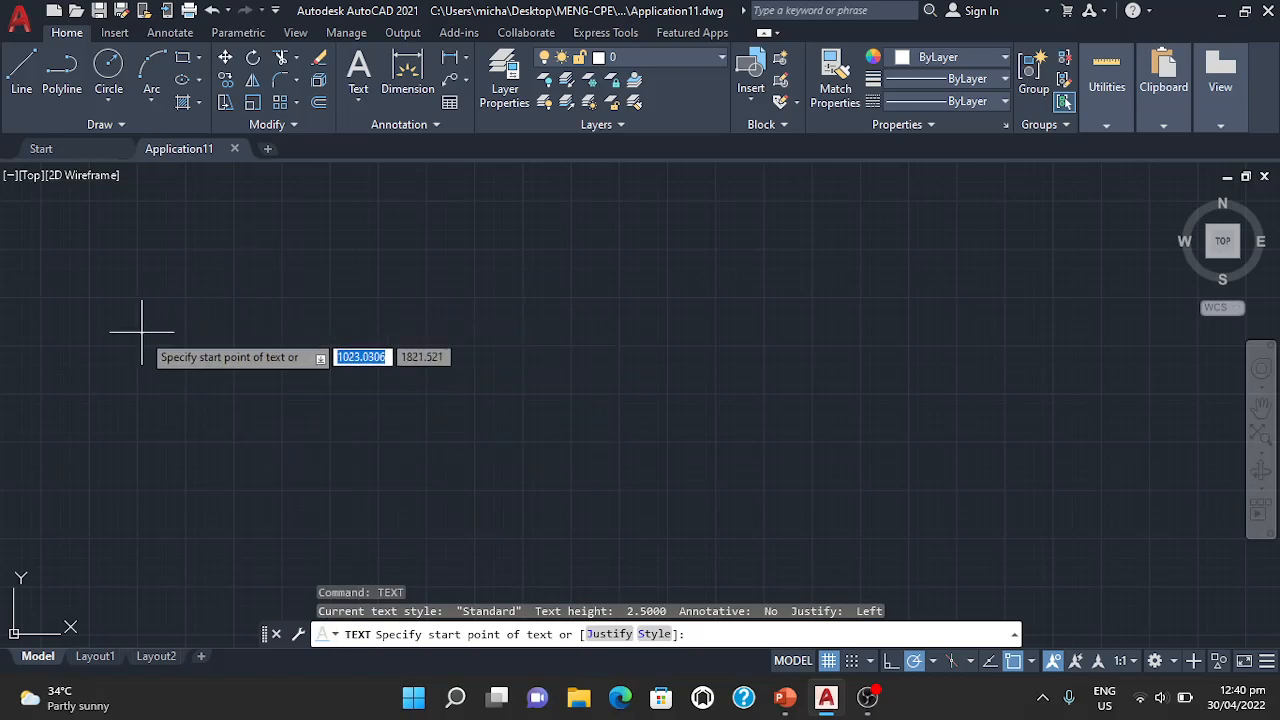
Enter single-line text "The quick brown fox jumps over the back of the lazy dog" with height 1 and rotation 0
left_click(179, 292)
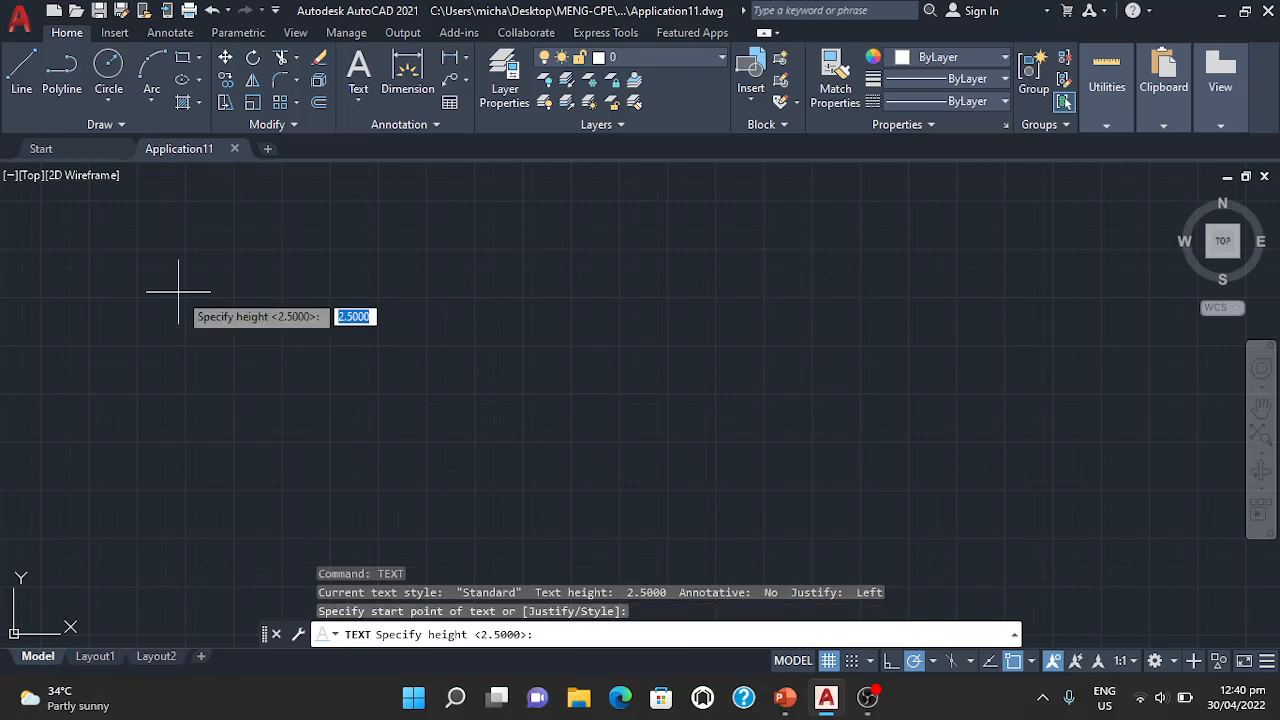
type("1")
key("Return")
type("1")
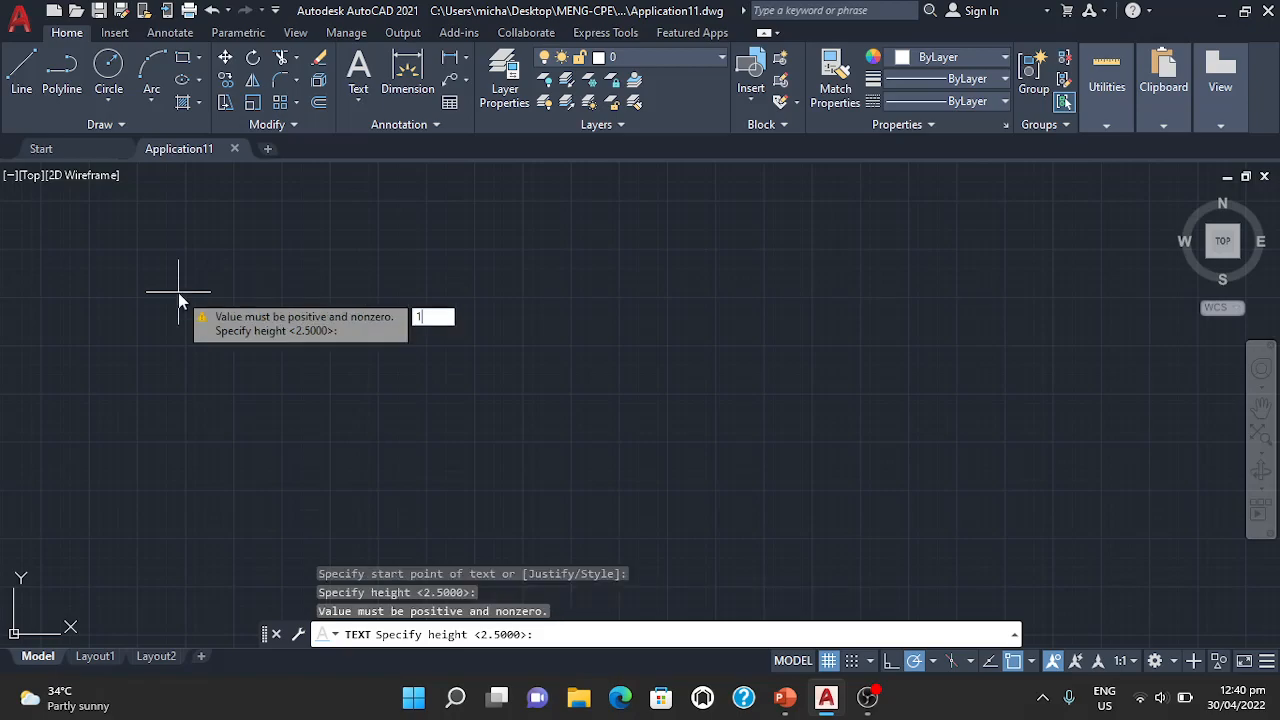
key("Return")
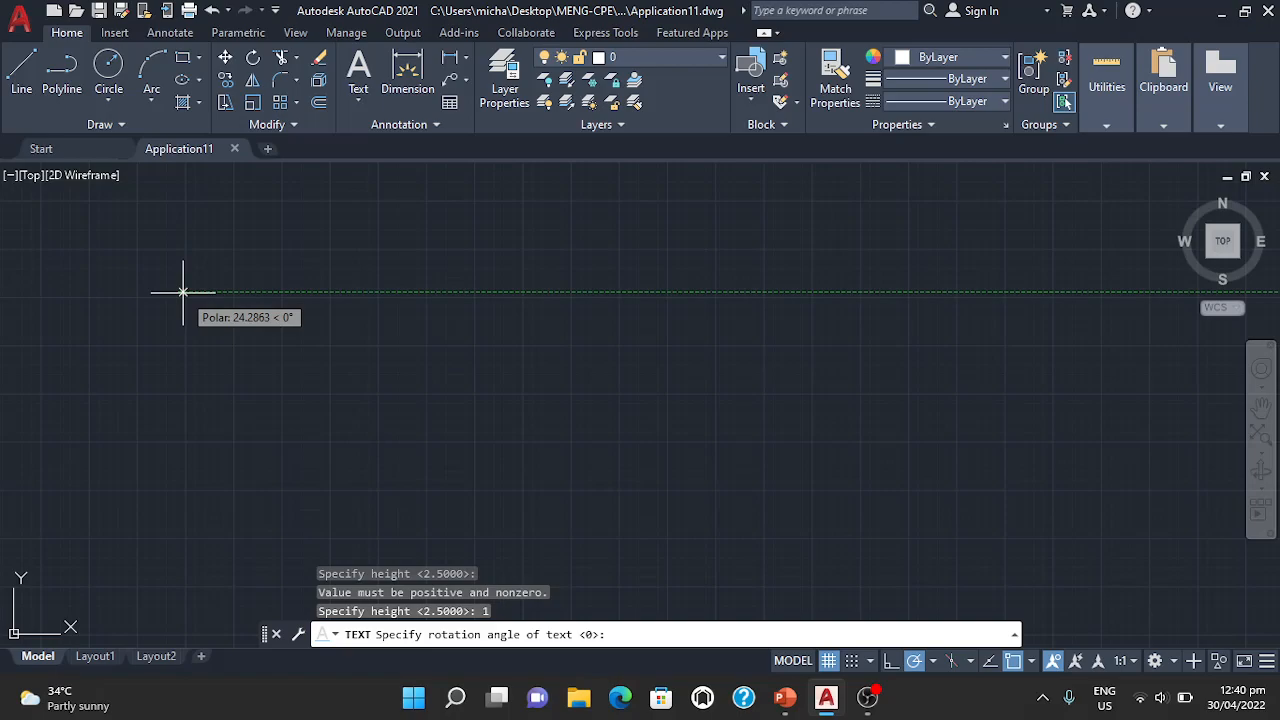
key("Return")
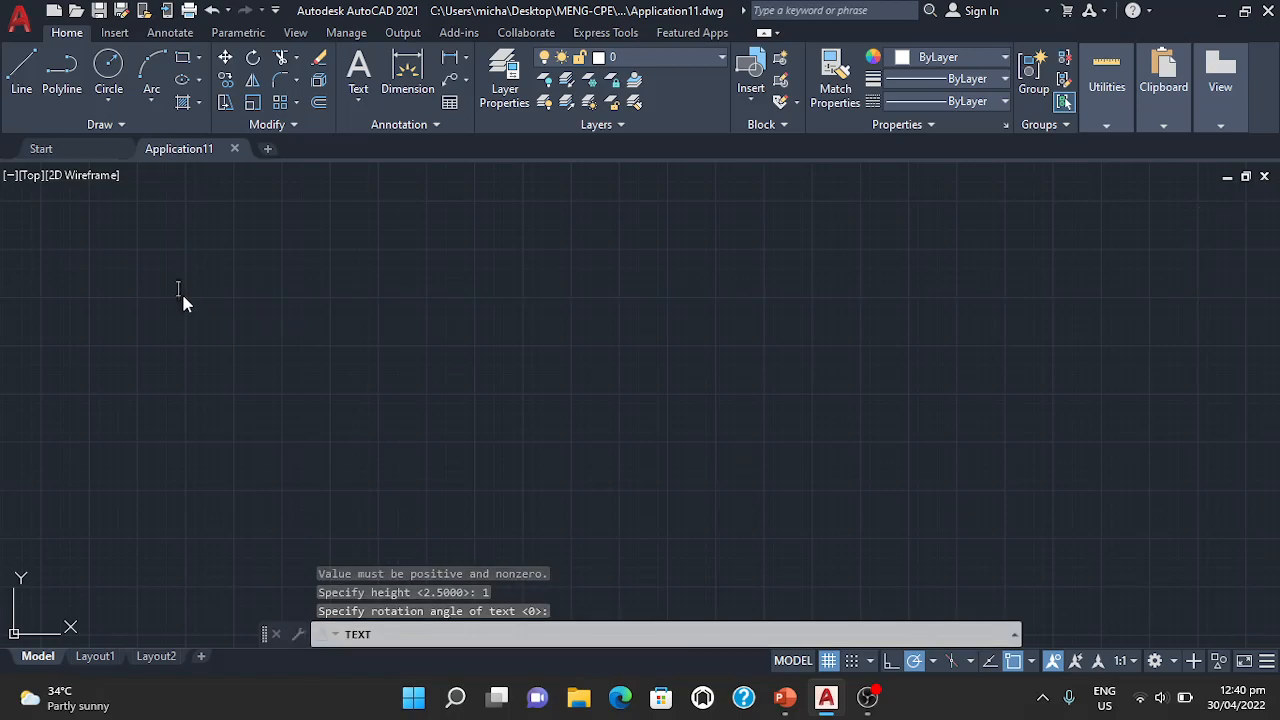
type("The qu")
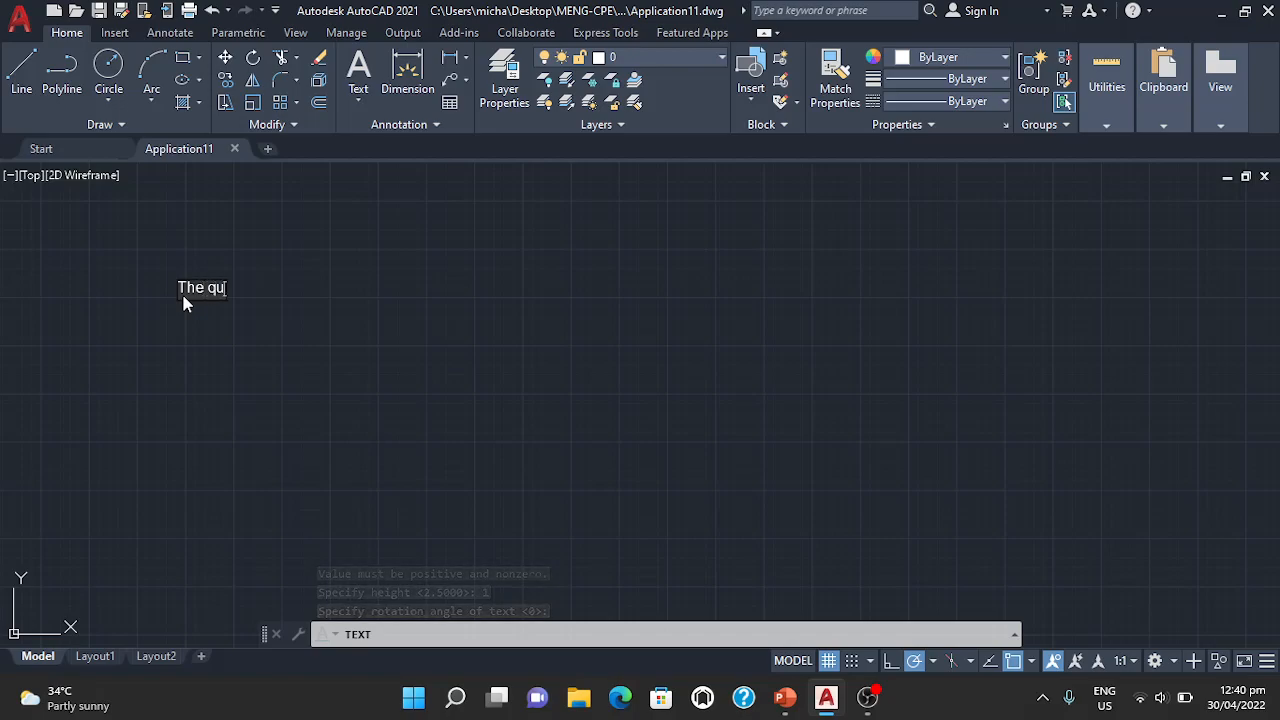
type("ick brown fox jumps ")
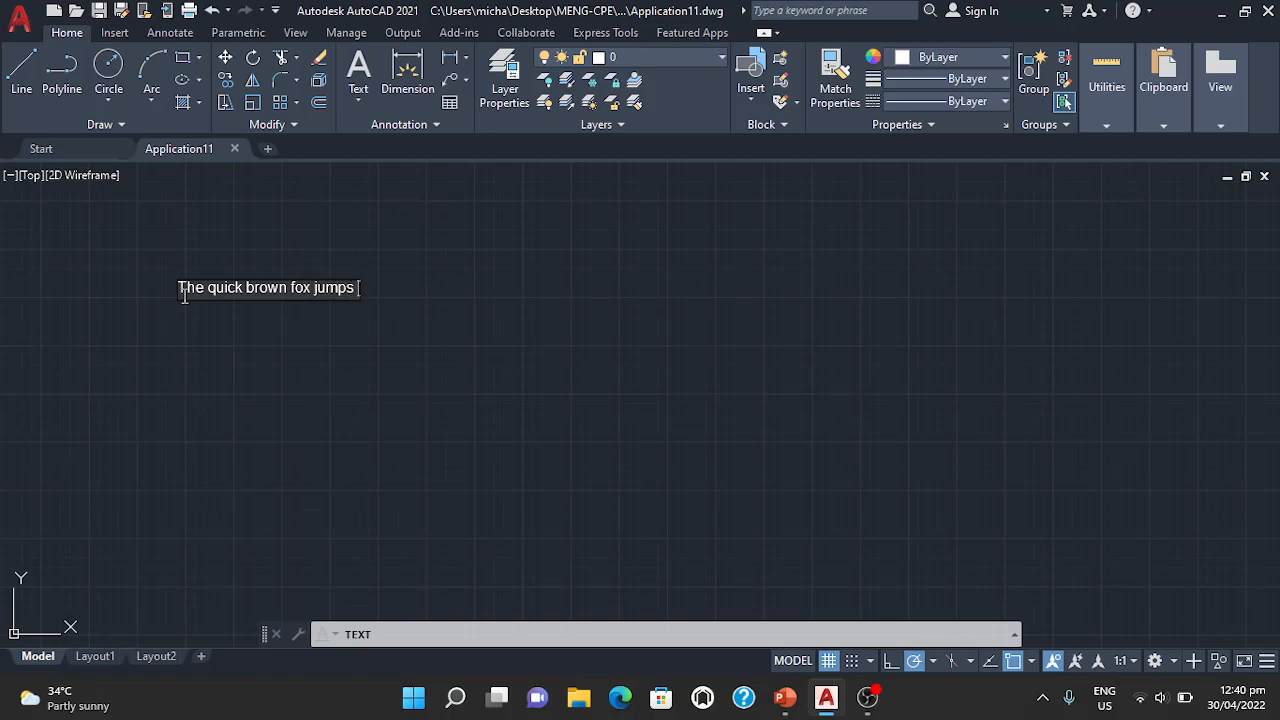
type("over the back ")
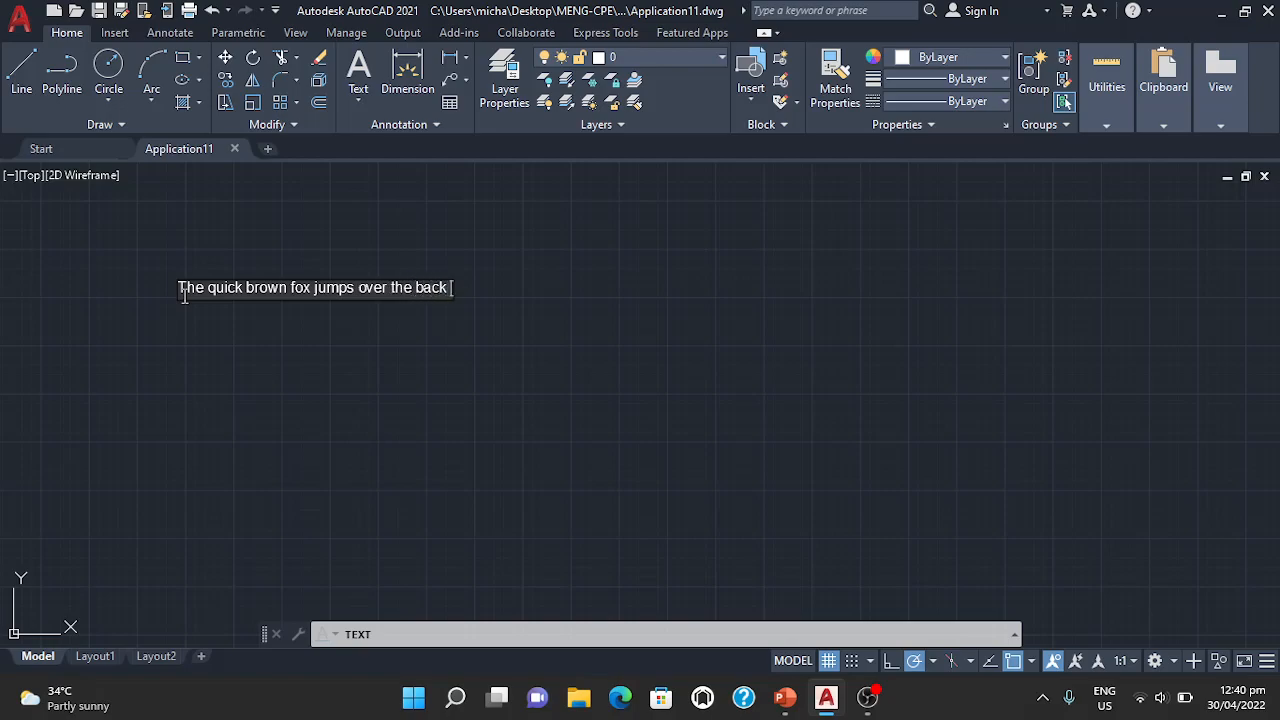
type("of the lazy dog")
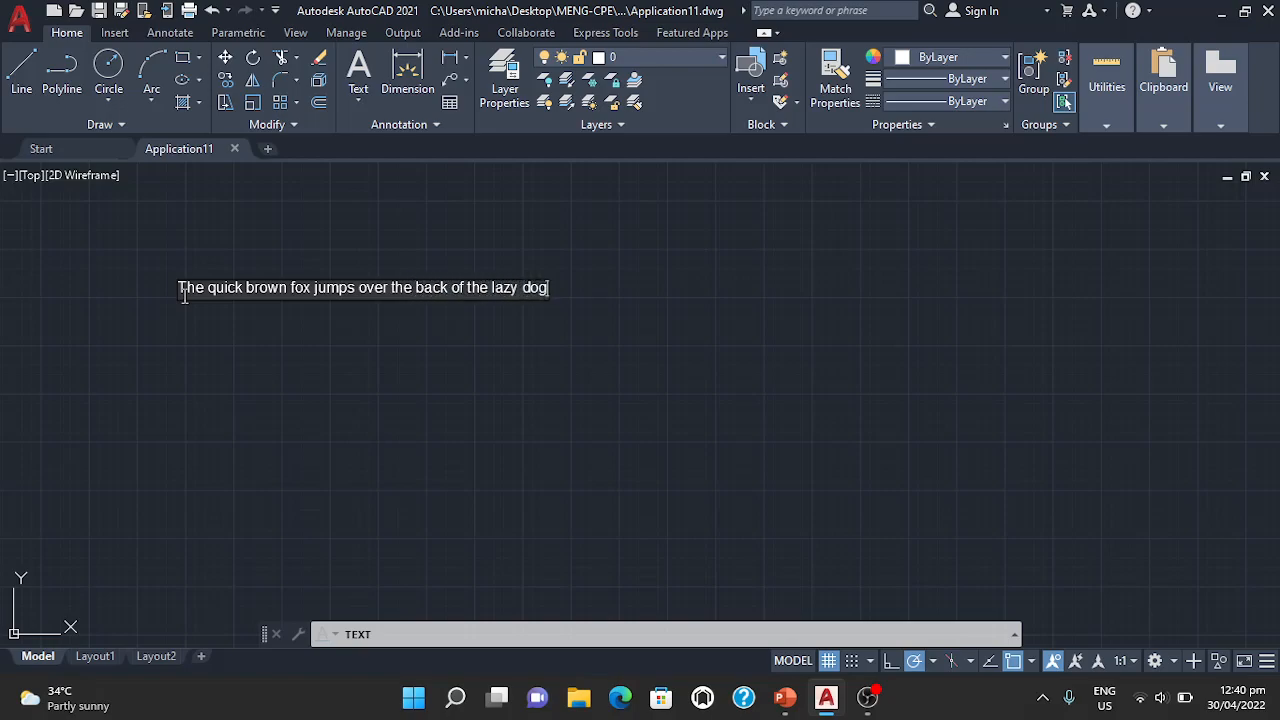
Discard the extra text entry beyond the first line and finish the single-line text
left_click(228, 388)
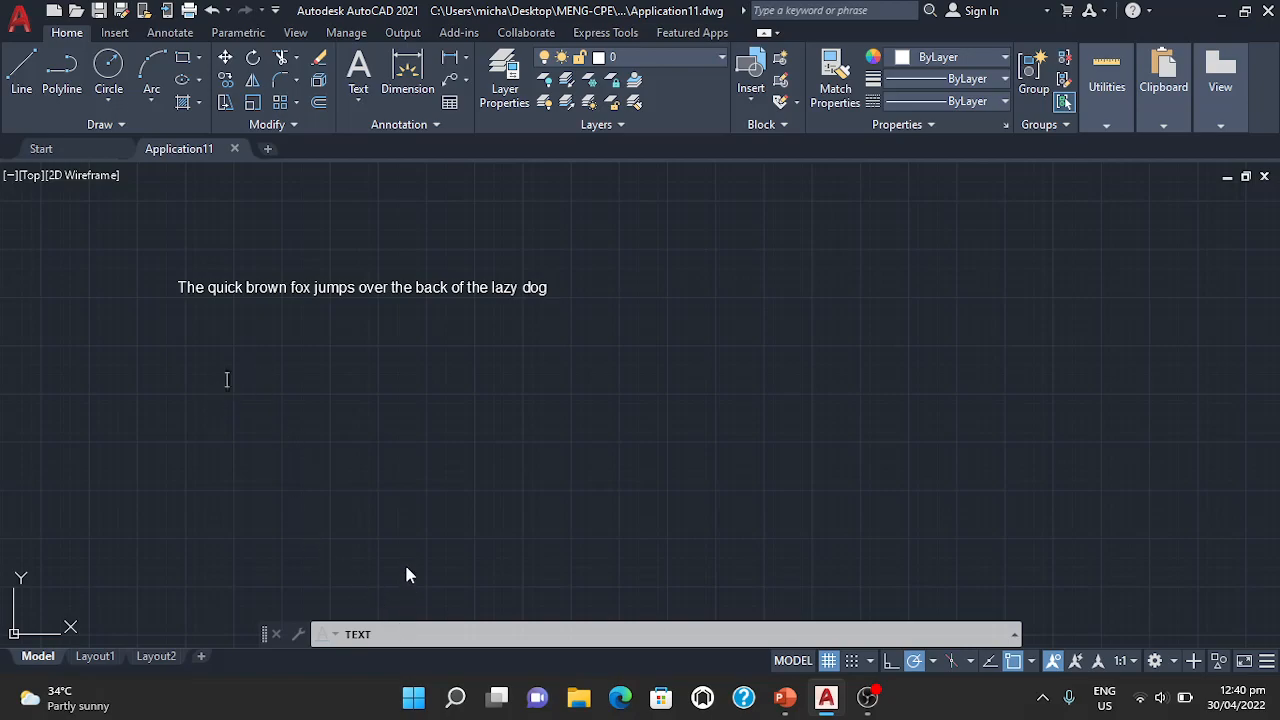
type("dog")
key("BackSpace")
key("BackSpace")
key("BackSpace")
key("BackSpace")
key("Return")
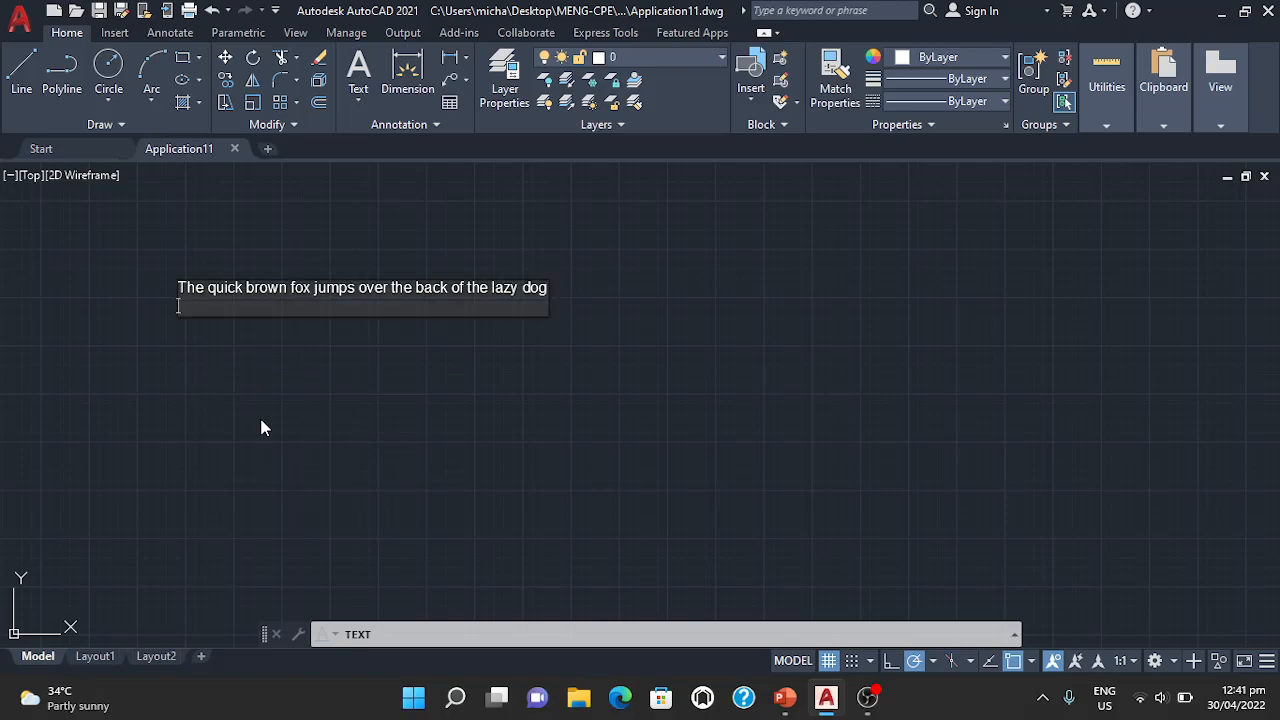
key("BackSpace")
left_click(262, 420)
key("Escape")
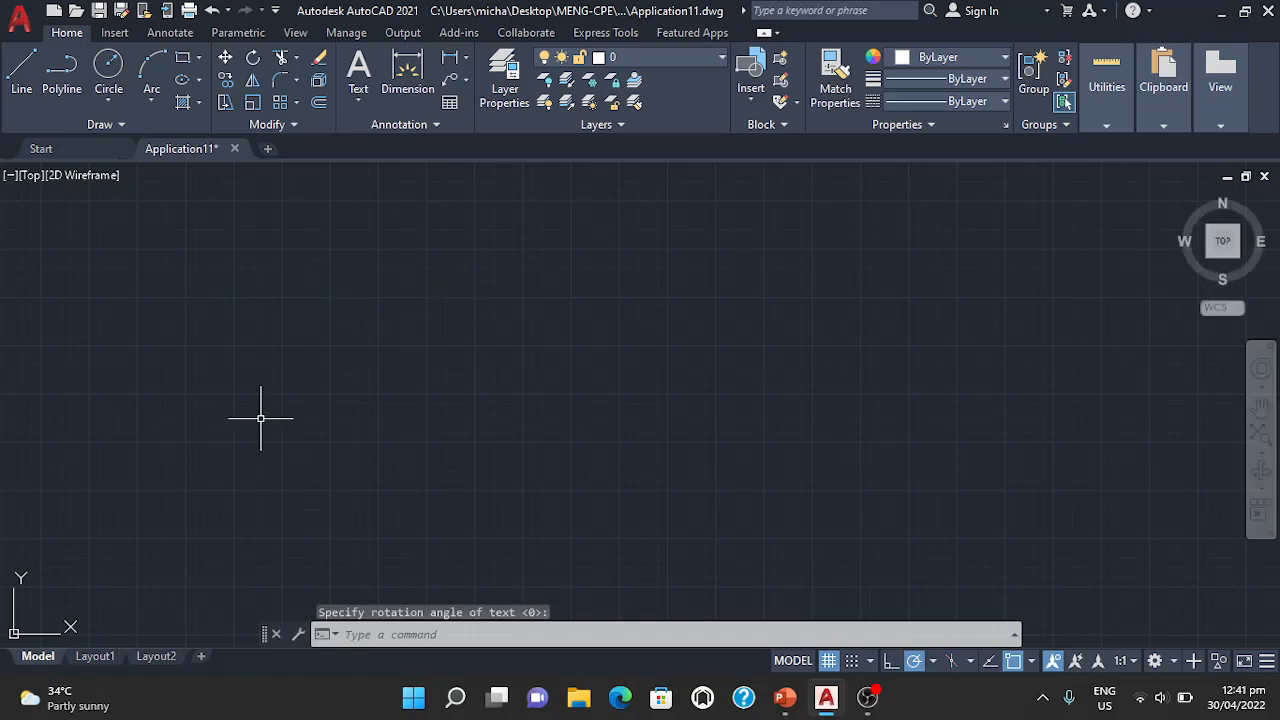
left_click(243, 314)
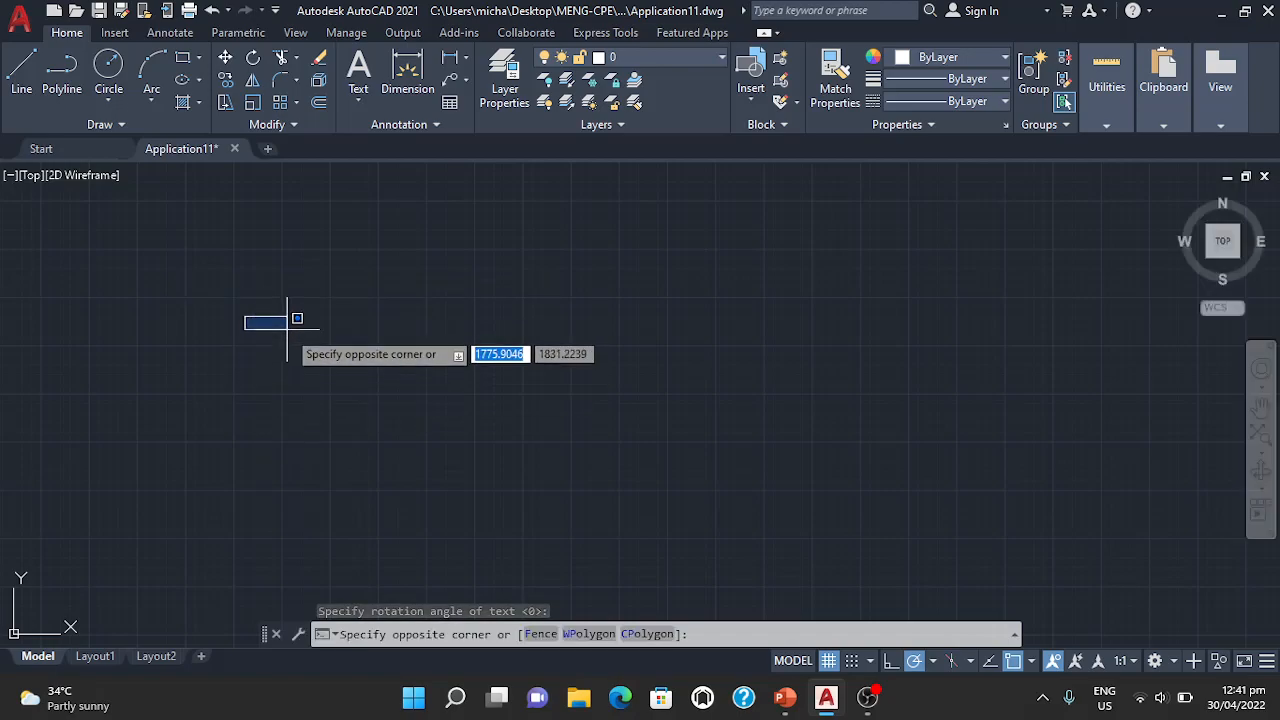
key("Escape")
Add another single-line text "The quick brown fox jumps over the back of the lazy dog" directly below the first one
type("text")
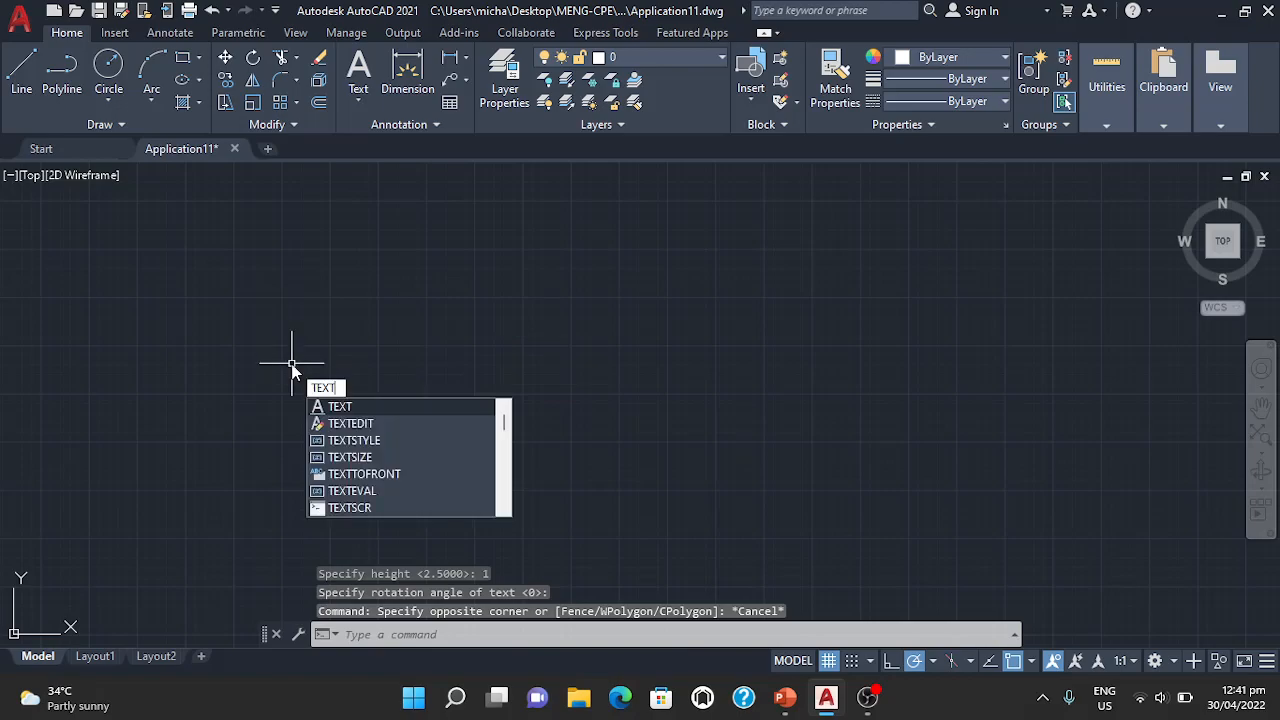
key("Return")
key("Return")
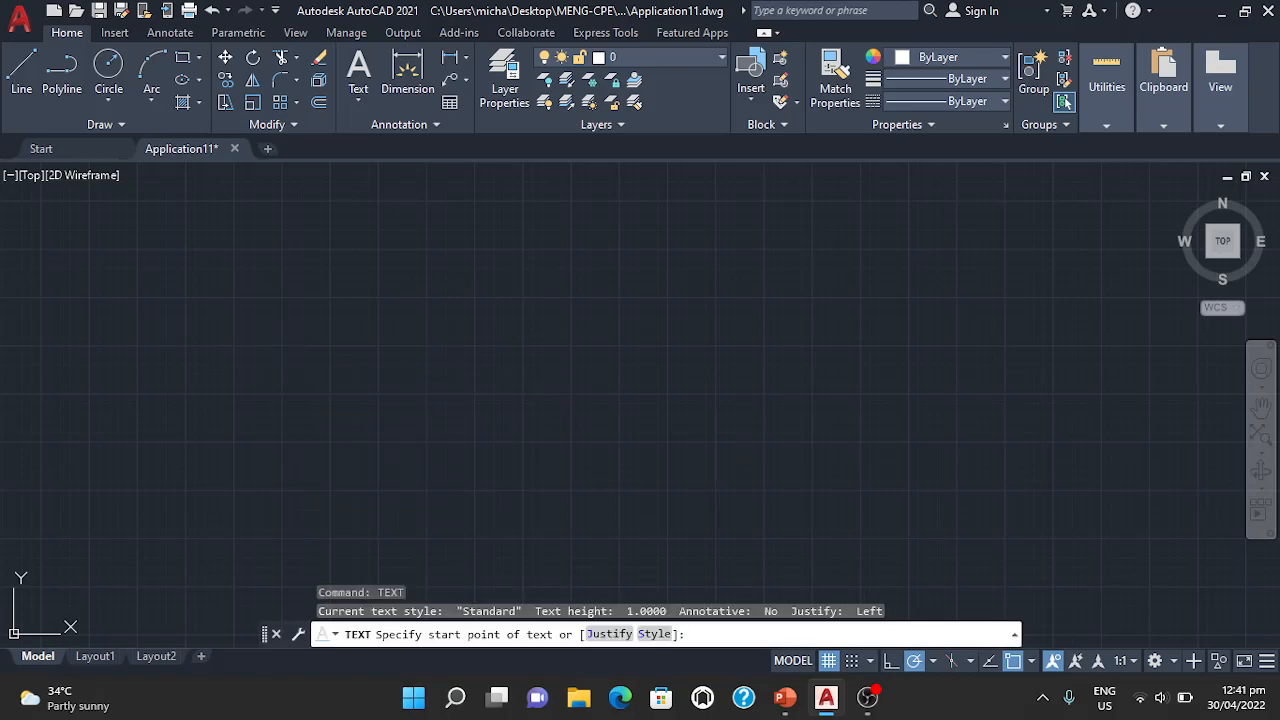
type("The")
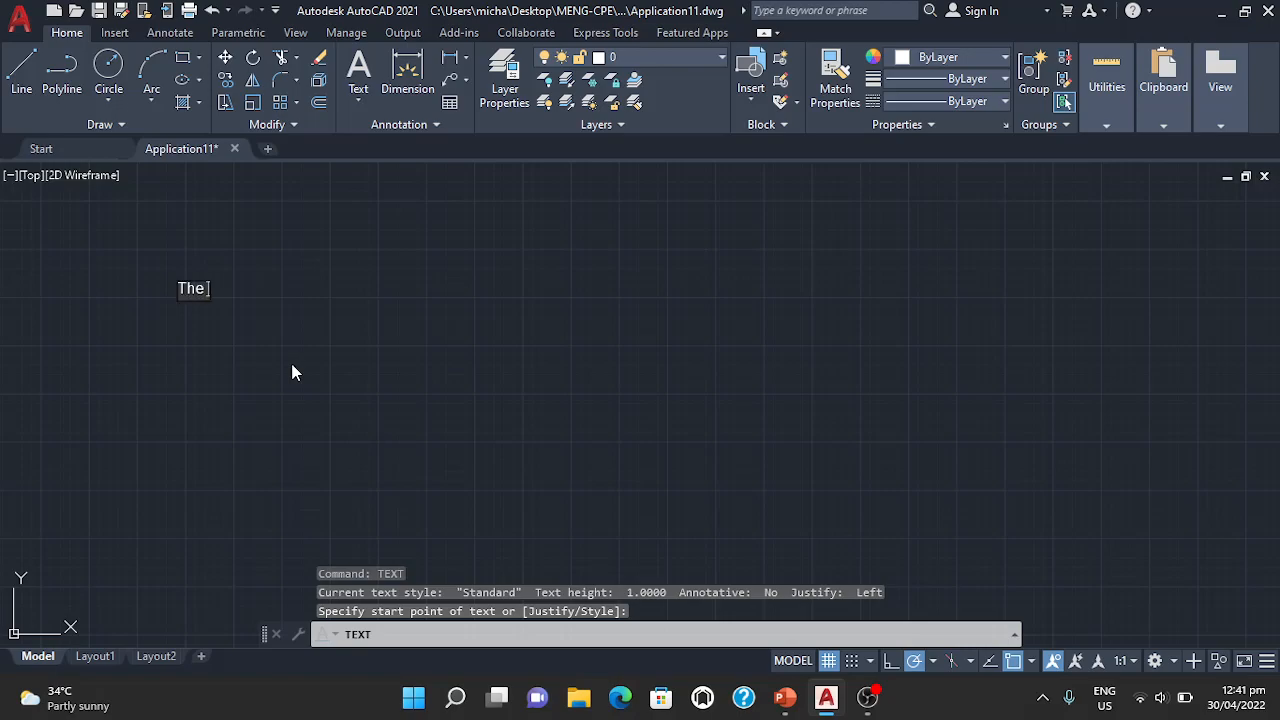
type(" quick bro")
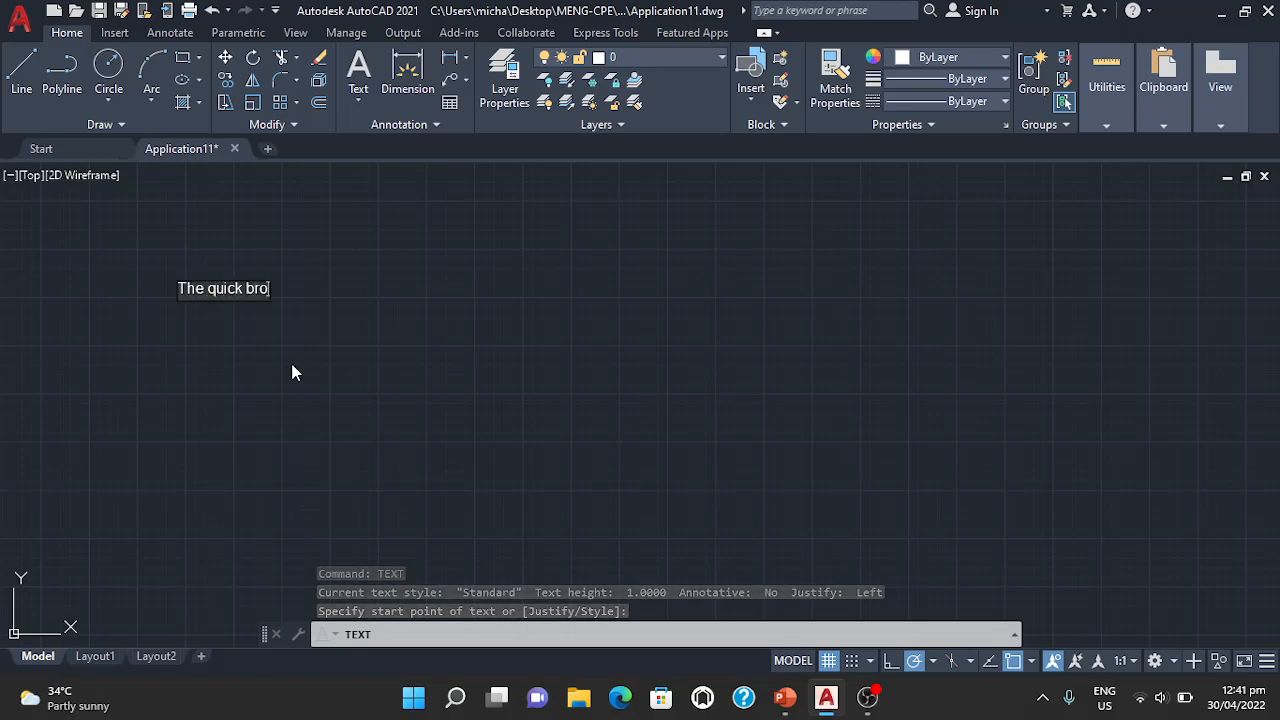
type("wn fox jumps ove")
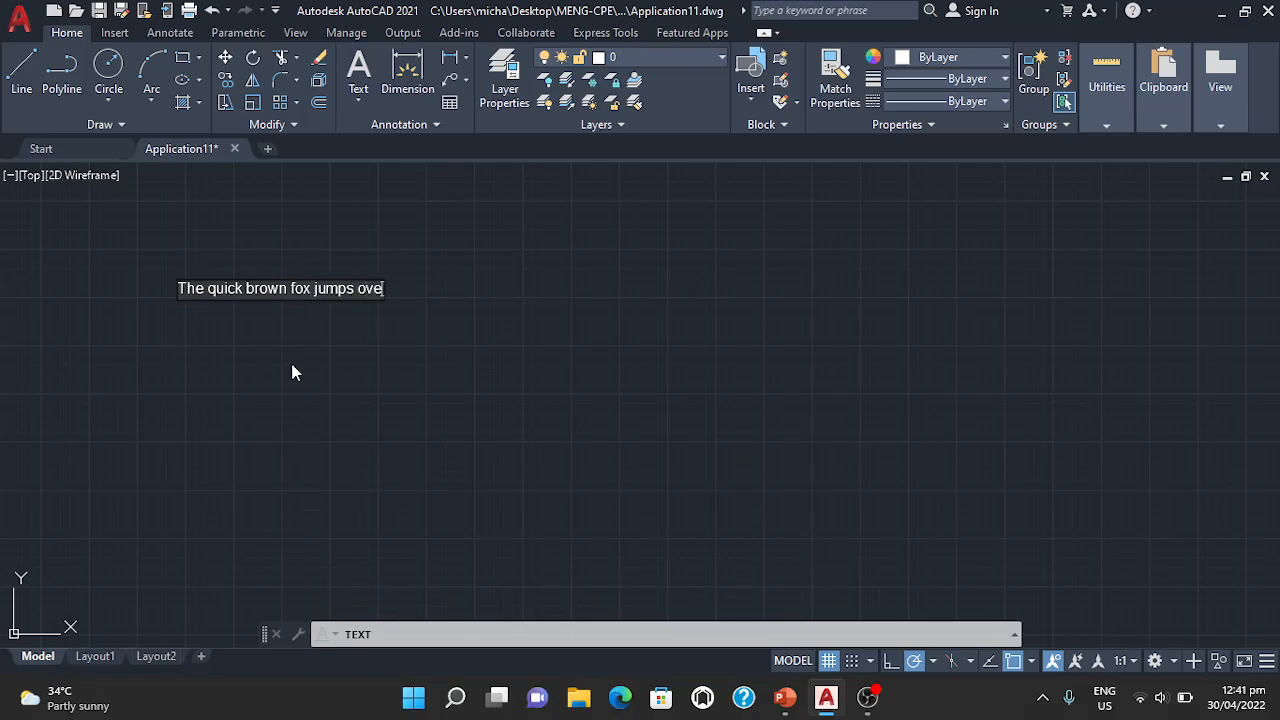
type("r the back")
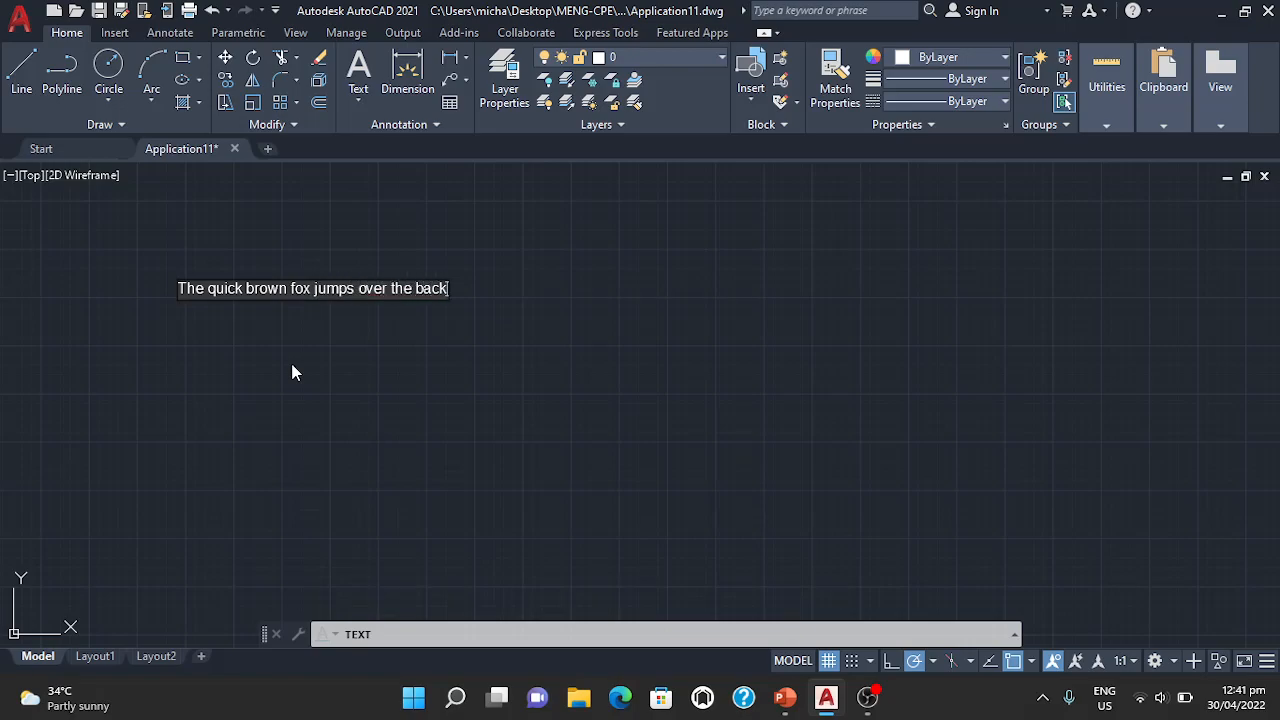
type(" of the lazy dog")
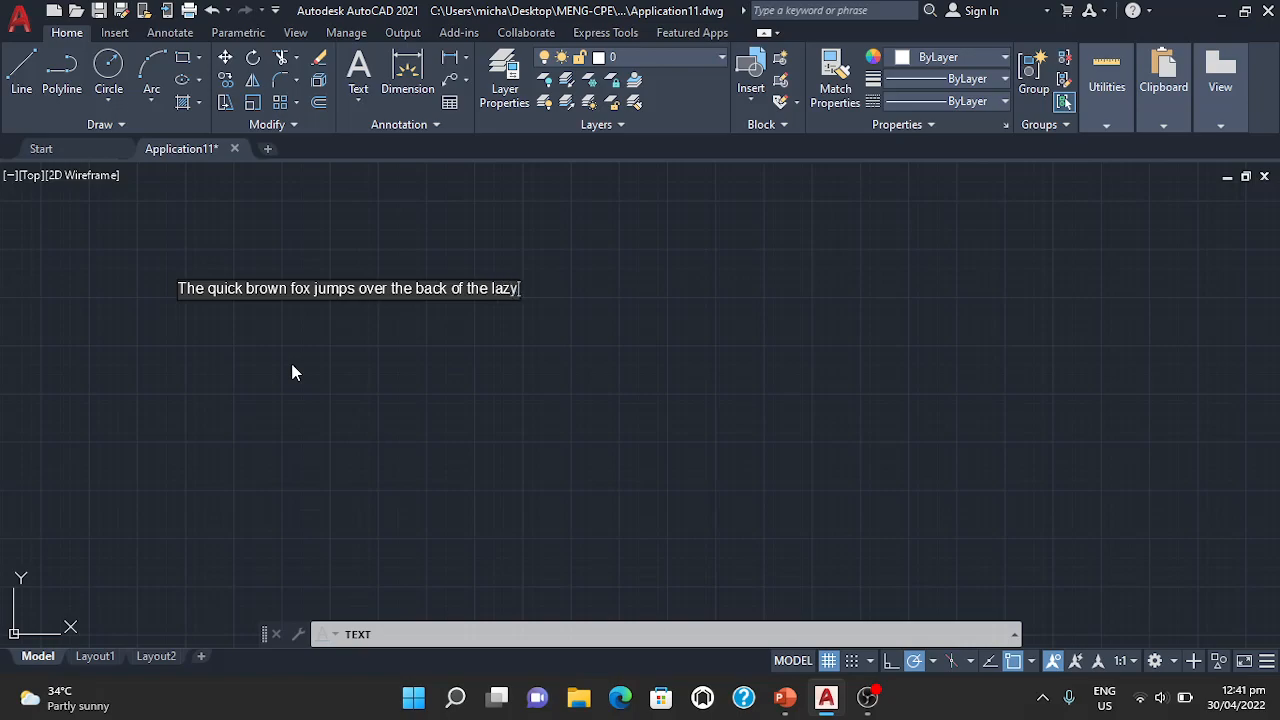
key("Return")
key("Return")
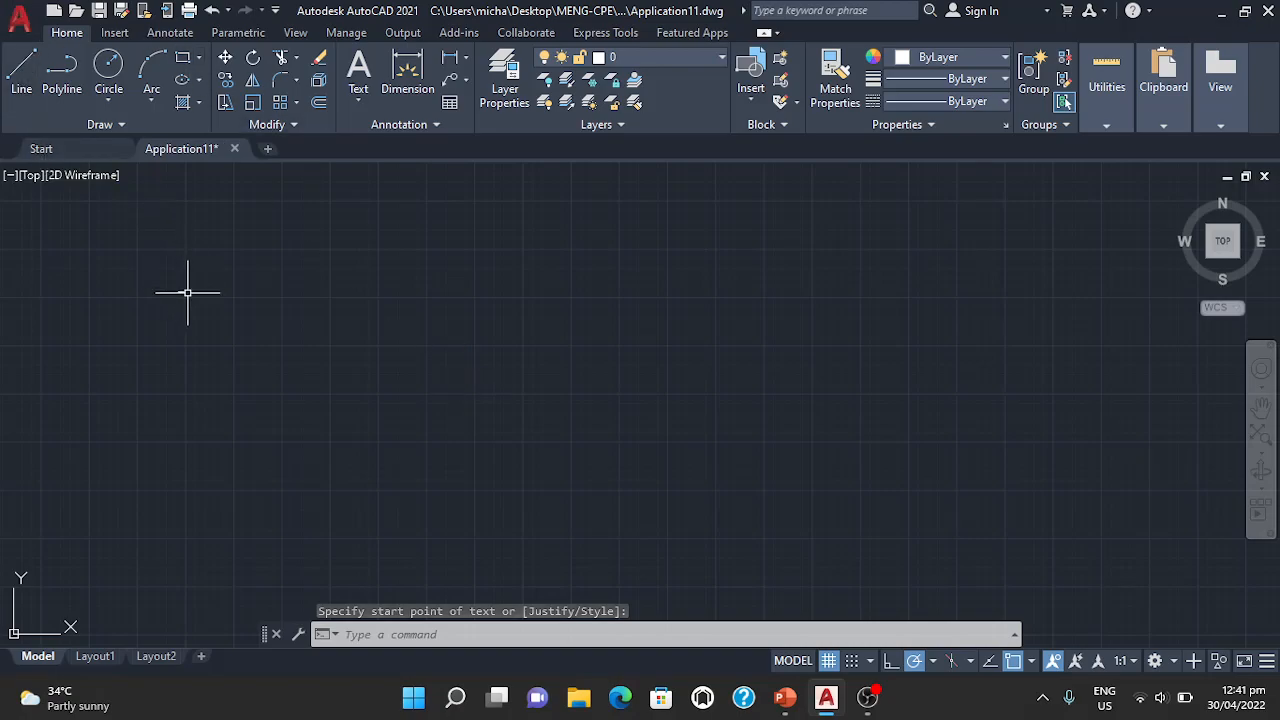
Zoom in on a window around the two lines of text until they are readable
type("zo")
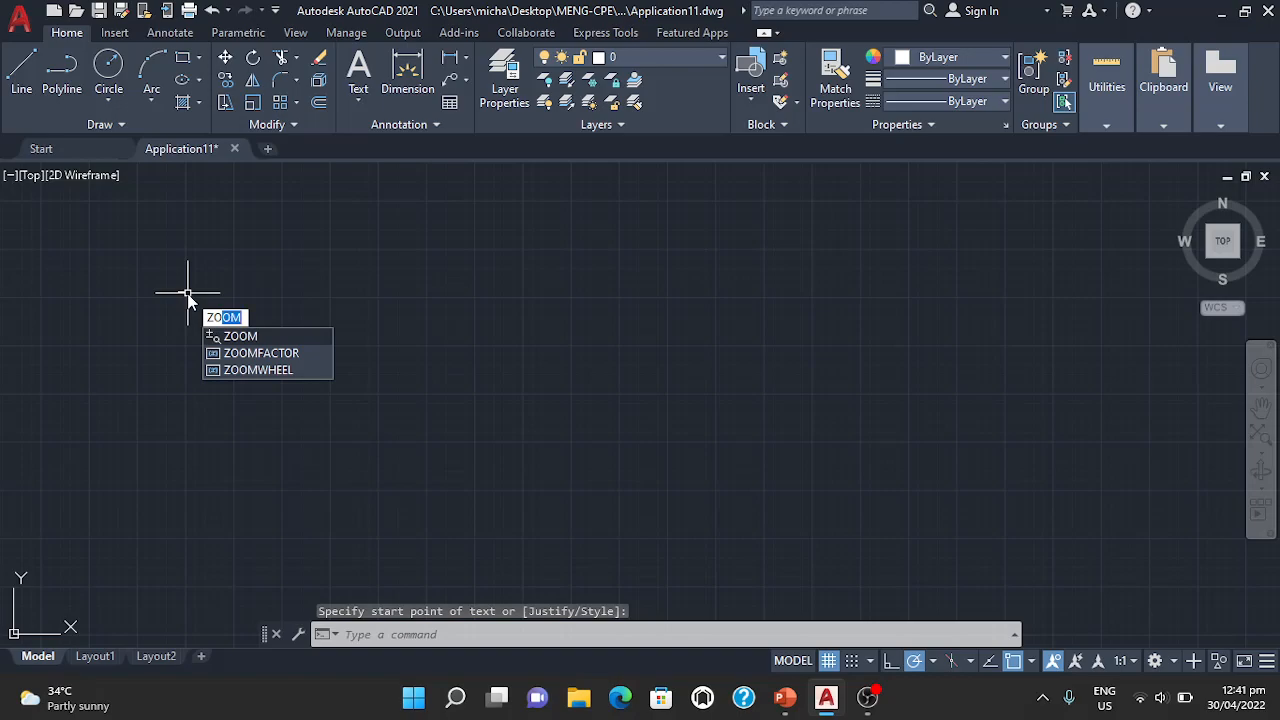
key("Return")
left_click(182, 290)
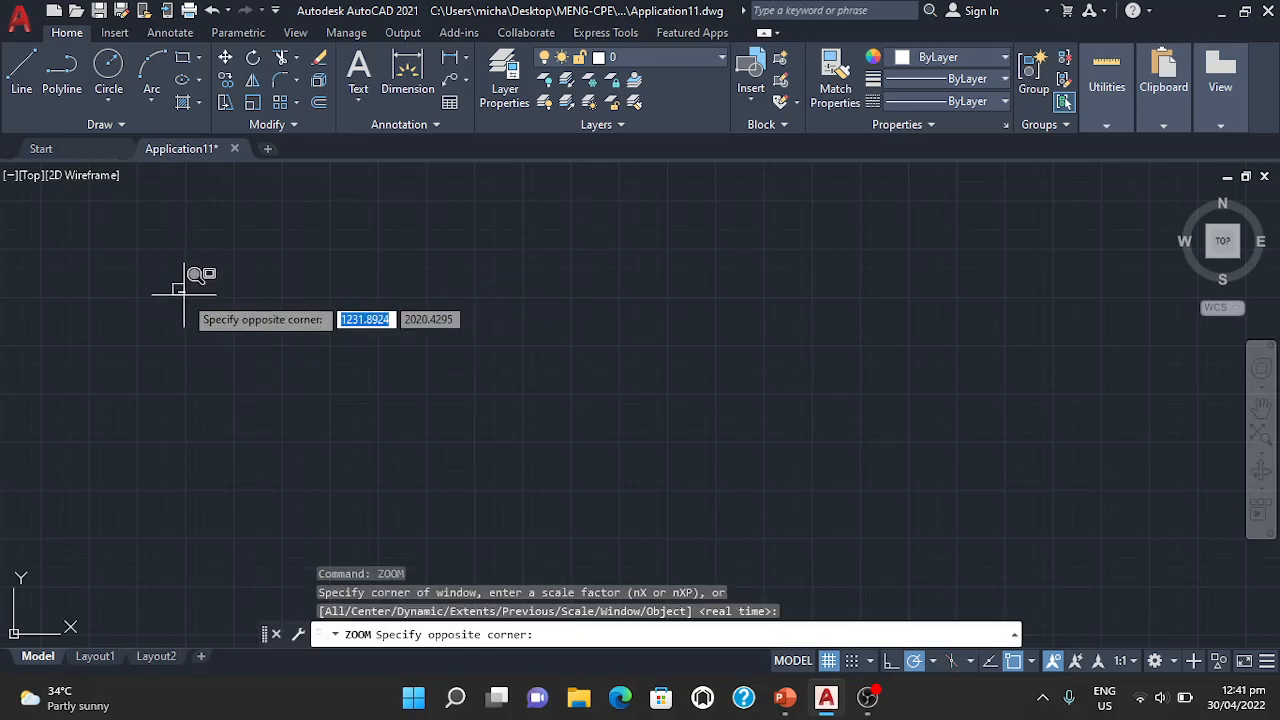
left_click(190, 305)
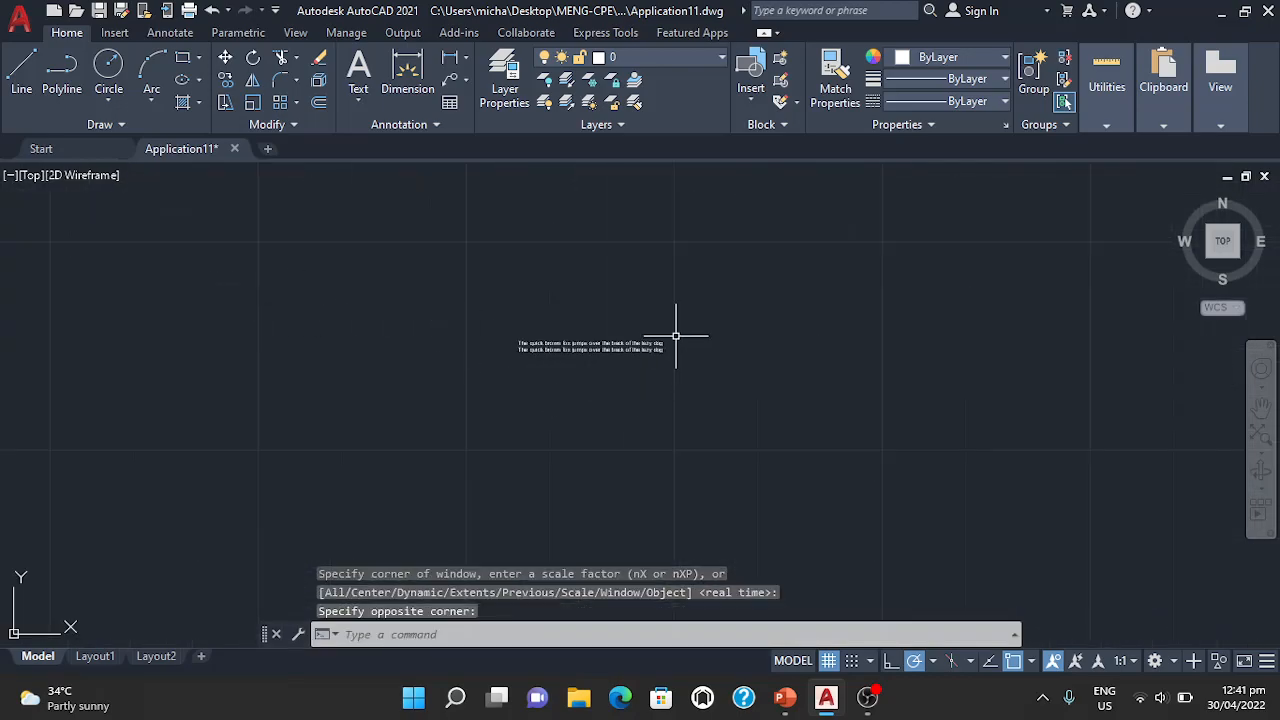
scroll(676, 340, "up", 8)
scroll(561, 413, "down", 2)
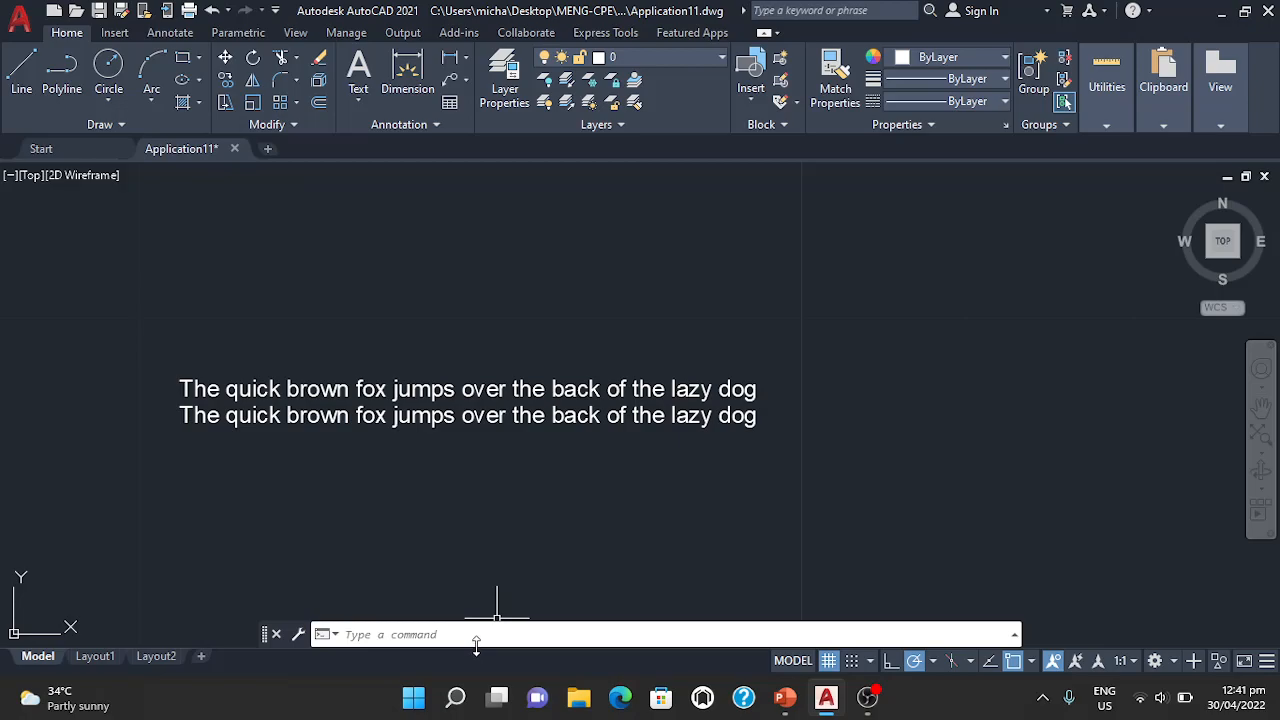
Use the DT command to place single-line text "Hello World" below the two sentences, keeping height 1 and rotation 0
left_click(481, 634)
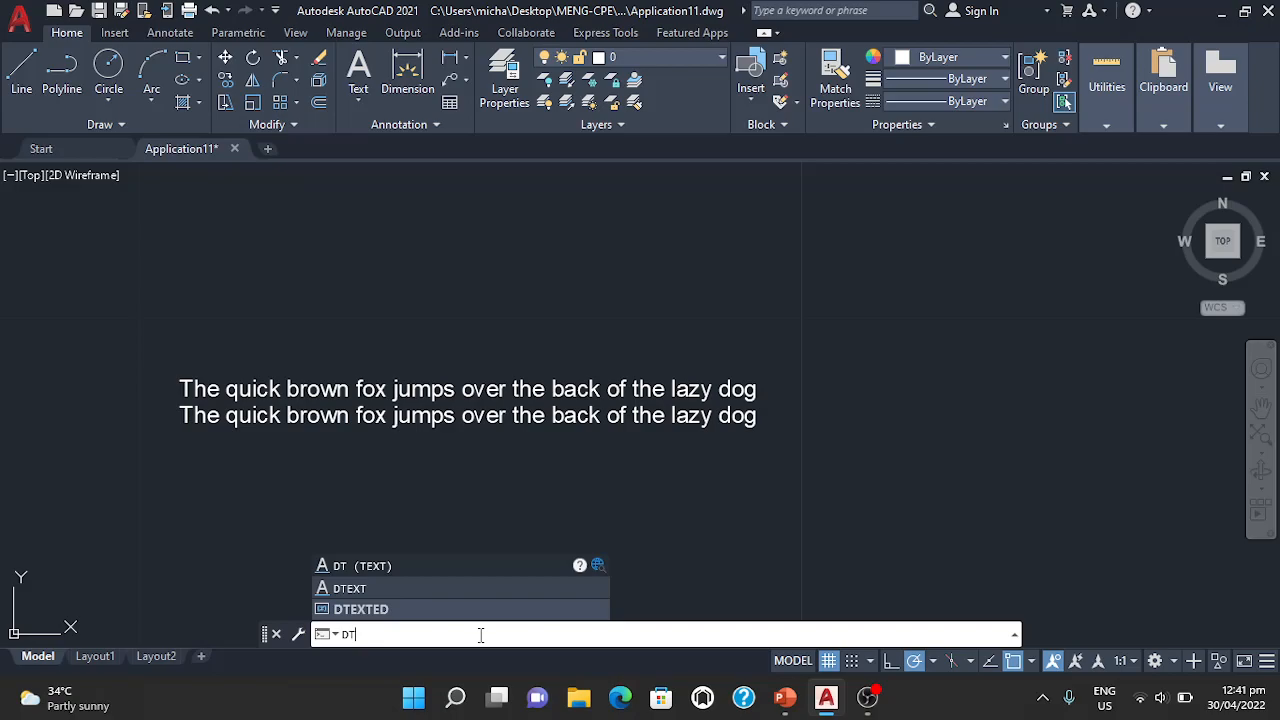
key("Return")
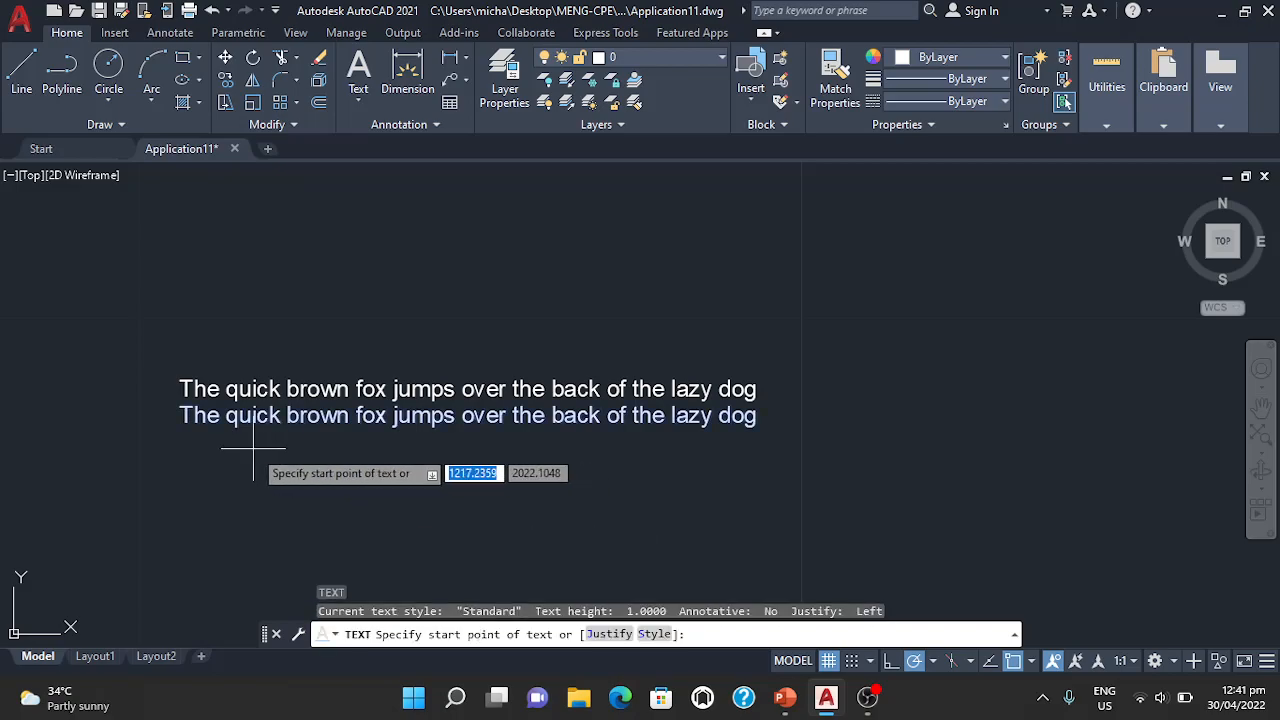
left_click(189, 491)
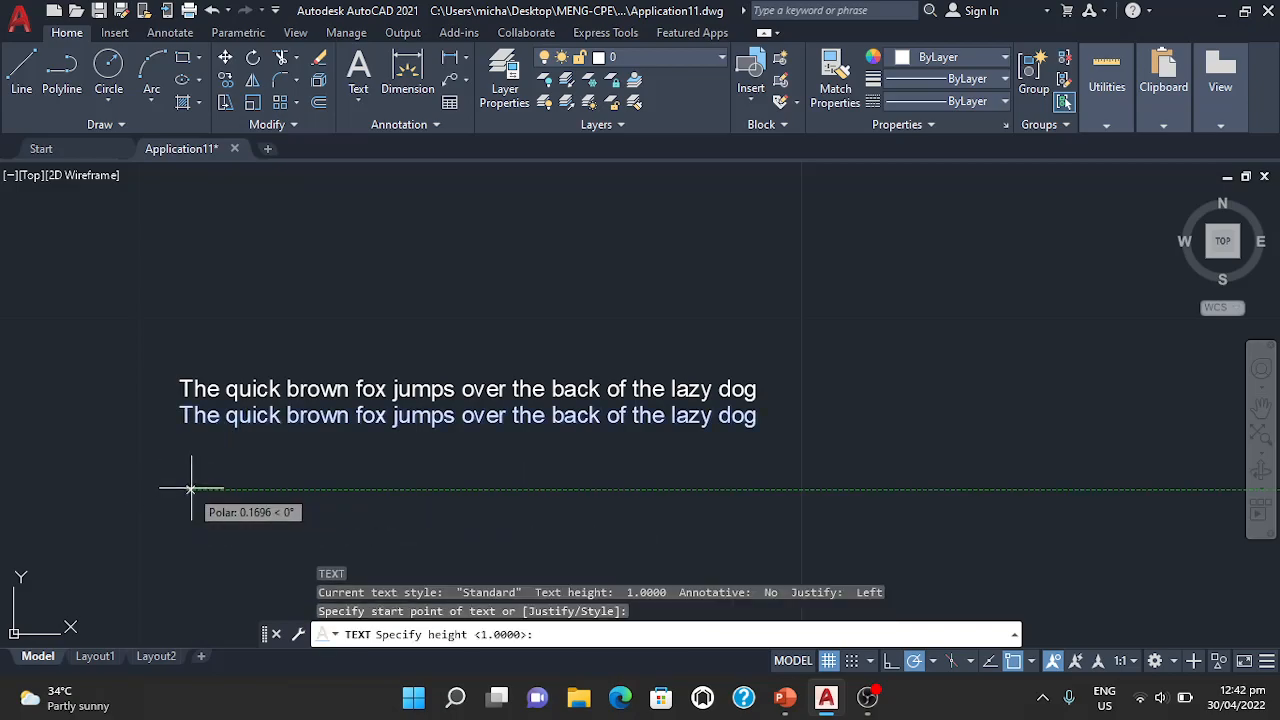
key("Return")
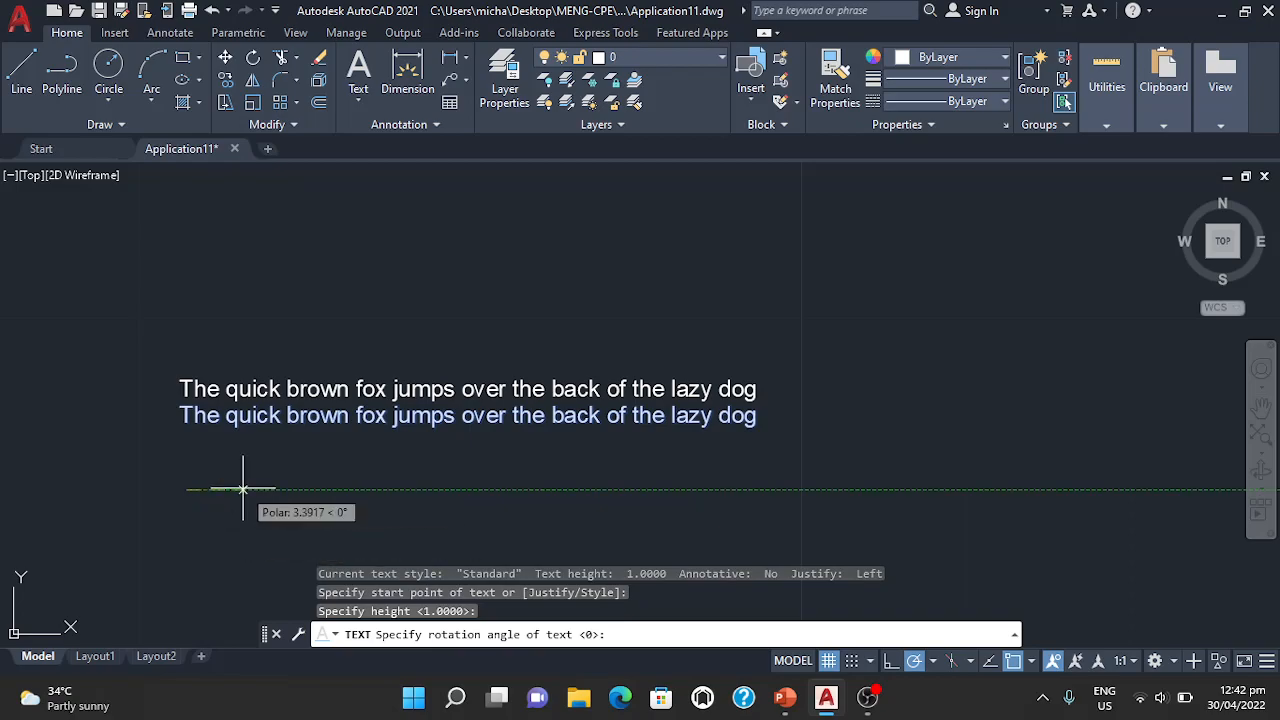
key("Return")
type("H")
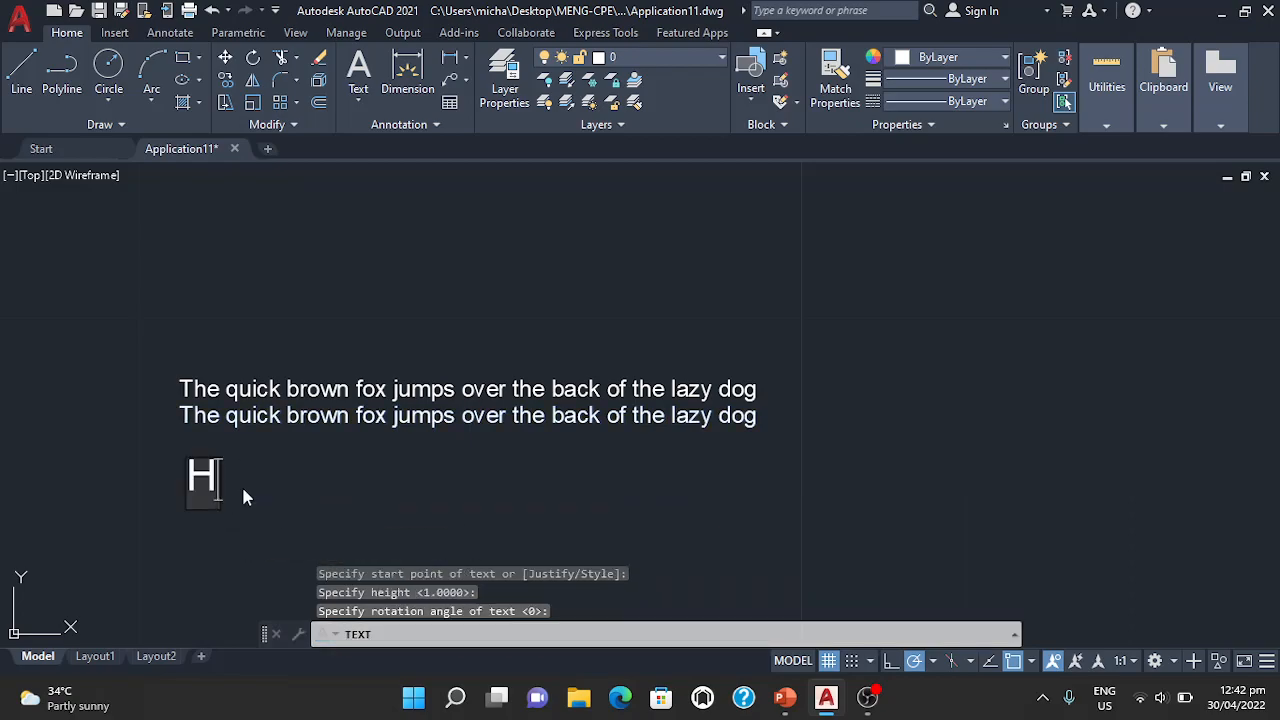
type("ello World")
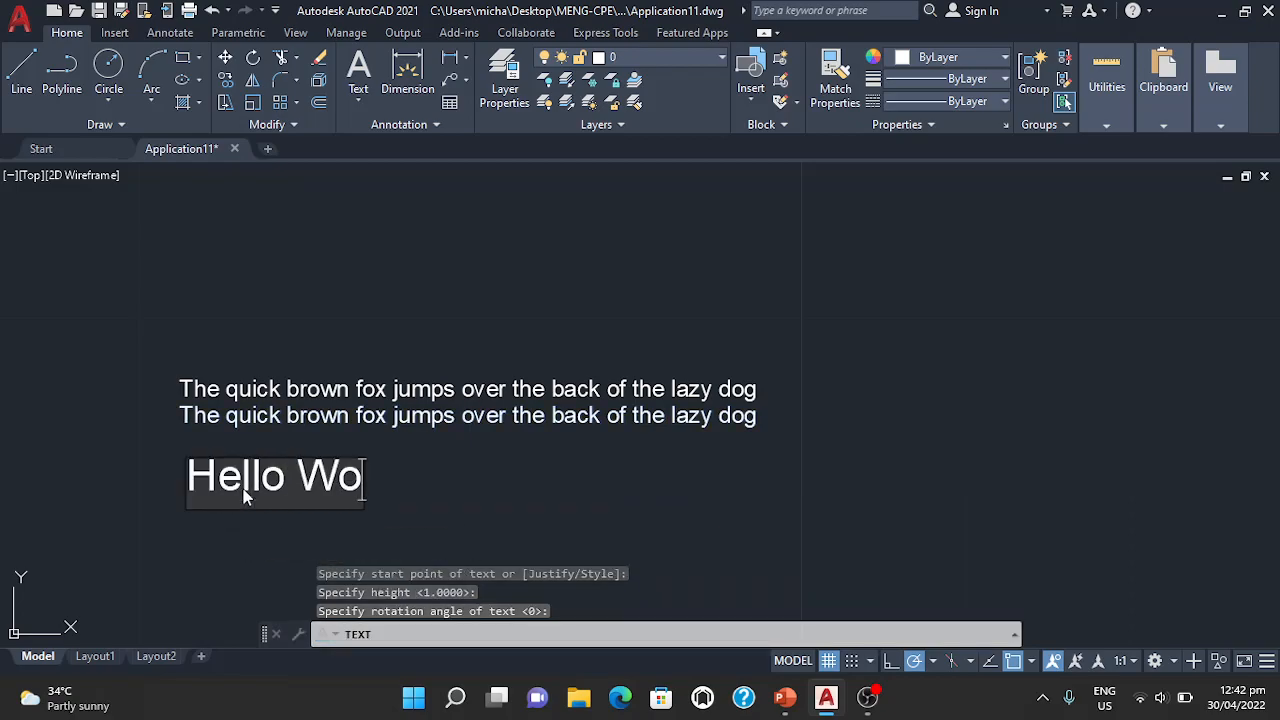
key("Return")
key("BackSpace")
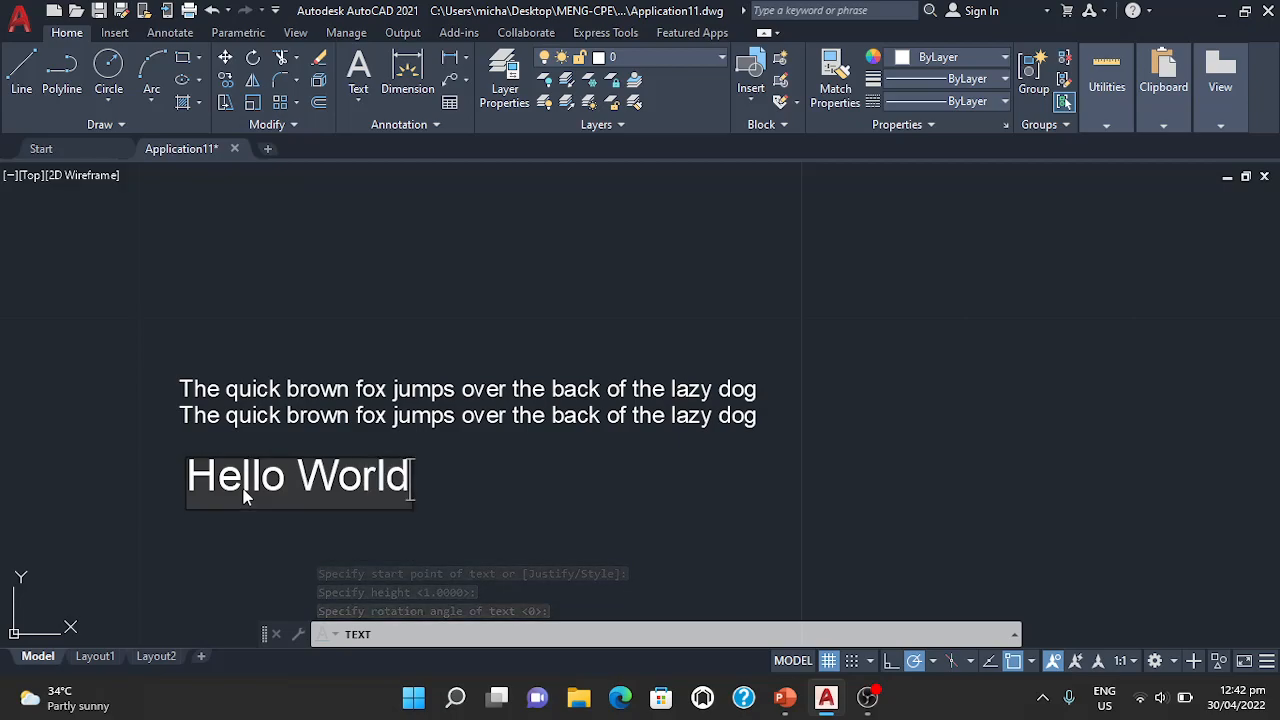
left_click(574, 487)
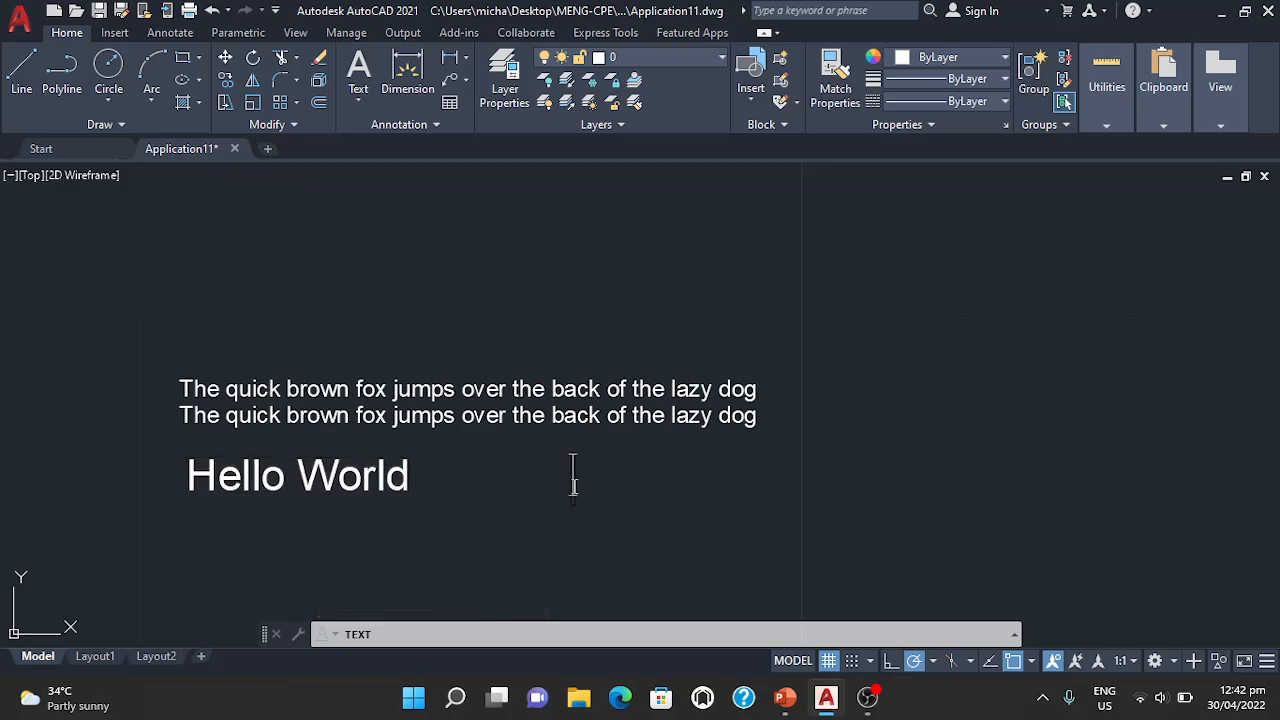
key("Return")
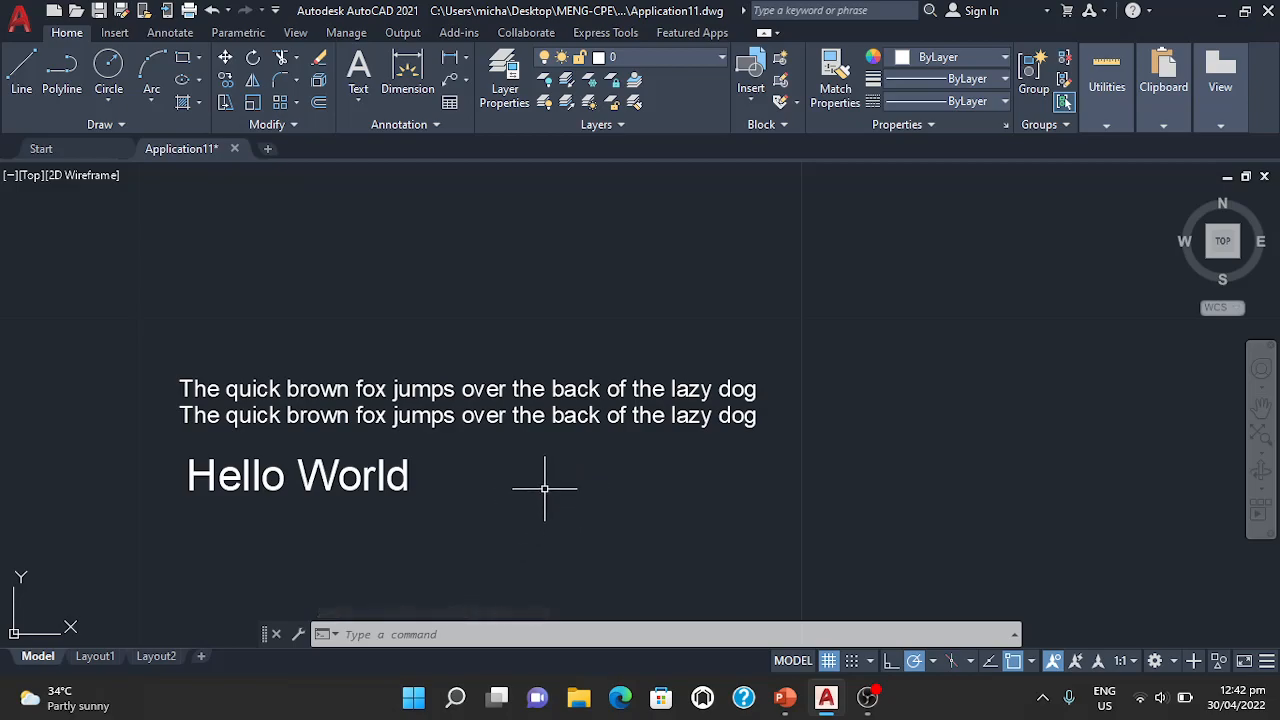
Review the slide listing the text commands and switch back to the AutoCAD drawing
scroll(545, 488, "down", 2)
scroll(545, 488, "up", 2)
middle_click_drag(544, 489, 483, 389)
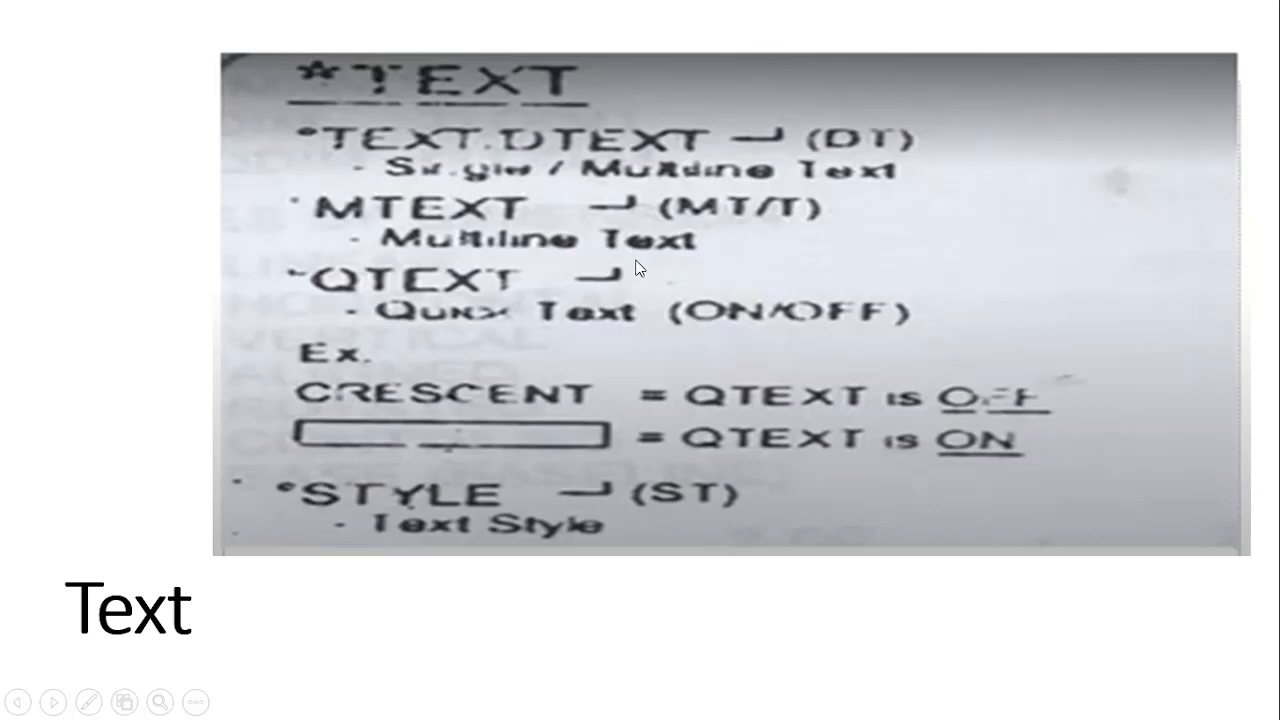
key("alt+Tab")
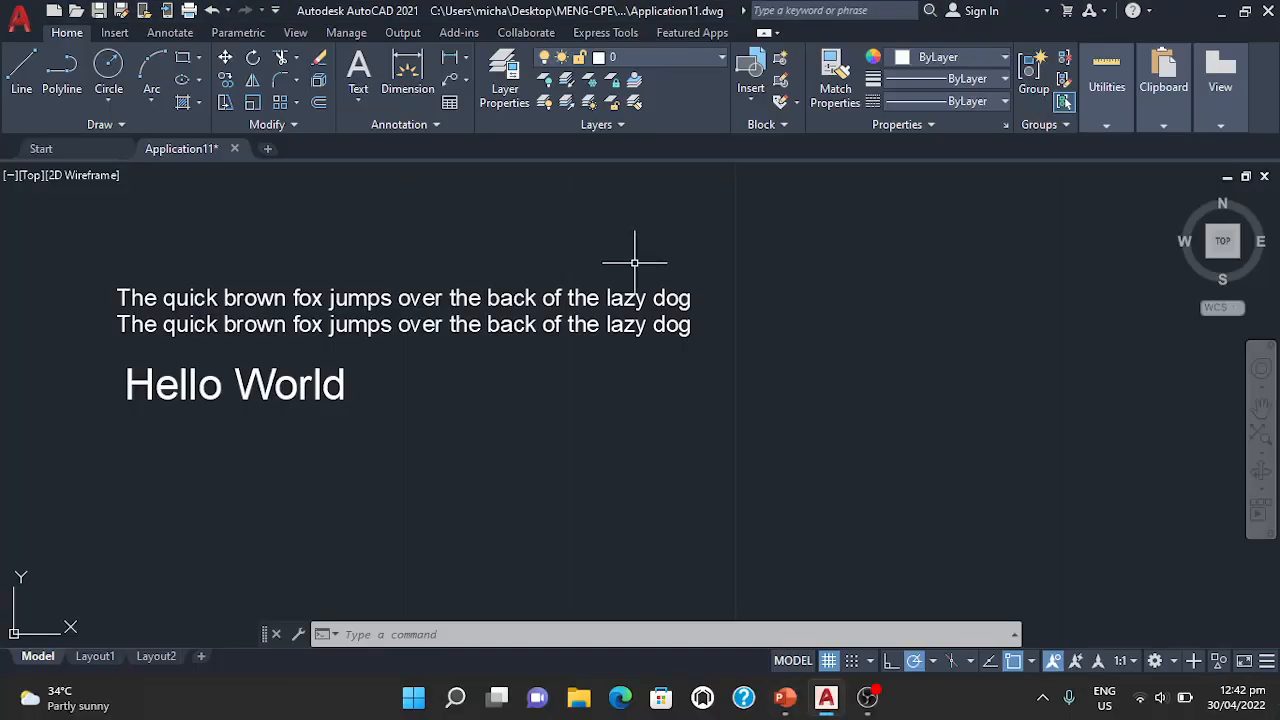
key("alt+Tab")
key("alt+Tab")
left_click(403, 636)
type("MT")
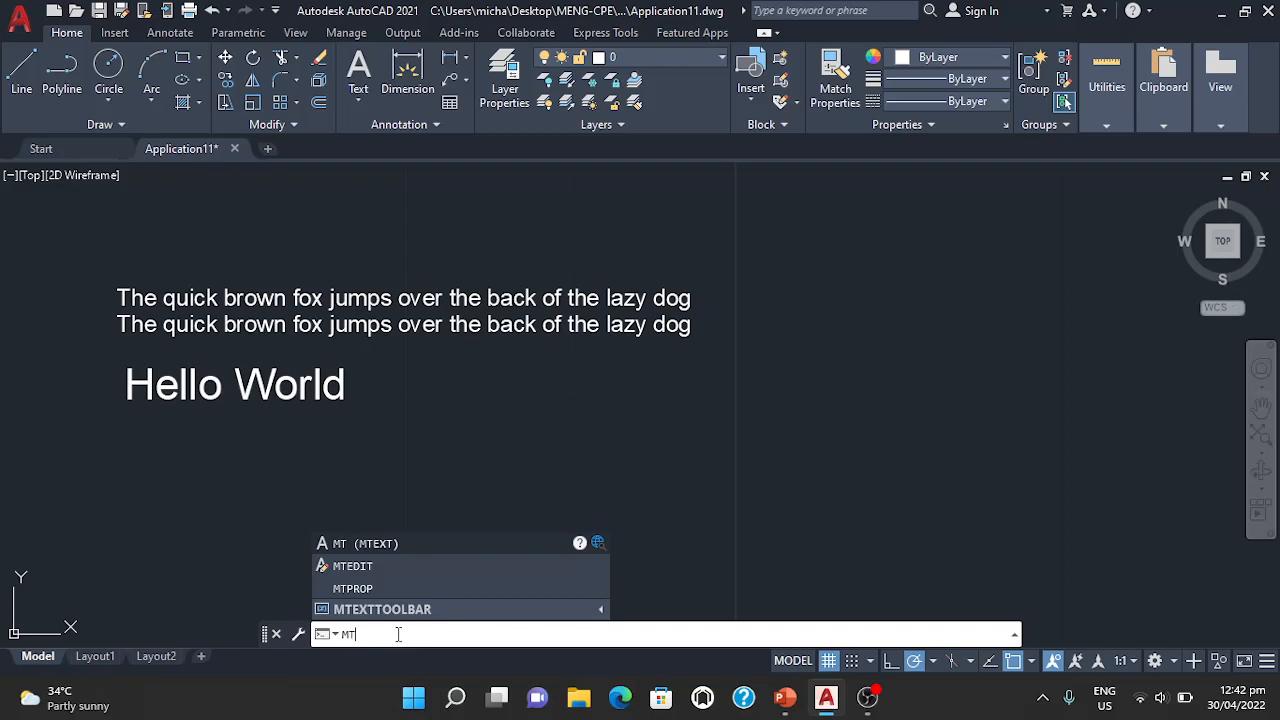
type("U")
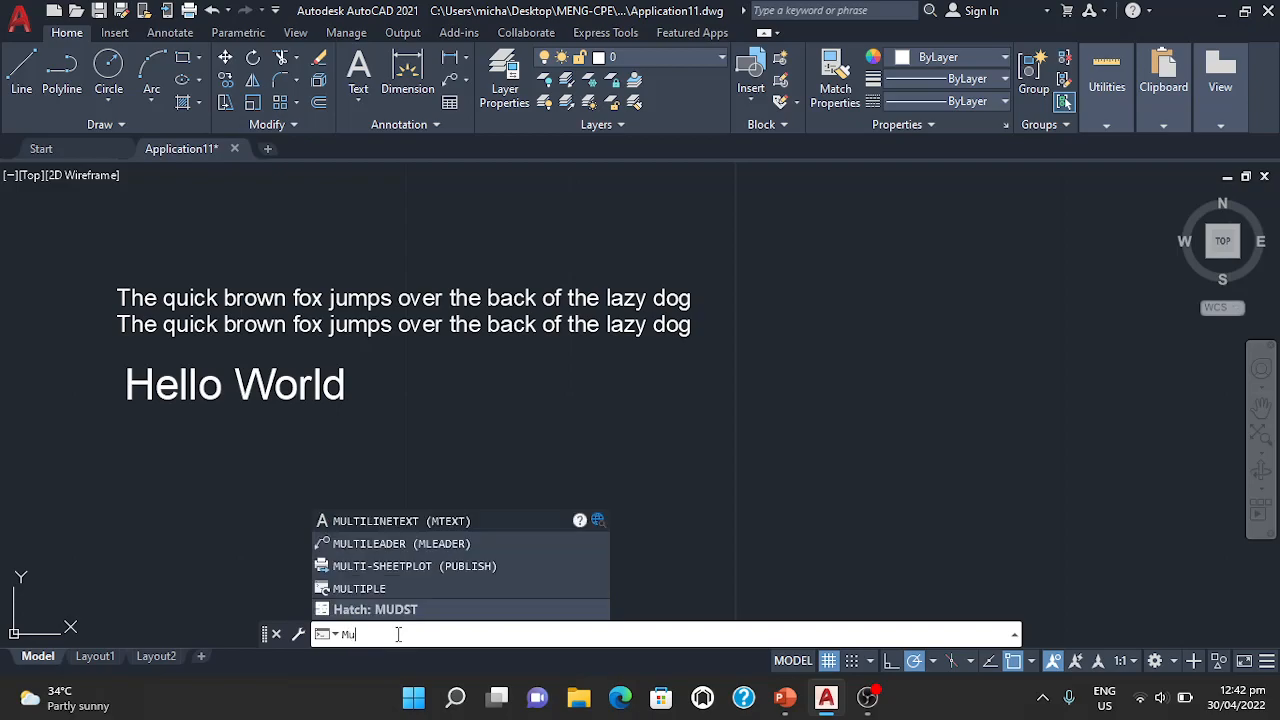
type("LTIL")
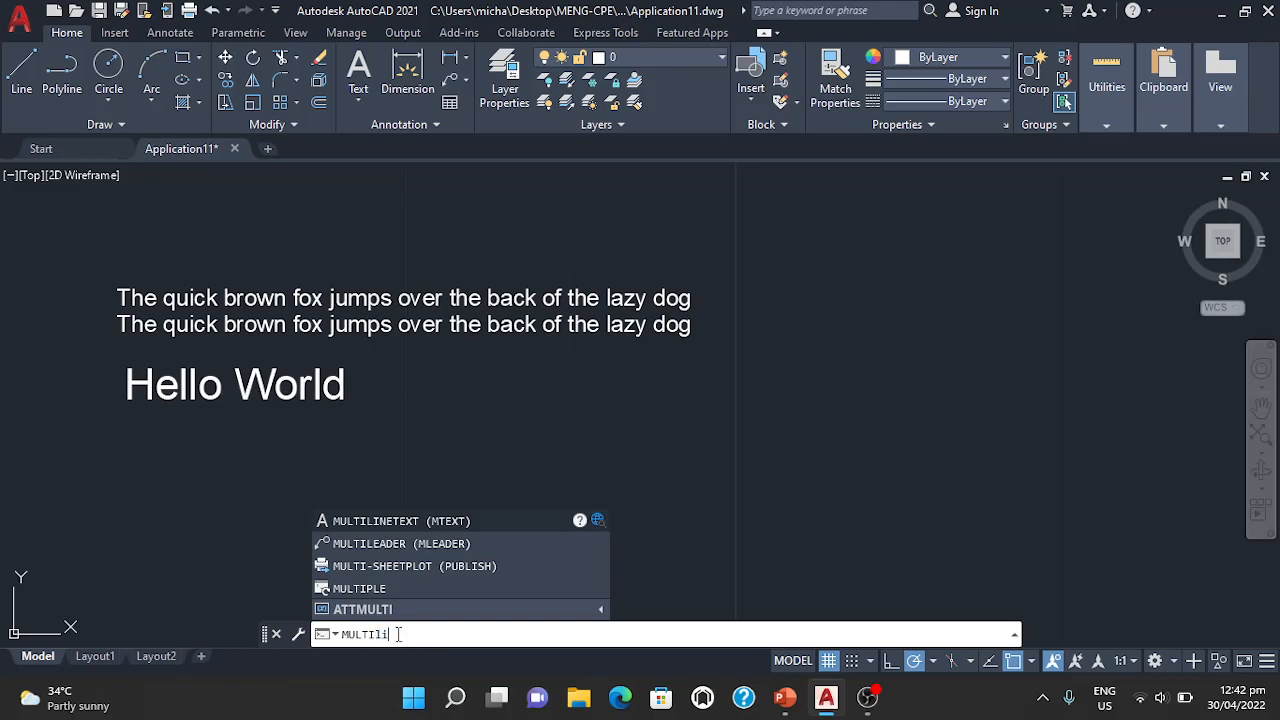
key("Return")
type("te")
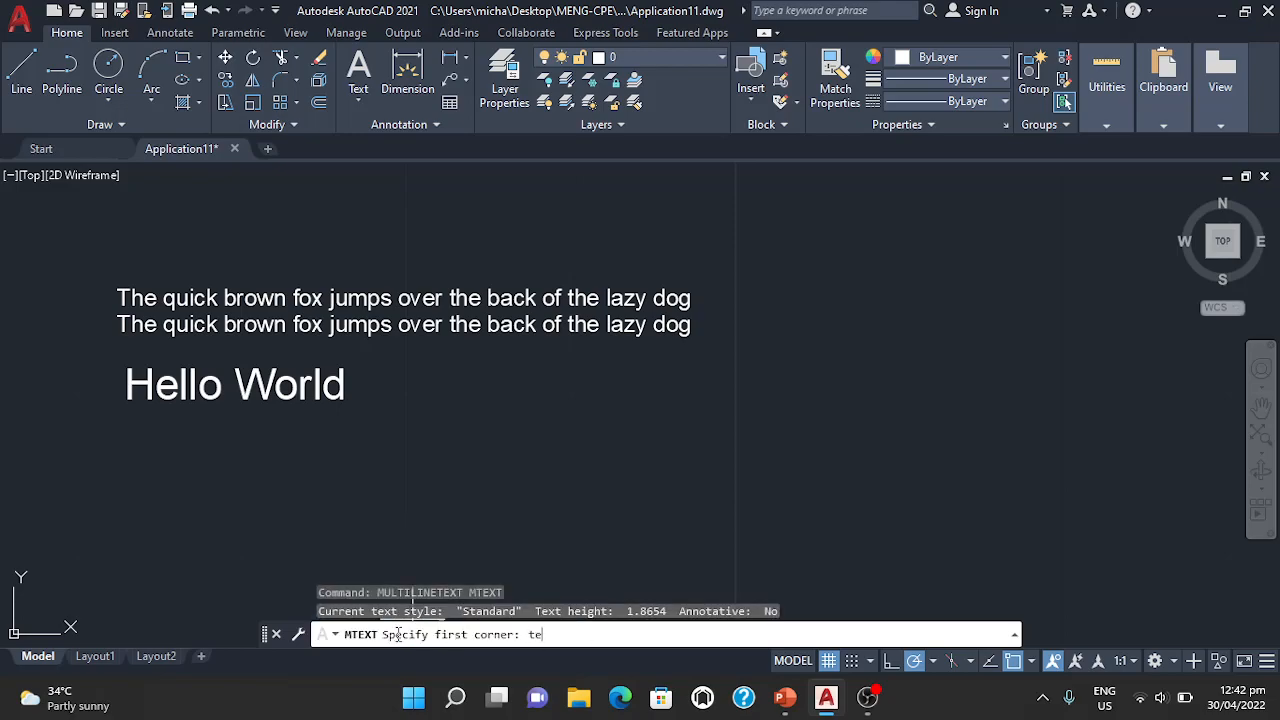
key("Escape")
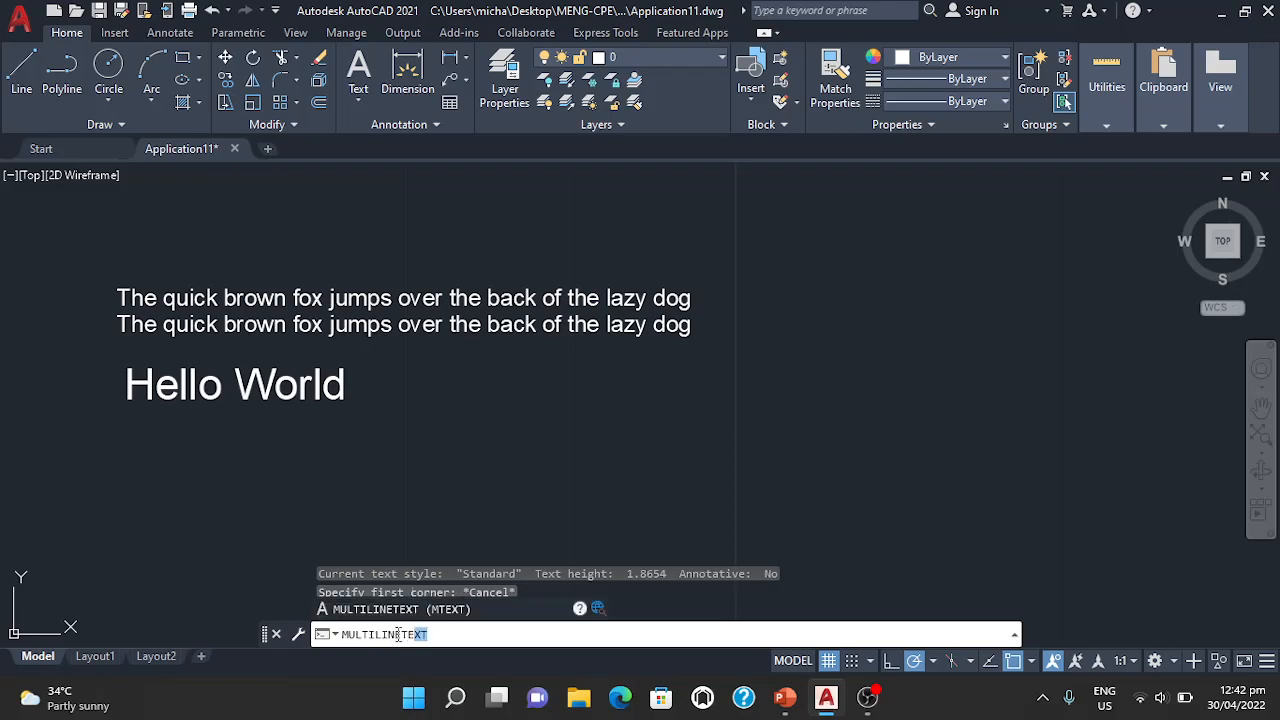
Start the MULTILINETEXT command and define a narrow, tall text box in the empty area right of the two single-line sentences
key("Return")
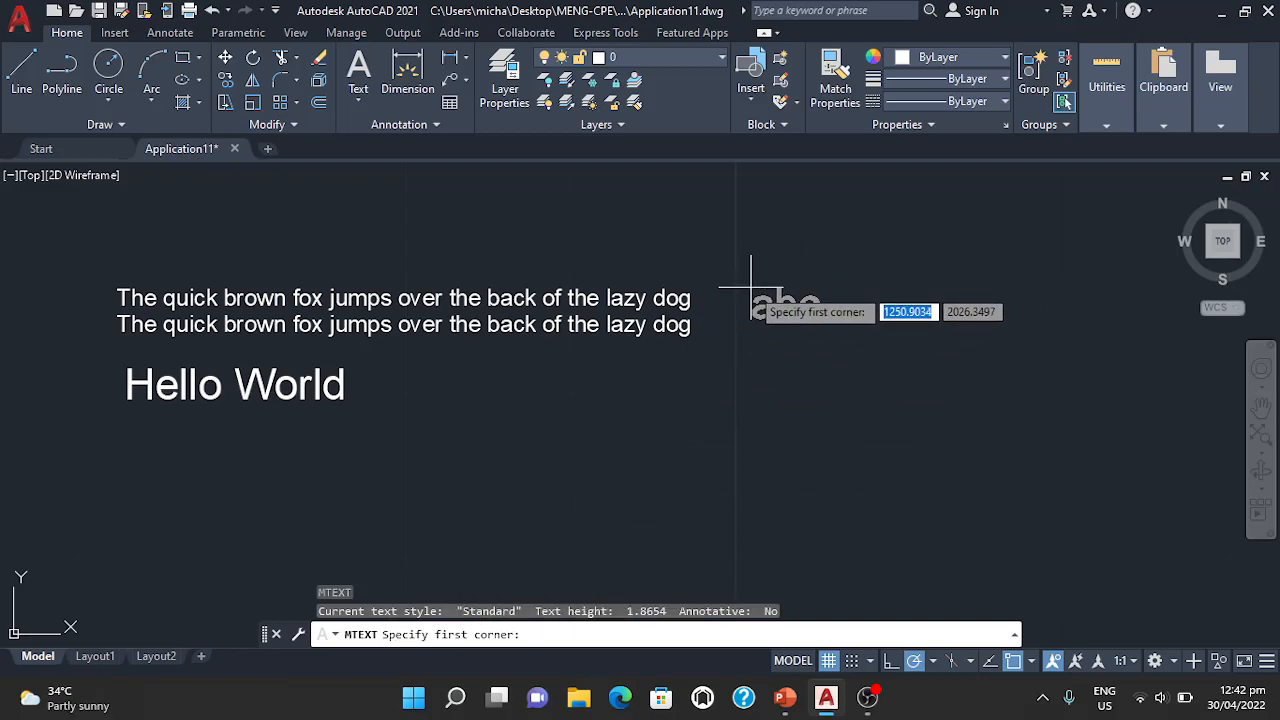
left_click(783, 273)
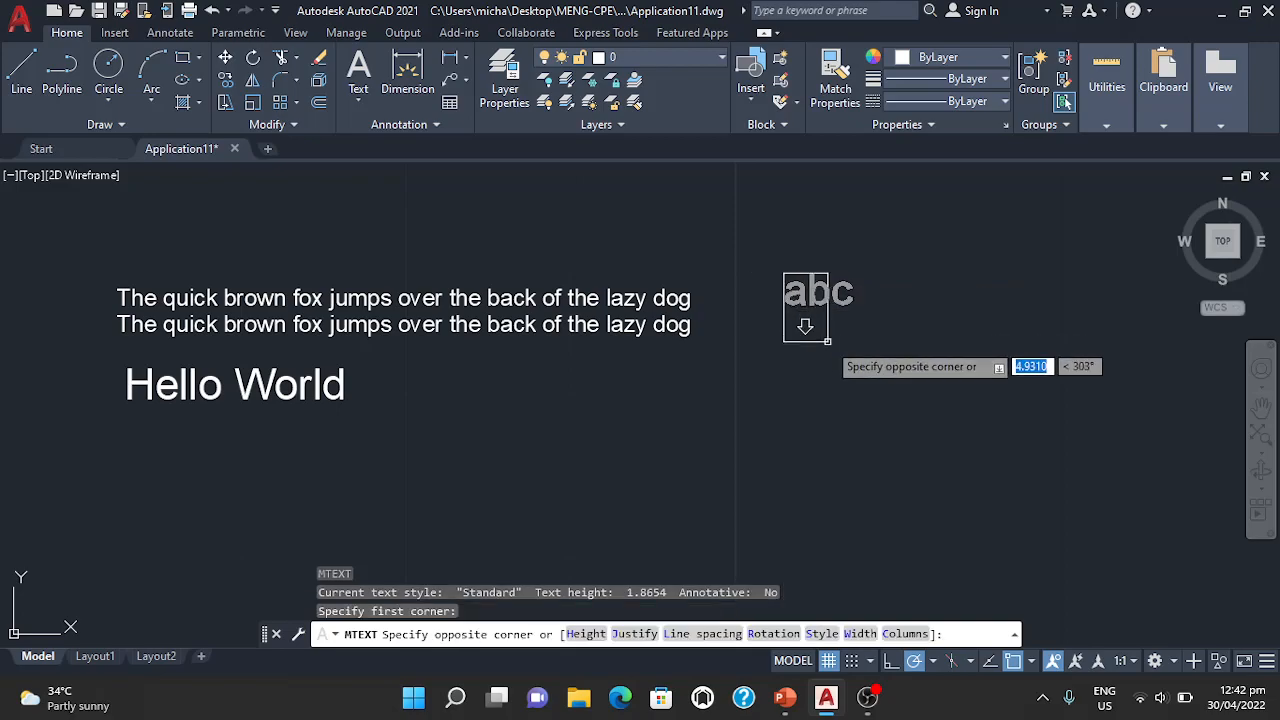
left_click(1022, 562)
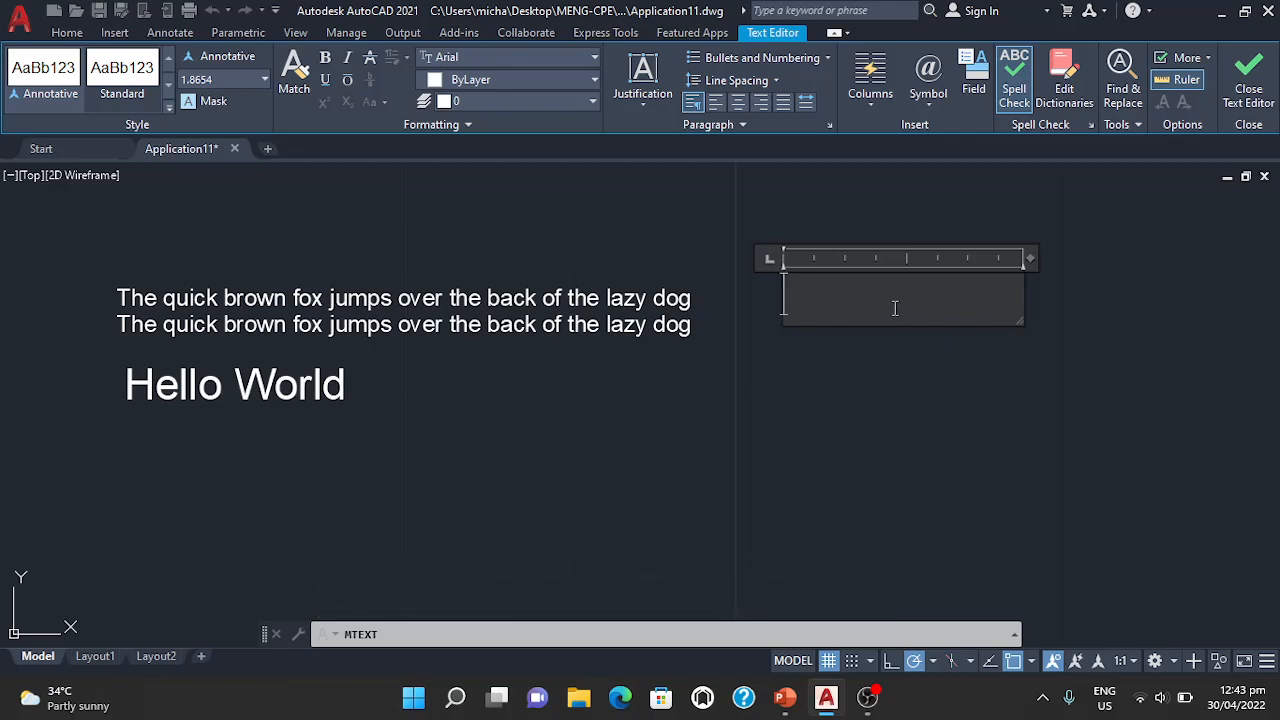
Enter "The quick brown fox jumps over the back of the lazy dog" in the narrow text box and finish the multiline text
type("The wui")
key("BackSpace")
key("BackSpace")
key("BackSpace")
type("quick")
key("BackSpace")
type("ck brown fox")
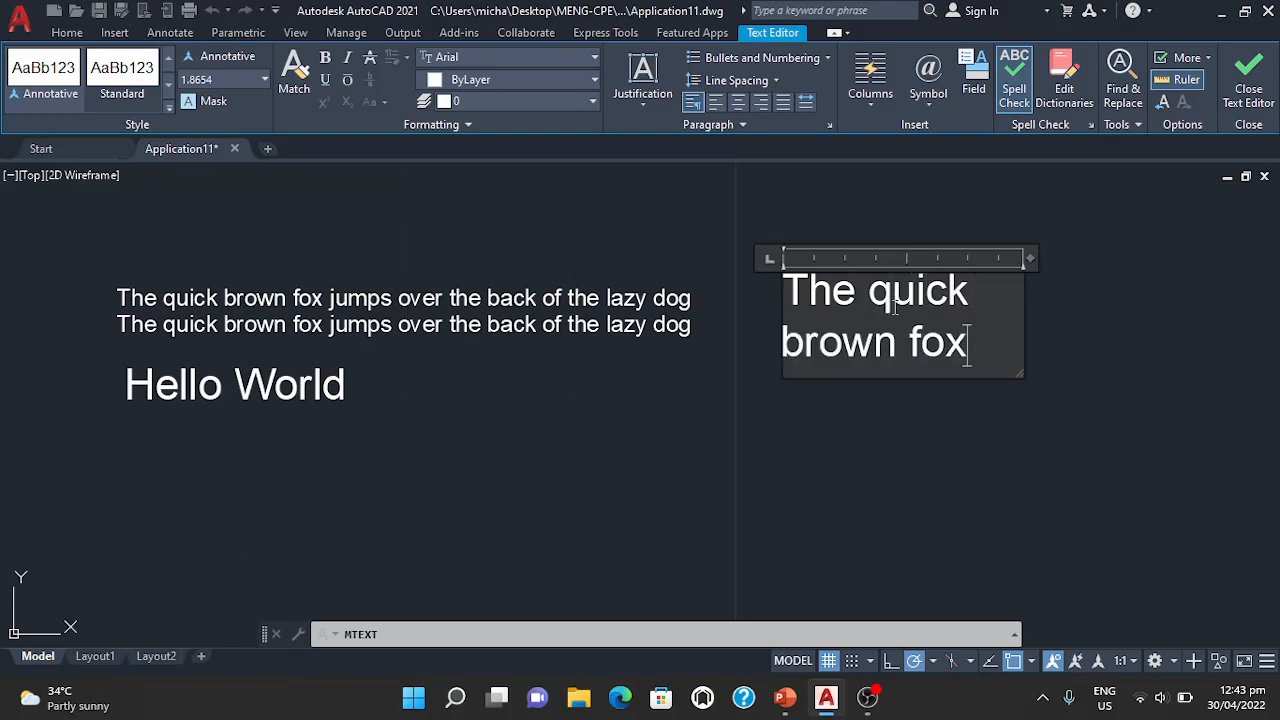
type(" jumps ov")
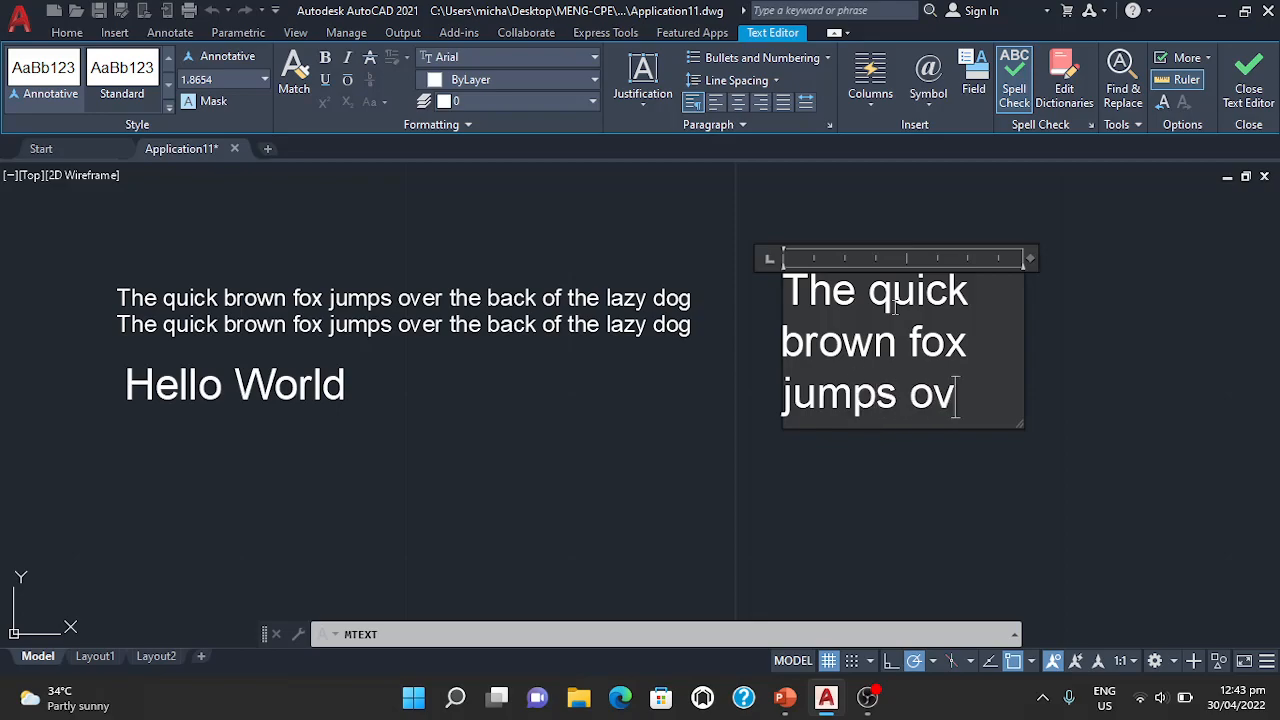
type("er the b")
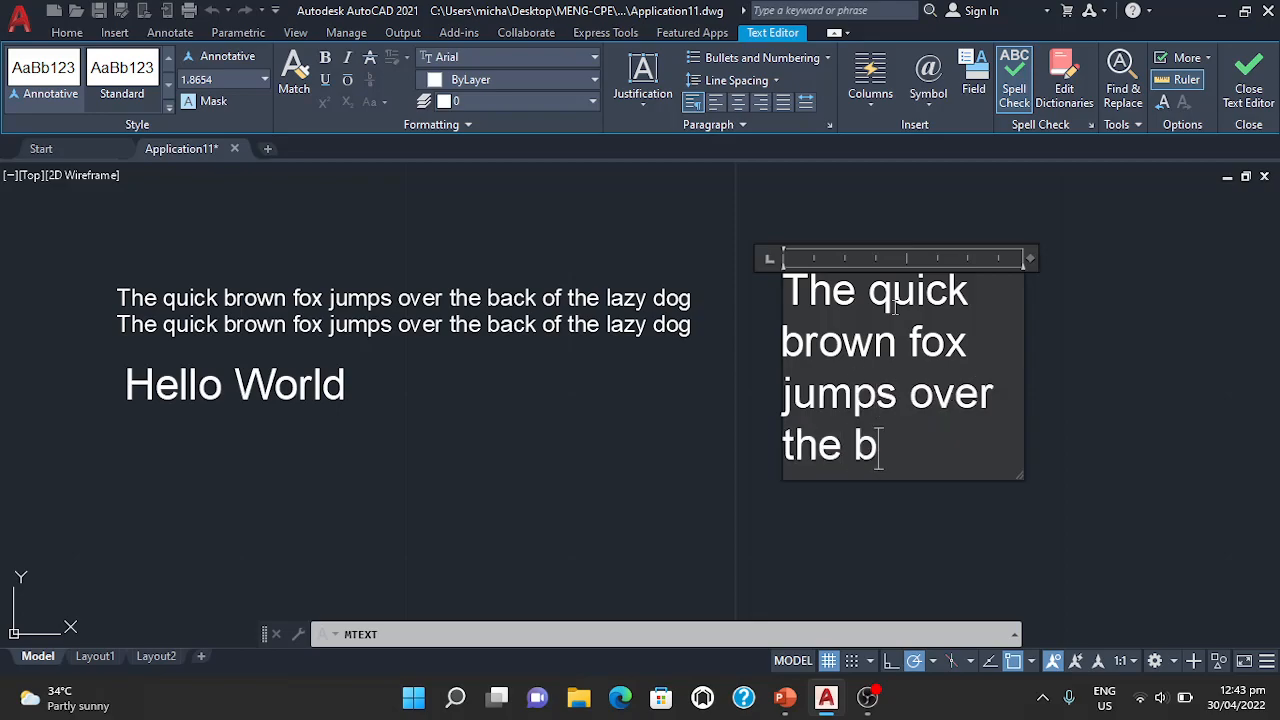
type("ack of the ")
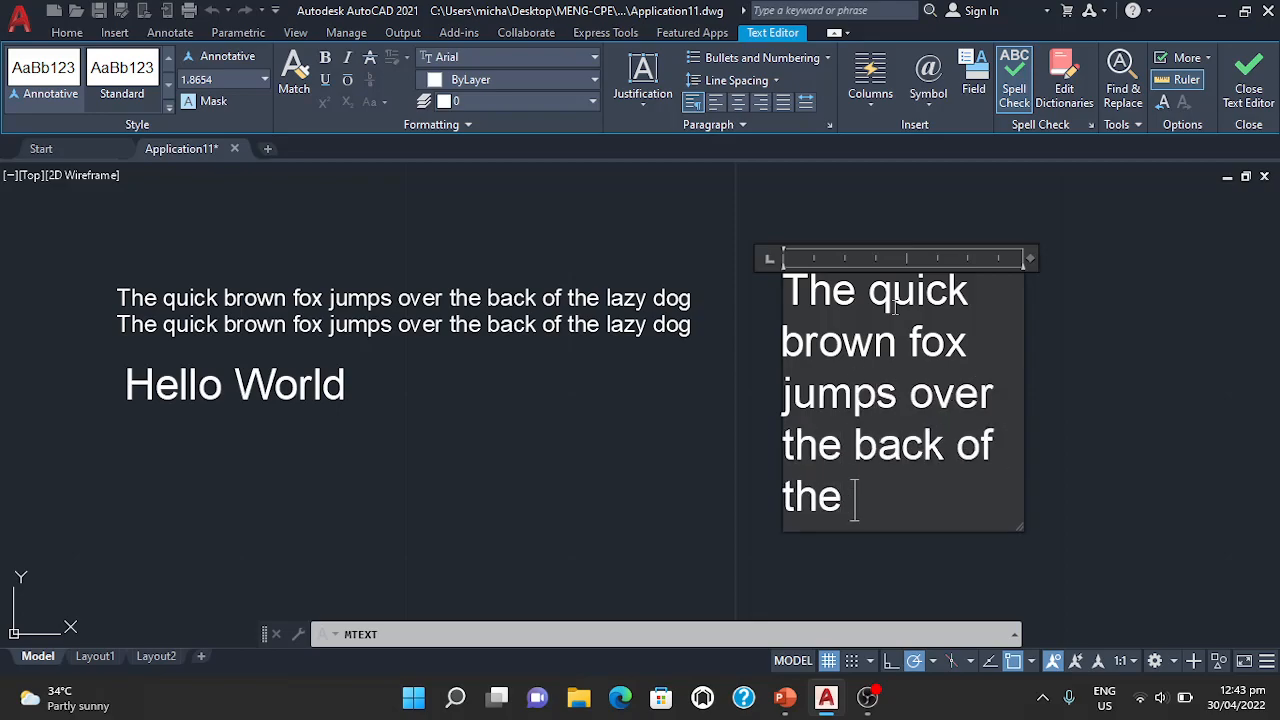
type("lazy dog")
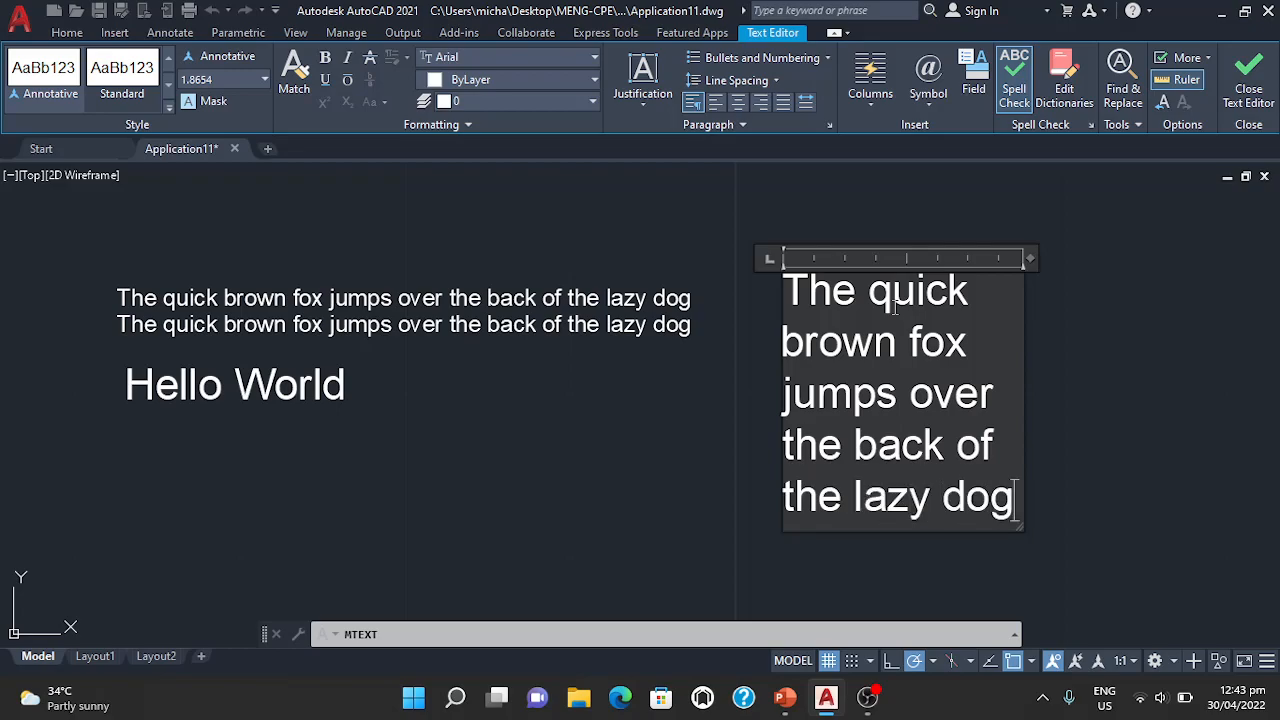
left_click(1163, 440)
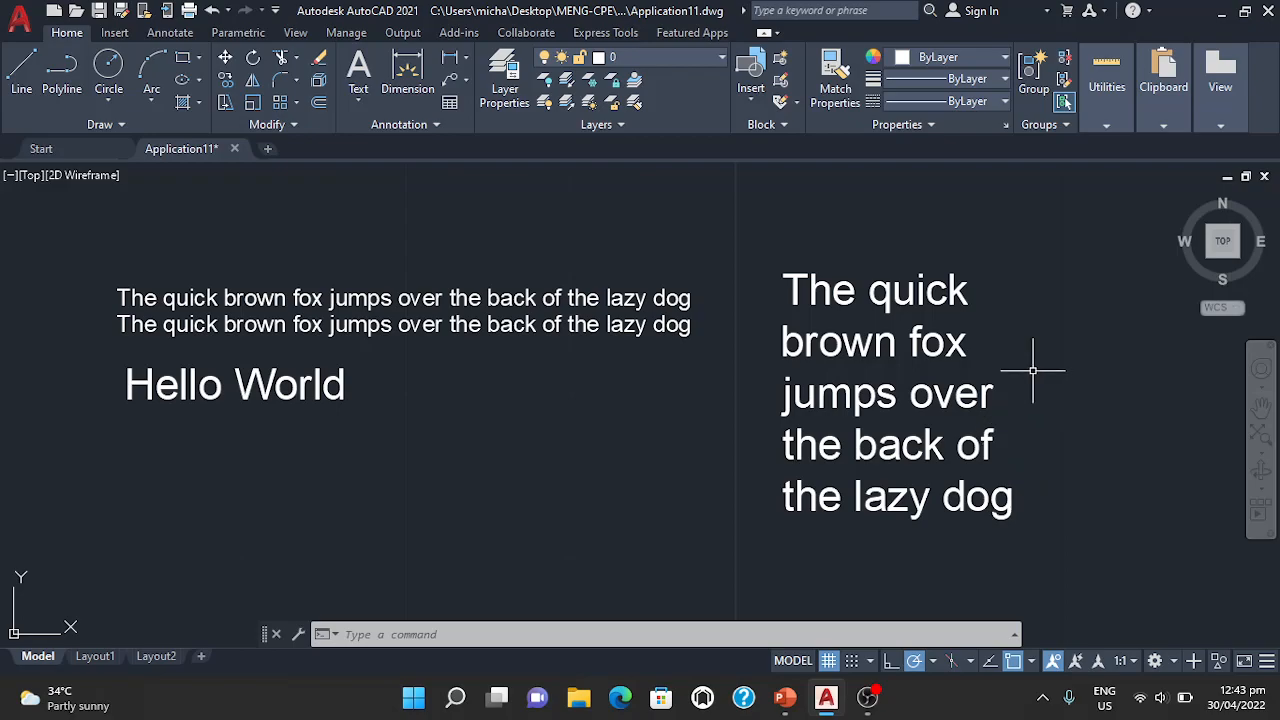
Use the MTEXT command to define a second, wider text box to the right of the first multiline paragraph
middle_click_drag(1031, 369, 873, 352)
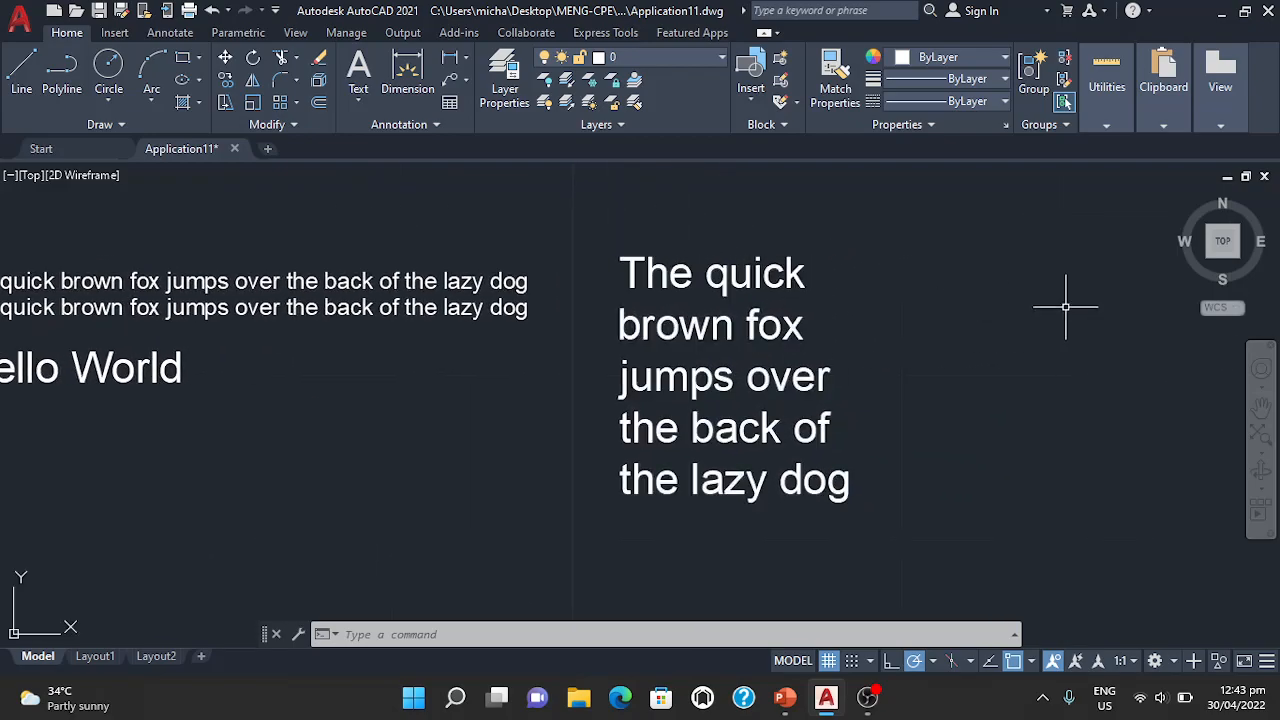
type("mte")
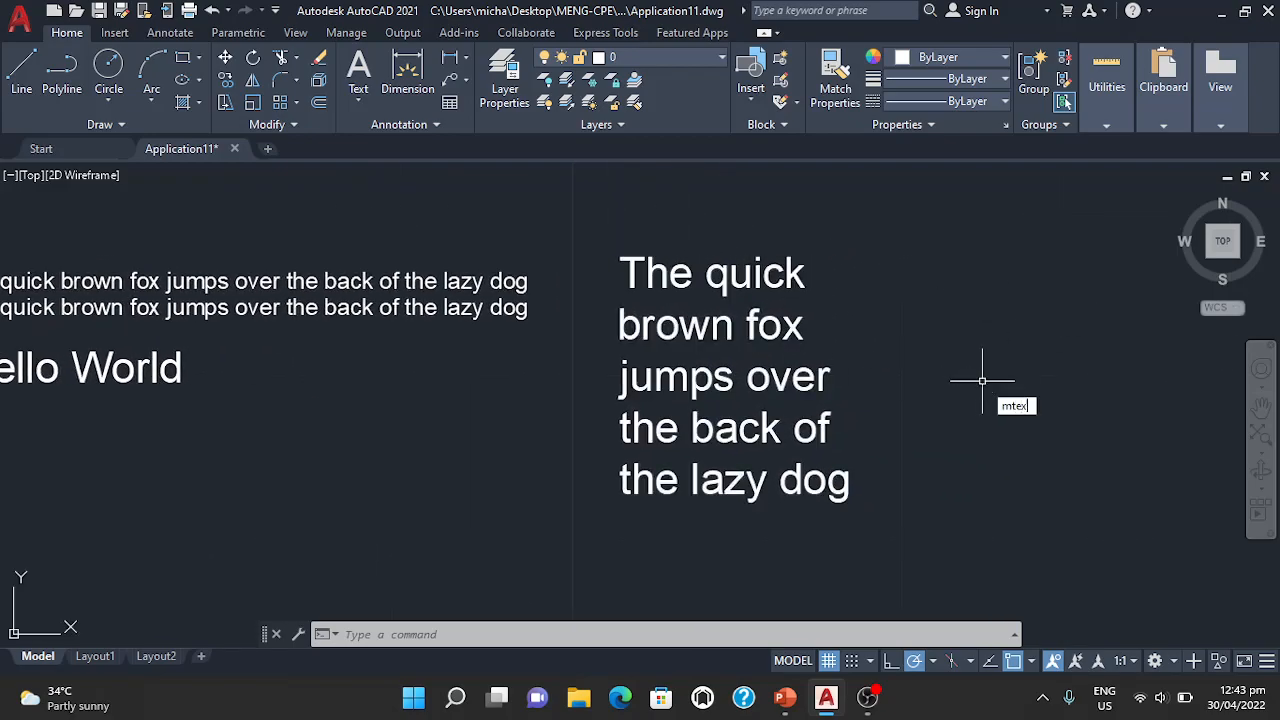
type("x")
key("Return")
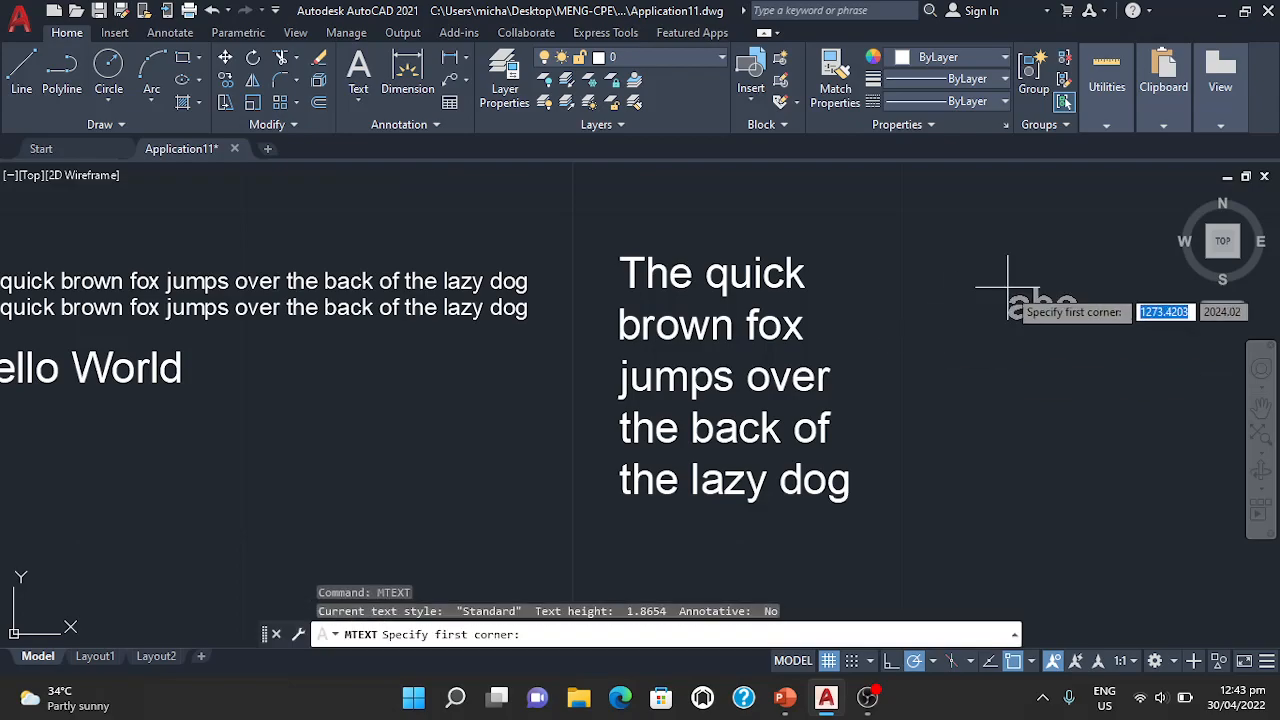
left_click(921, 238)
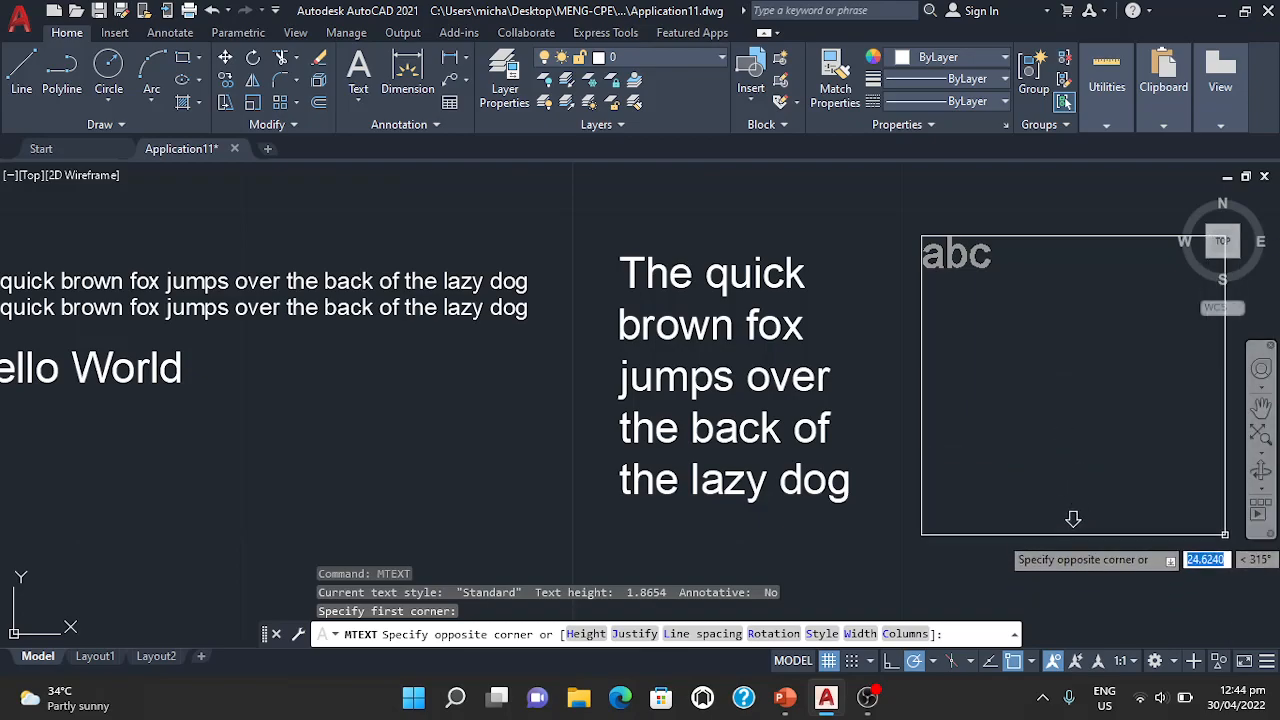
left_click(1091, 579)
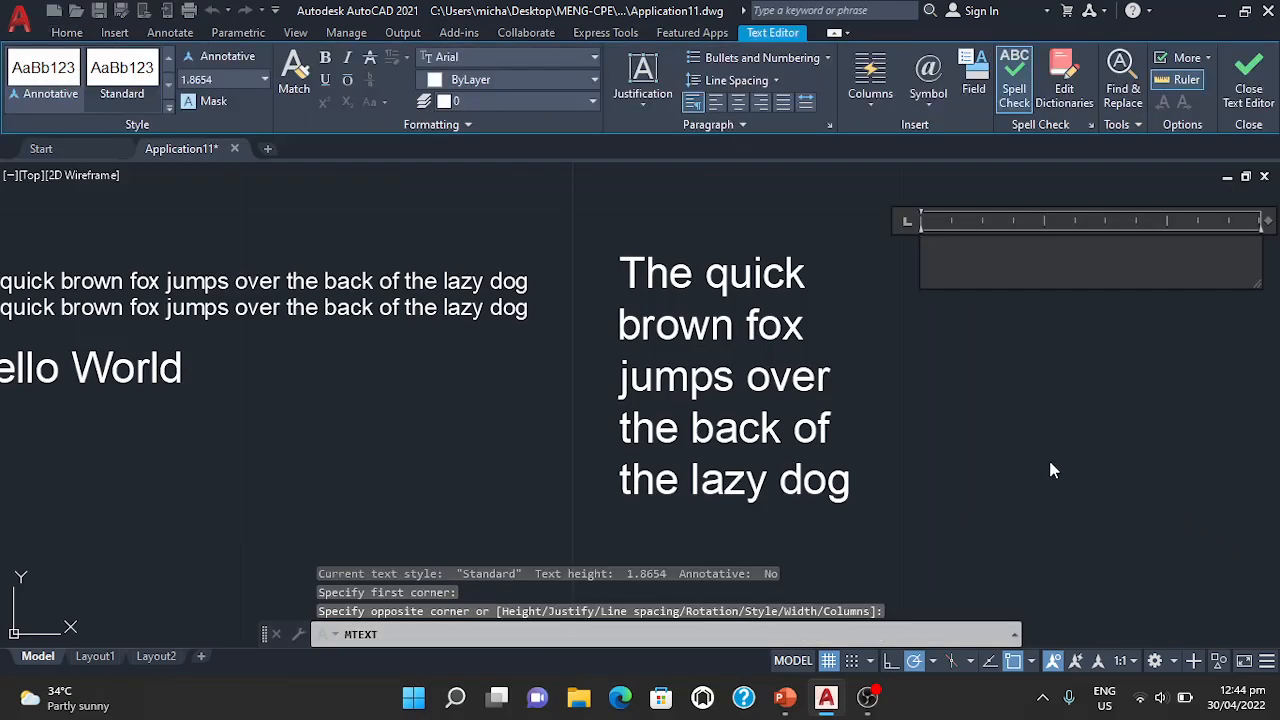
mouse_move(789, 430)
middle_mouse_down()
mouse_move(666, 420)
mouse_move(513, 455)
middle_mouse_up()
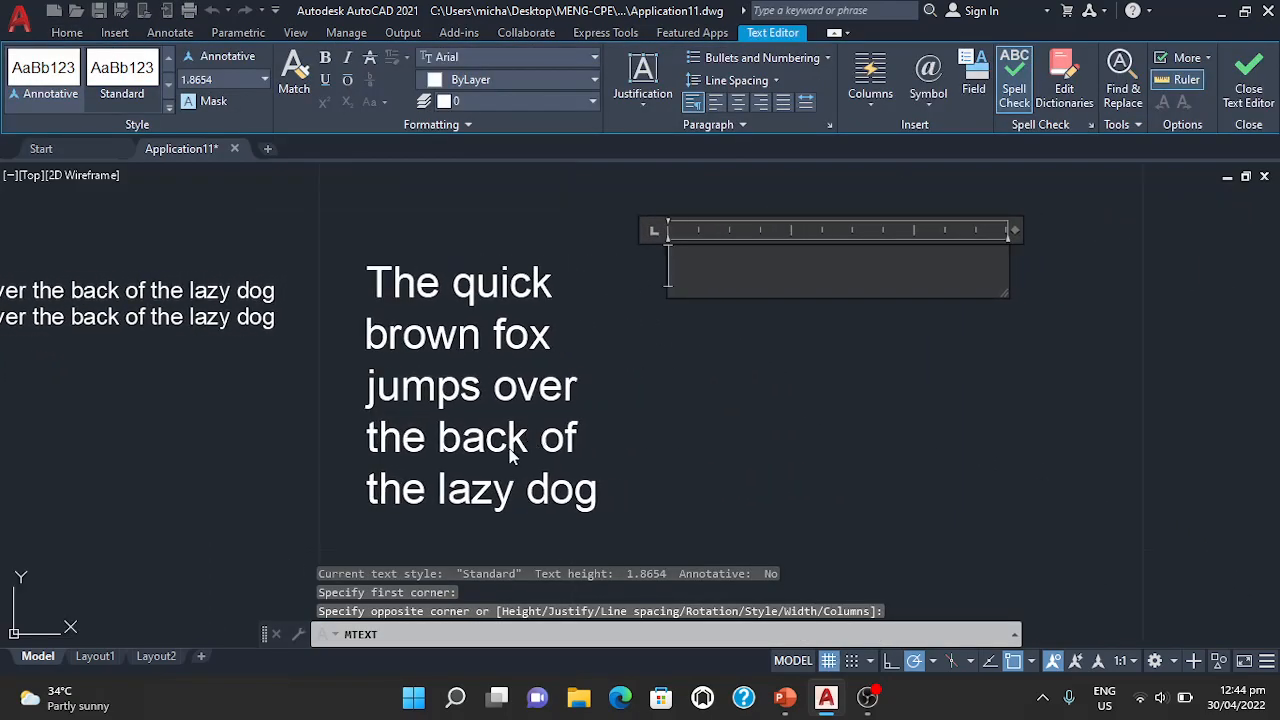
Fill the second multiline text box with "The quick brown fox jumps over the back of the lazy dog" and finish it
type("The quic")
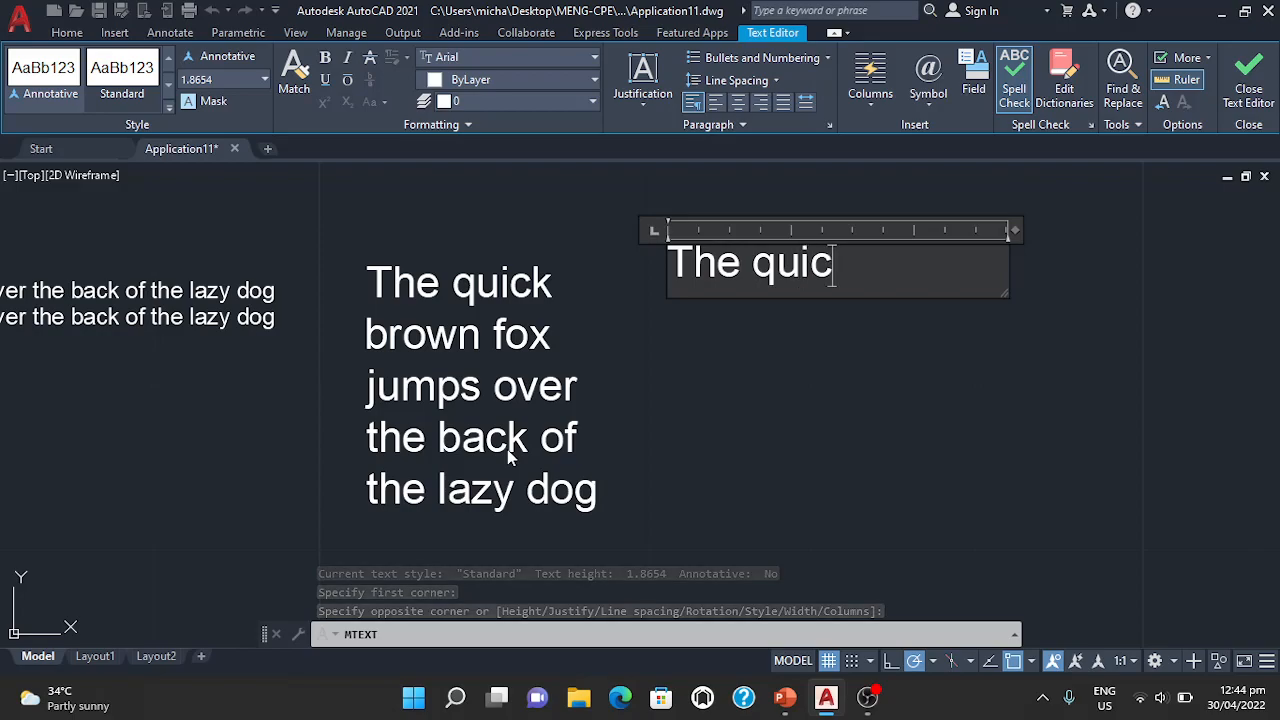
type("k brow")
key("BackSpace")
key("BackSpace")
type("rown fox jumps ove")
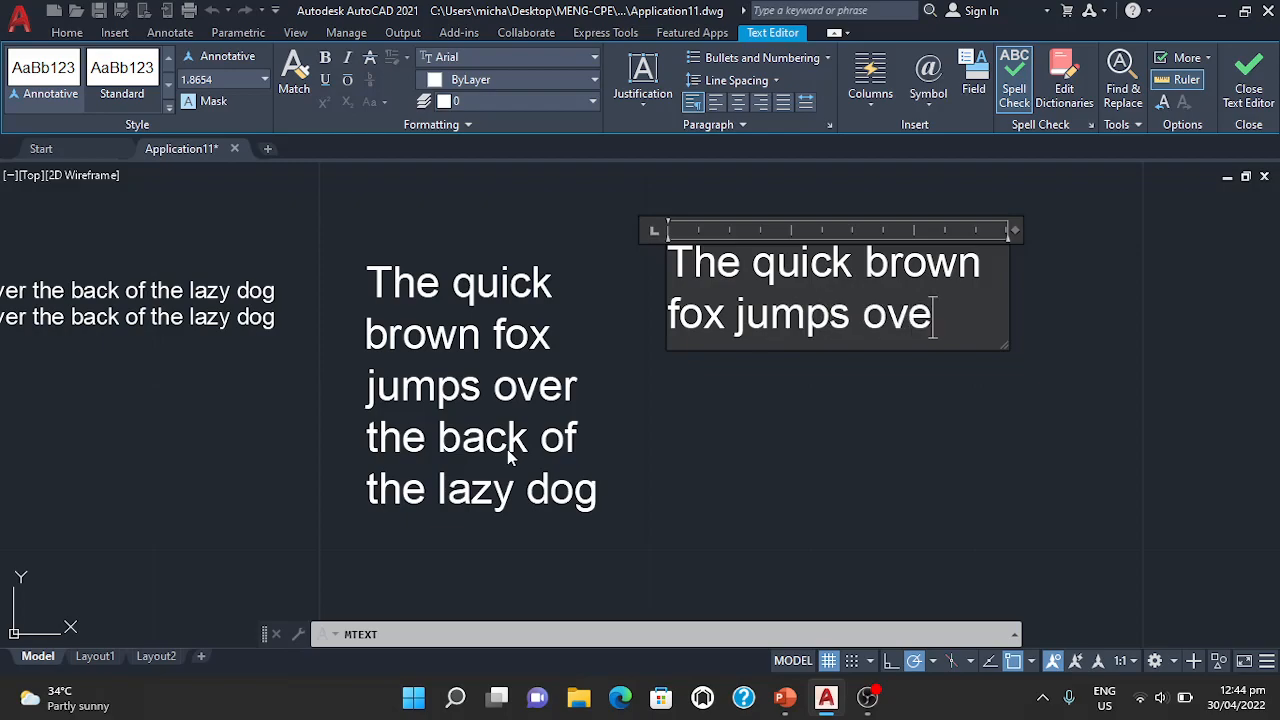
type("r the back of")
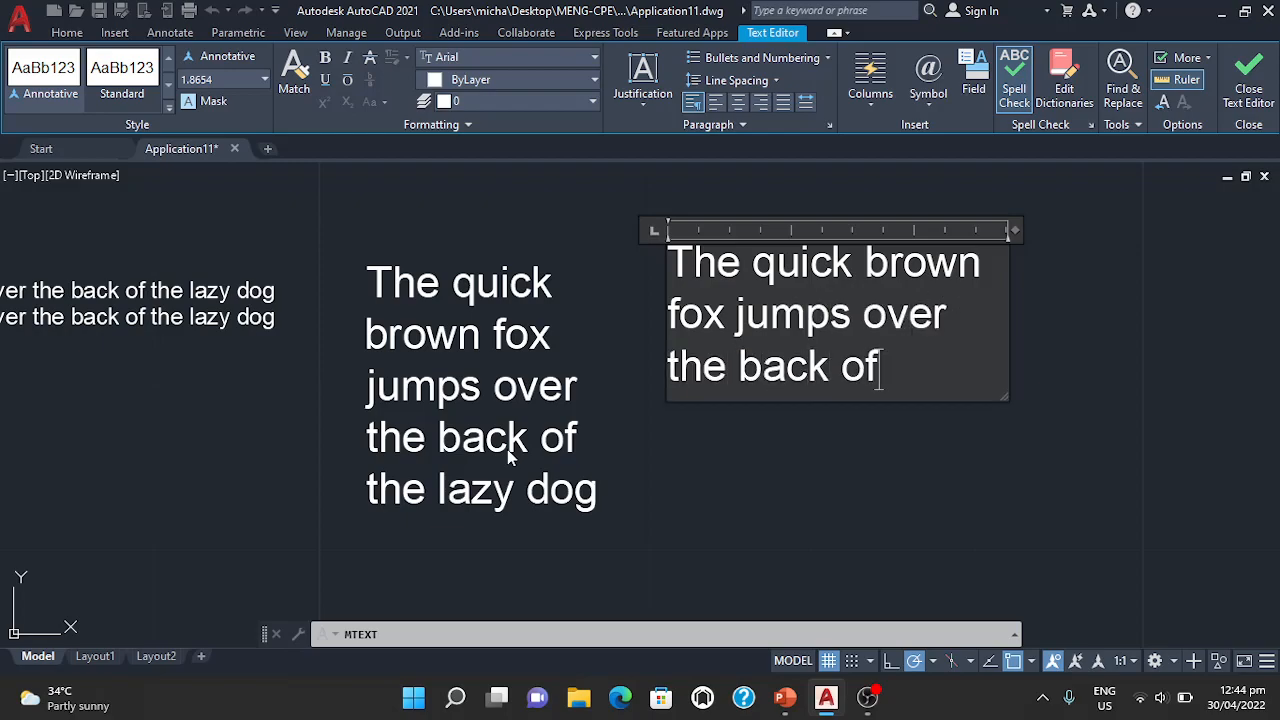
type(" the lazy")
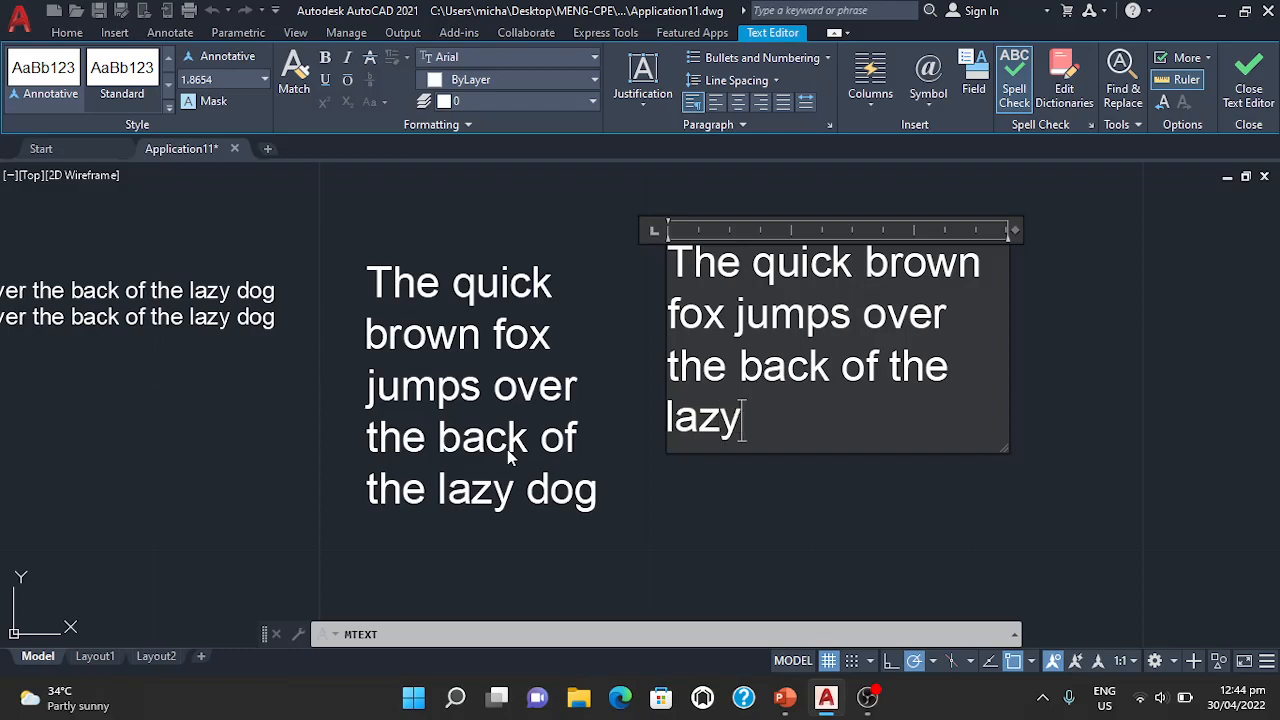
type(" dog")
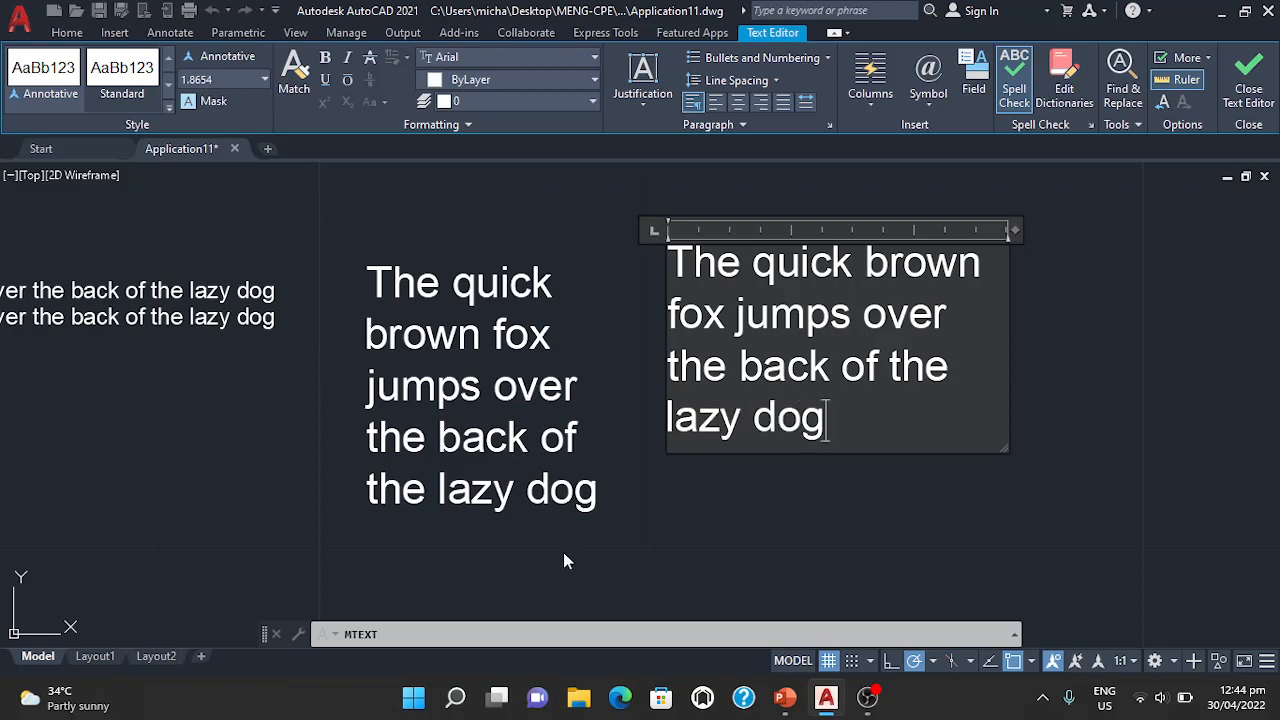
left_click(737, 604)
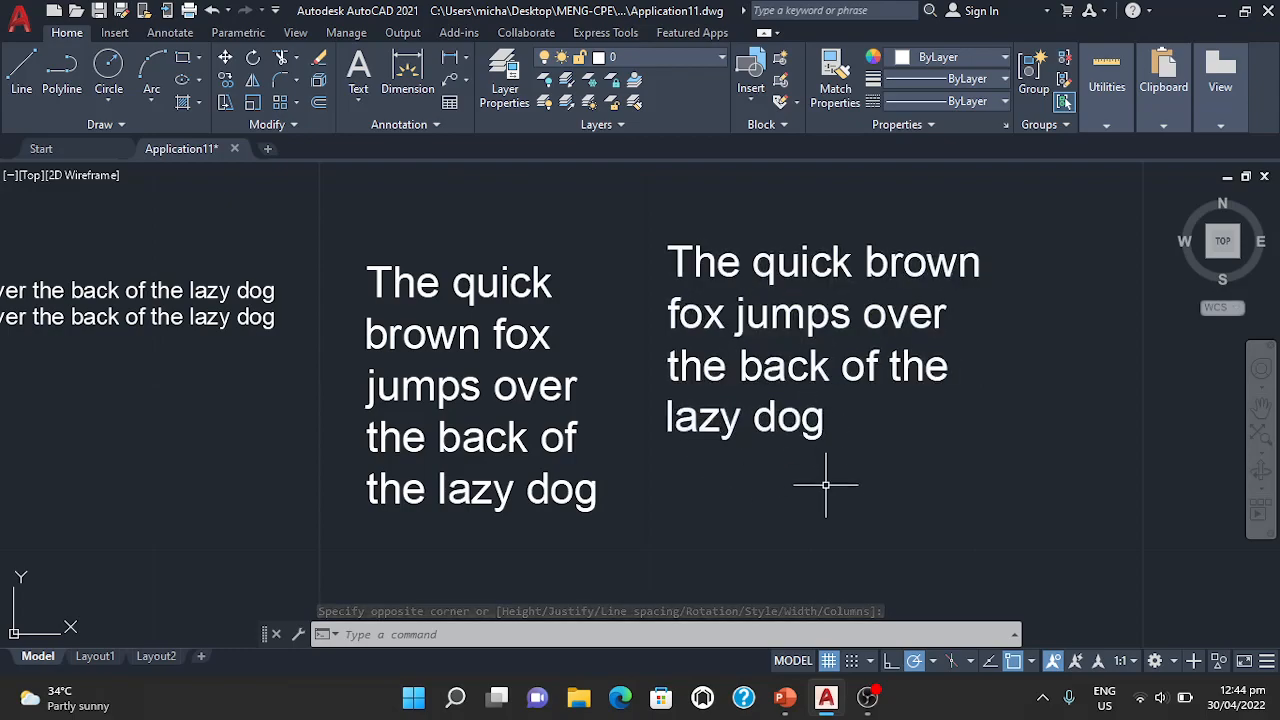
Use the MT command to define a third, slightly wider text box to the right of the second multiline paragraph
middle_click_drag(826, 494, 623, 500)
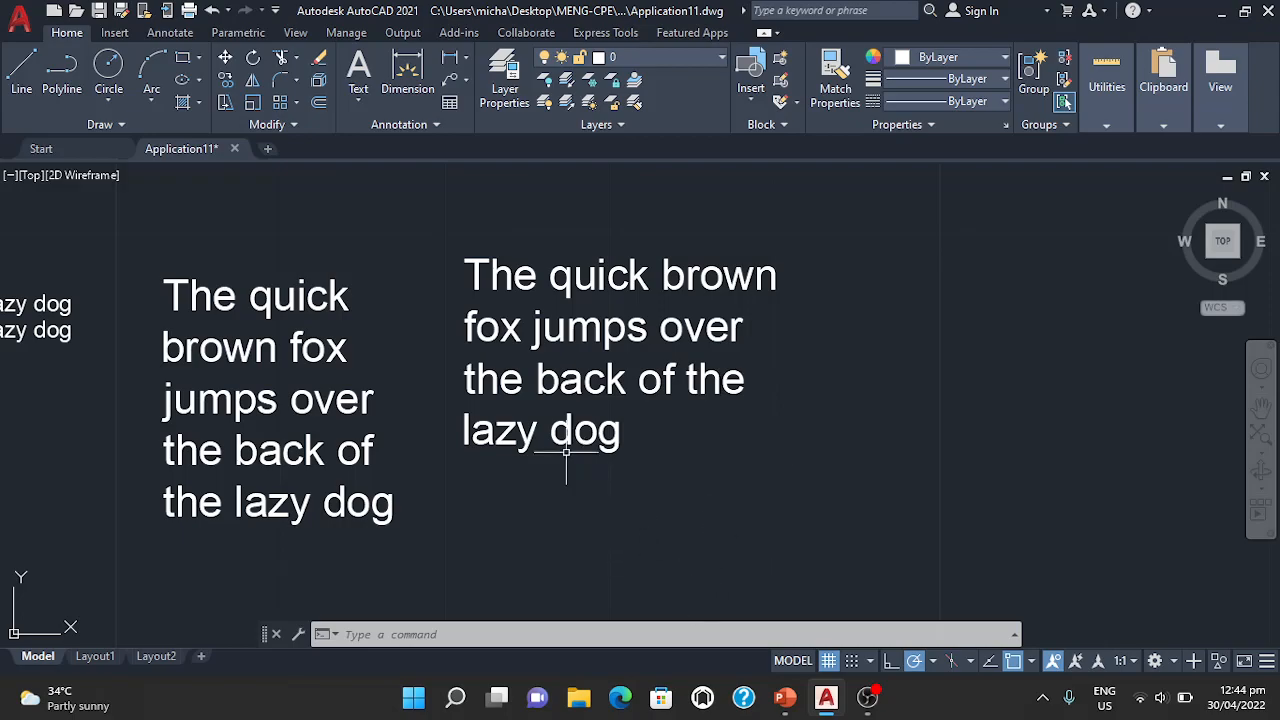
left_click(619, 634)
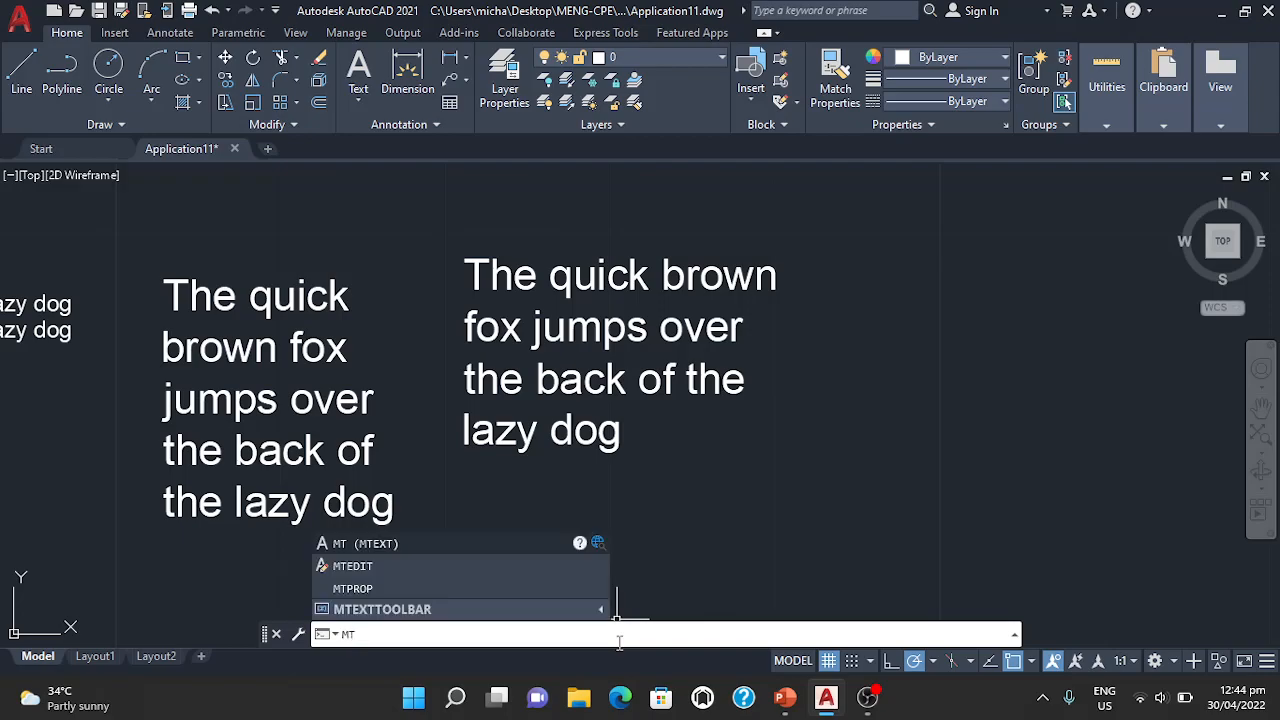
type("mt")
key("Return")
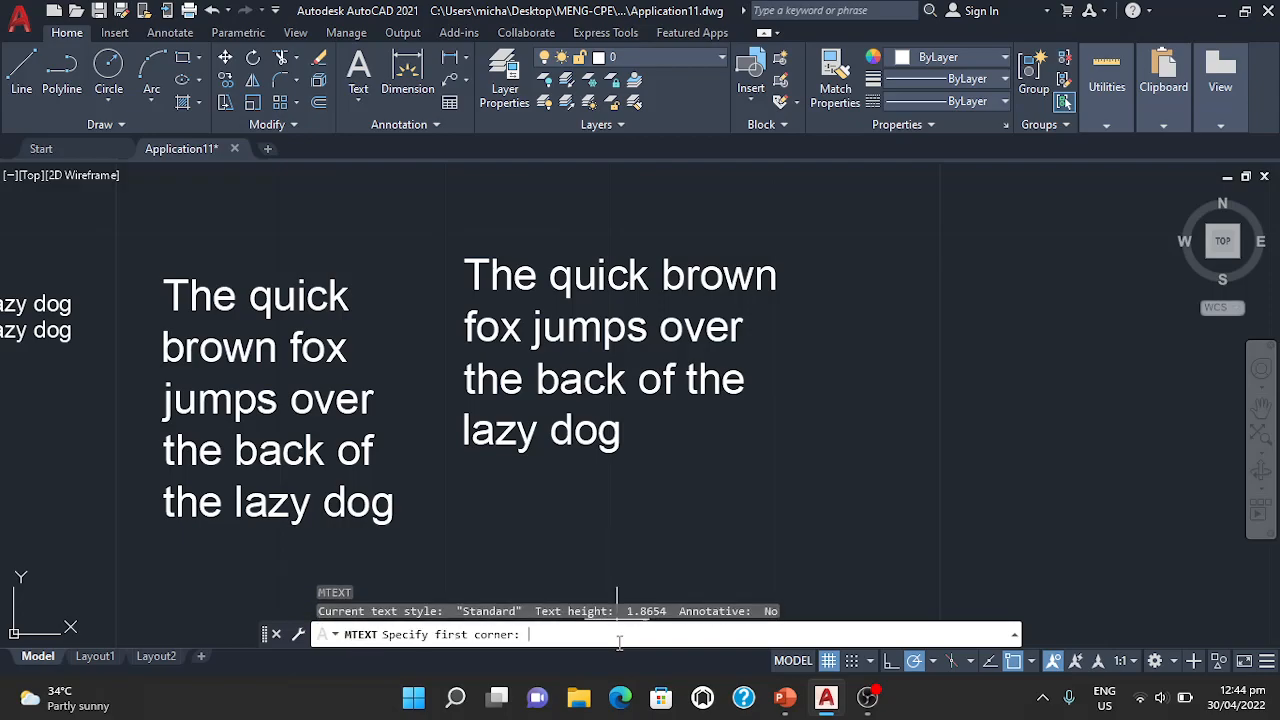
left_click(833, 265)
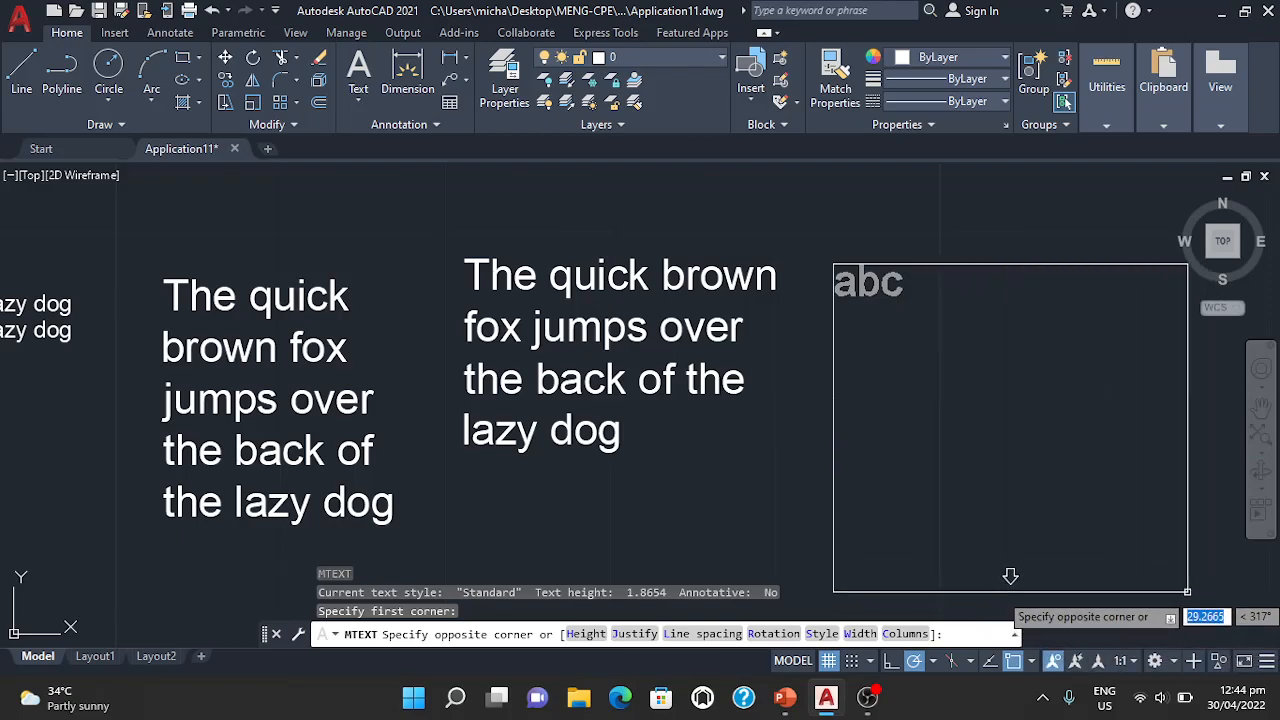
left_click(1187, 591)
Fill the third multiline text box with "The quick brown fox jumps over the back of the lazy dog" and finish it
type("The ")
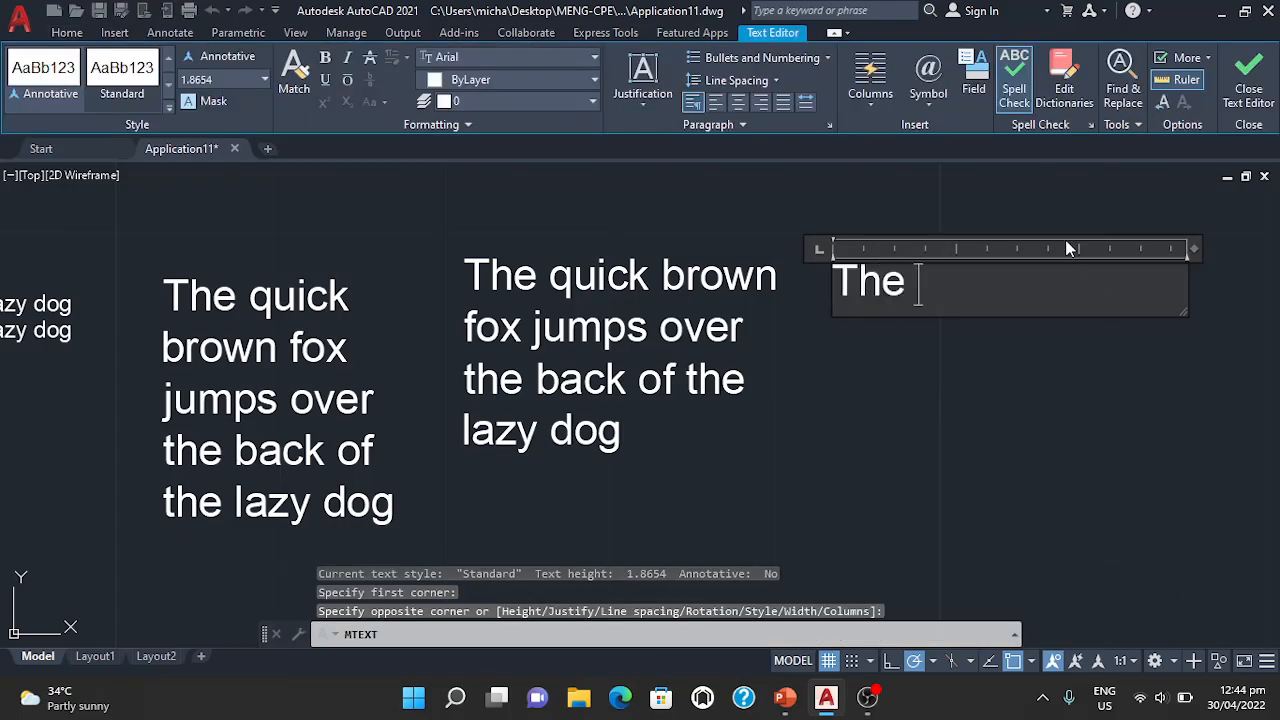
type("quick brwon")
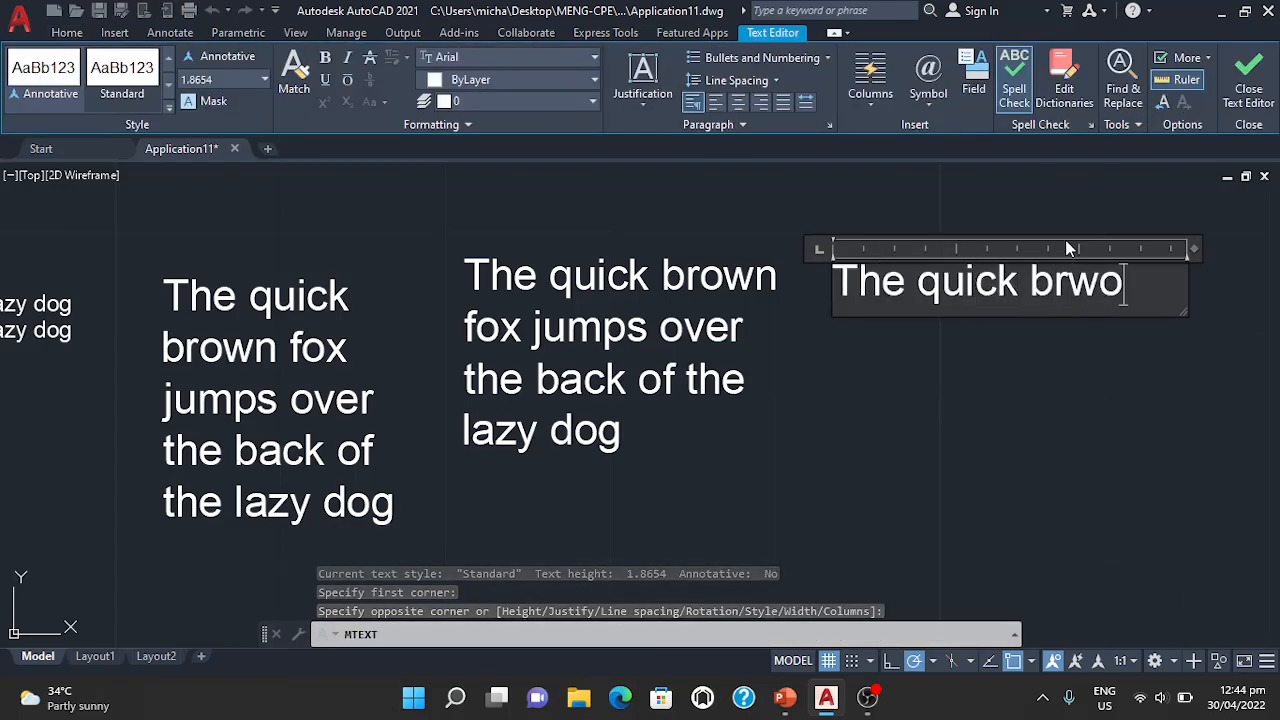
key("BackSpace")
key("BackSpace")
key("BackSpace")
type("own fox ")
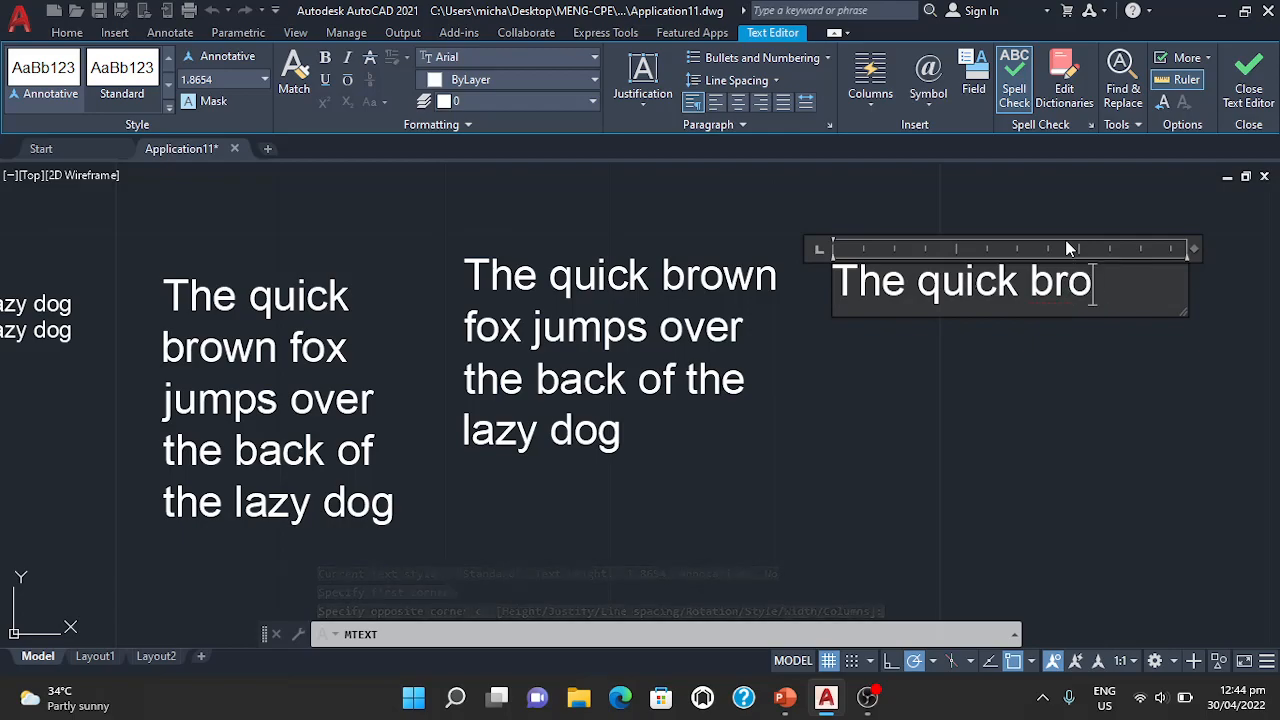
type("jump")
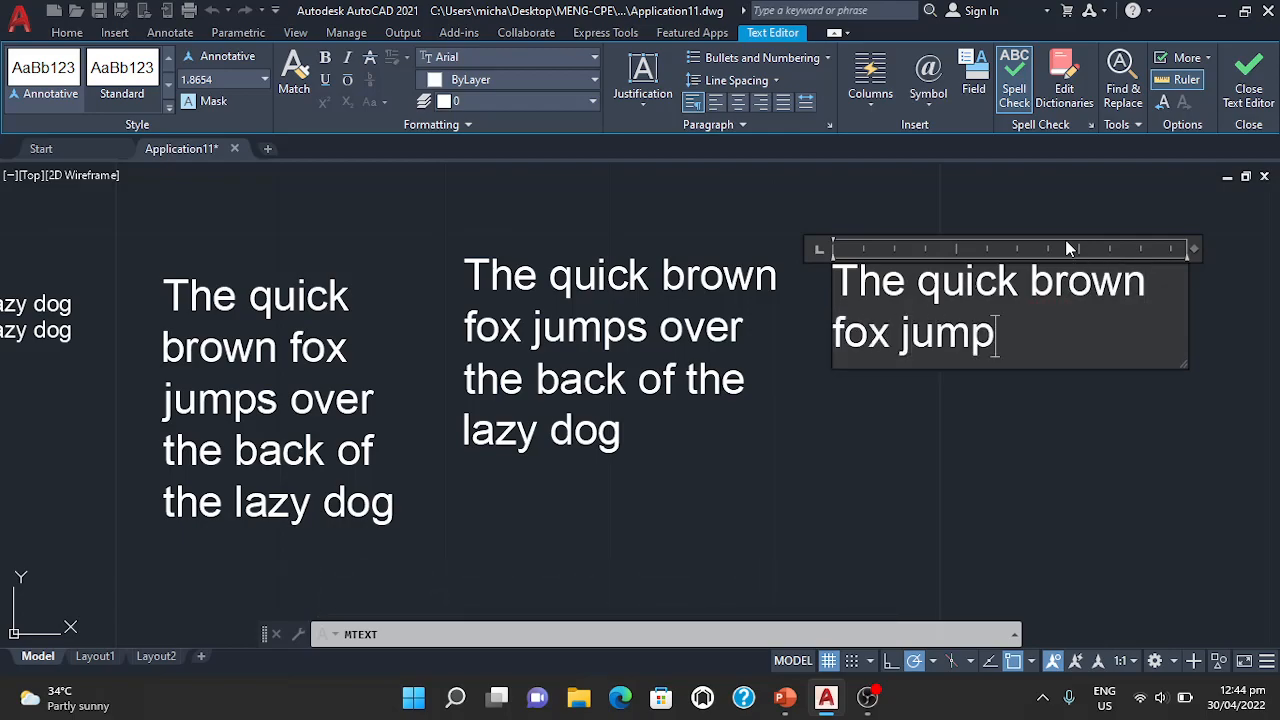
type("s over the back of the lazy do")
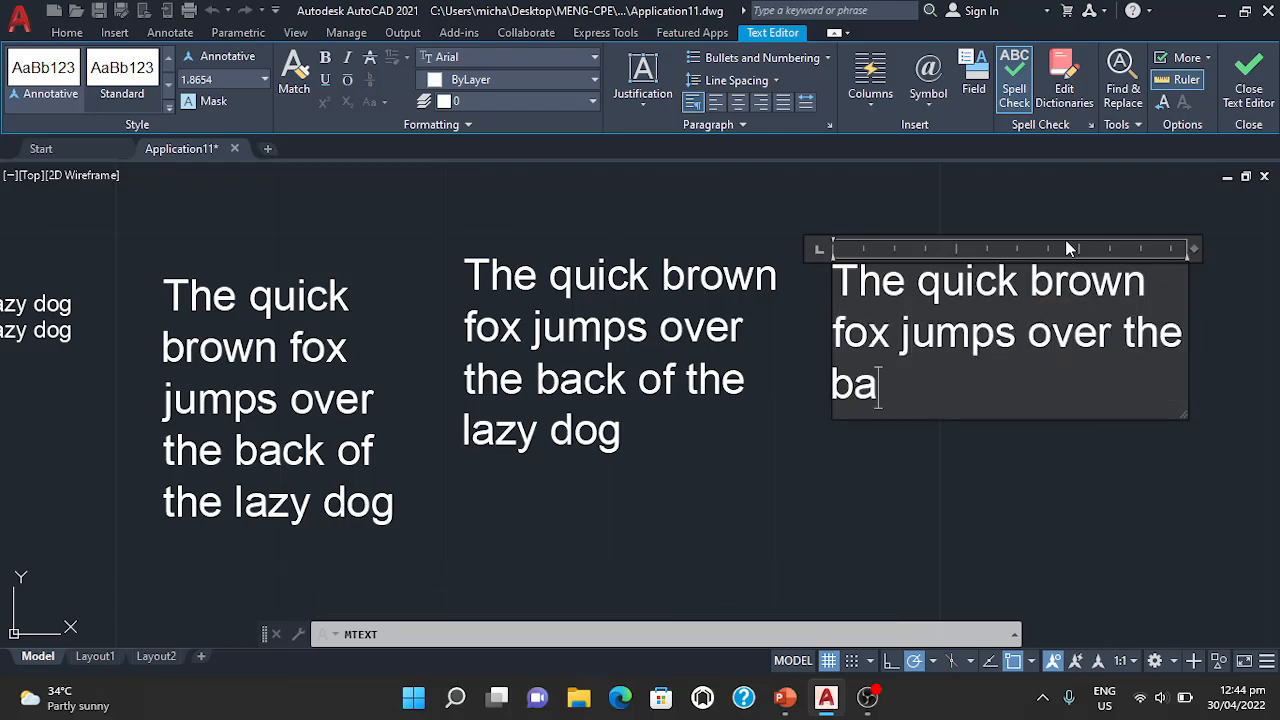
type("g")
key("BackSpace")
type("f ")
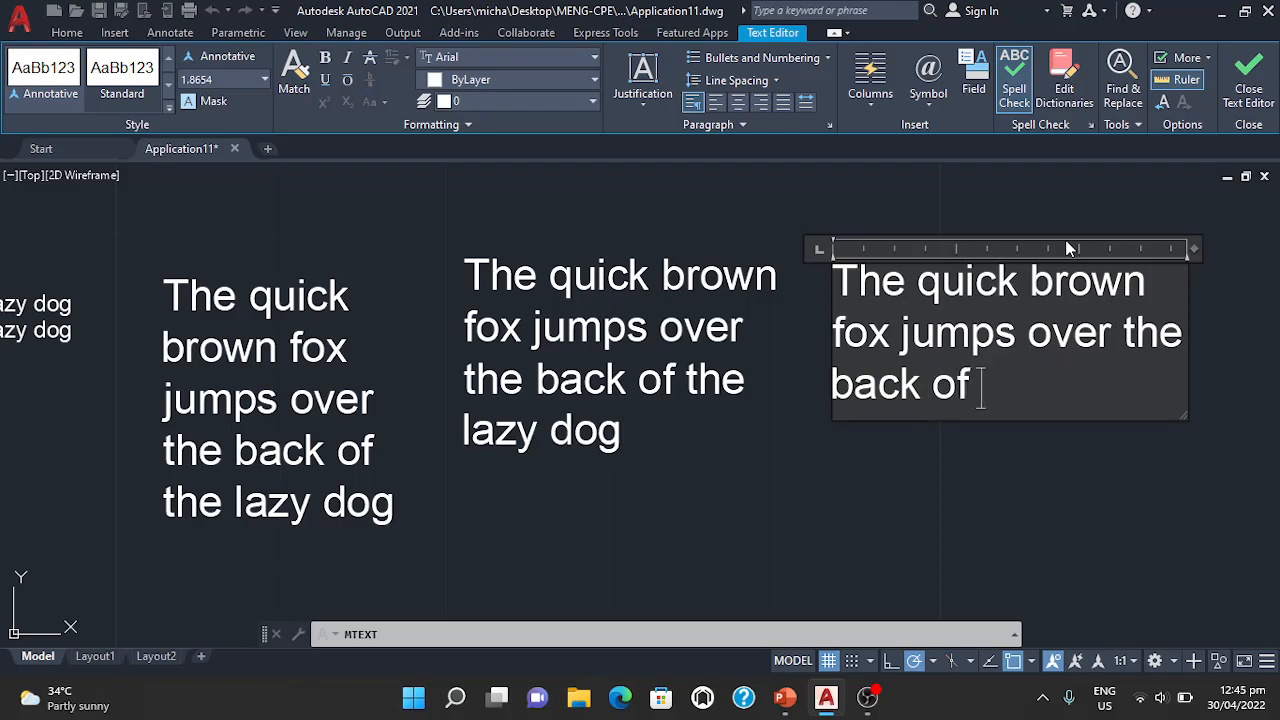
type("the lazy dog")
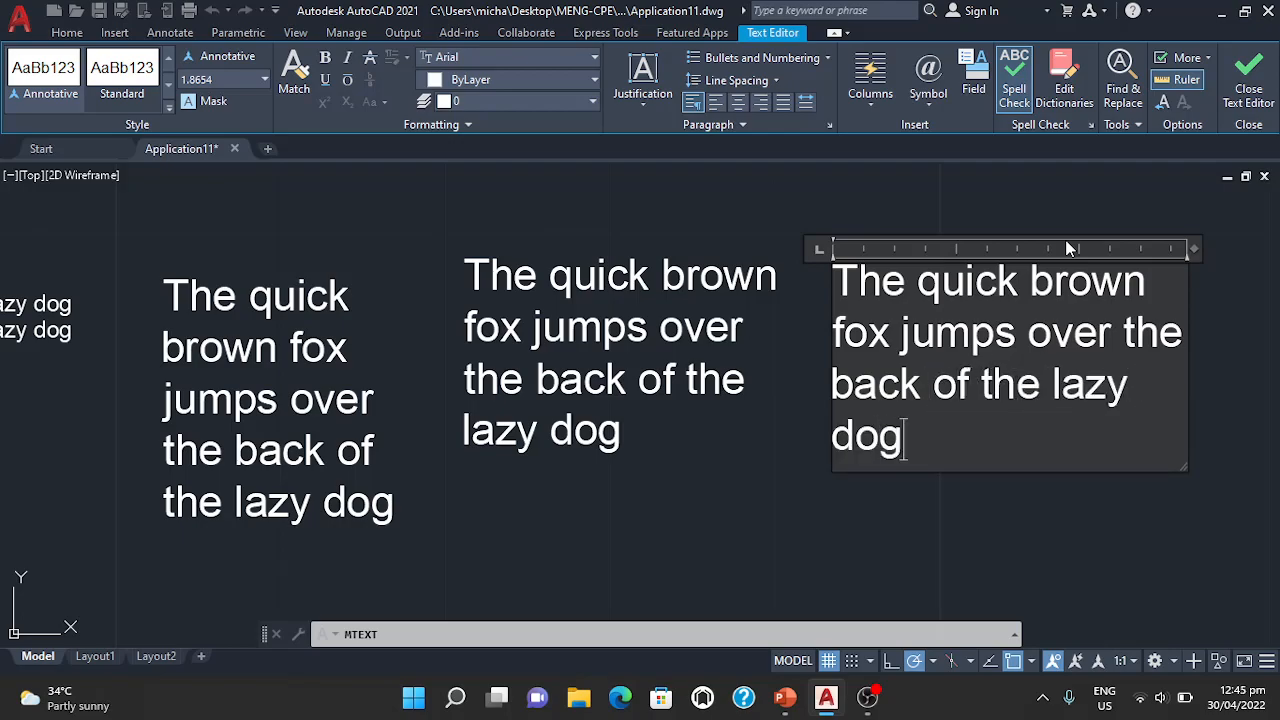
left_click(1164, 551)
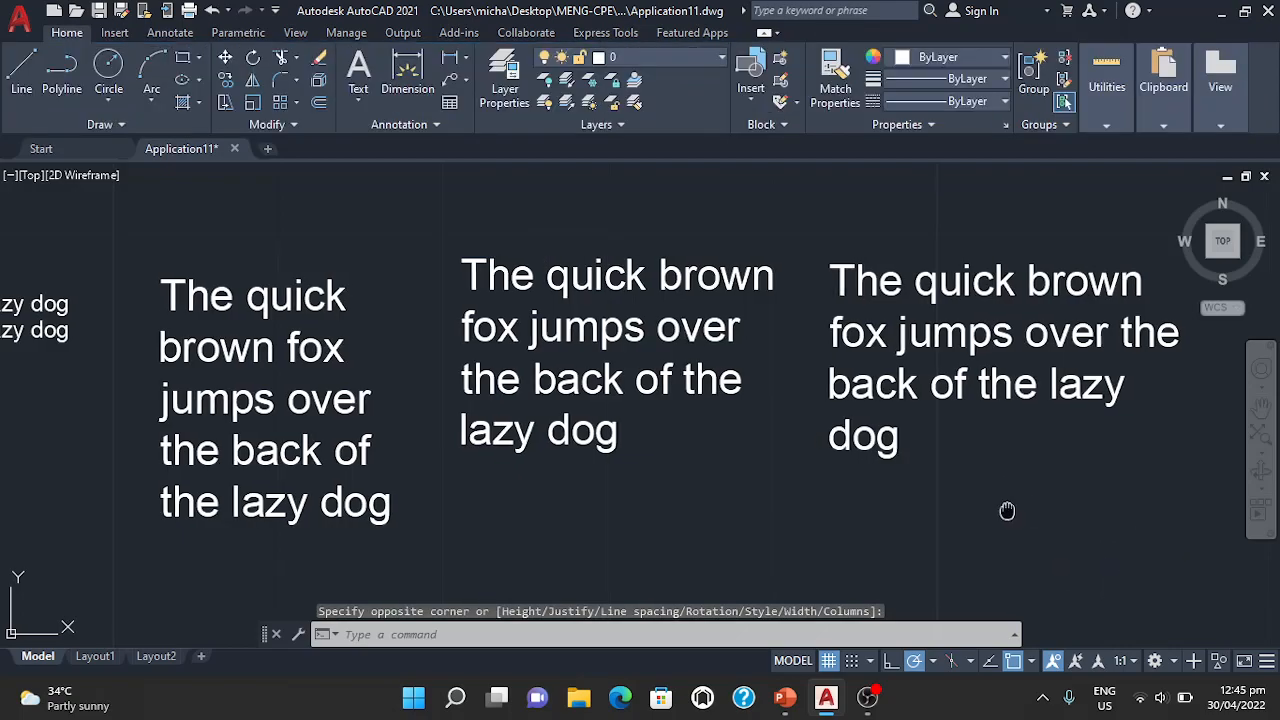
Use the QTEXT command to turn quick text mode on
scroll(1008, 511, "down", 3)
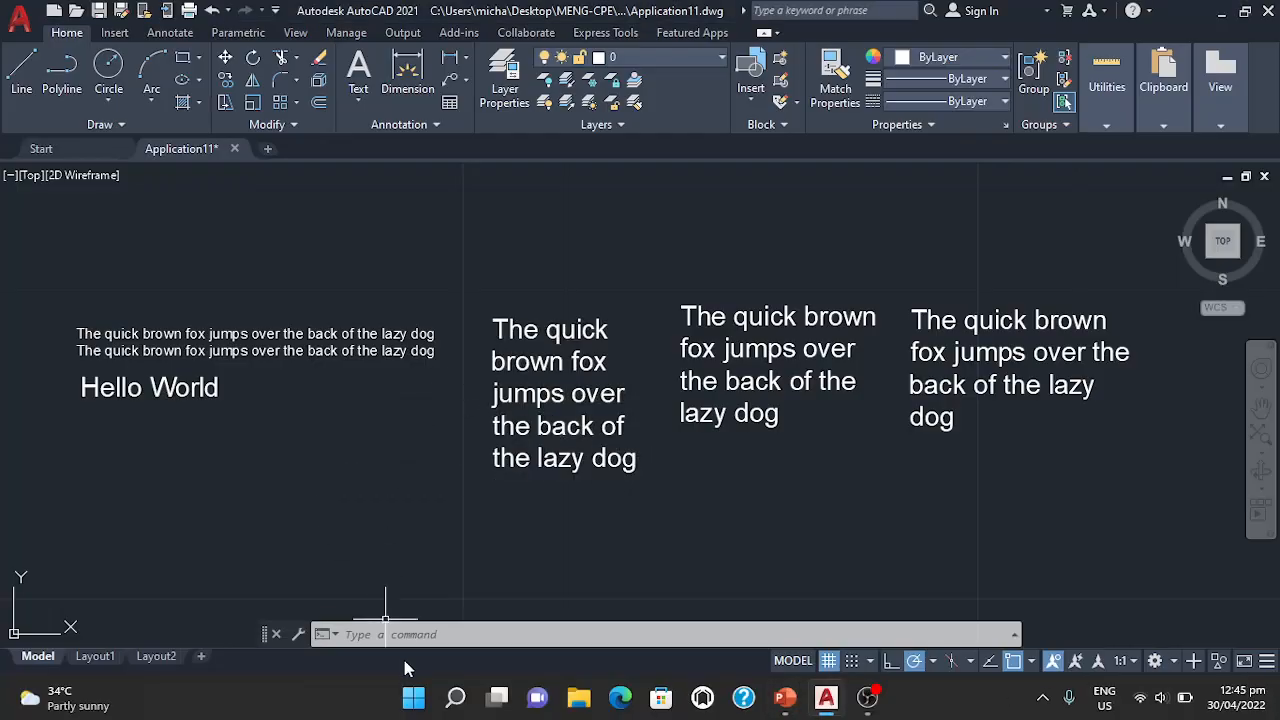
left_click(405, 636)
type("q")
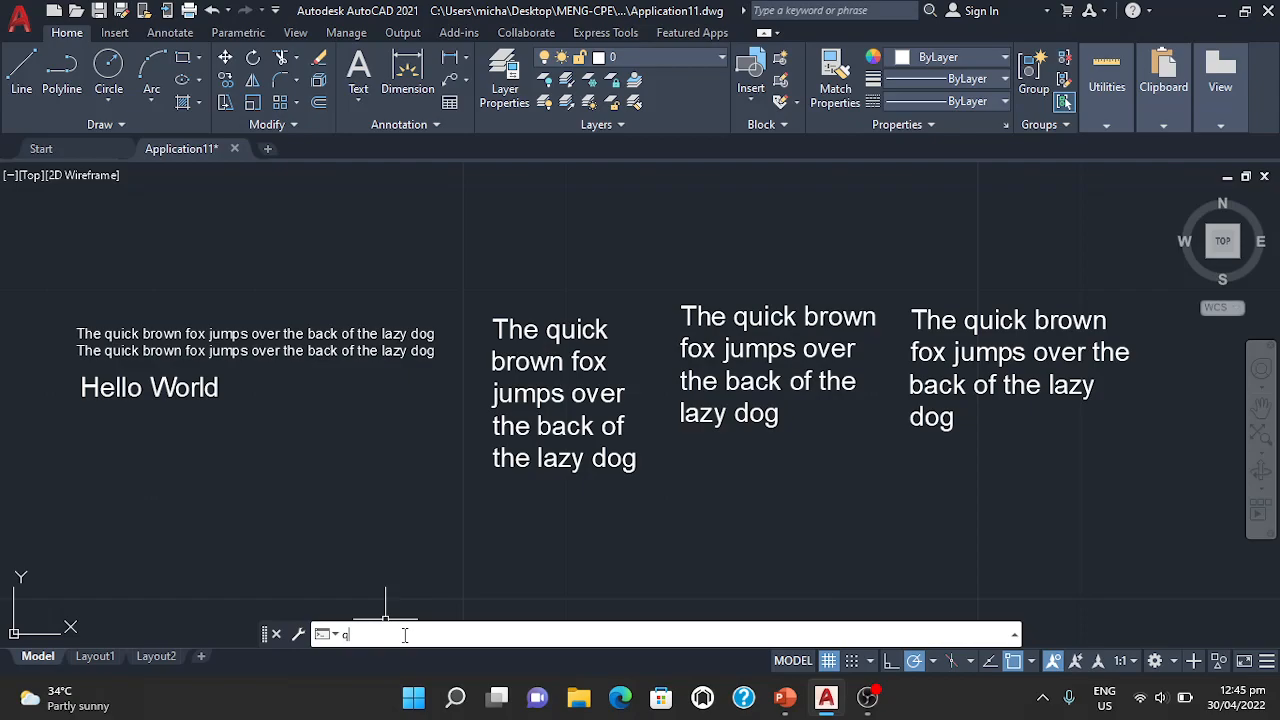
type("text")
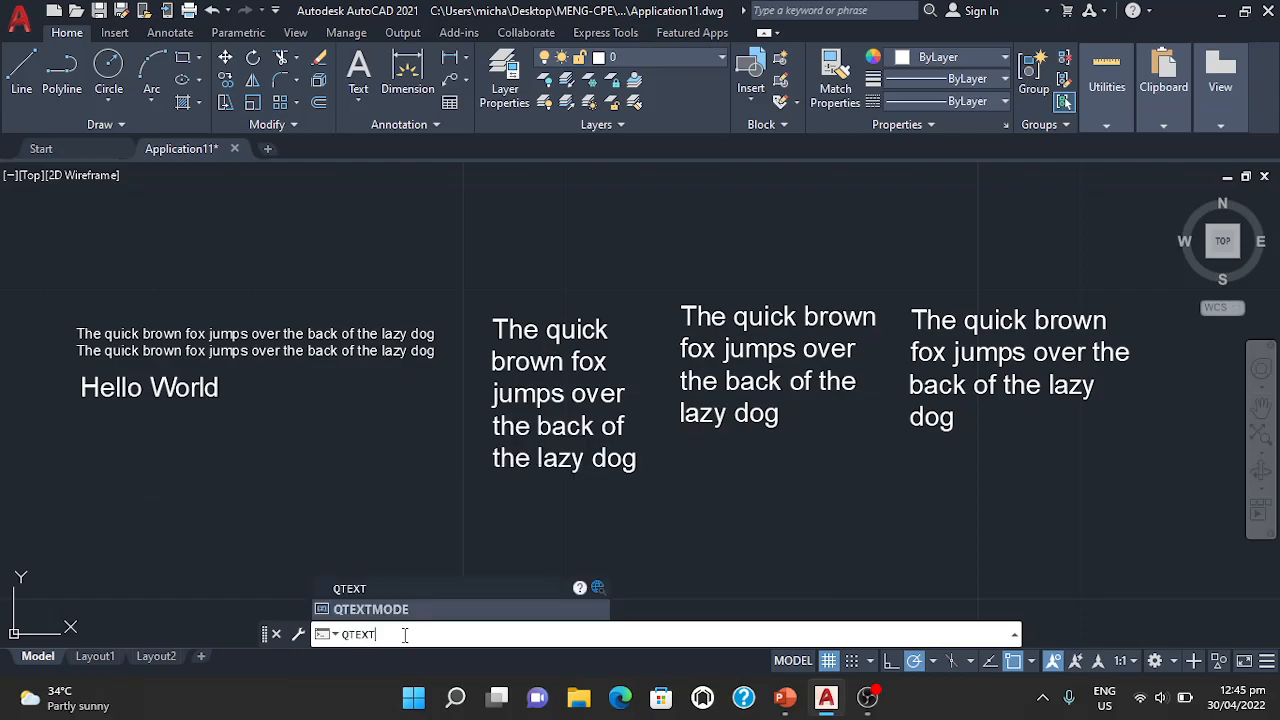
key("Return")
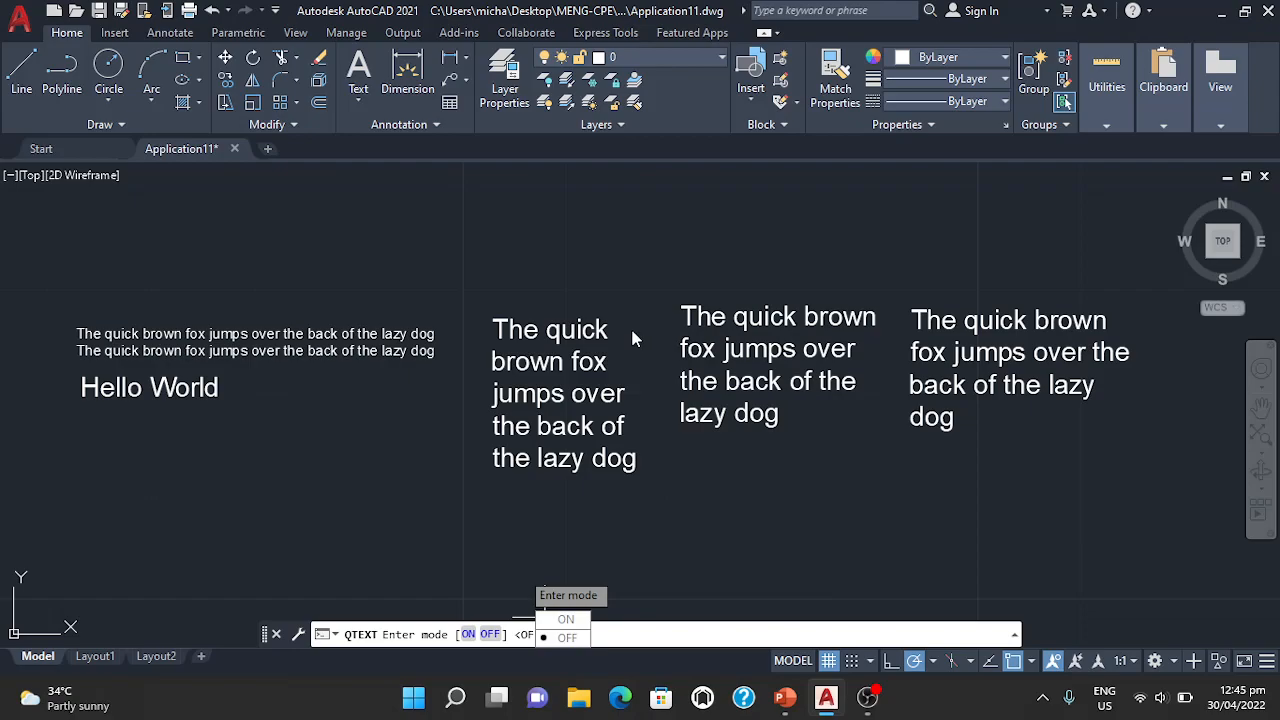
type("on")
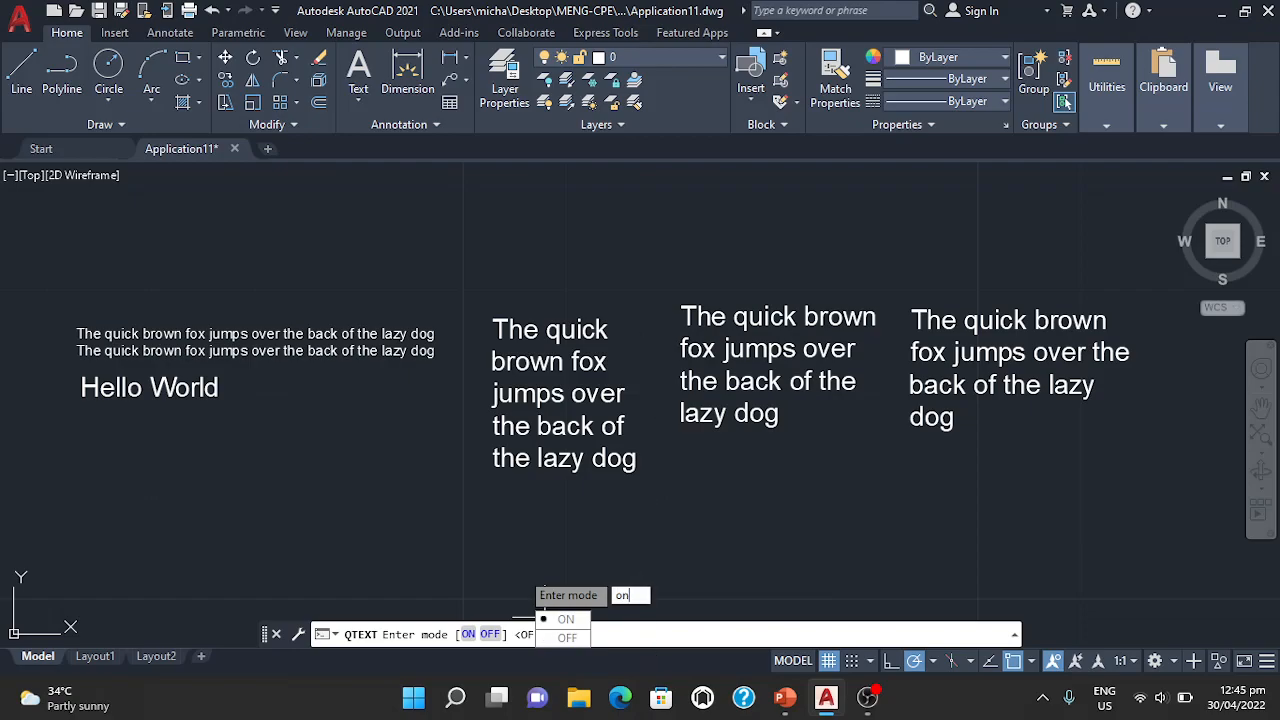
key("Return")
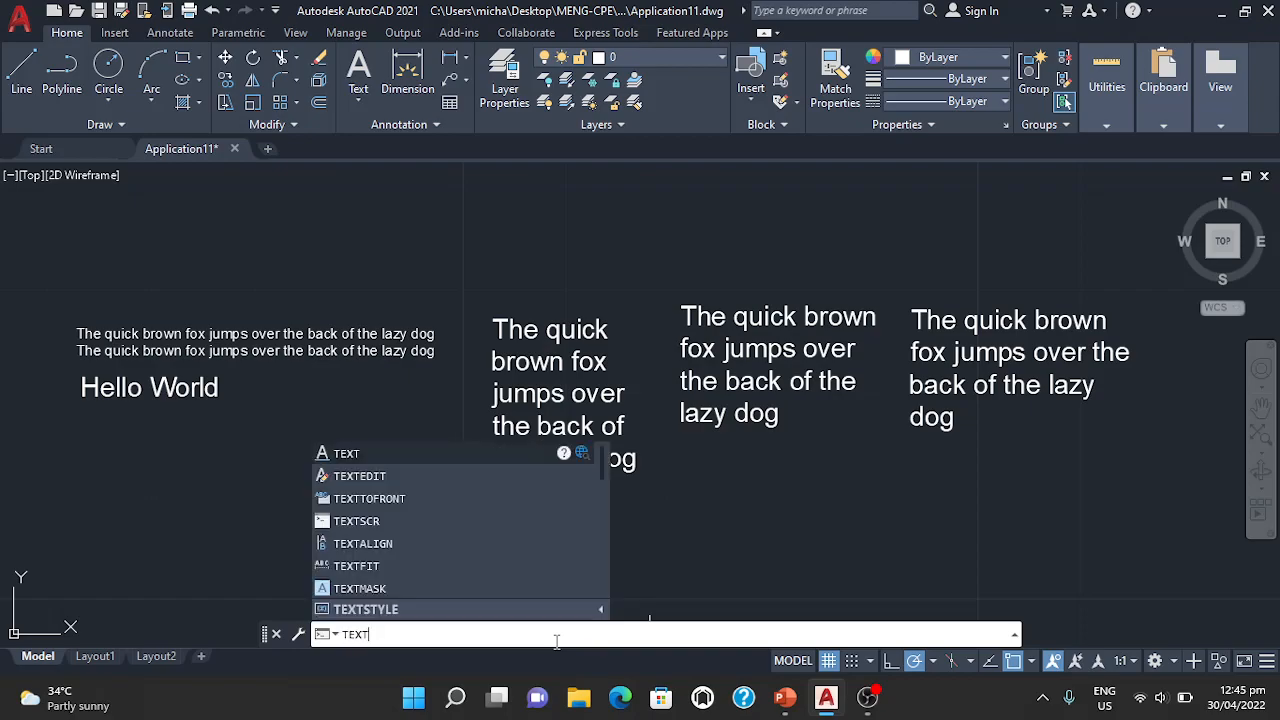
Start single-line text with the TEXT command below "Hello World", accepting the default height and rotation angle
key("Return")
middle_click_drag(391, 494, 400, 372)
left_click(94, 431)
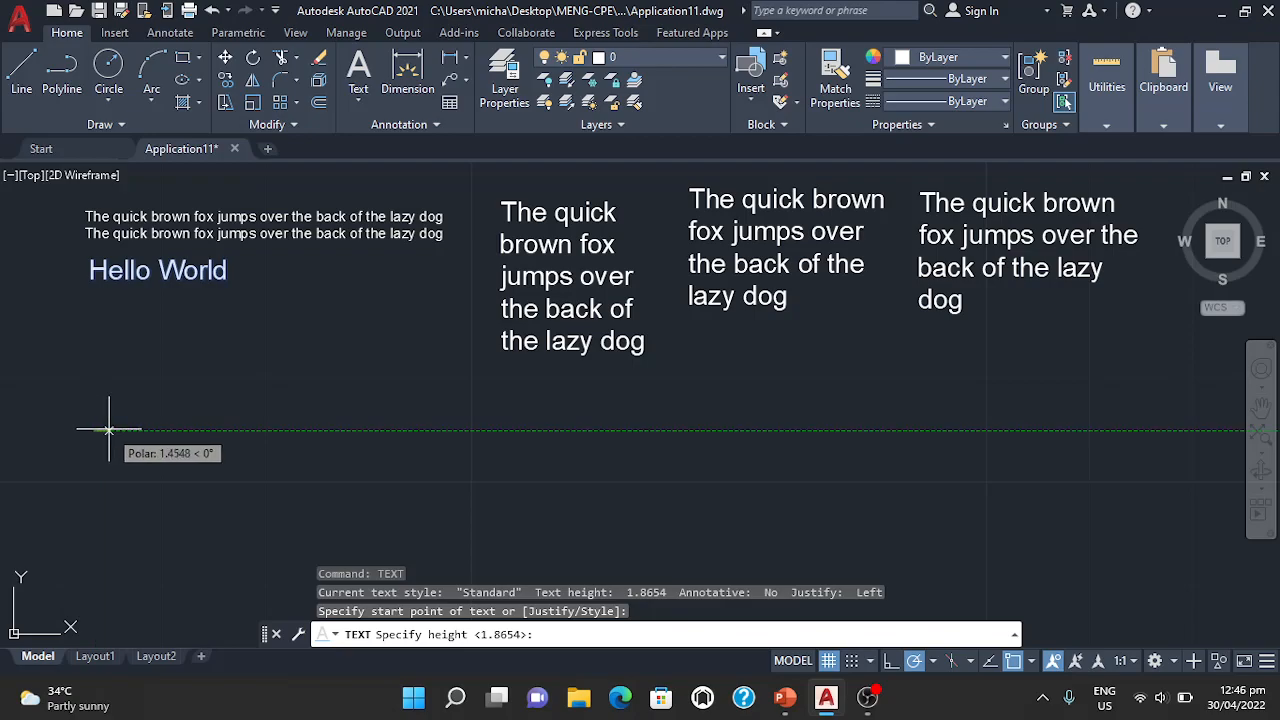
key("Return")
key("Return")
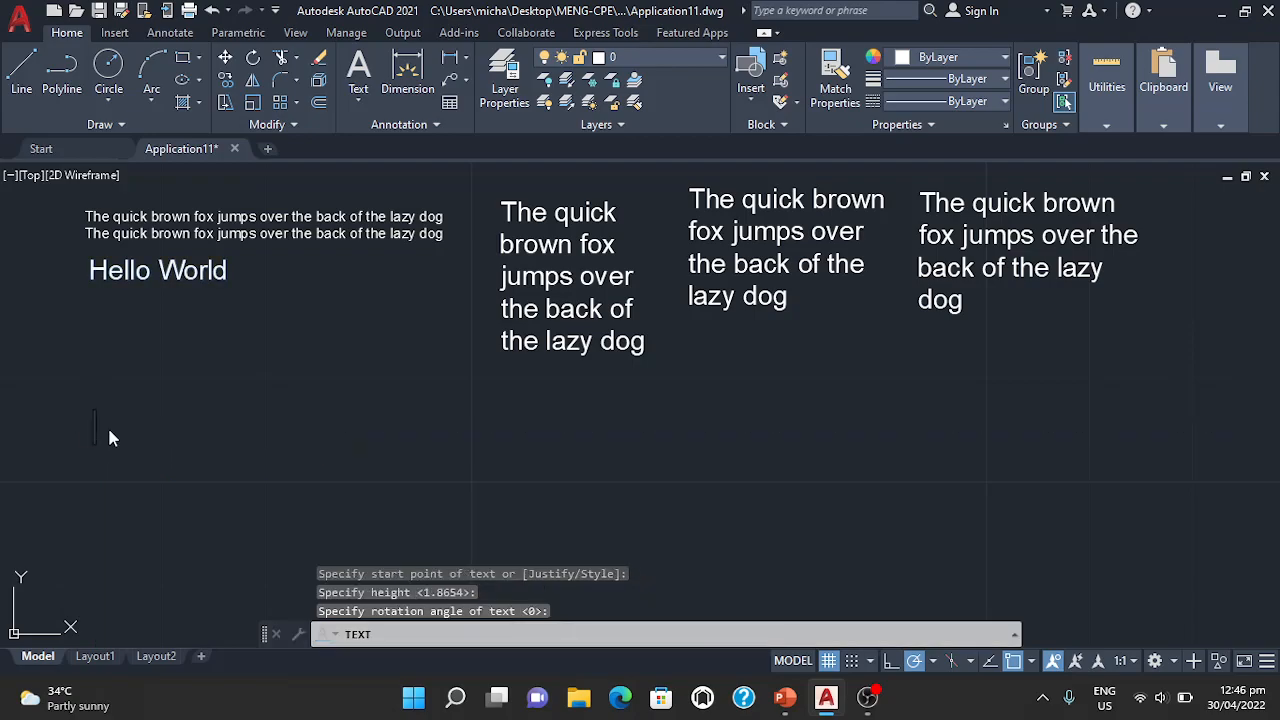
Enter "The quick brown fox jumps over the back of the lazy dog" as the single-line text and end the command
type("The quick")
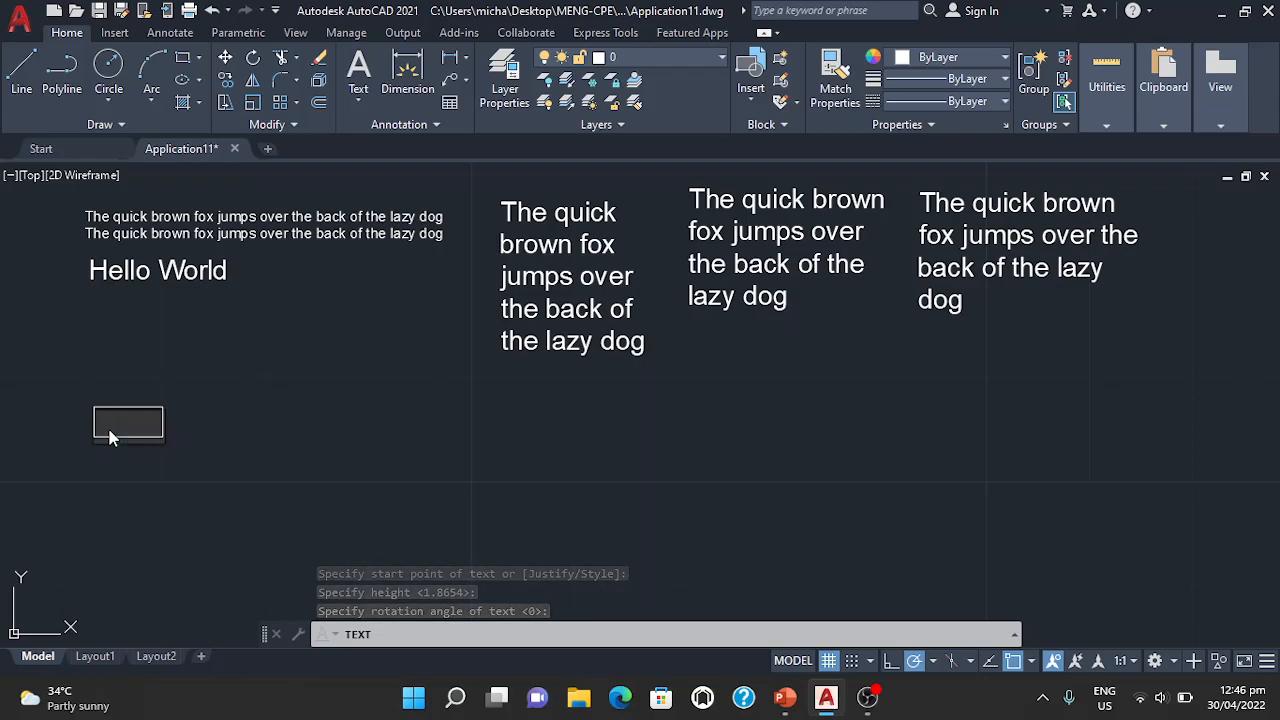
type(" brown ")
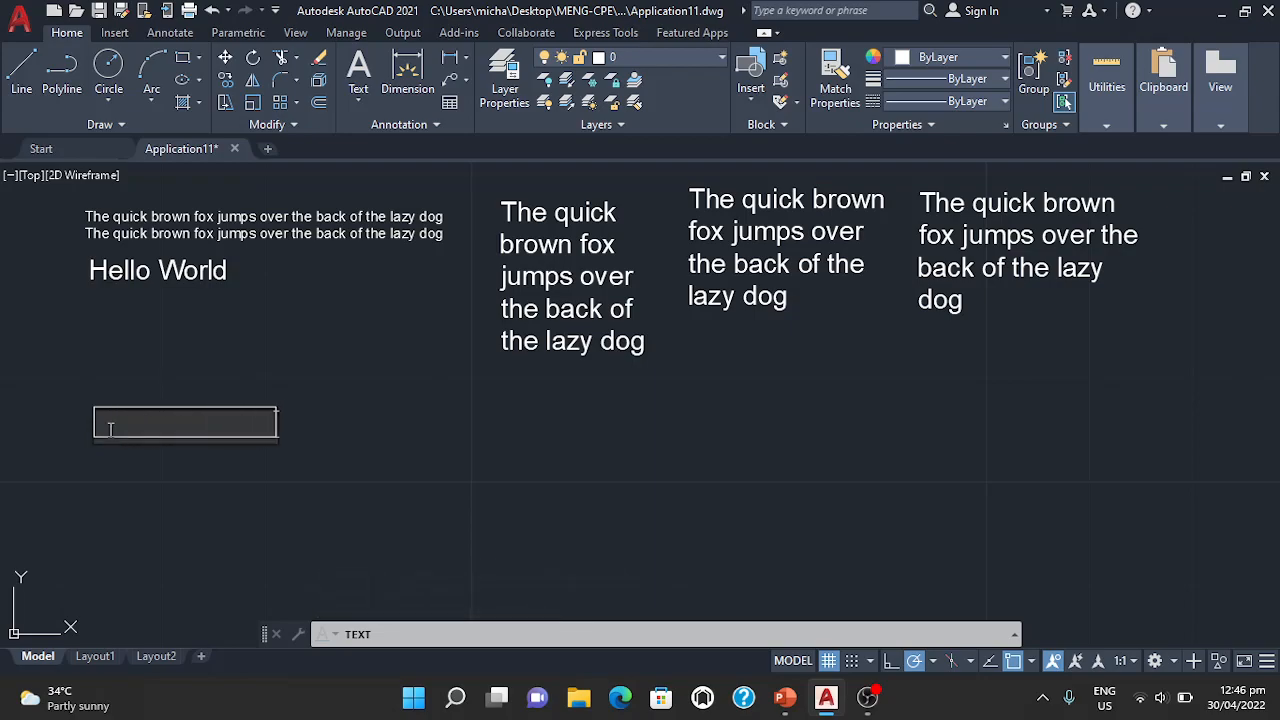
type("fox jumps ove")
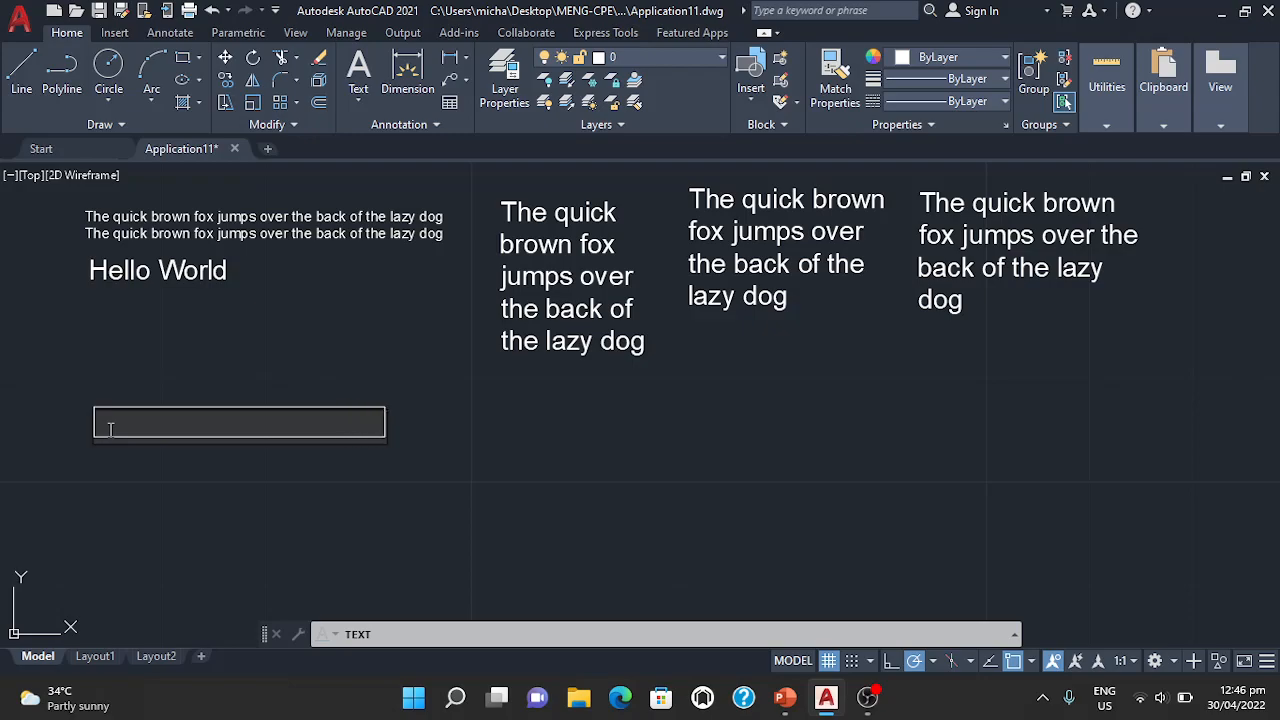
type("r the back")
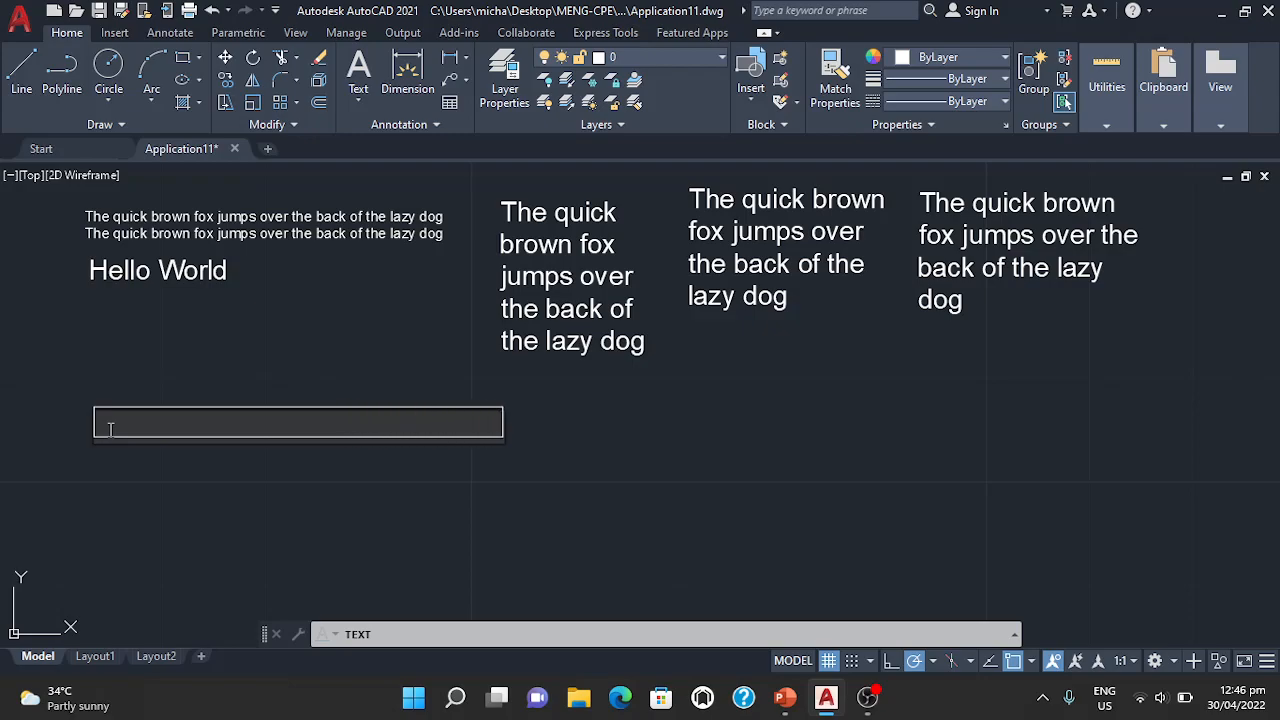
type(" of the")
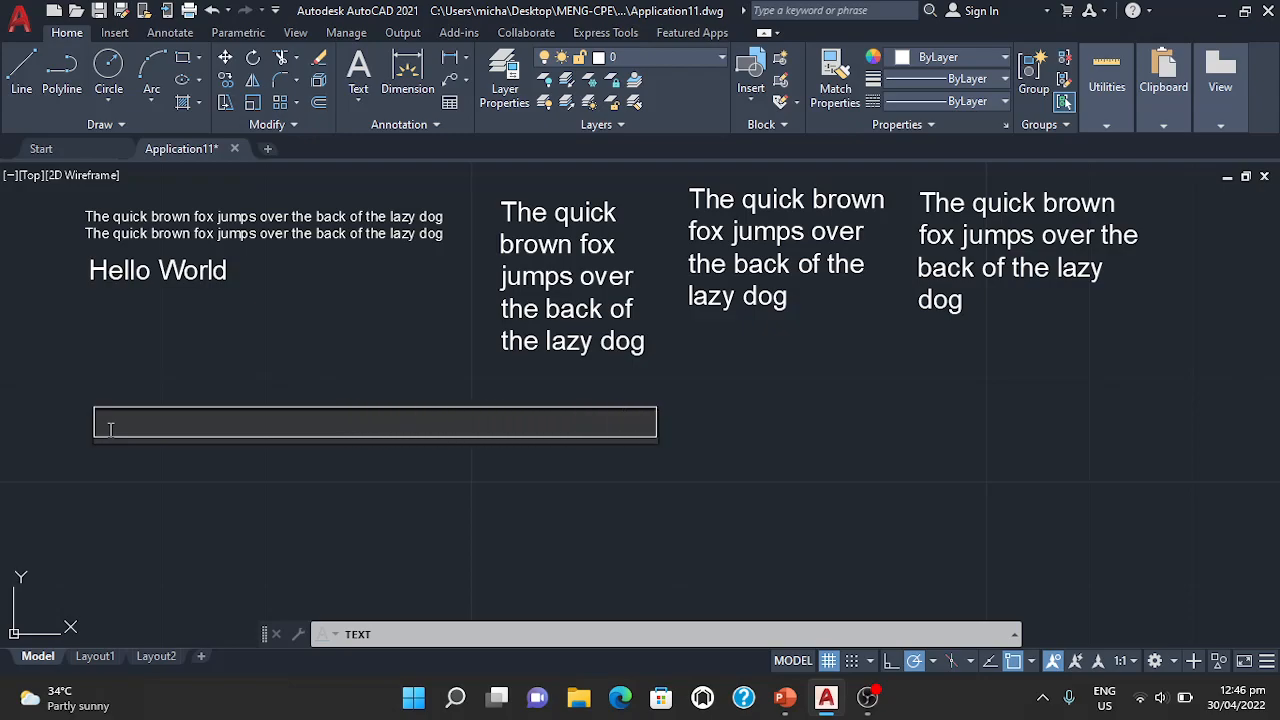
type(" la")
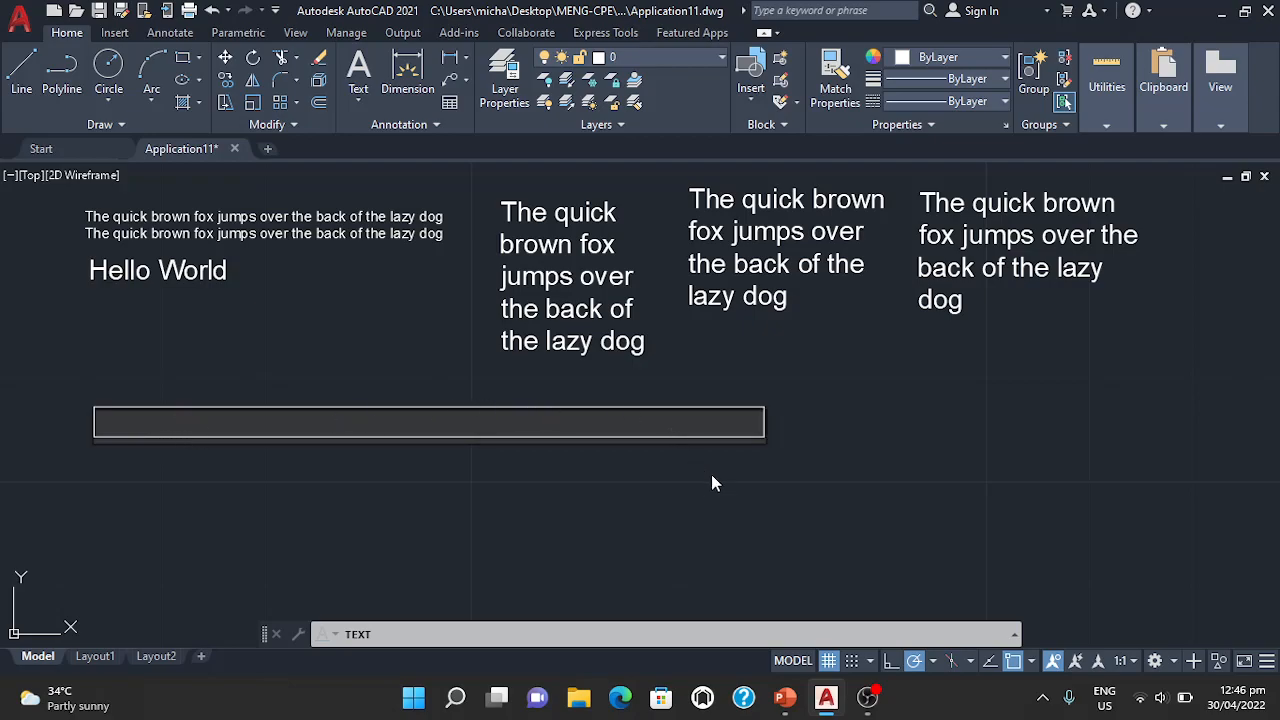
left_click(717, 514)
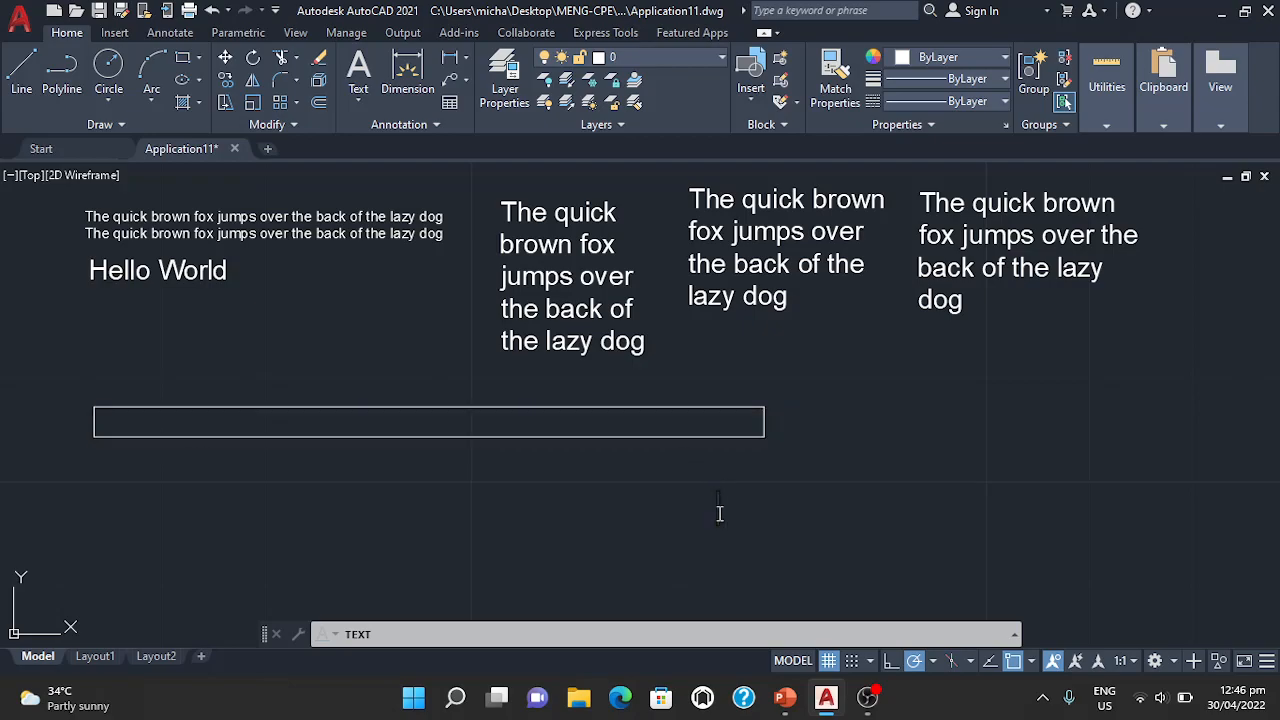
key("Escape")
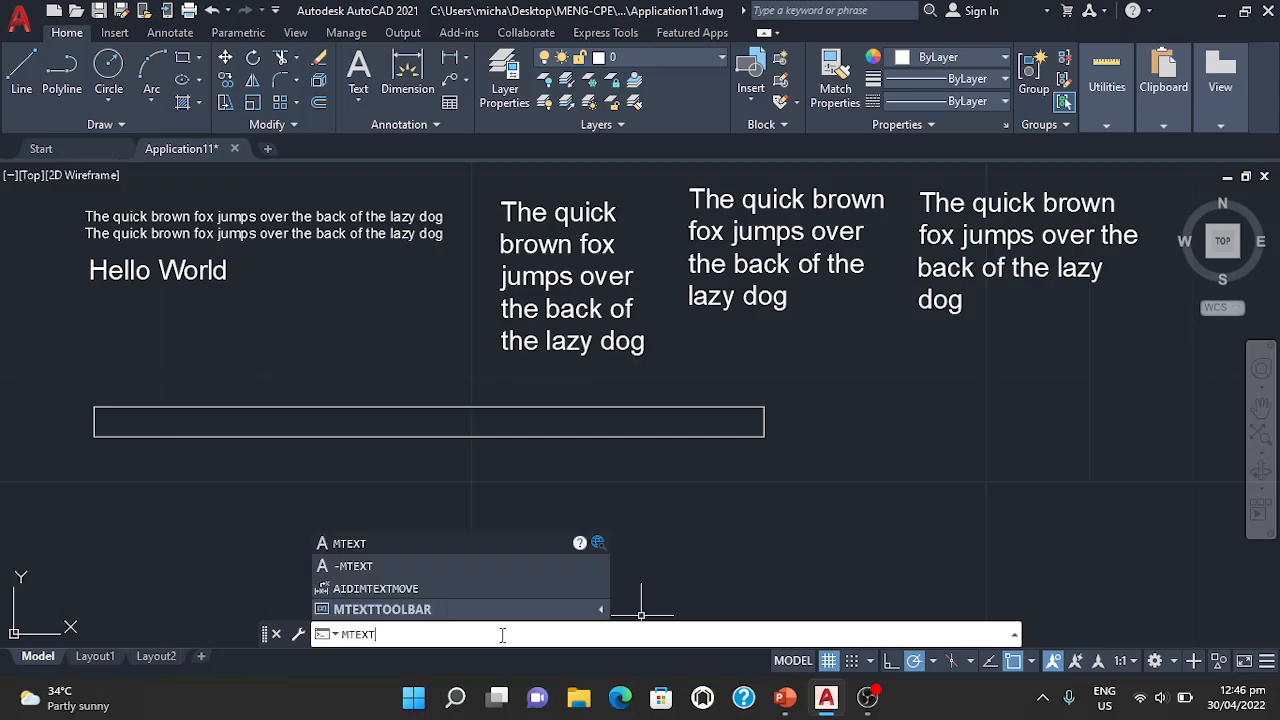
Use the MTEXT command to define a text box to the right of the new single-line text, below the existing paragraphs
key("Return")
mouse_move(855, 477)
middle_mouse_down()
mouse_move(660, 471)
mouse_move(543, 440)
middle_mouse_up()
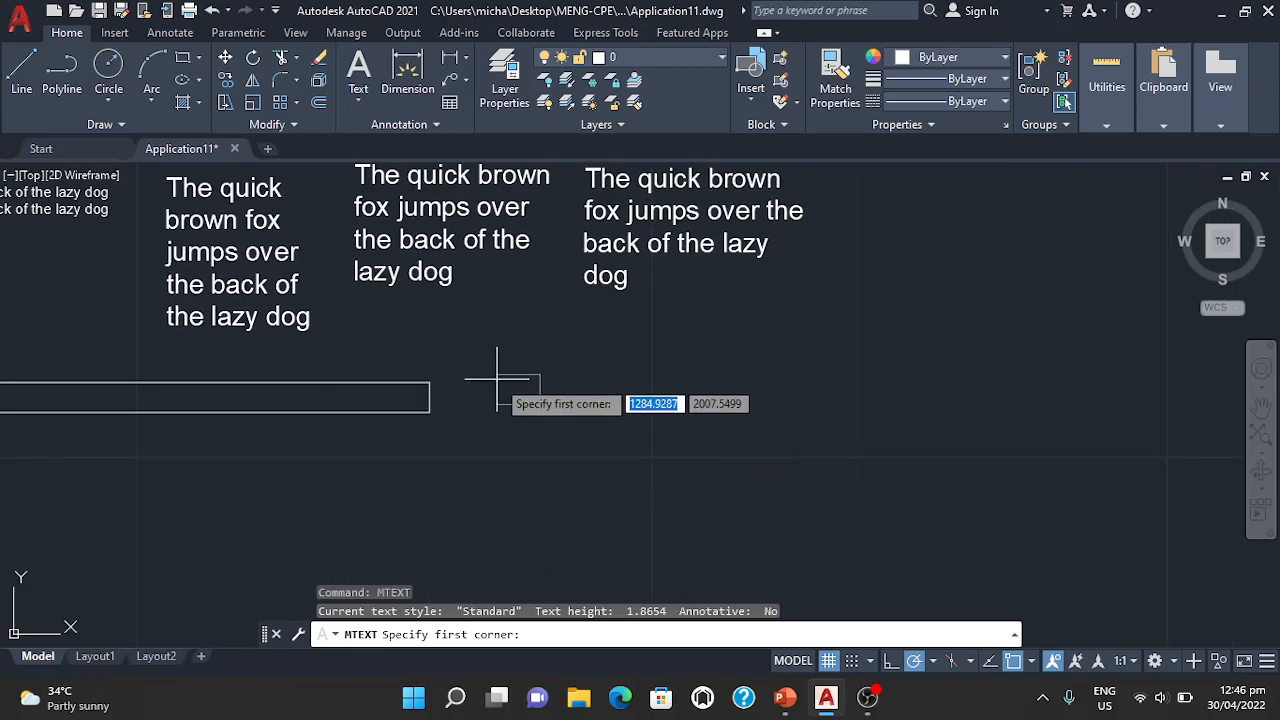
left_click(497, 381)
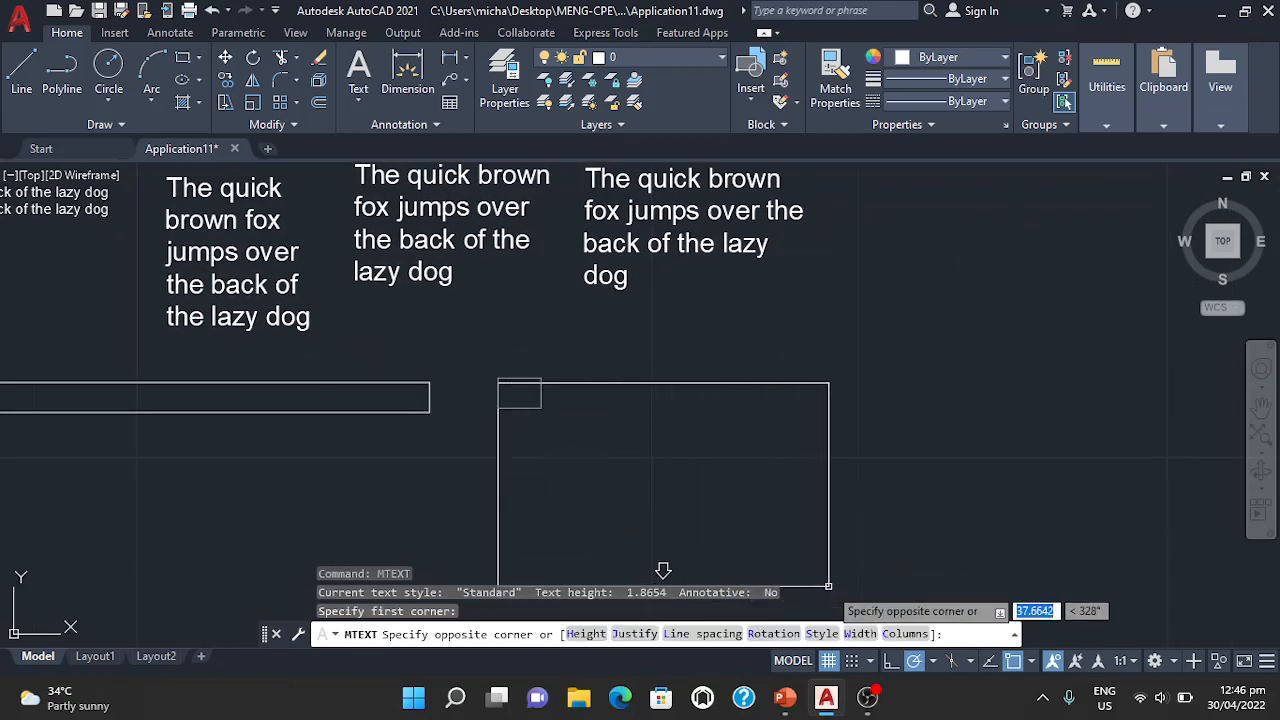
left_click(803, 564)
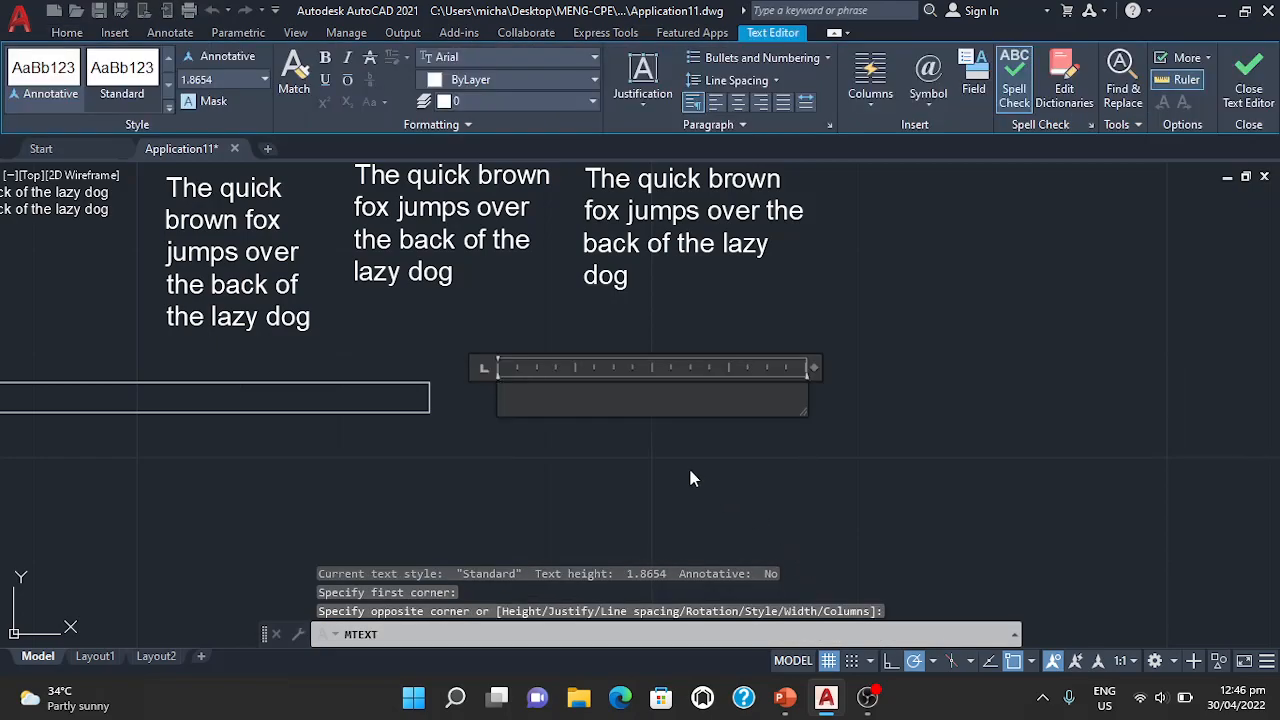
Enter "The quick brown fox jumps over the back of the lazy dog" in the new multiline text box and finish it
type("The quick br")
type("fox jumps ")
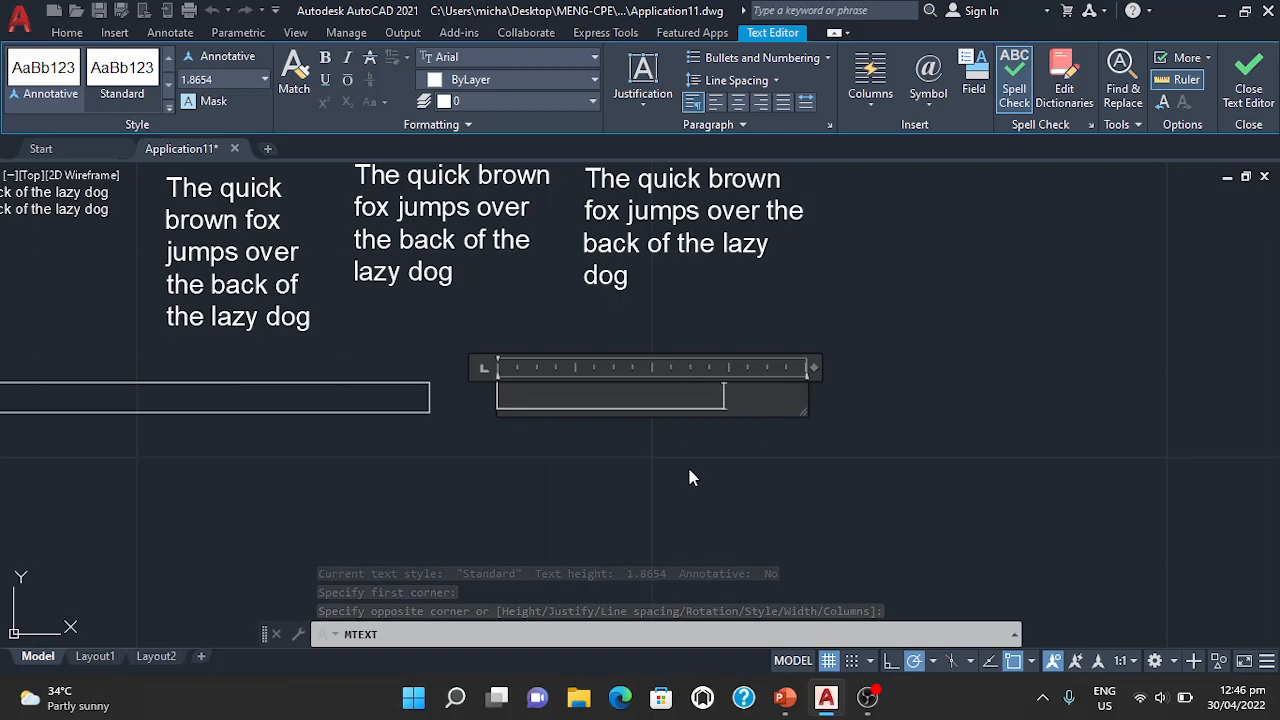
type("over the back ")
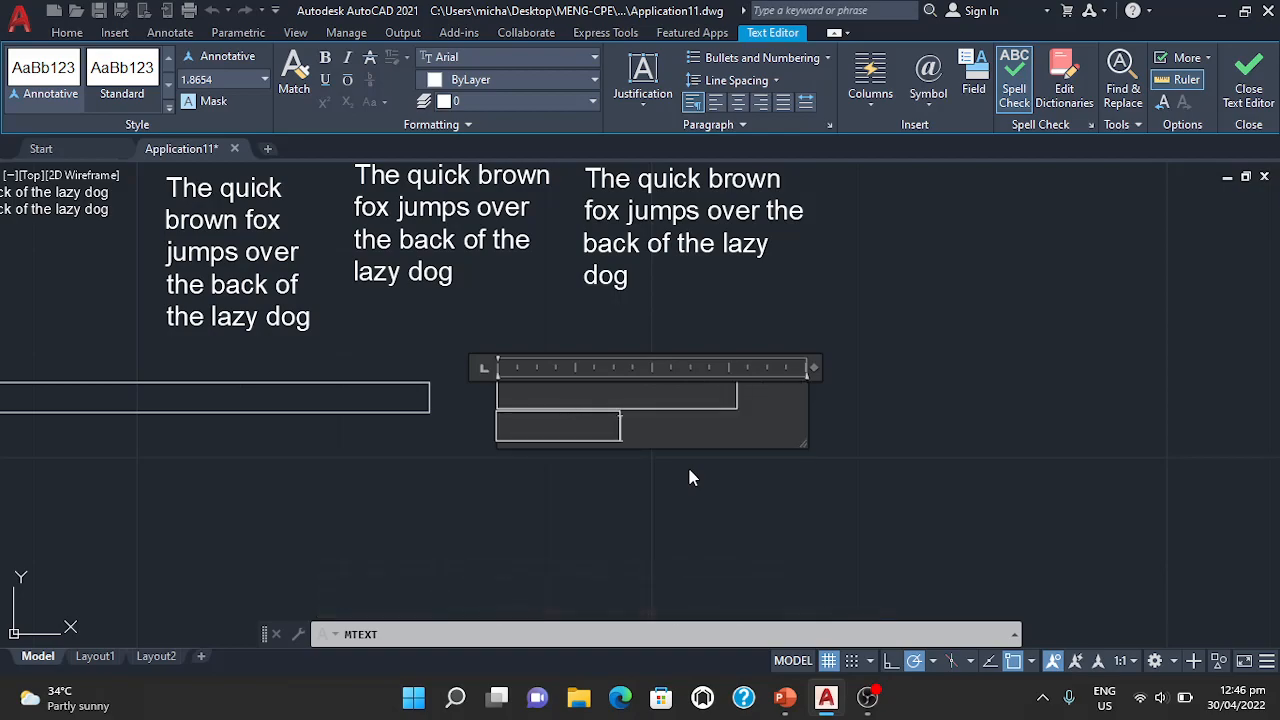
type("of the ")
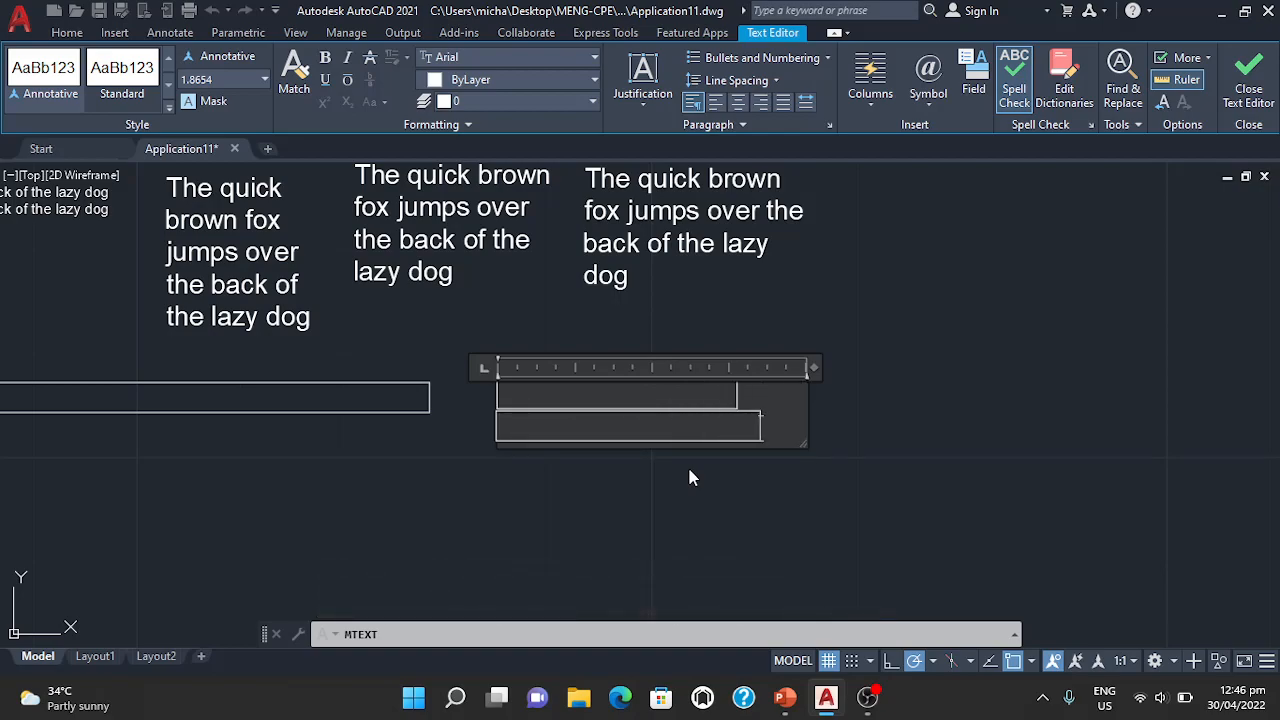
type("lazy dog")
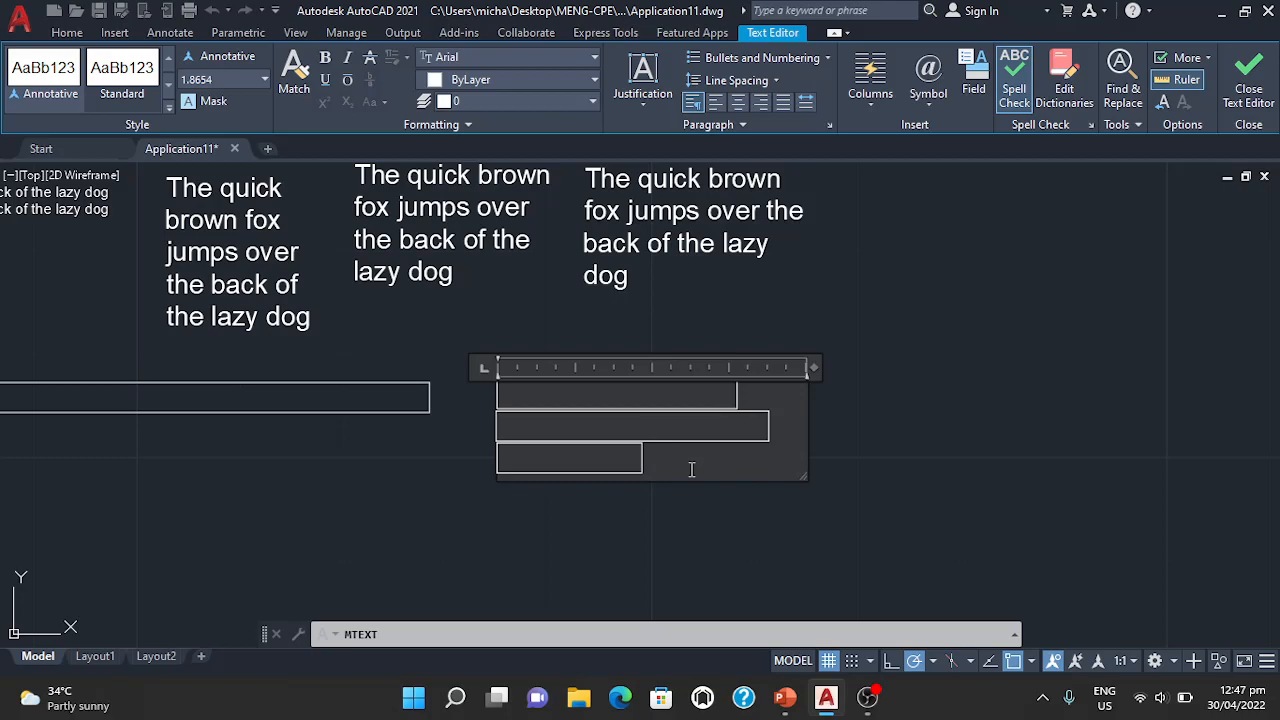
left_click(717, 529)
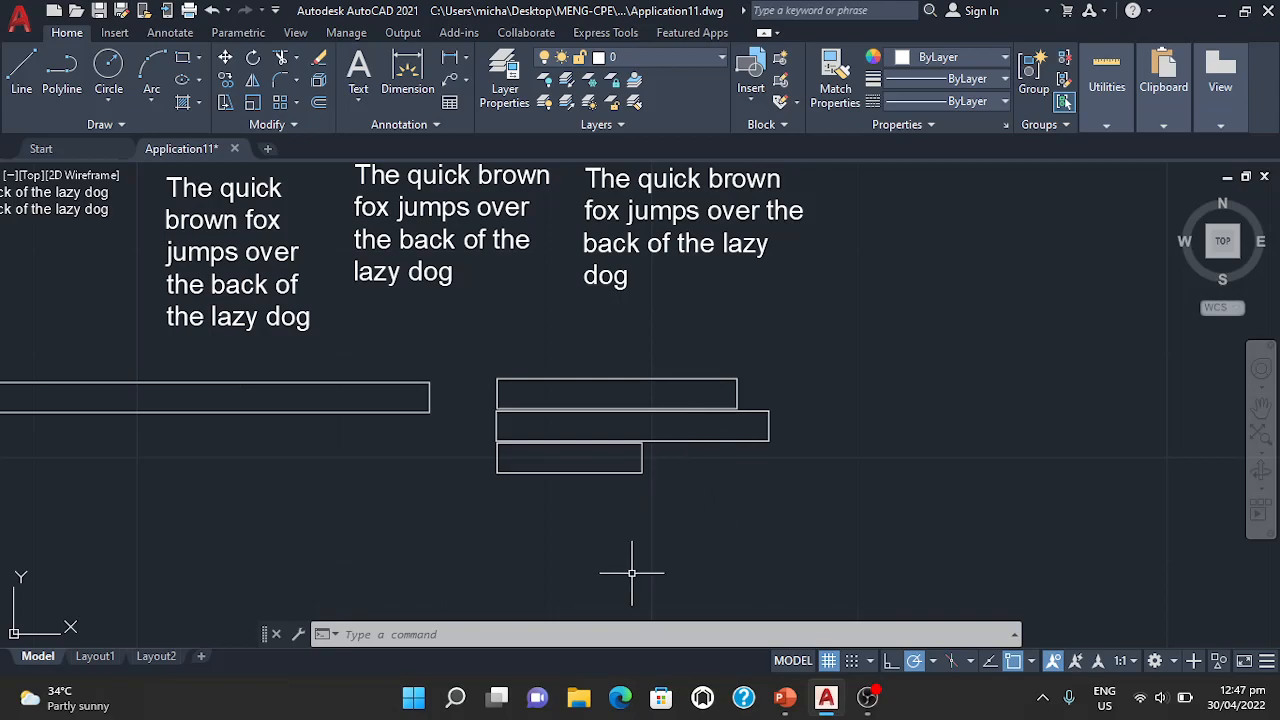
Use the QTEXT command to turn quick text mode off
left_click(580, 634)
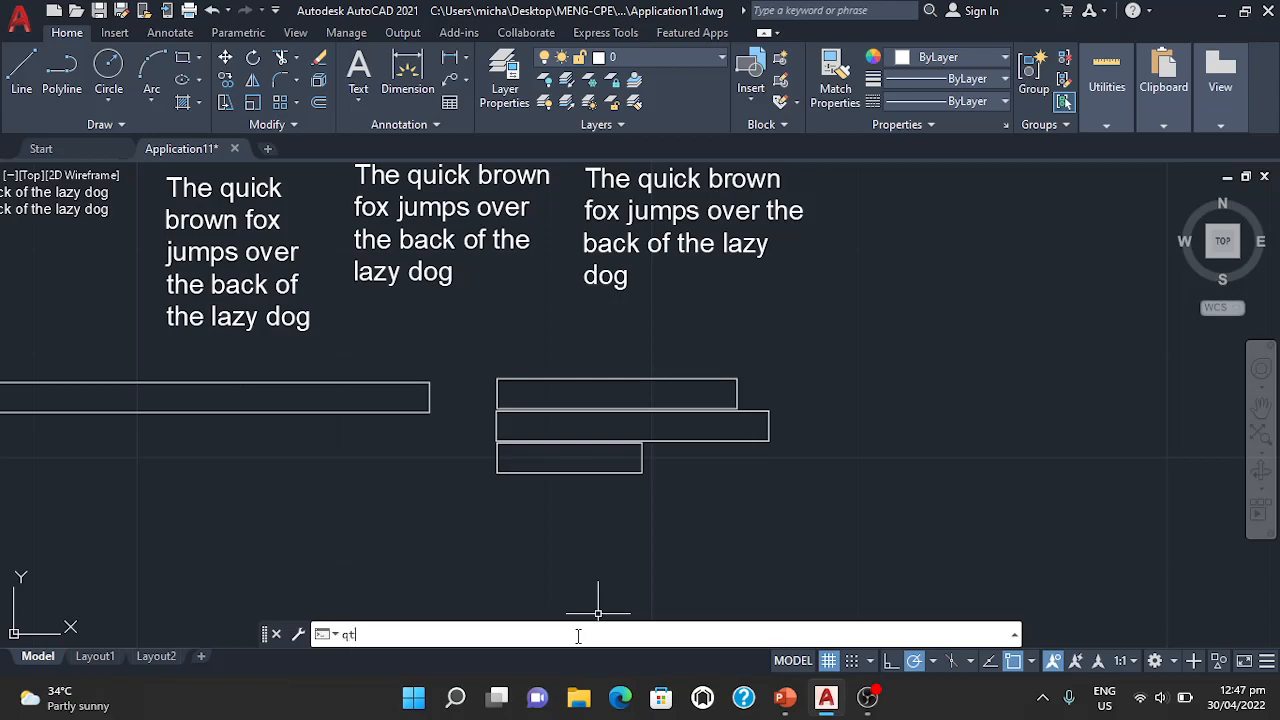
key("Return")
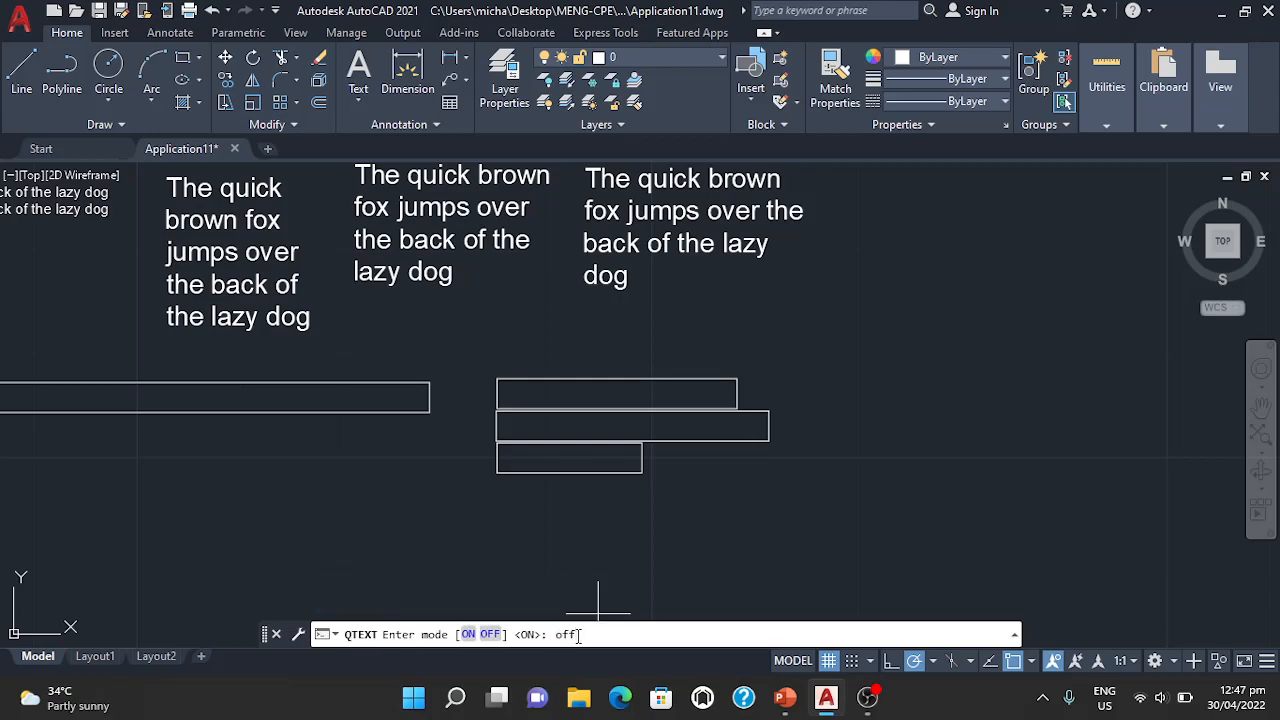
key("Return")
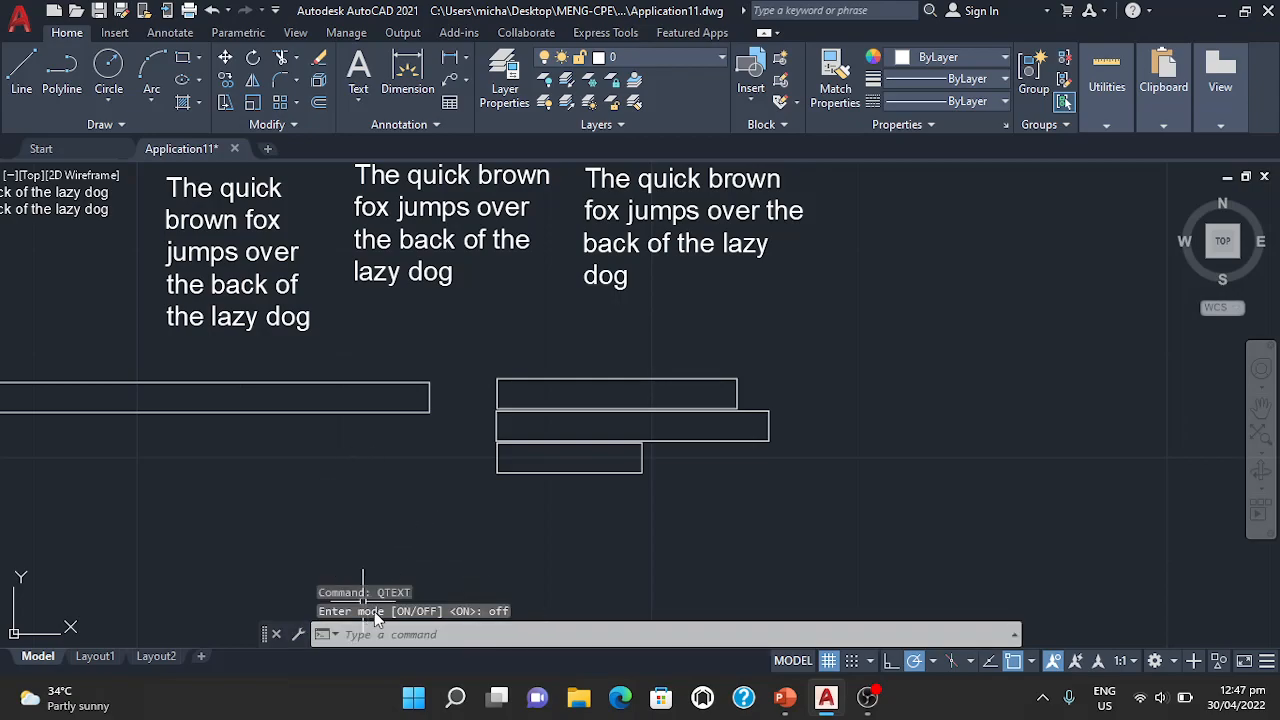
Start single-line text with the TEXT command below the long quick-text rectangle, accepting the default height of 1.8654 and rotation of 0
type("text")
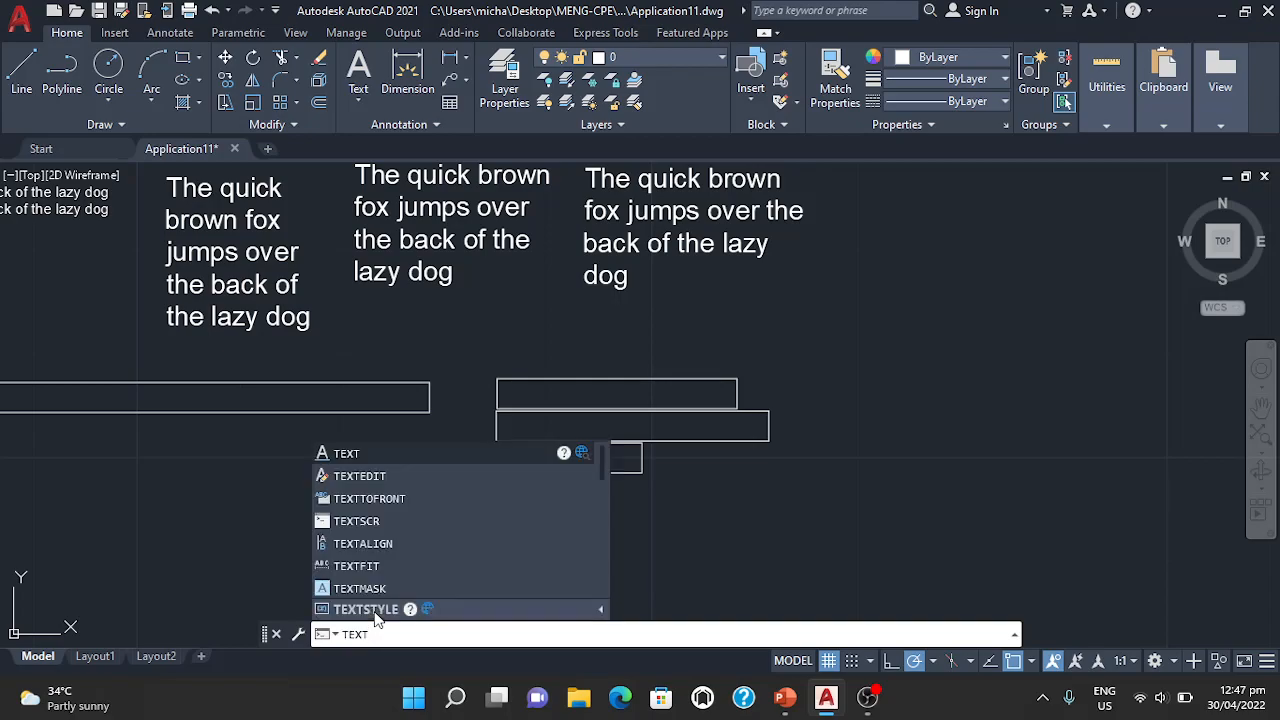
key("Return")
mouse_move(398, 516)
middle_mouse_down()
mouse_move(434, 530)
mouse_move(720, 504)
middle_mouse_up()
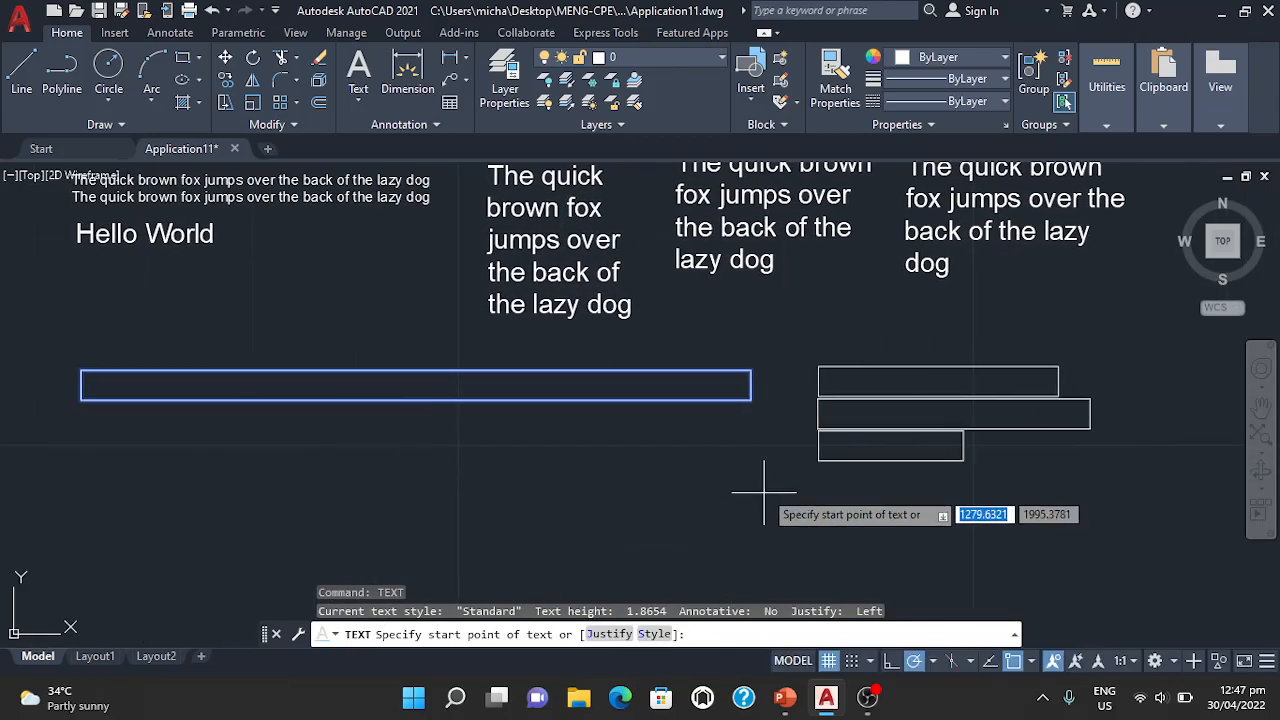
left_click(94, 500)
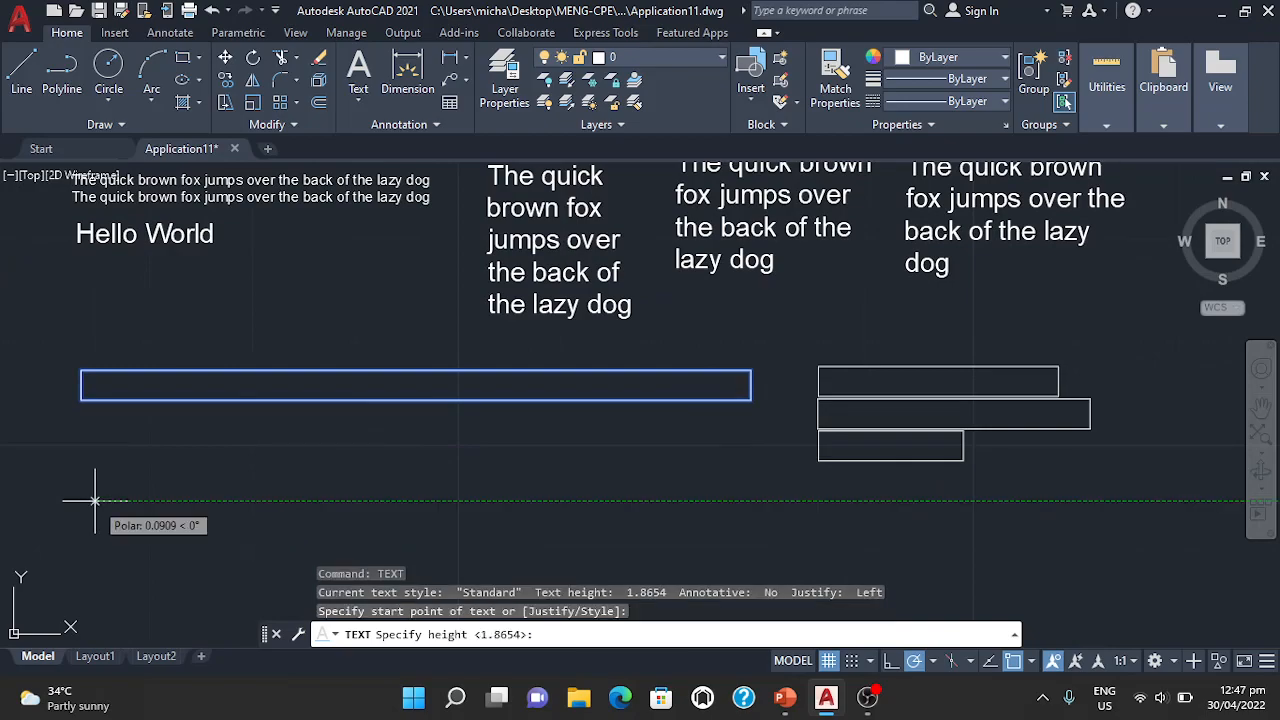
key("Return")
key("Return")
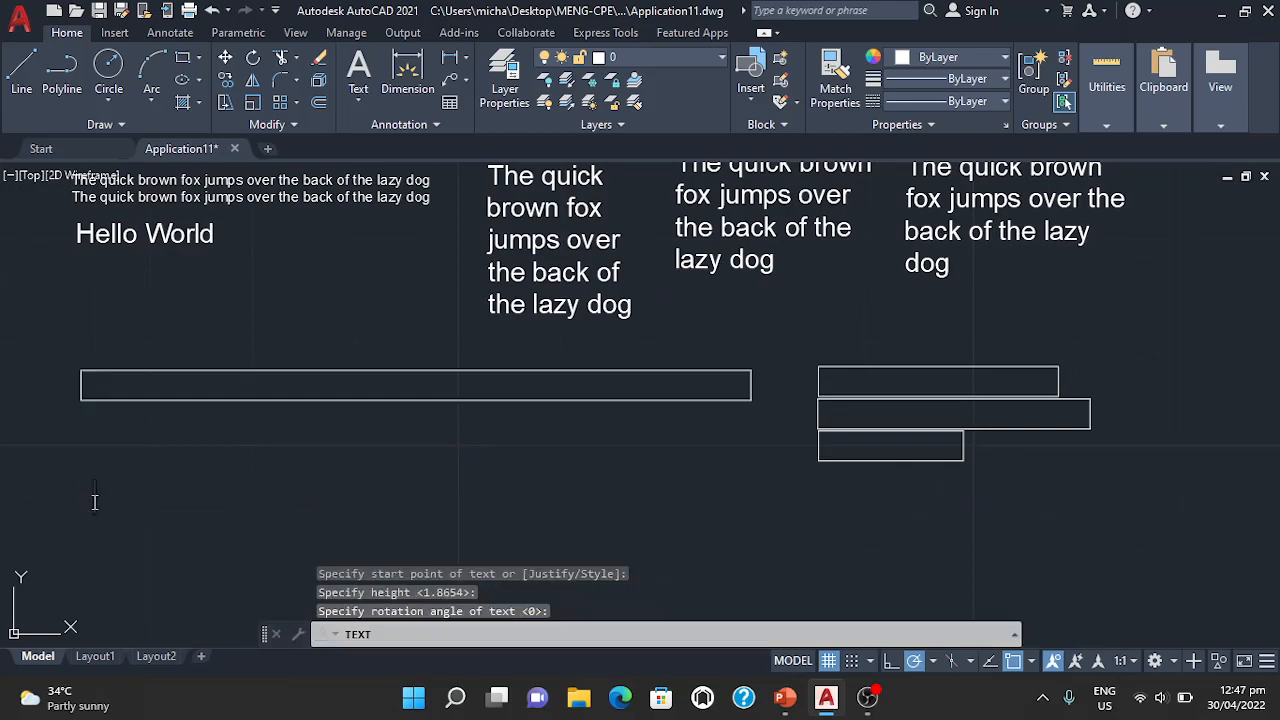
Enter "Cavite State University" as the single-line text and end the command
type("Caite")
key("BackSpace")
key("BackSpace")
key("BackSpace")
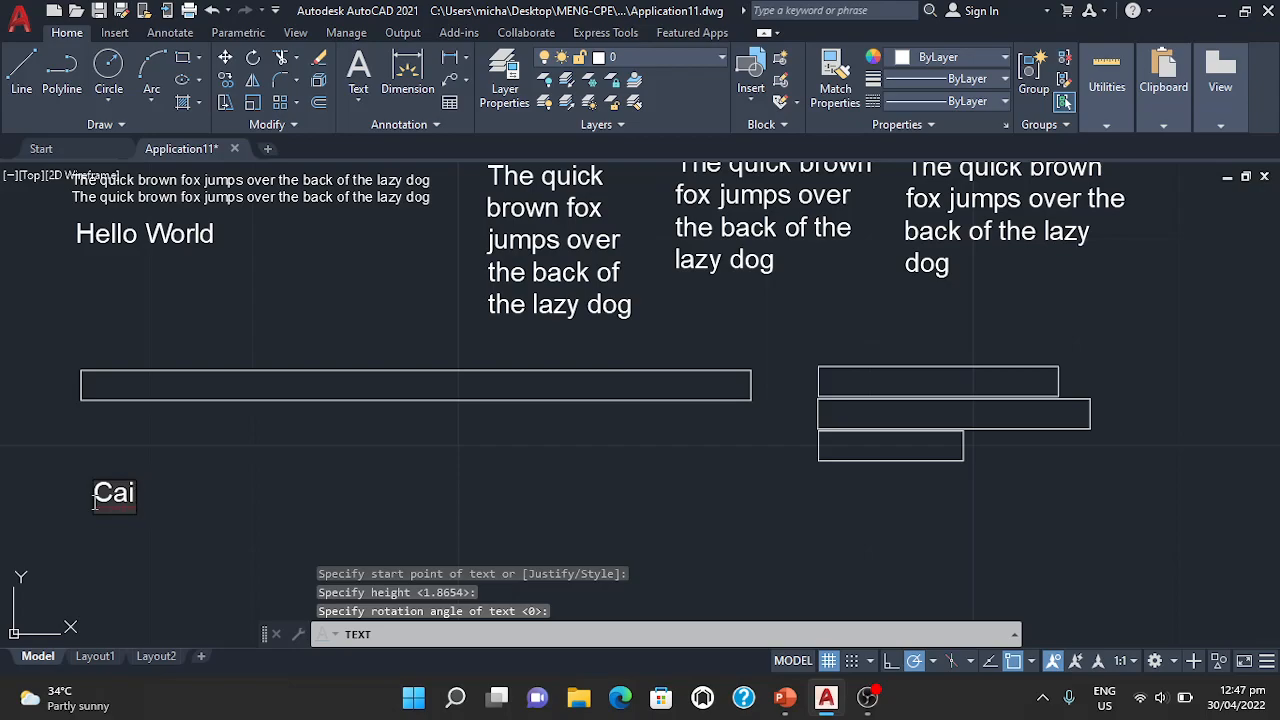
type("vite Stat")
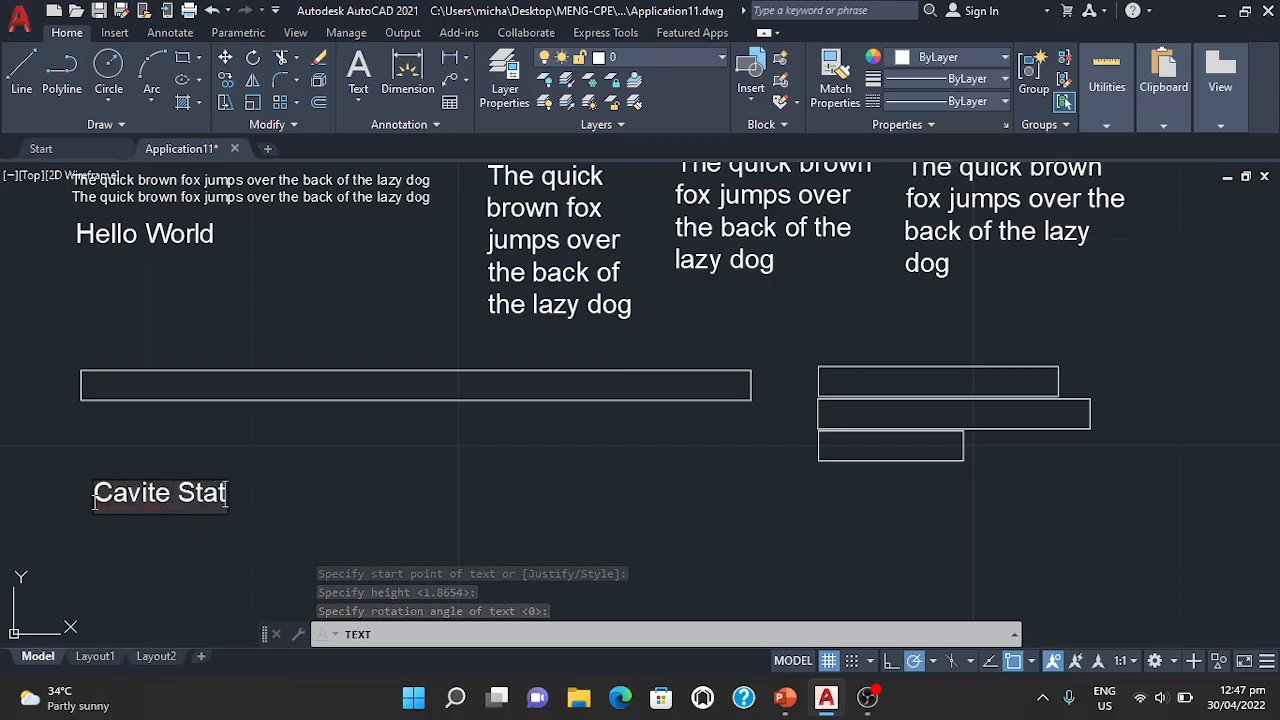
type("e University")
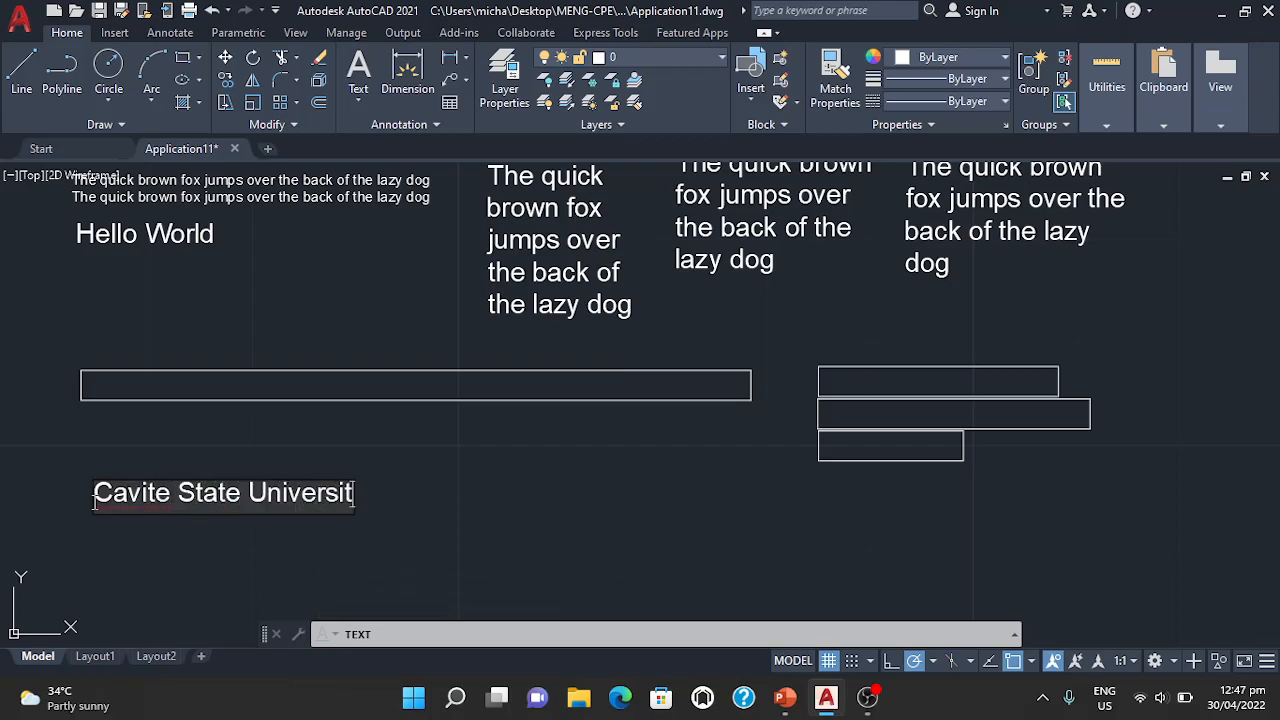
key("Return")
left_click(400, 494)
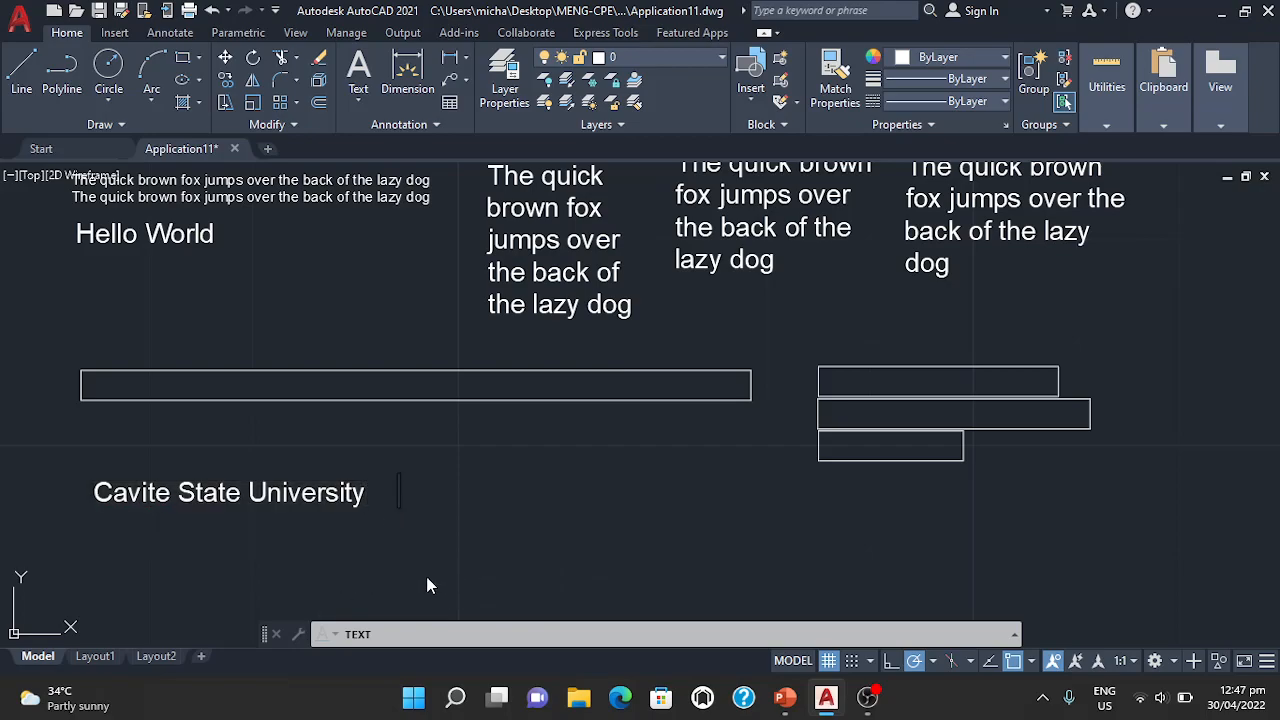
key("Return")
Use the MTEXT command to add "Cavite College of Arts and Trades Campus" in a text box below the three stacked rectangles
left_click(440, 632)
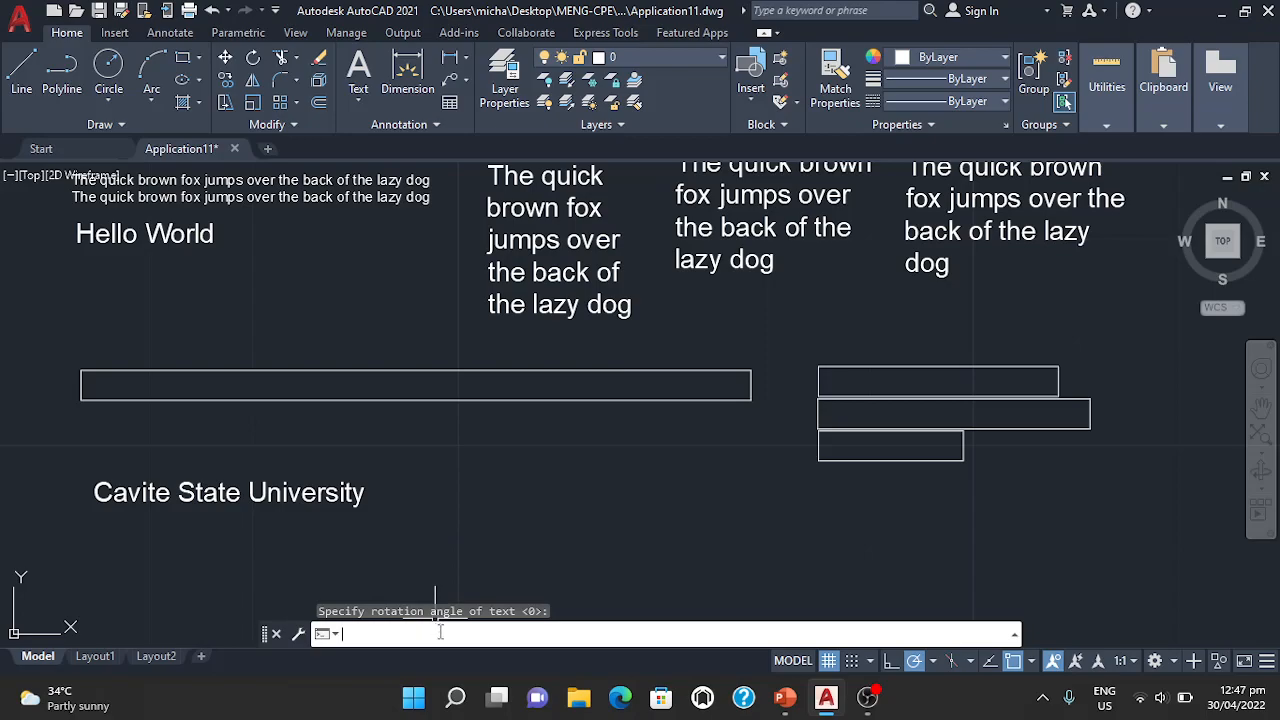
type("Mtext")
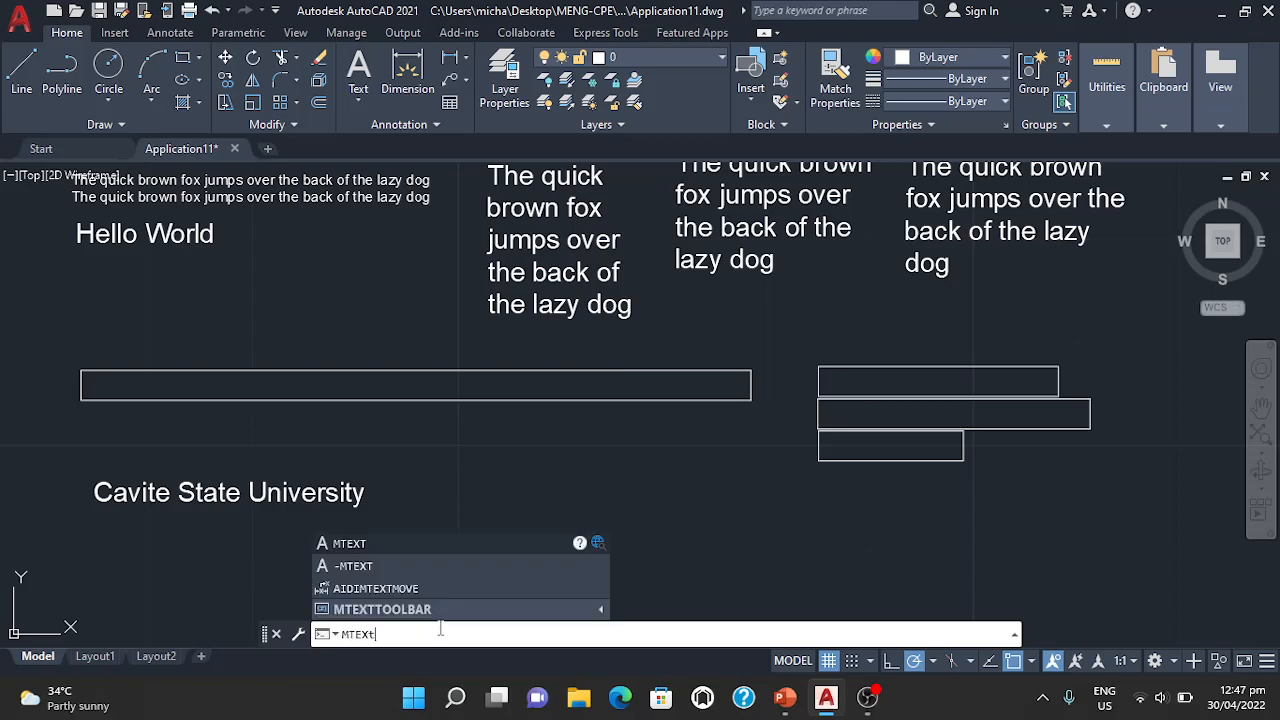
key("Return")
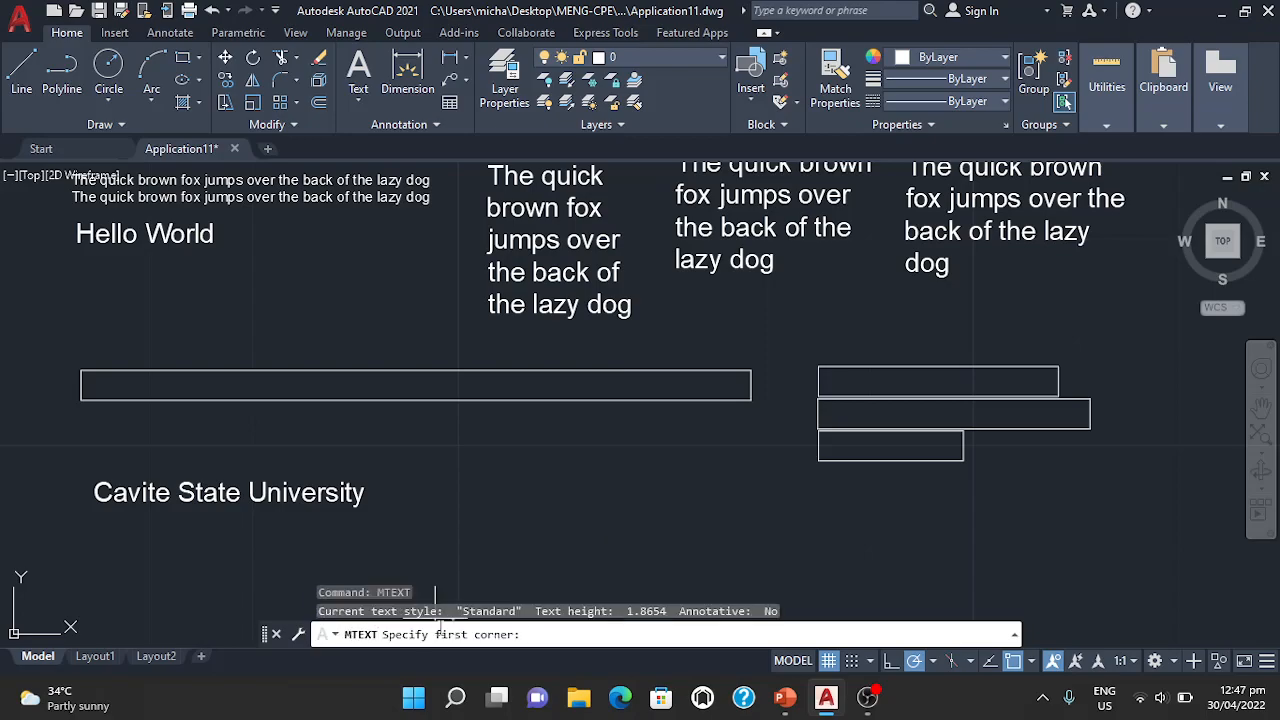
left_click(824, 496)
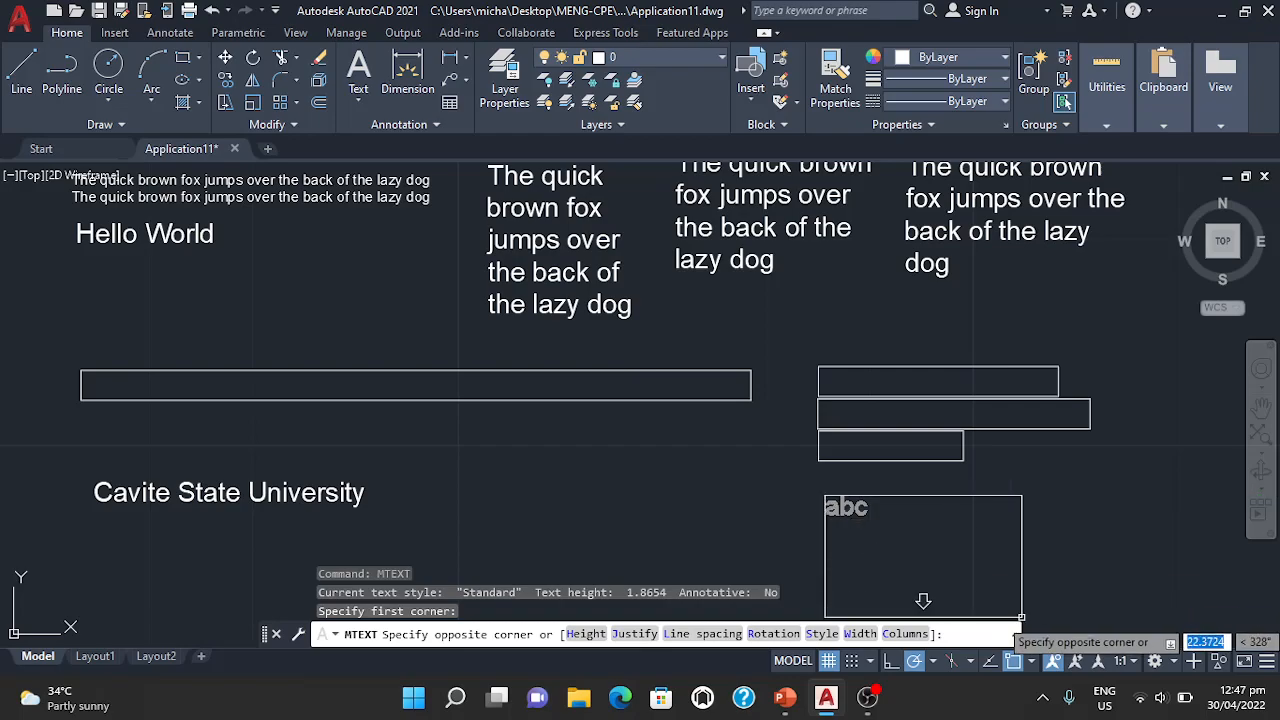
left_click(1108, 617)
type("Cavite Colle")
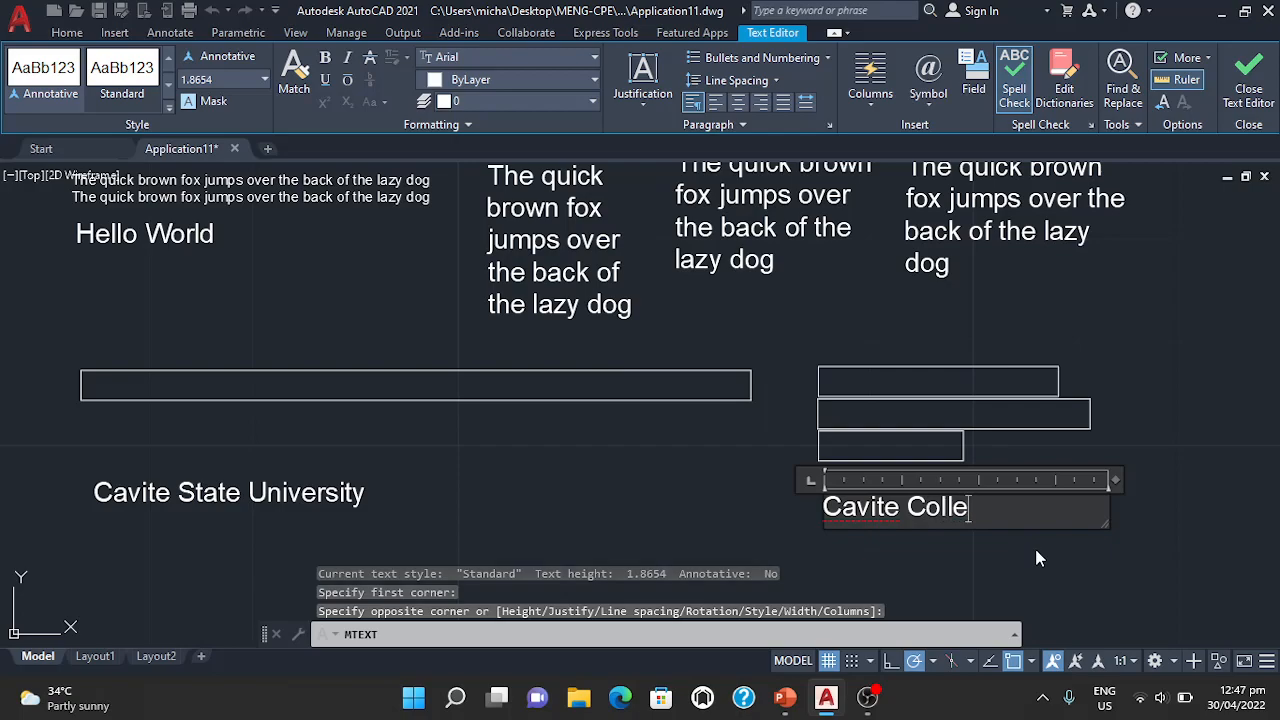
type("ge of Arts a")
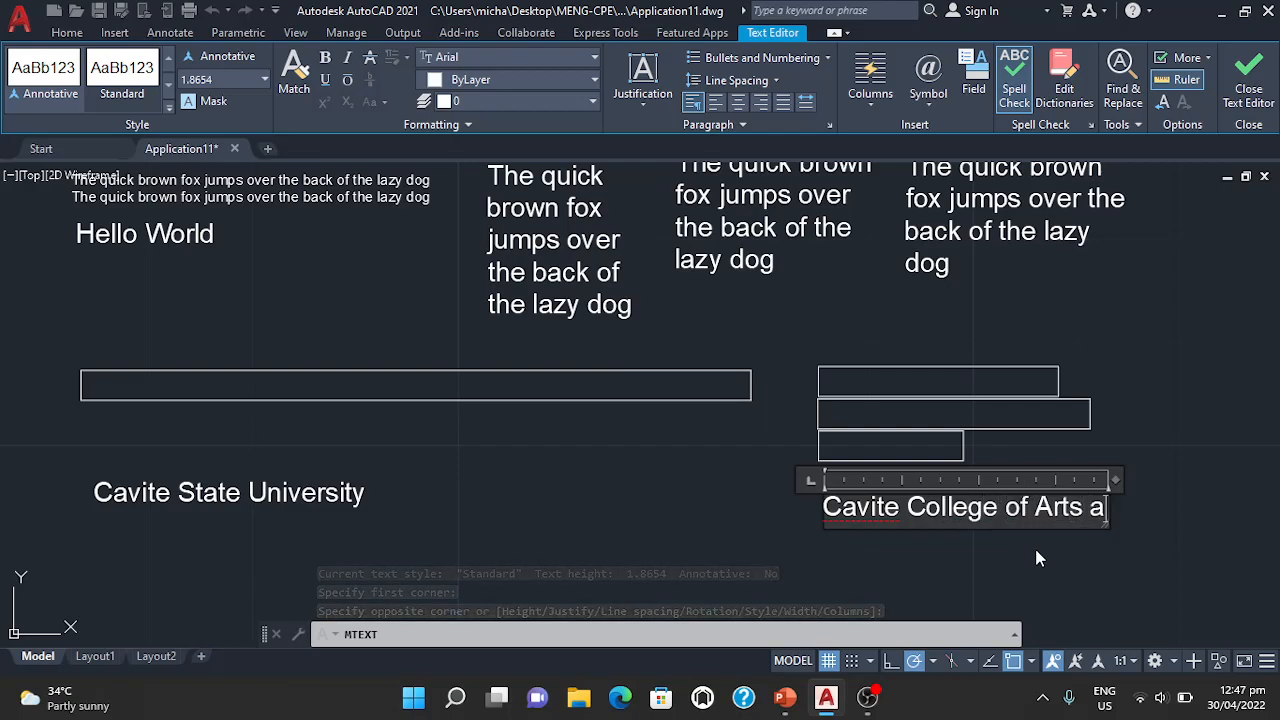
type("nd Trades Campus")
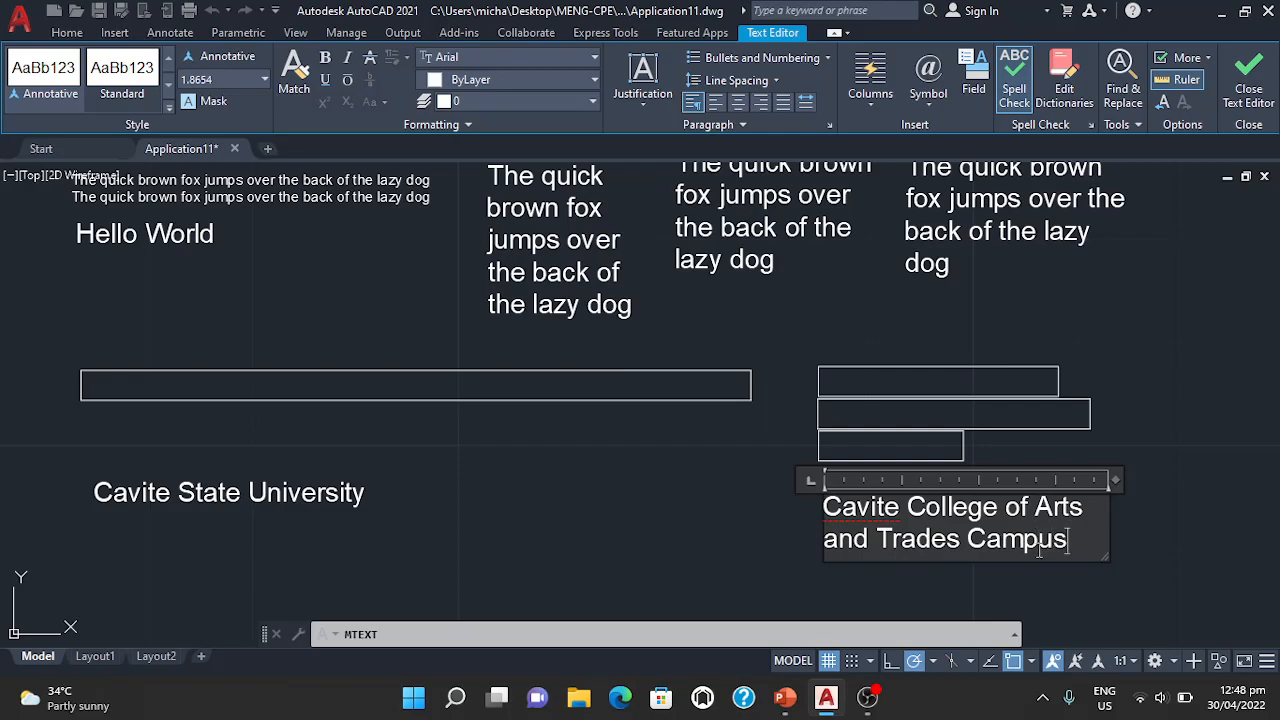
left_click(1159, 538)
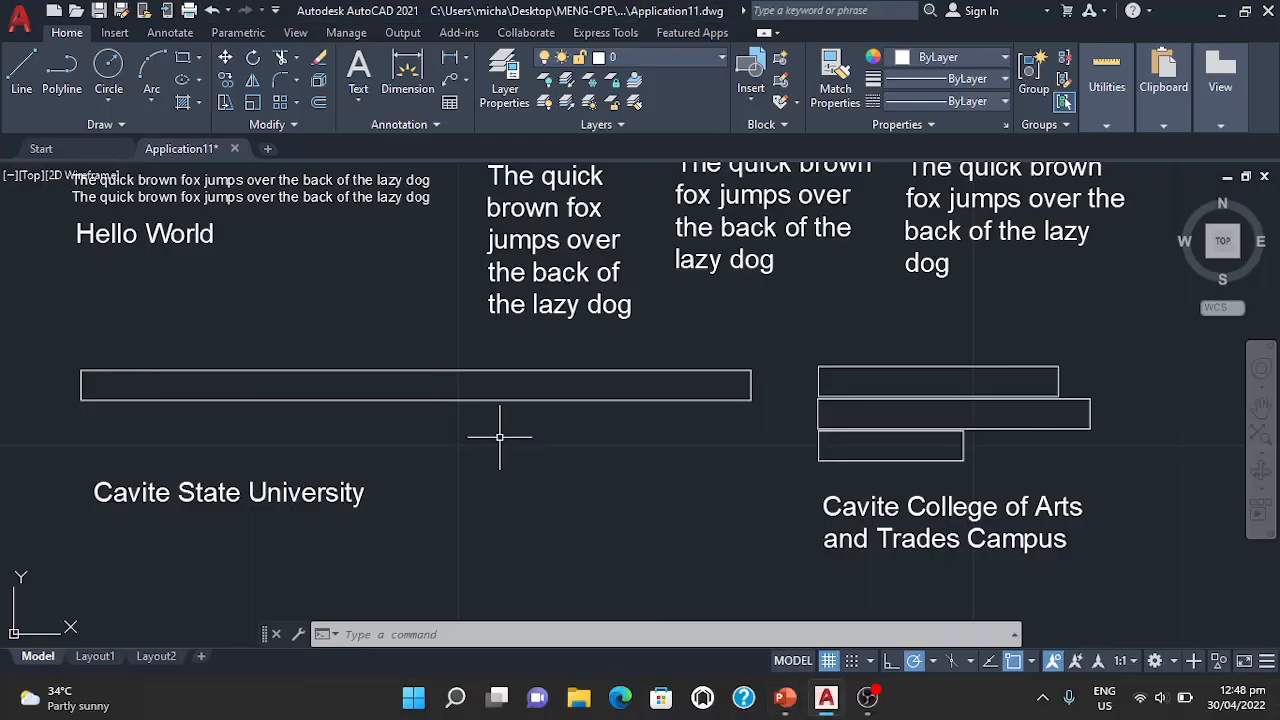
middle_click_drag(594, 538, 555, 432)
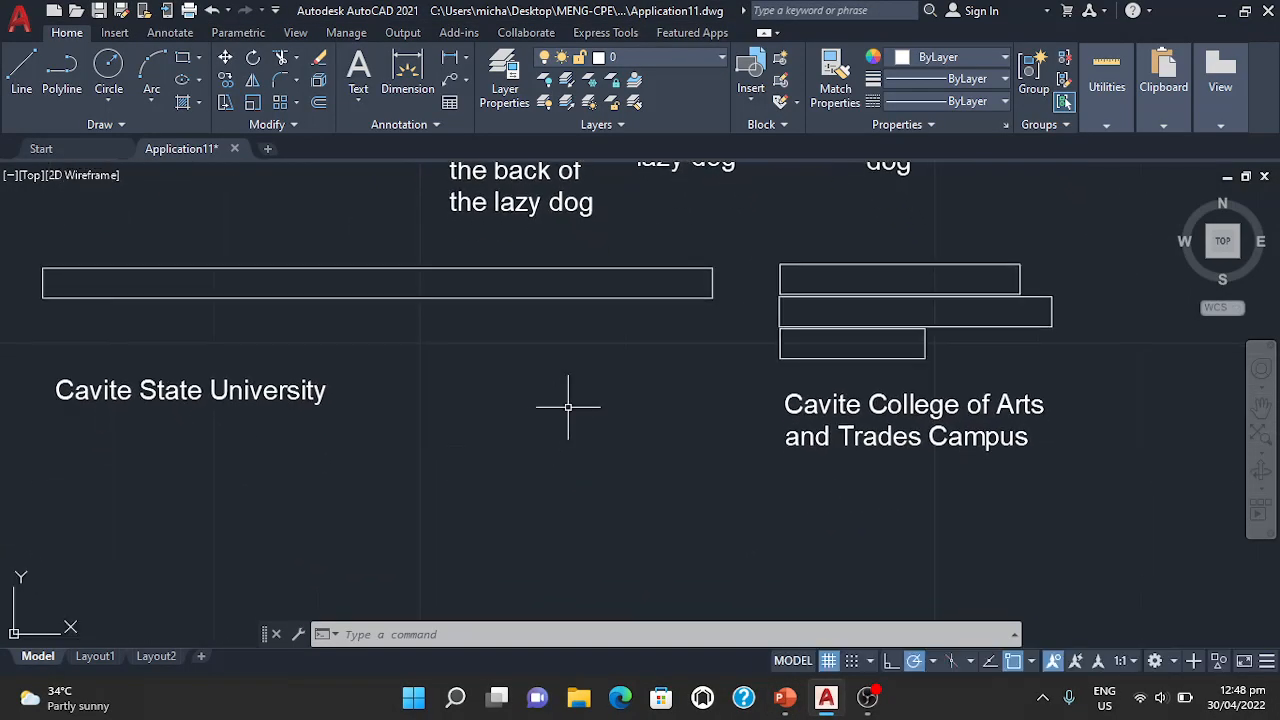
middle_click_drag(540, 494, 566, 471)
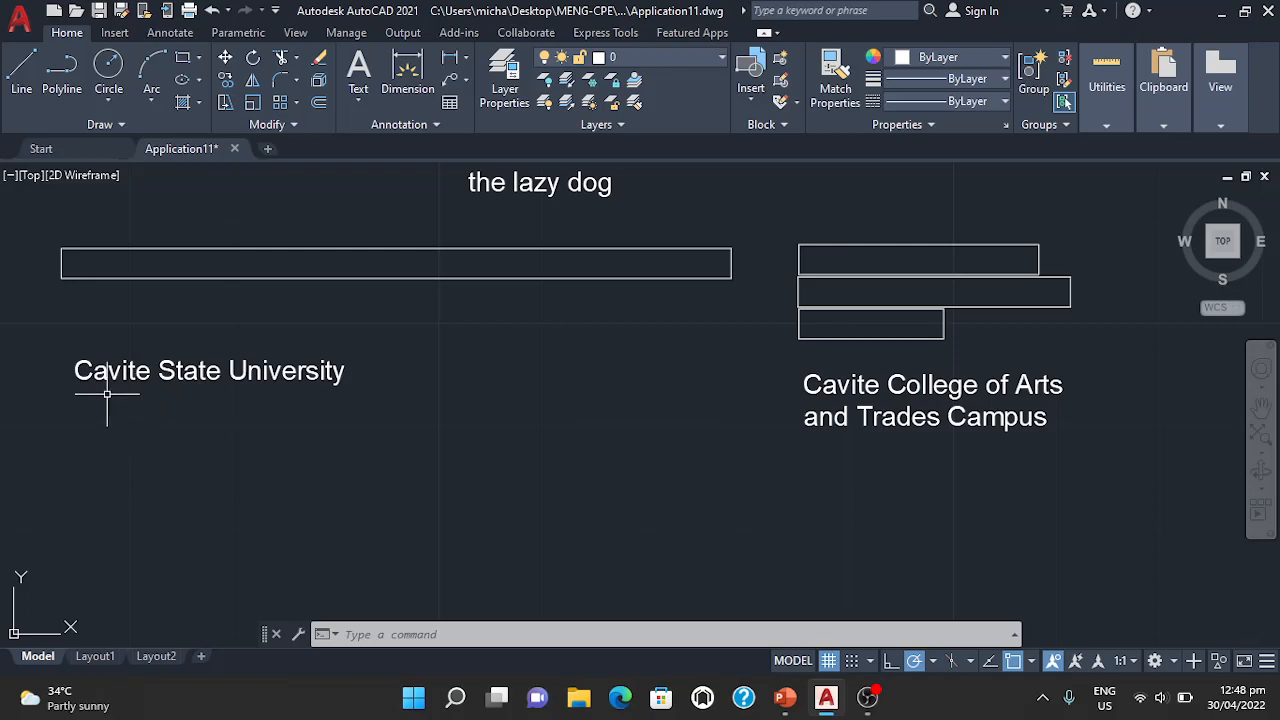
left_click(396, 634)
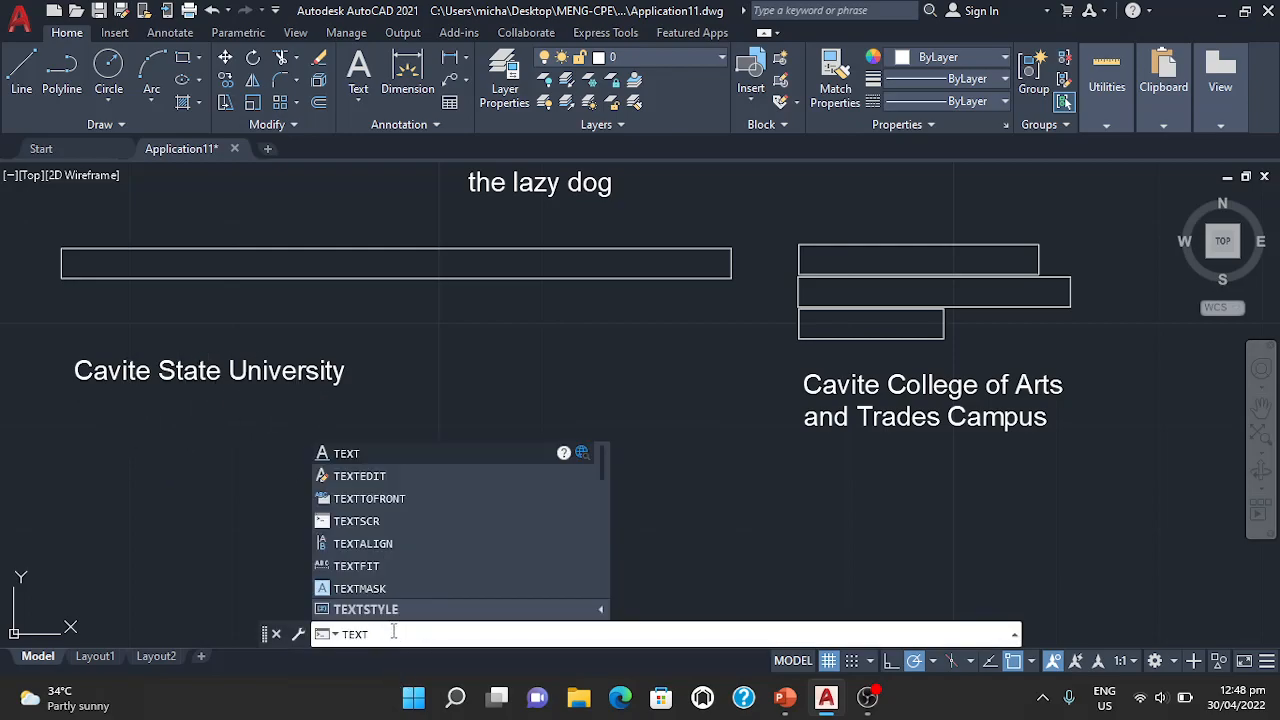
key("Return")
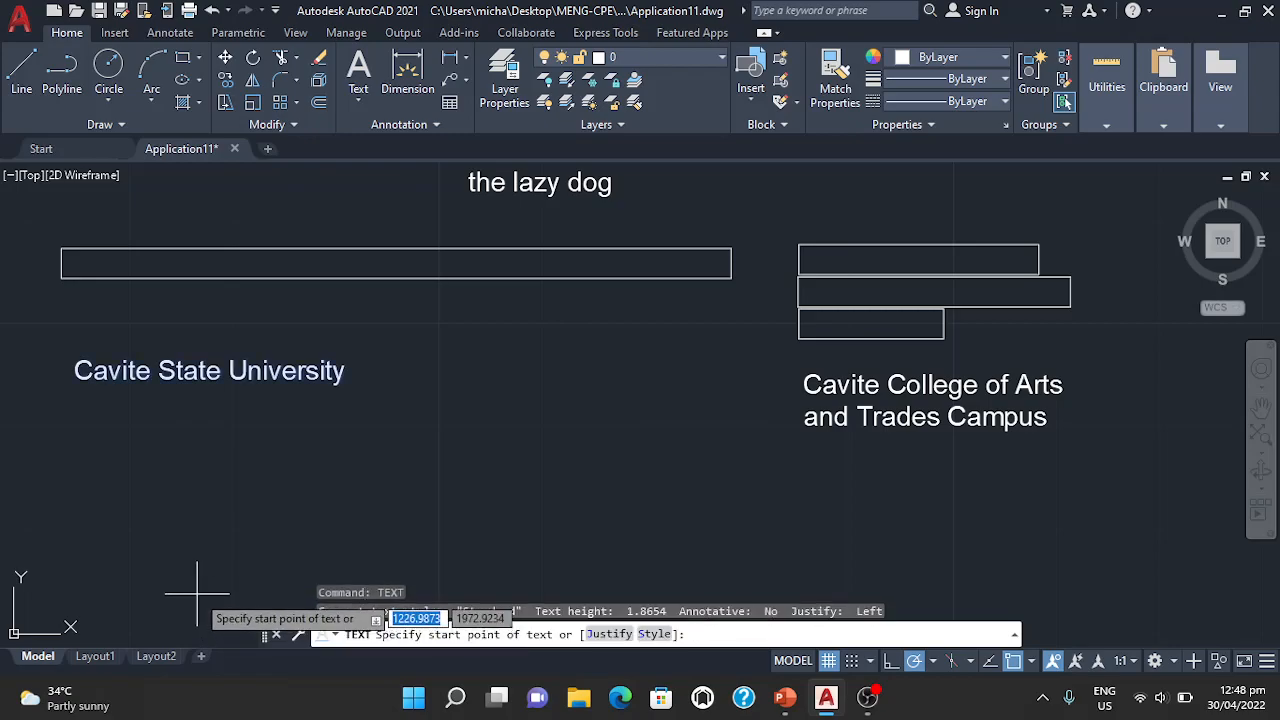
left_click(77, 511)
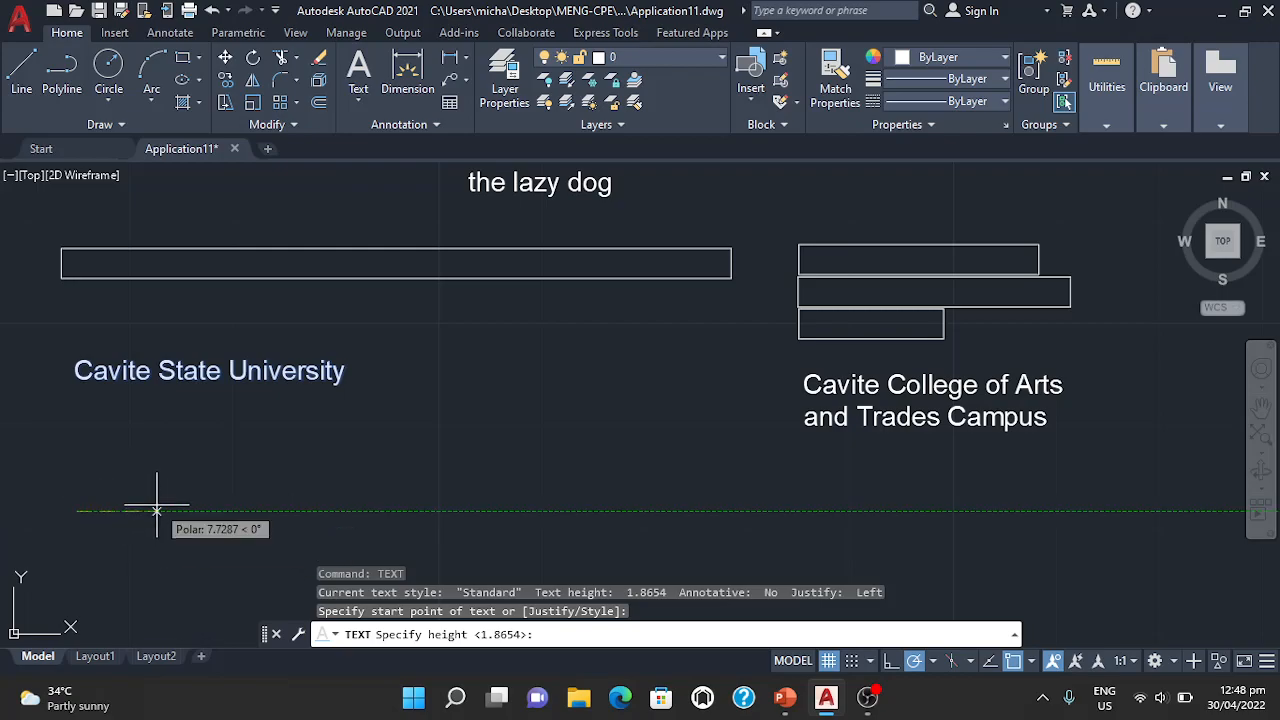
key("Escape")
Start single-line text with the TEXT command below "Cavite State University", with the default height of 1.8654 and a rotation angle of 45
type("text")
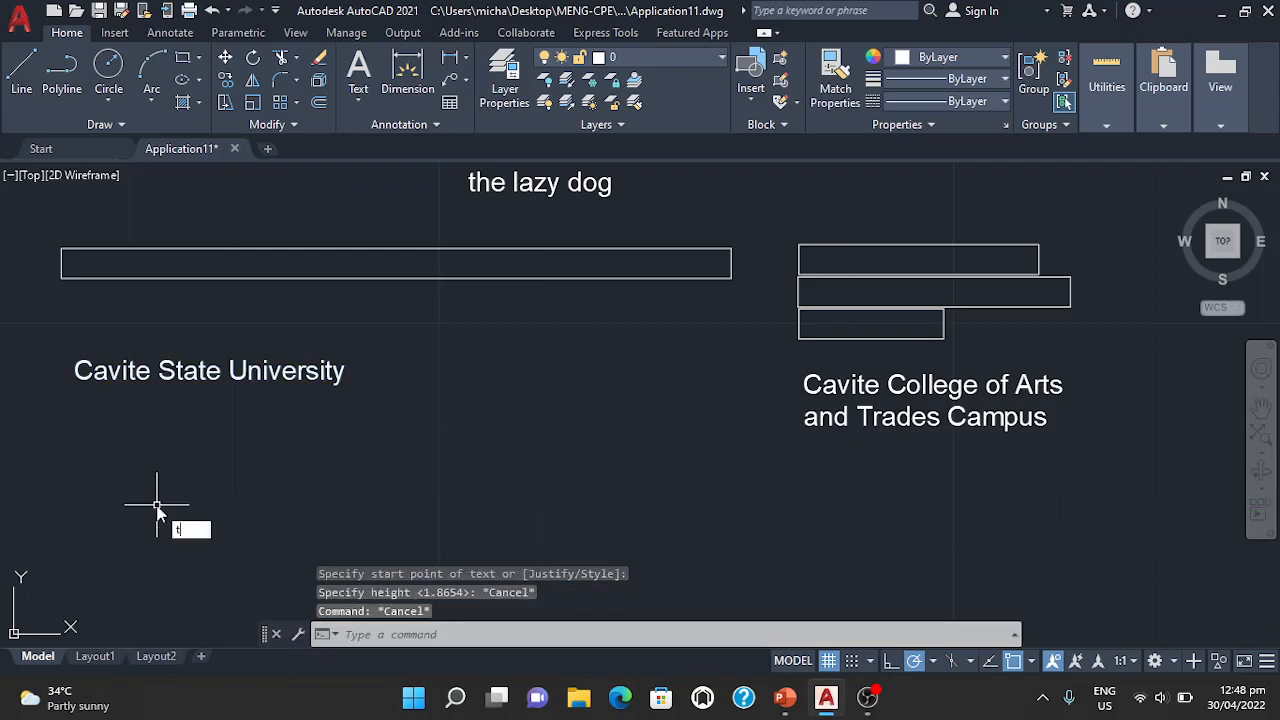
key("Return")
left_click(156, 505)
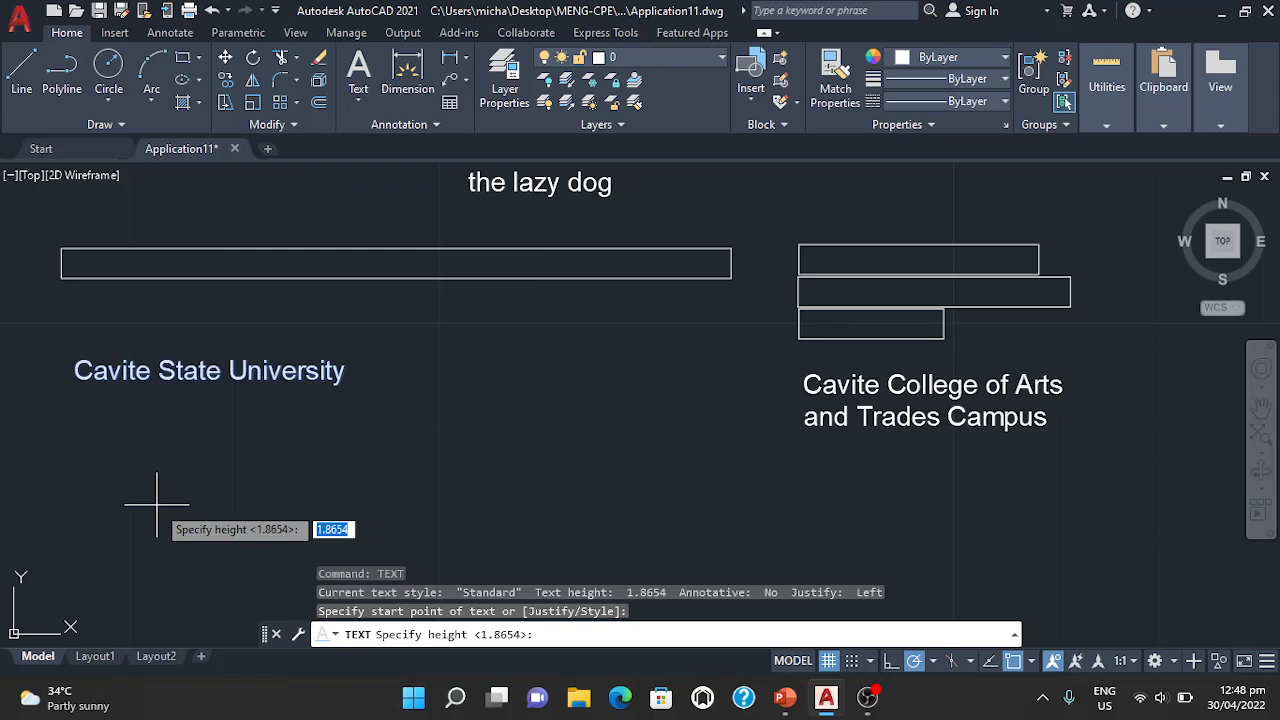
key("Return")
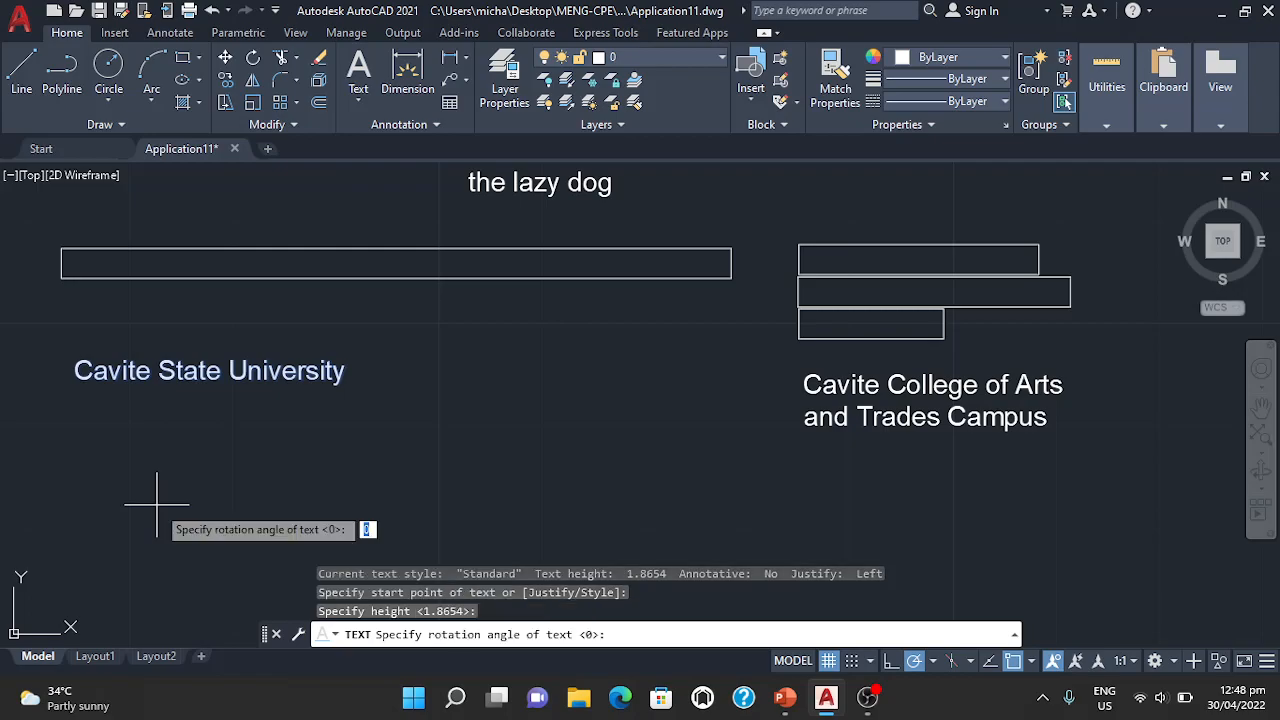
key("Return")
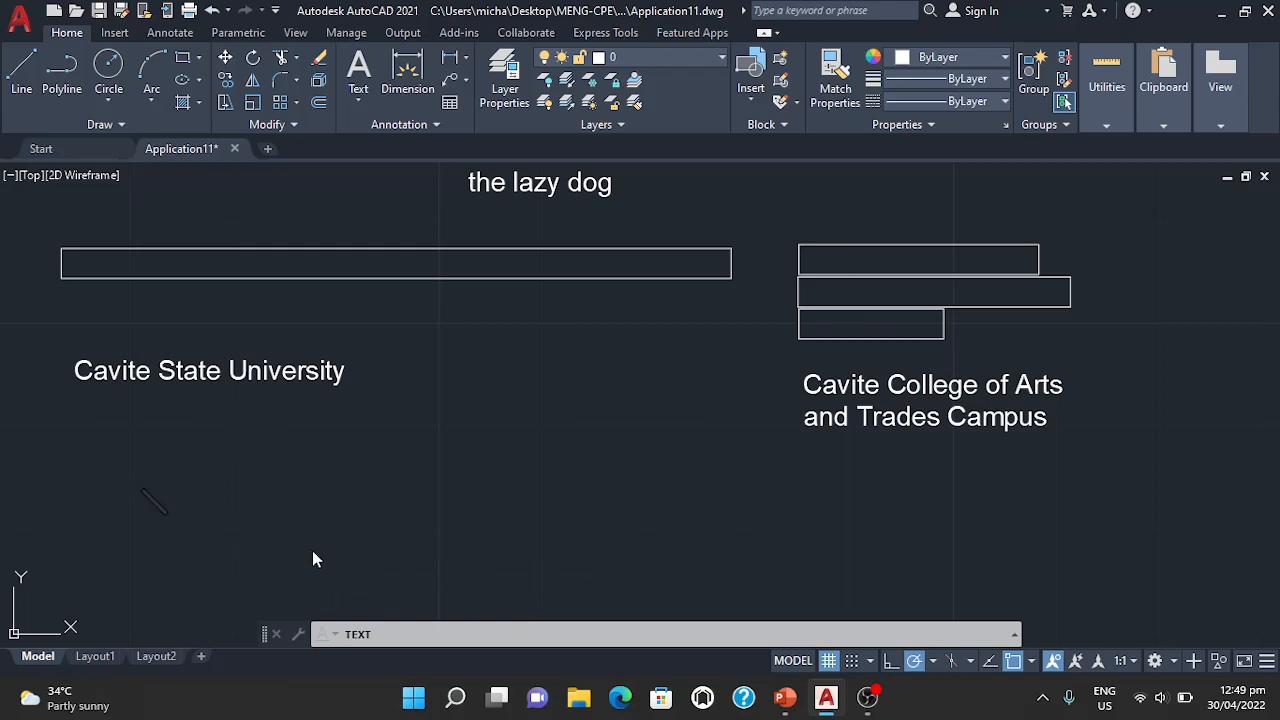
Enter "The quick brown fox" as the rotated single-line text and end the command
type("The")
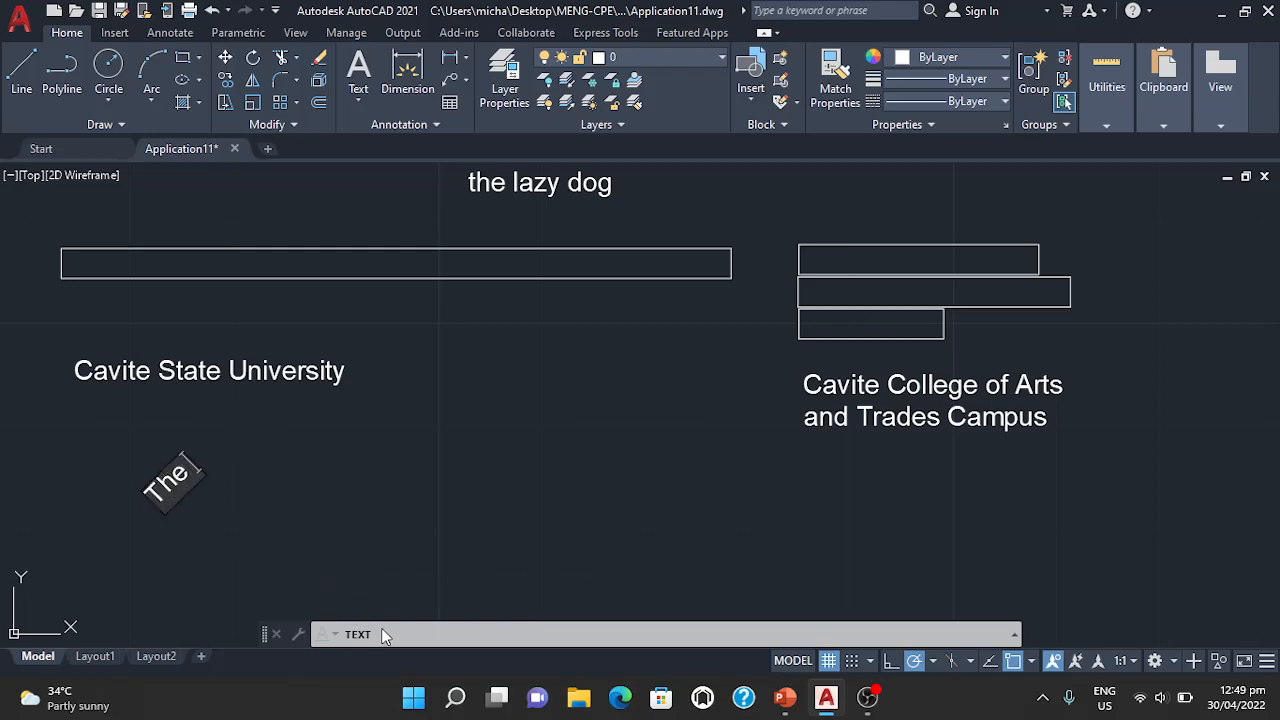
type(" quick bro")
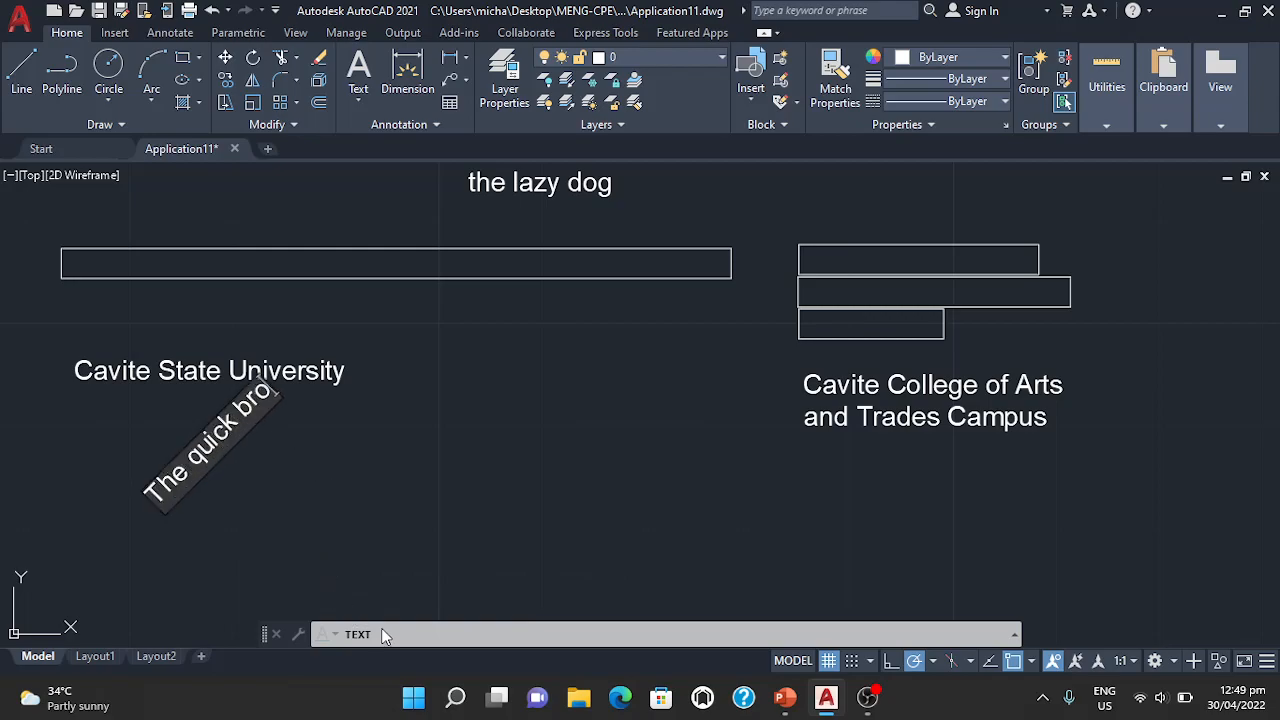
type("wn foc")
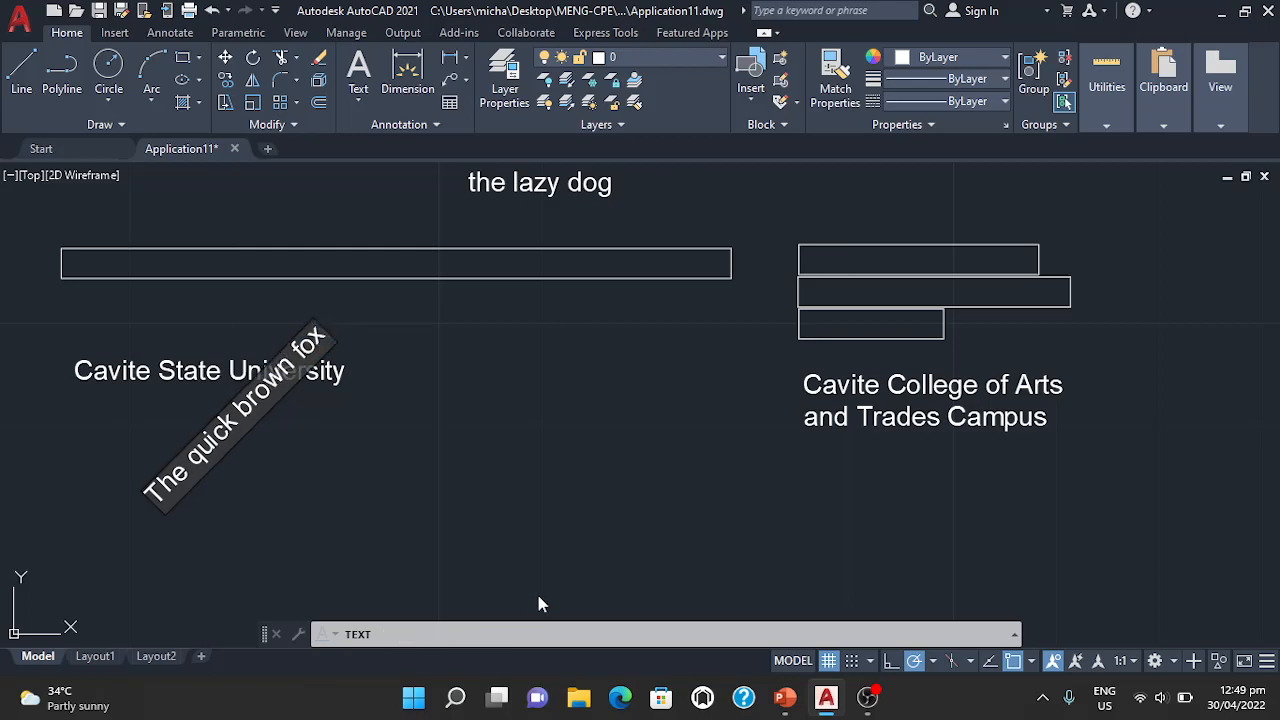
key("Return")
key("Return")
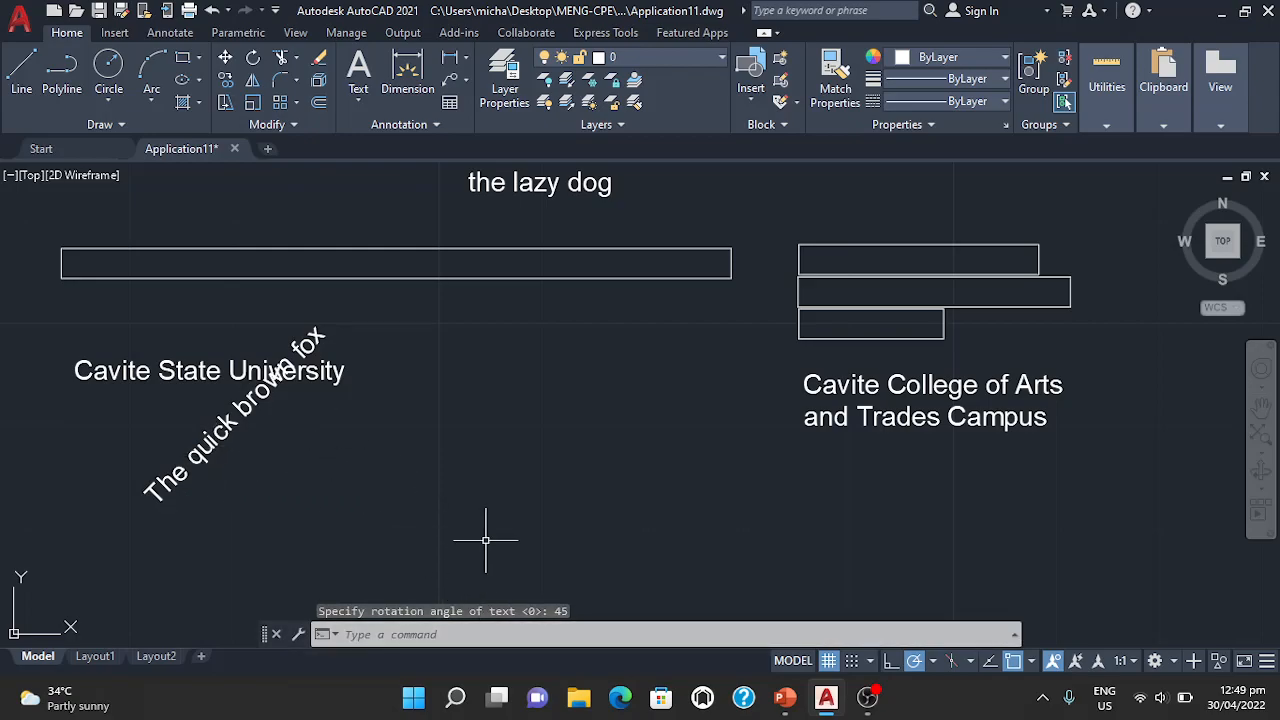
Start single-line text with the TEXT command beneath the long rectangle, with the default height of 1.8654 and a rotation angle of 90
left_click(446, 638)
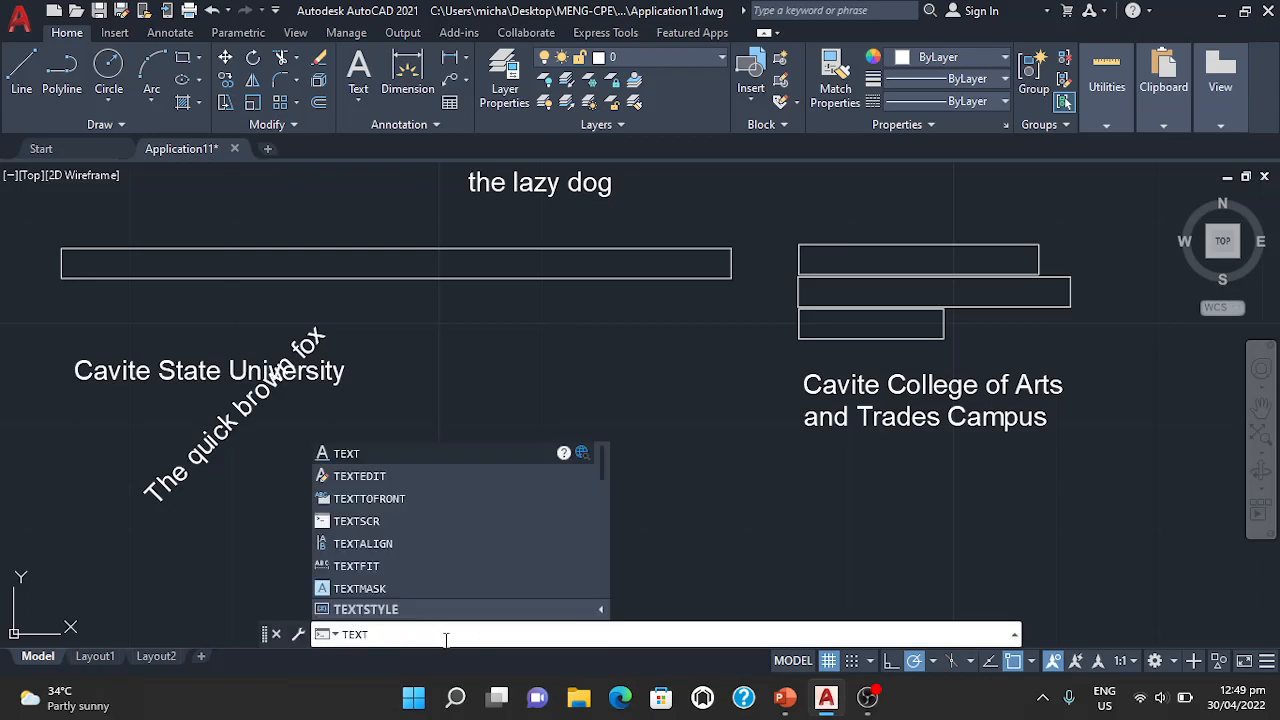
key("Return")
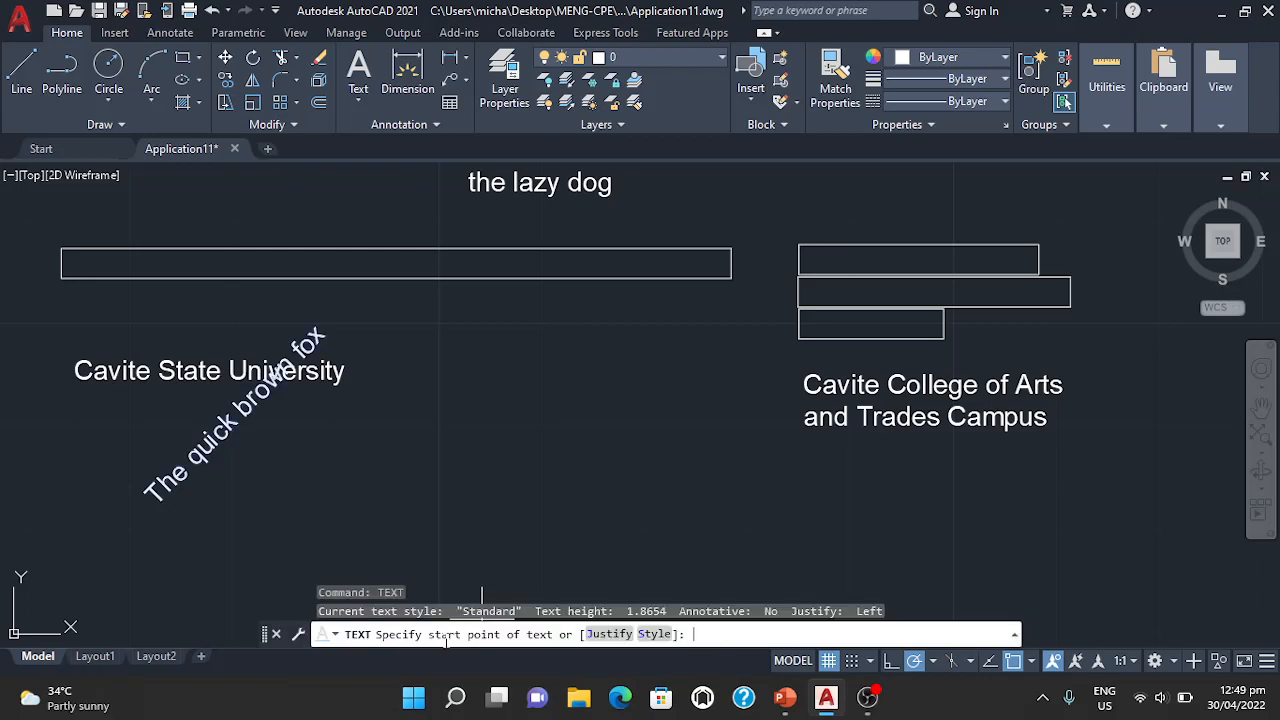
left_click(434, 531)
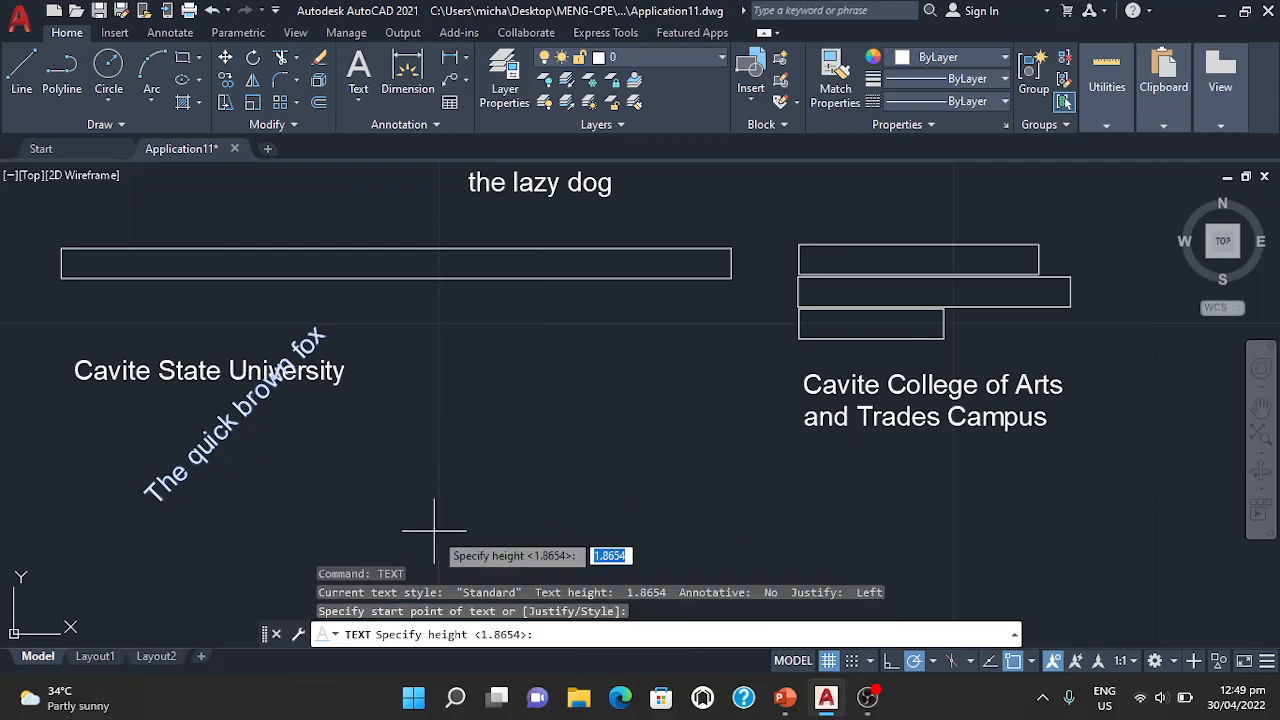
key("Return")
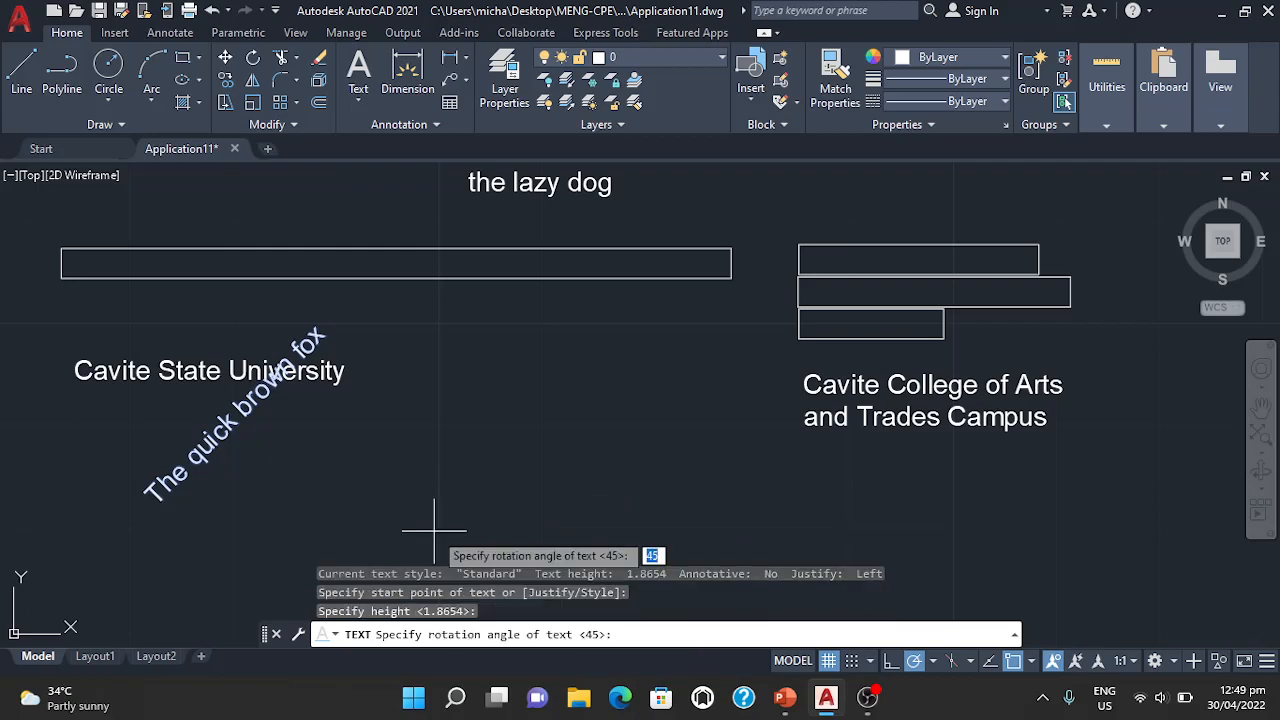
type("90")
key("Return")
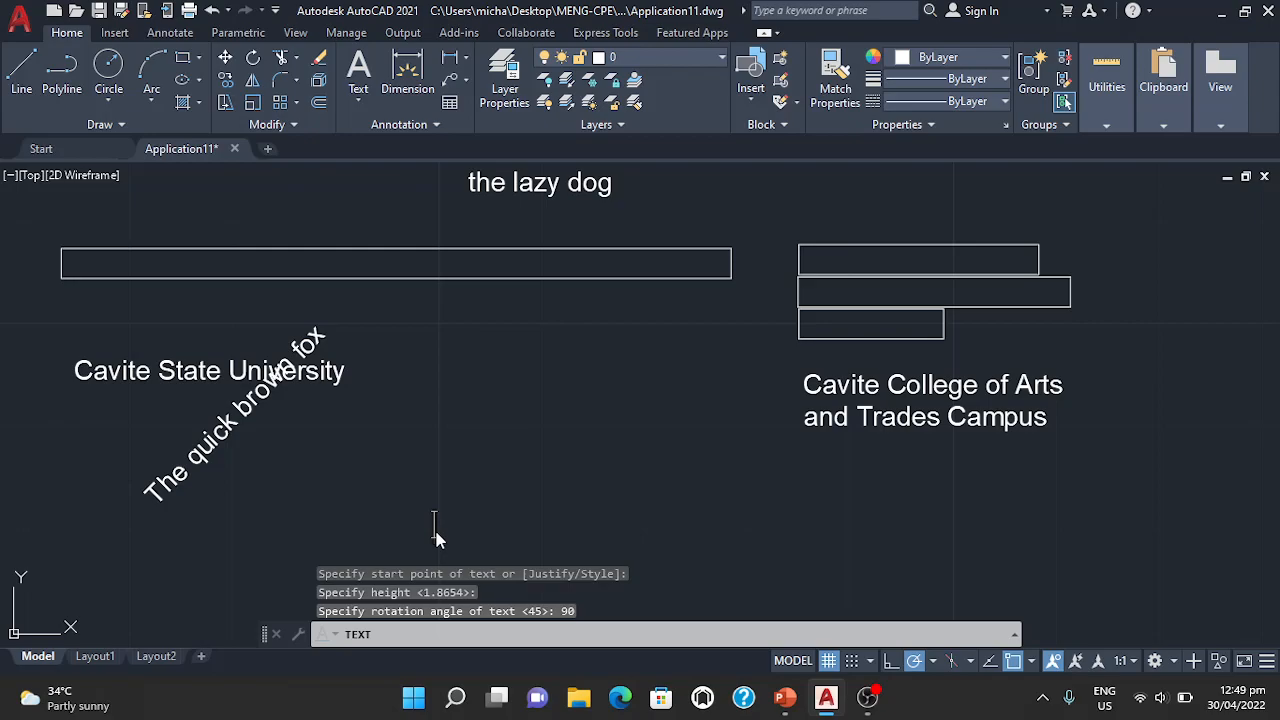
Enter "The quick brown fox" as the 90-degree single-line text and end the command
type("The qu")
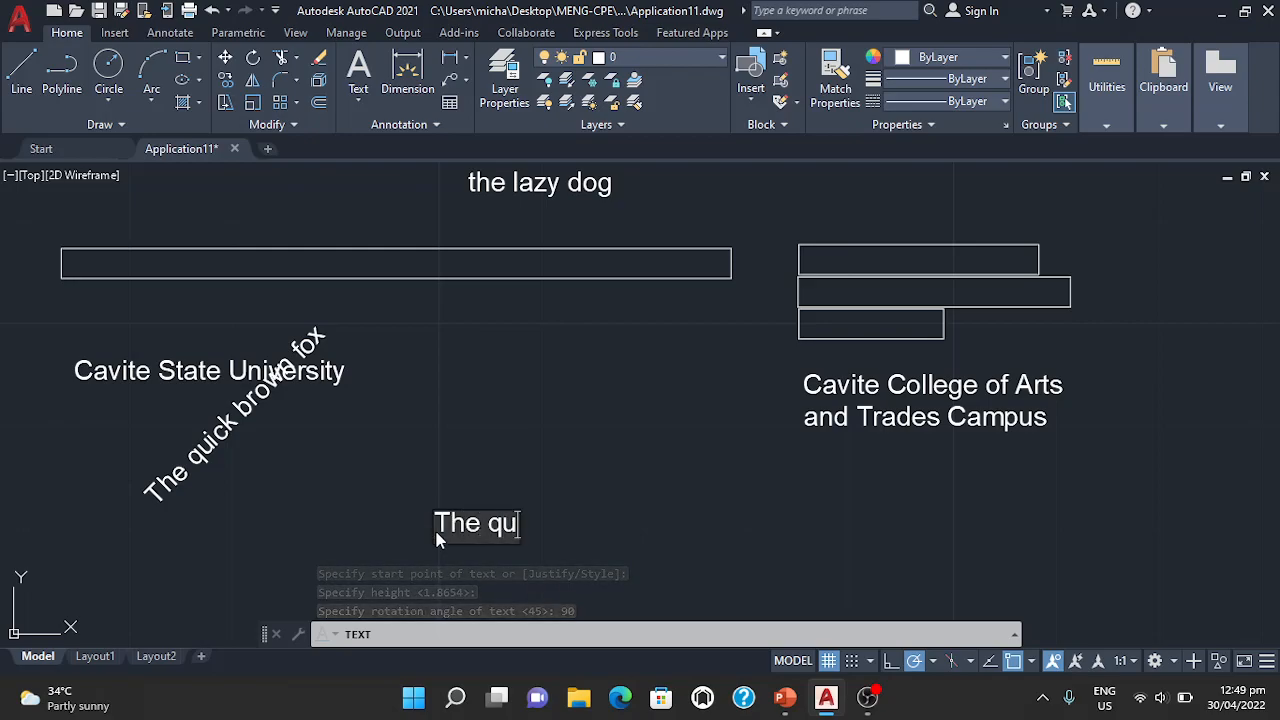
type("ick brown fox")
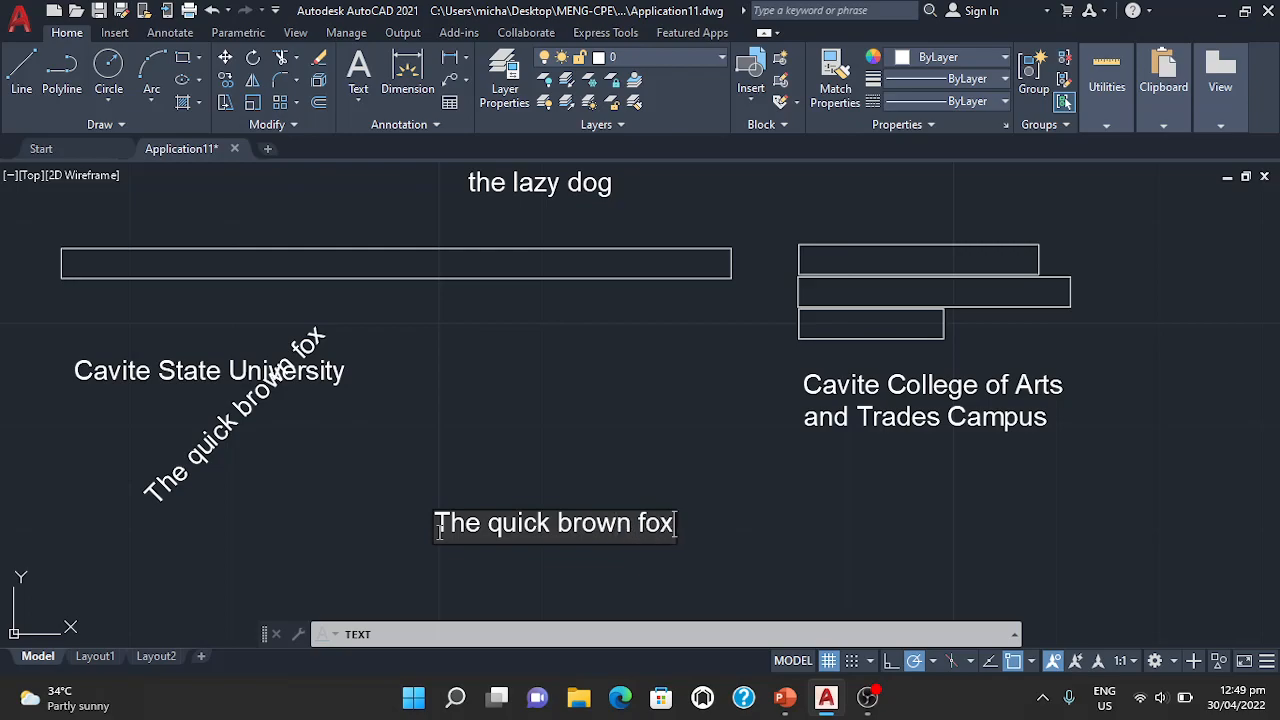
left_click(808, 527)
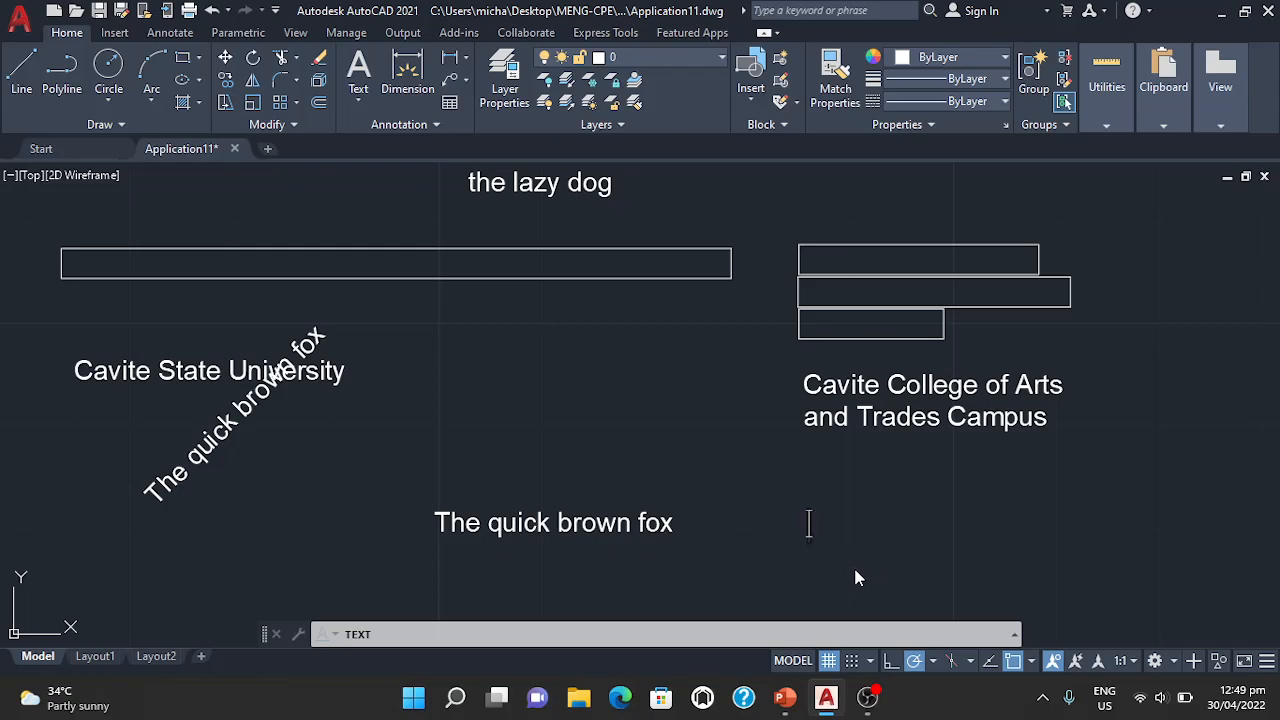
key("Return")
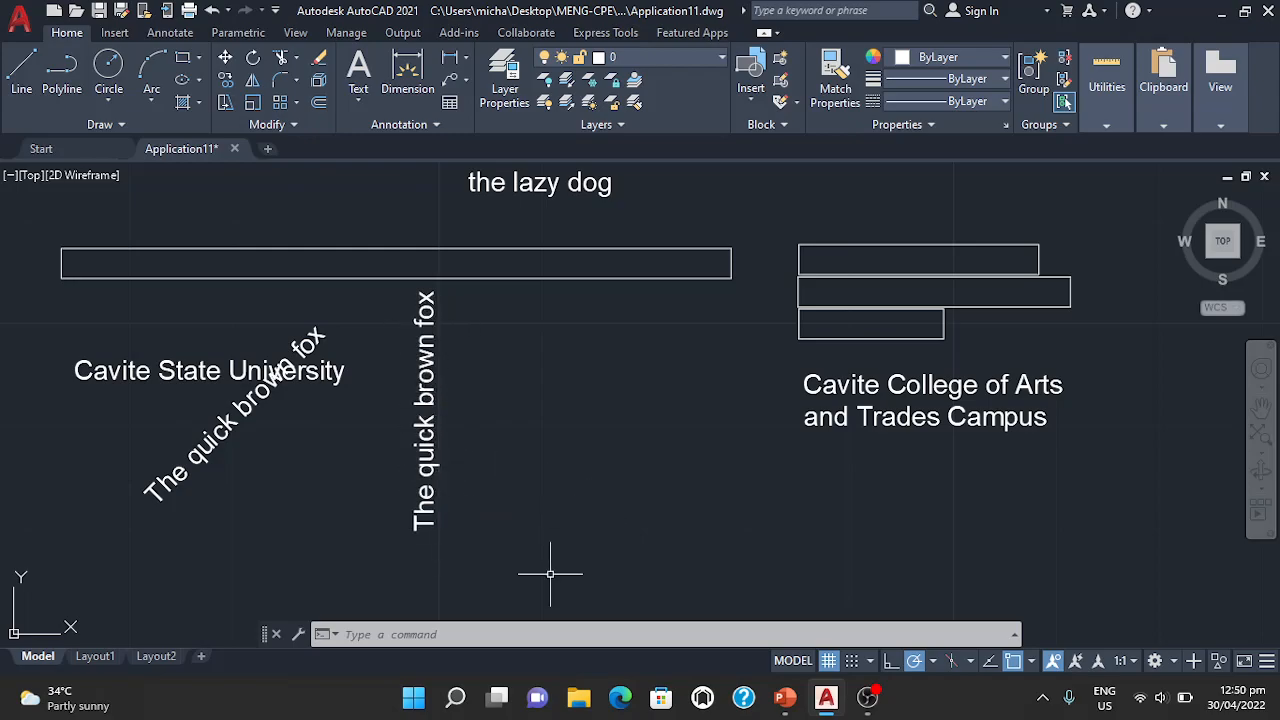
Start single-line text between the vertical text and the campus name, keeping the default height of 1.8654 and setting the rotation angle to 225
left_click(435, 634)
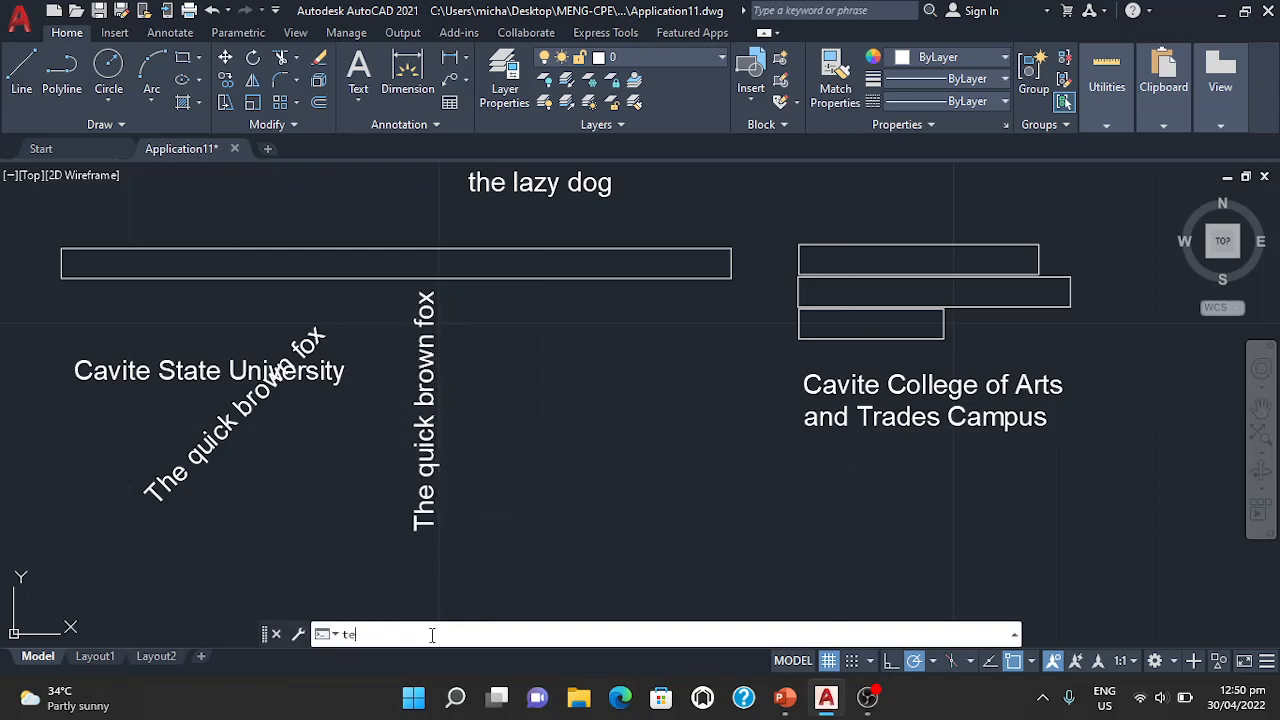
type("text")
key("Return")
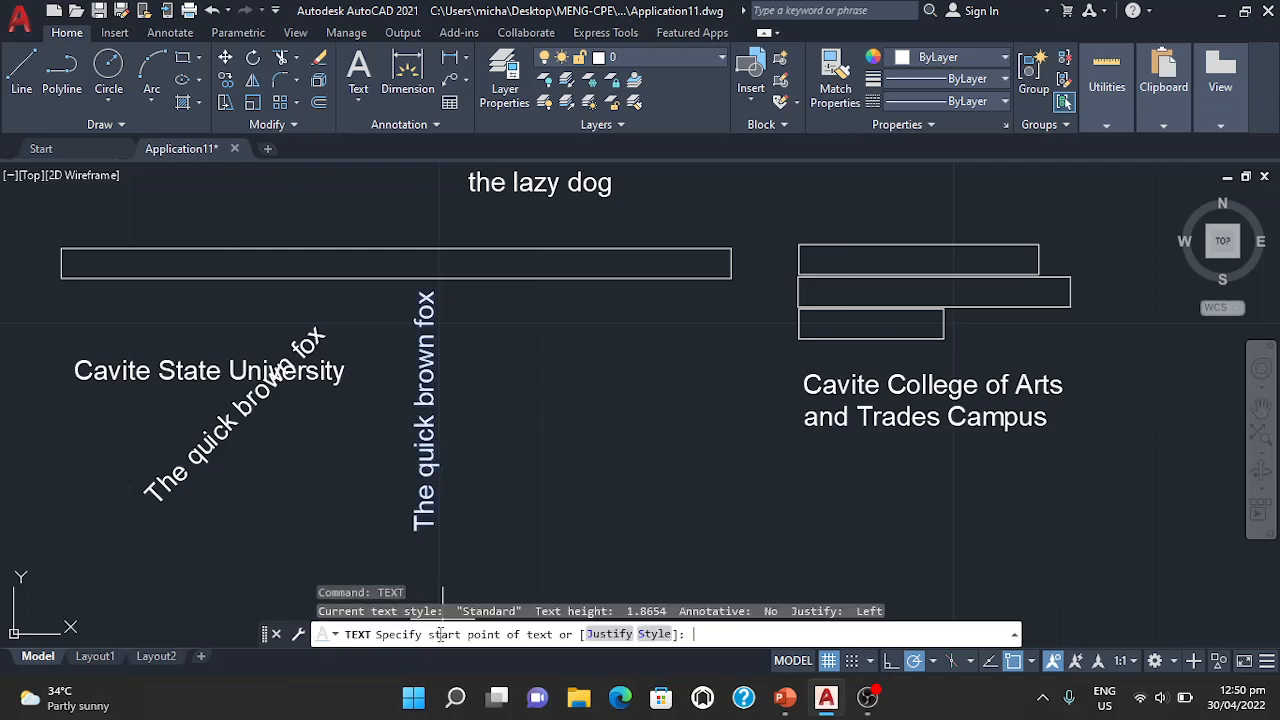
left_click(589, 498)
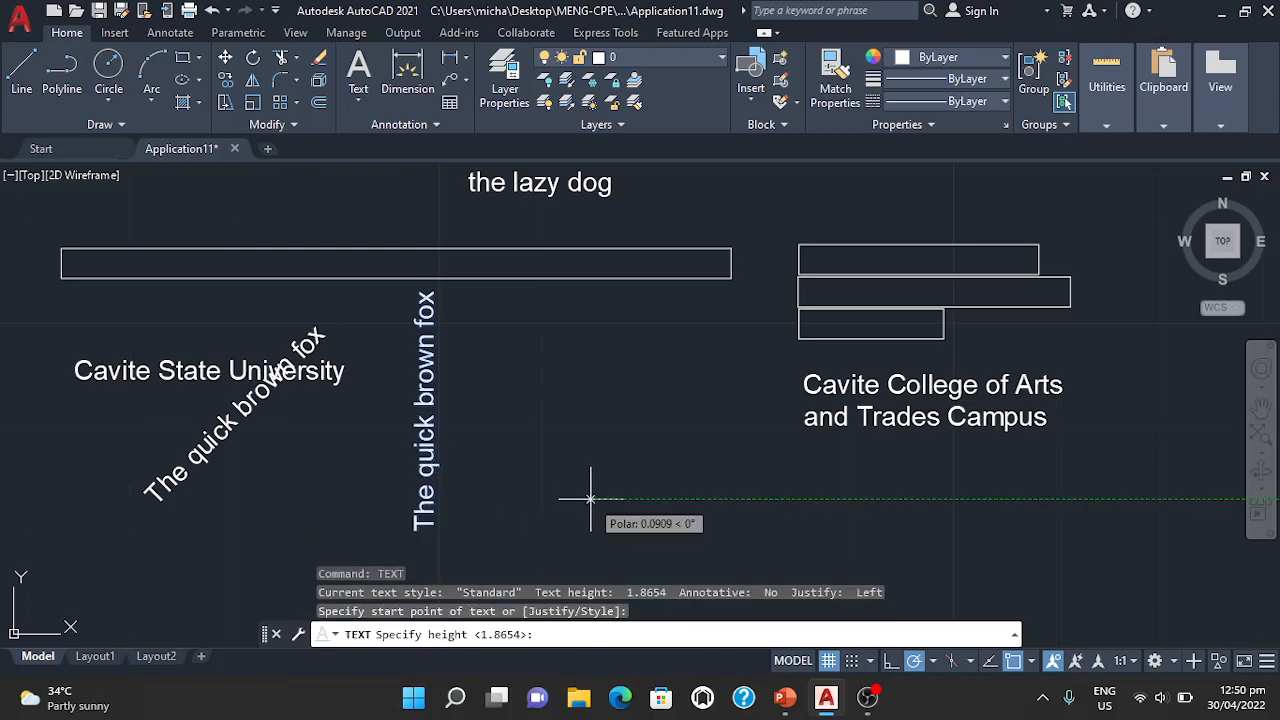
key("Return")
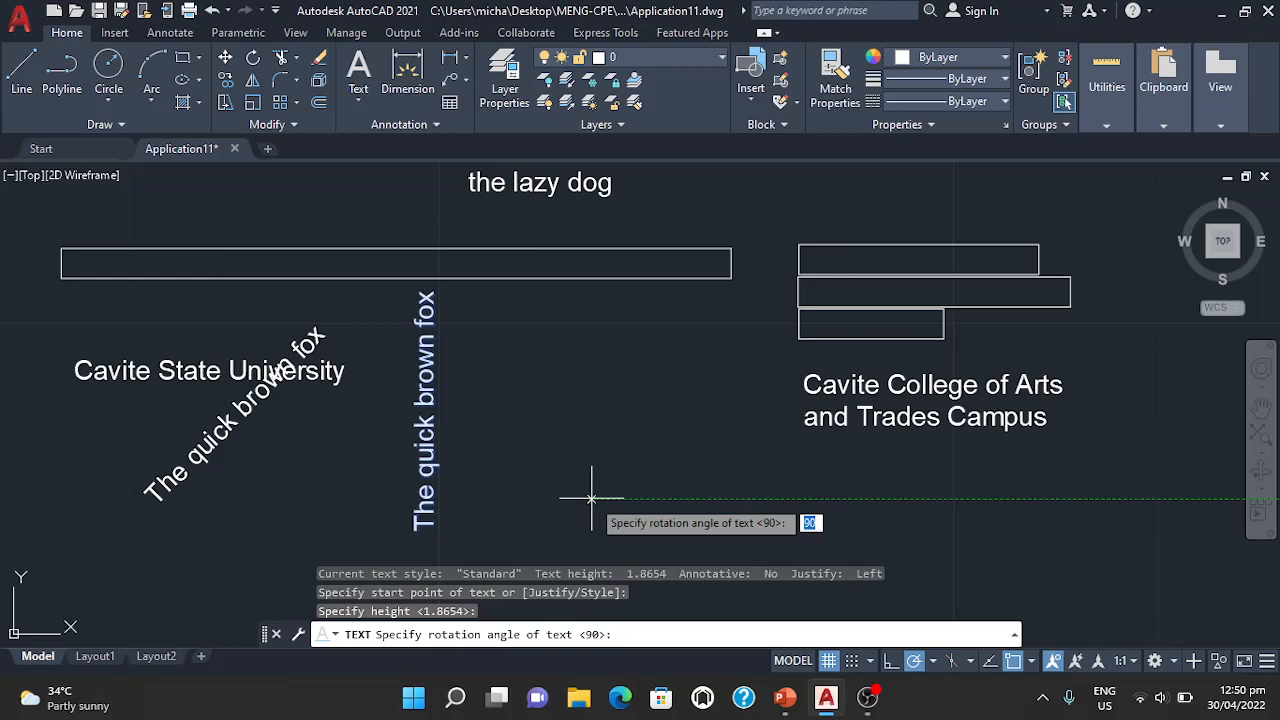
type("225")
key("Return")
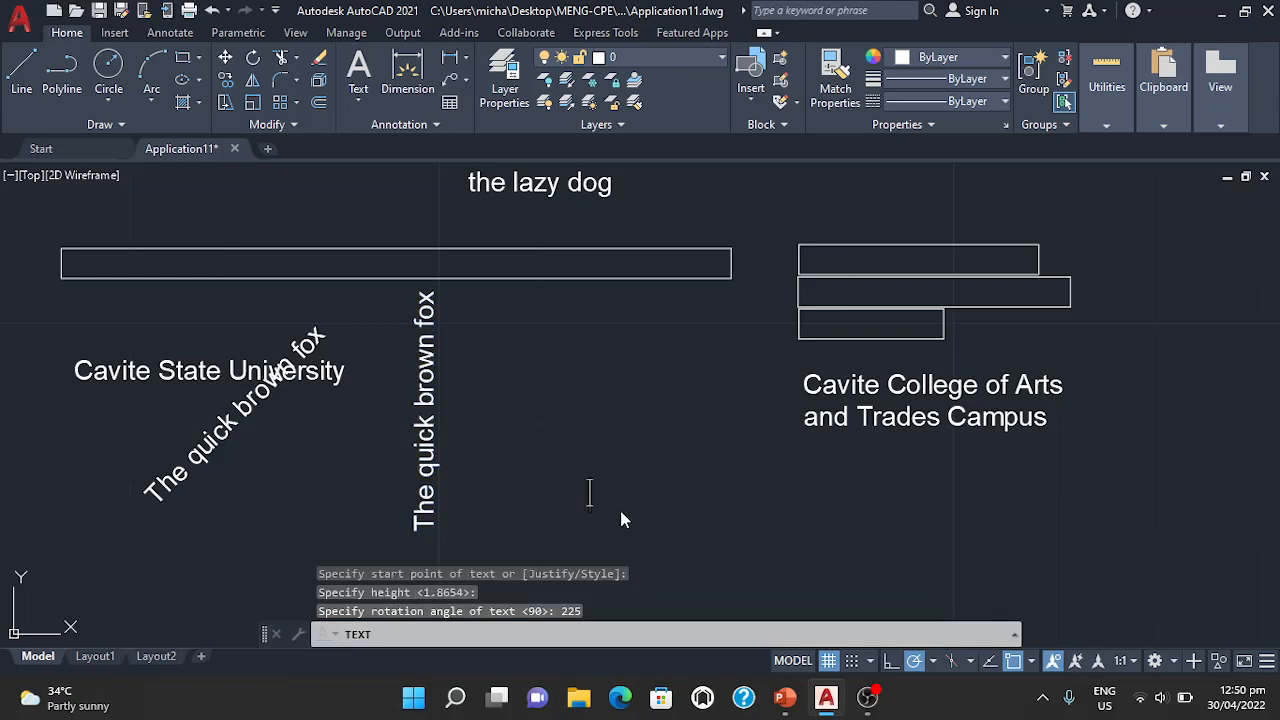
Enter "The quick brown fox jumps over the rabbit" as the 225-degree single-line text and end the command
type("The qui")
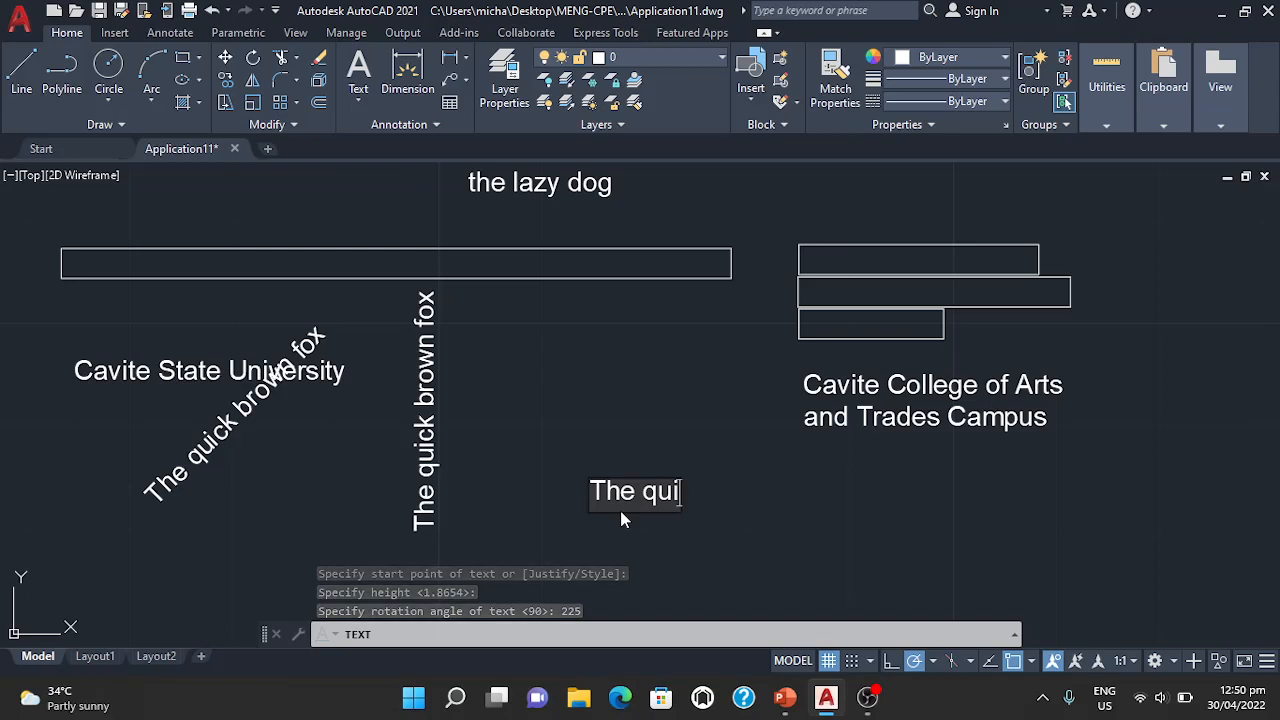
type("ck brwo")
key("BackSpace")
key("BackSpace")
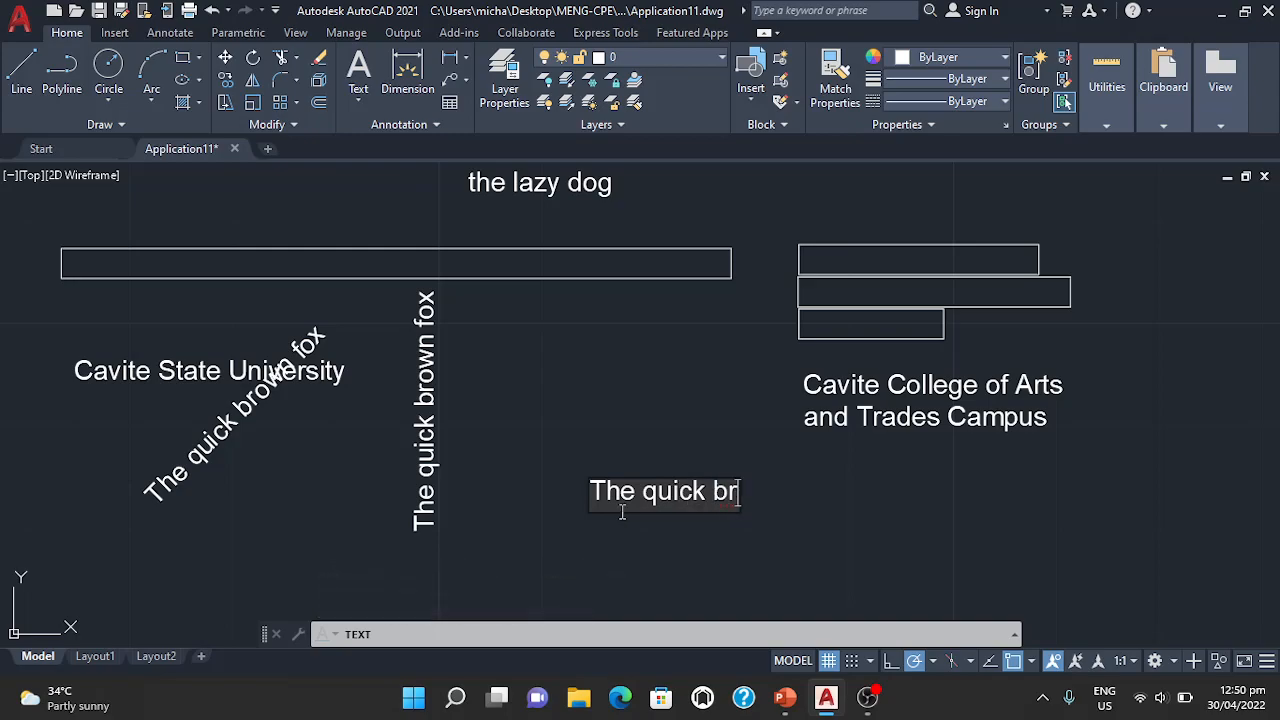
type("own fox ")
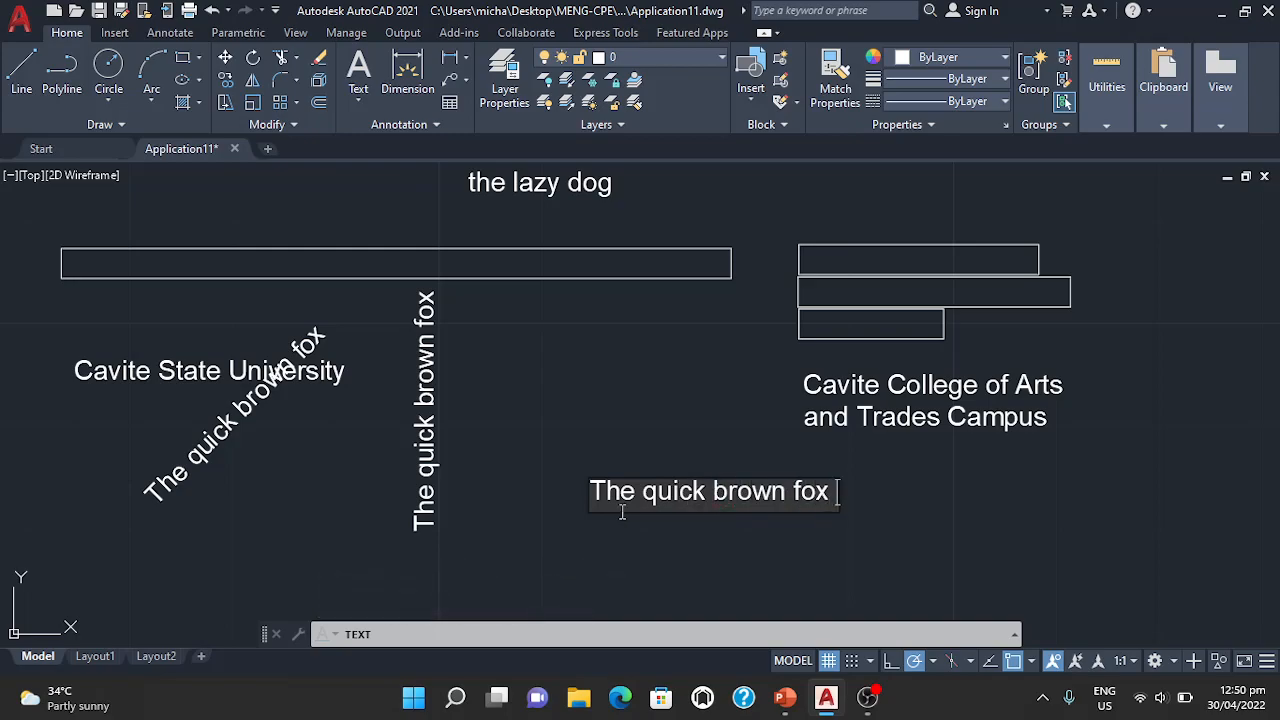
type("jumps ov")
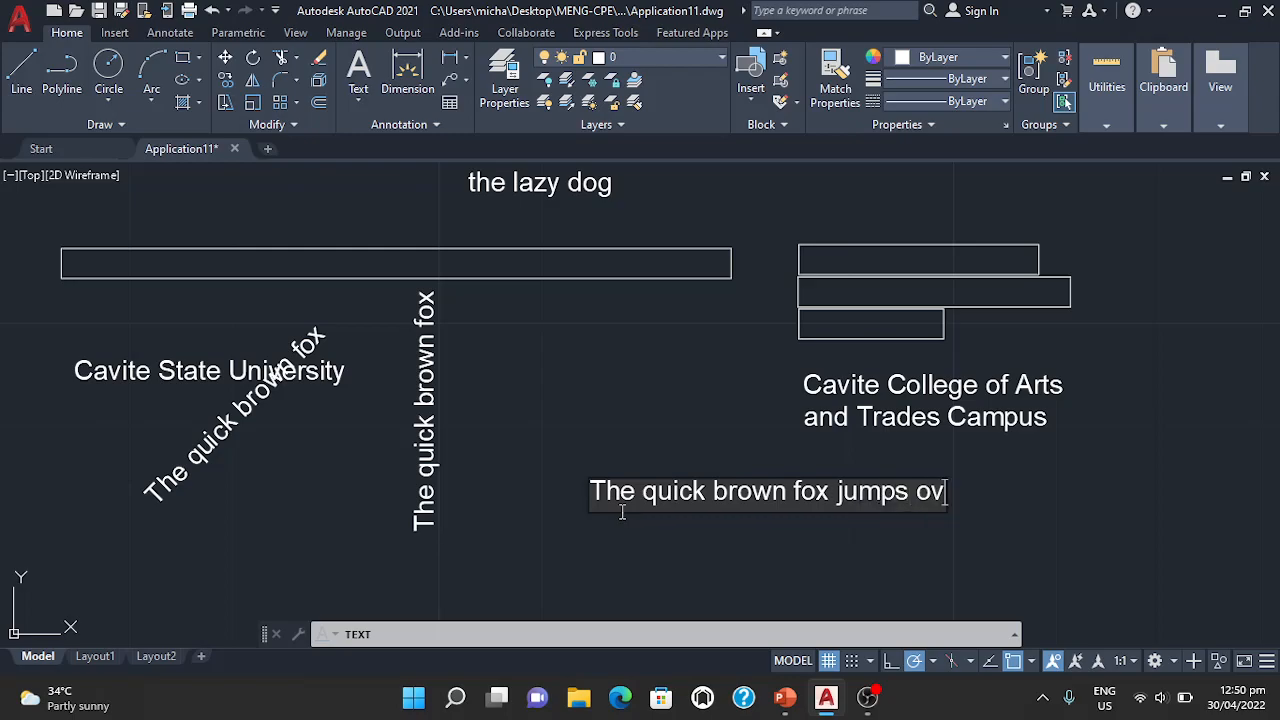
type("er the rabbit")
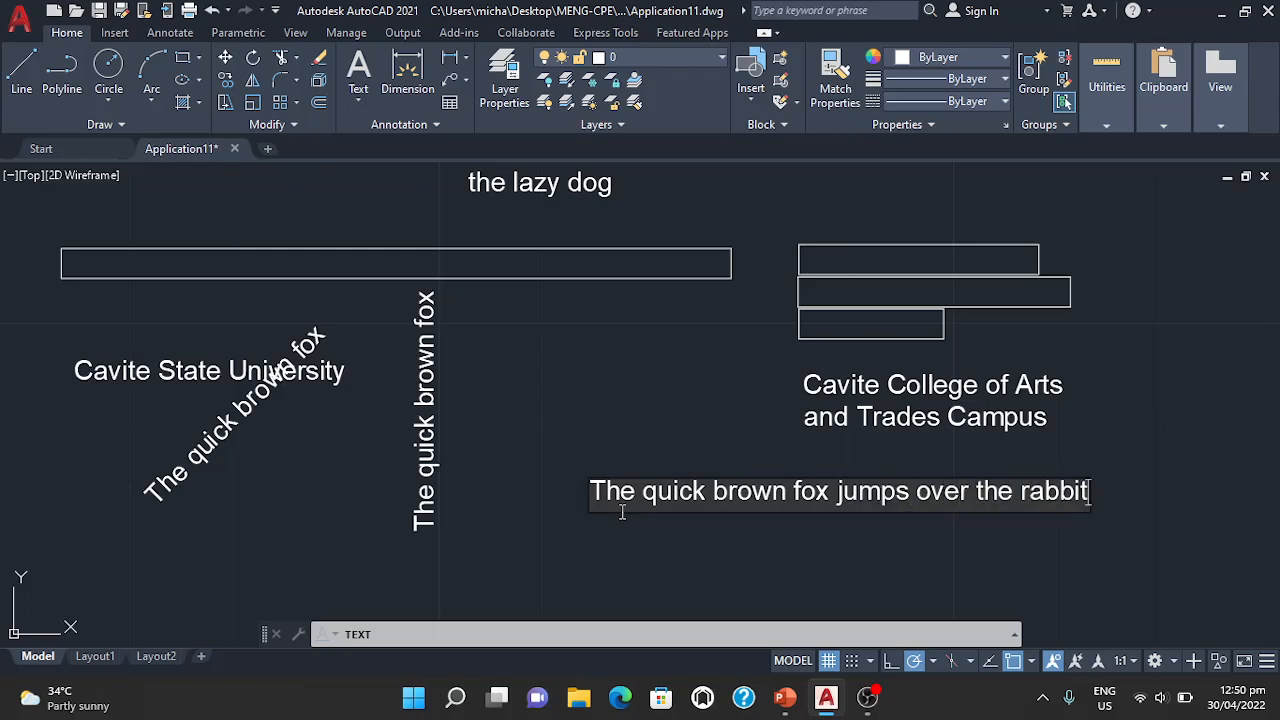
left_click(776, 550)
key("Return")
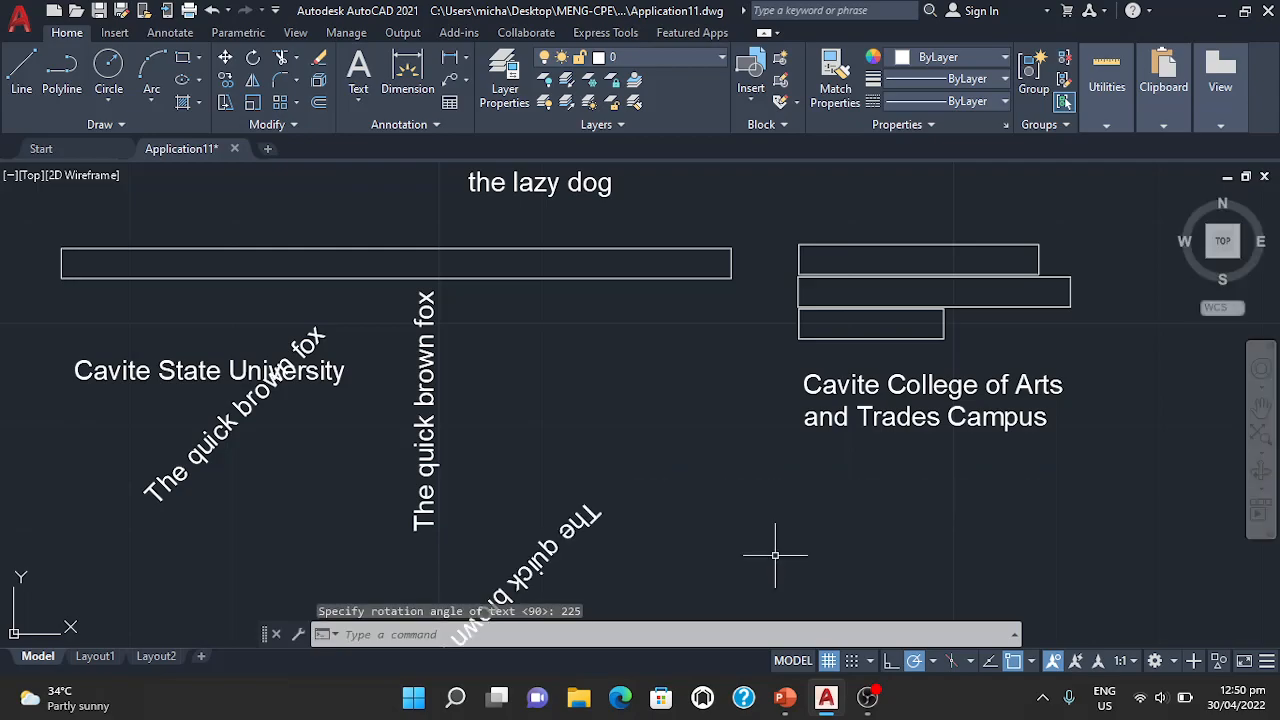
Examine the full 225-degree text line and compare its orientation with the other text objects in the drawing
middle_click_drag(763, 506, 791, 302)
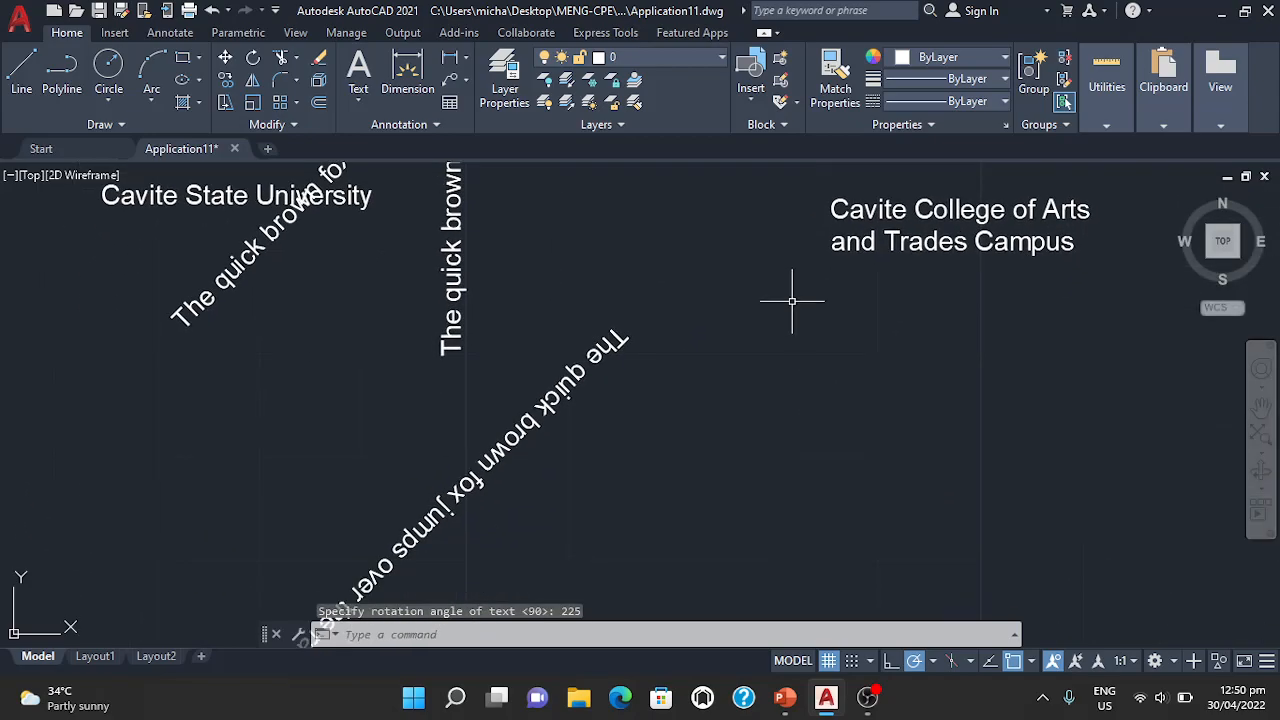
middle_click_drag(740, 529, 768, 417)
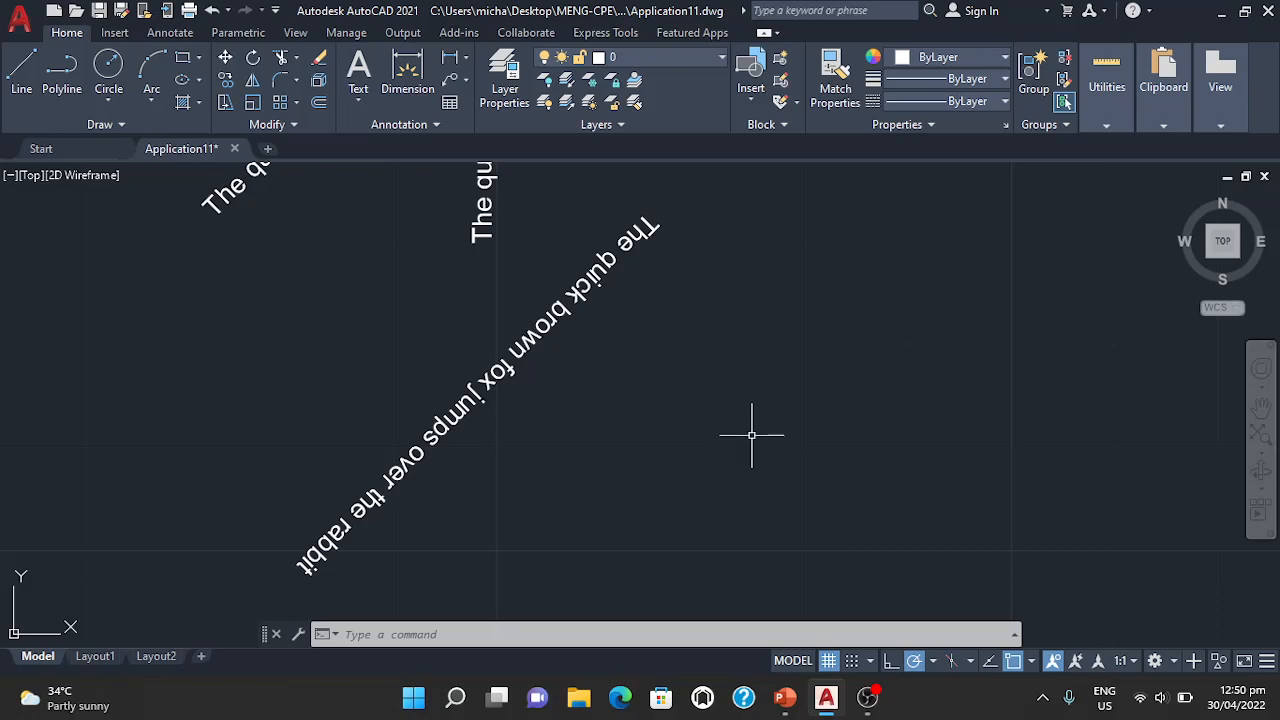
scroll(822, 430, "down", 4)
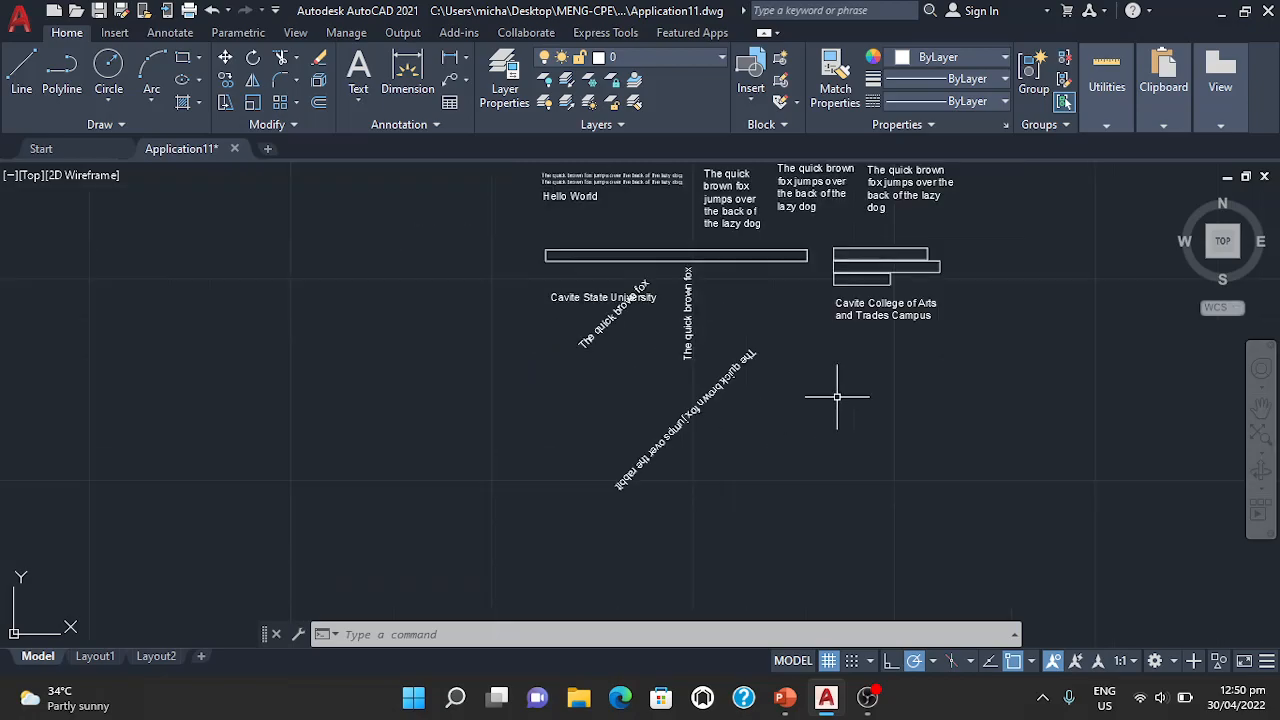
scroll(829, 428, "up", 4)
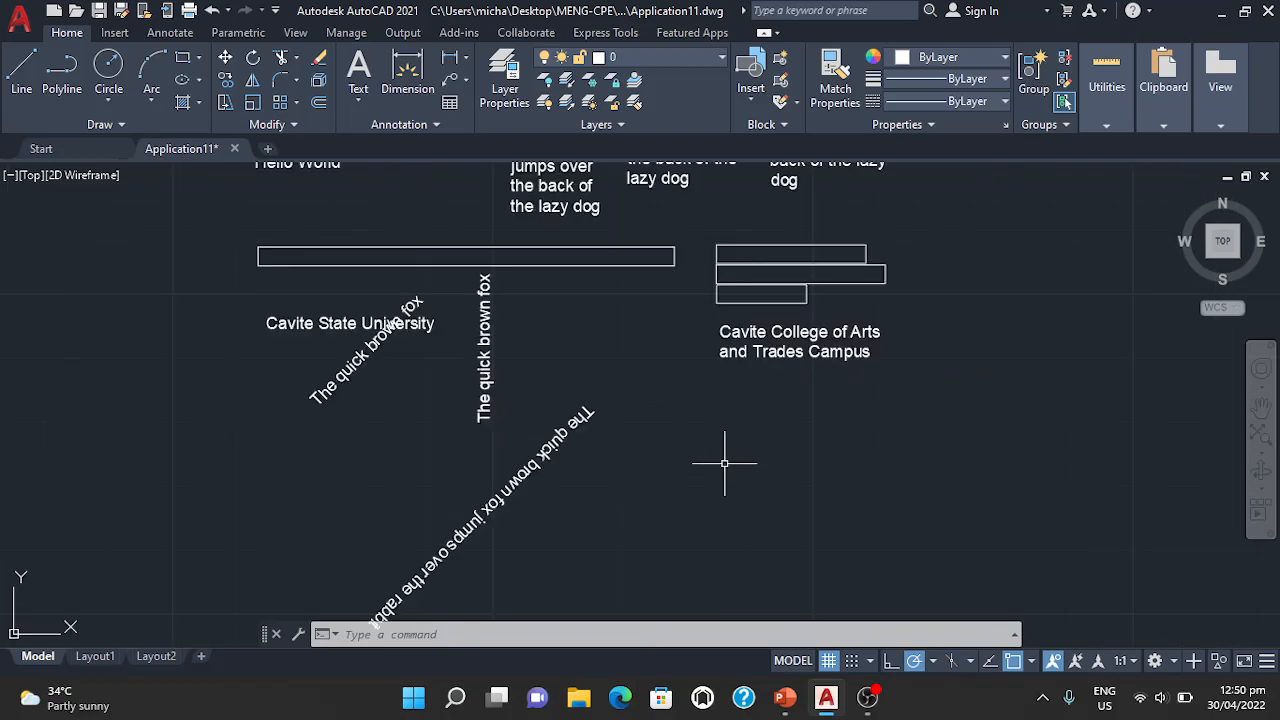
scroll(724, 463, "down", 3)
scroll(729, 440, "up", 3)
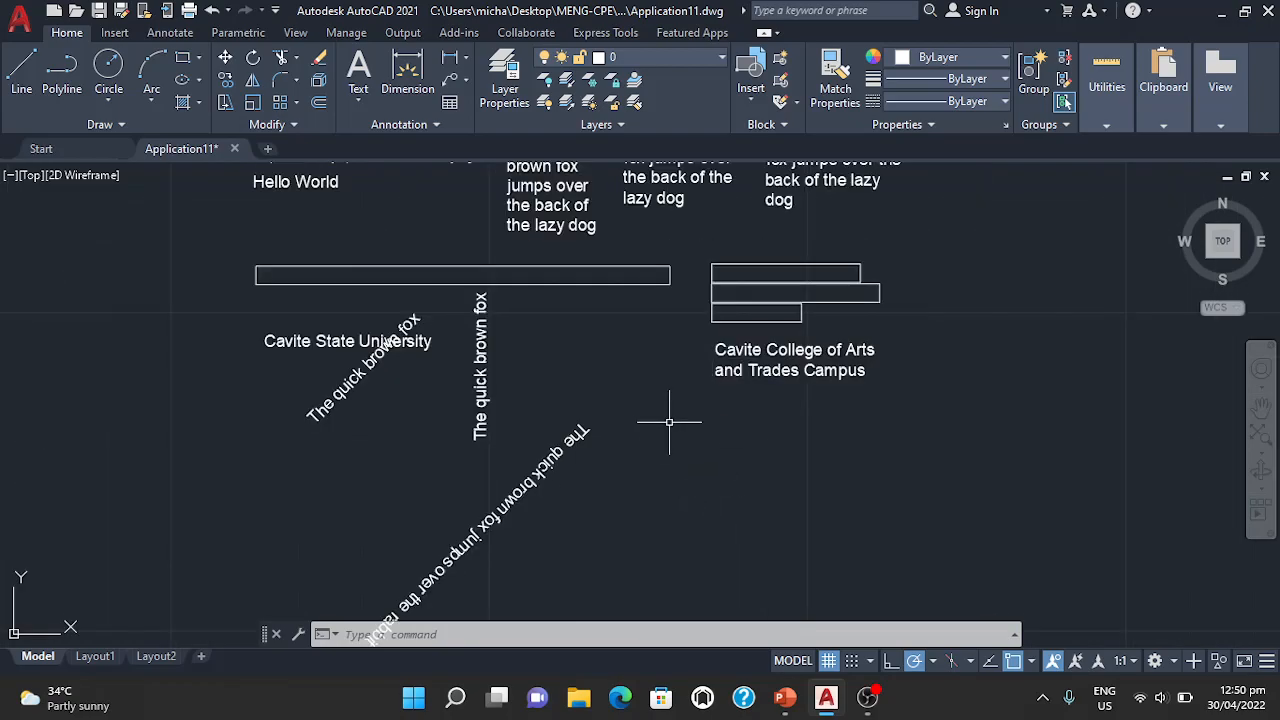
scroll(669, 423, "down", 3)
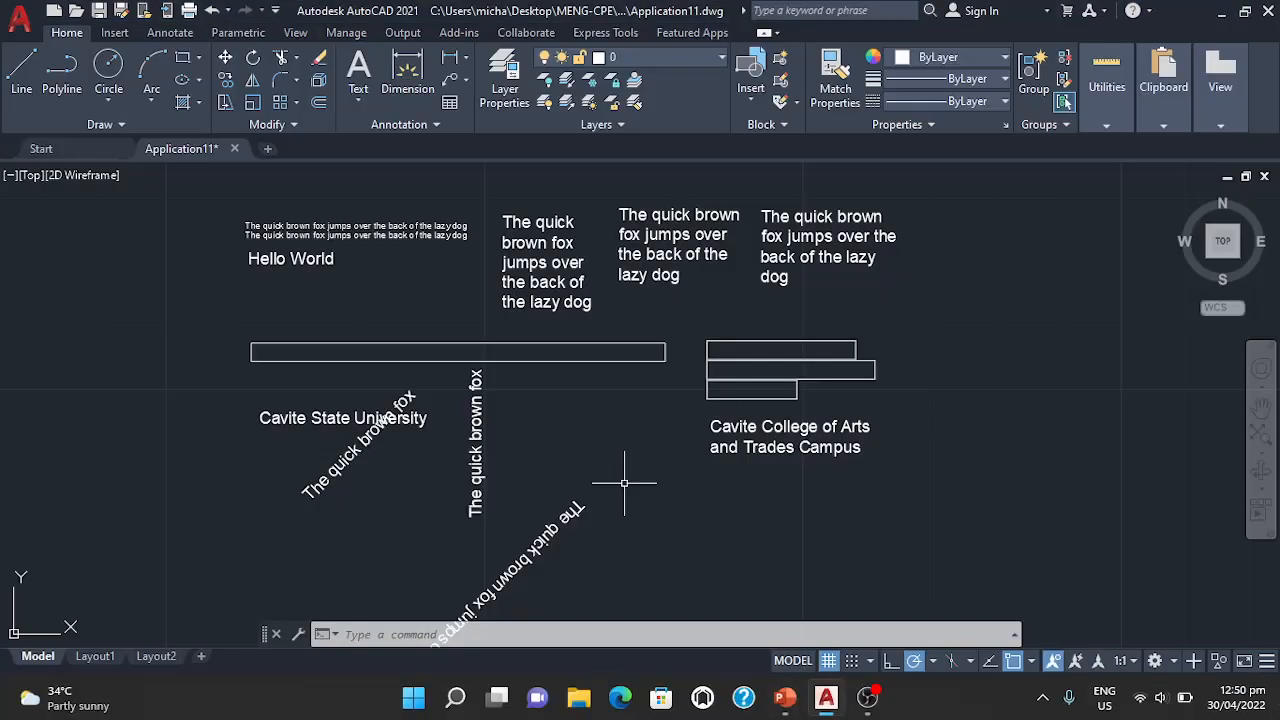
Open the text style settings with the STYLE command and choose Times New Roman as the font of the Standard style
left_click(577, 632)
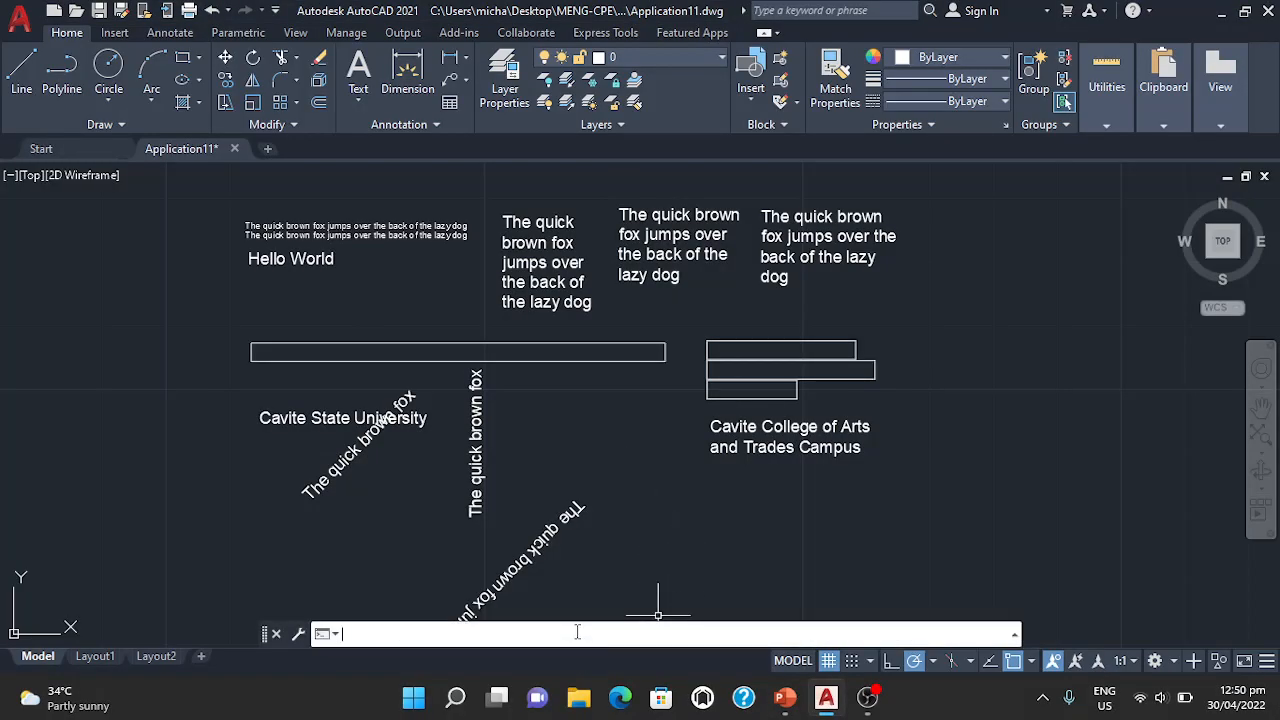
type("style")
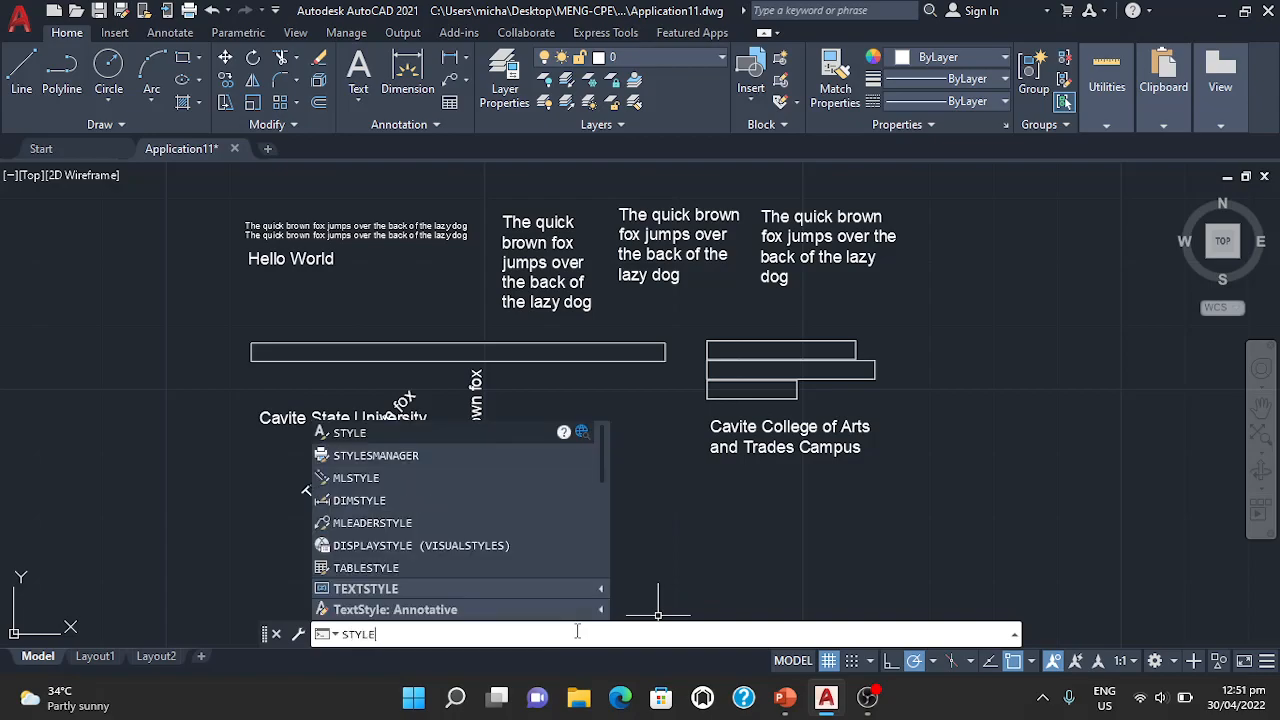
key("Return")
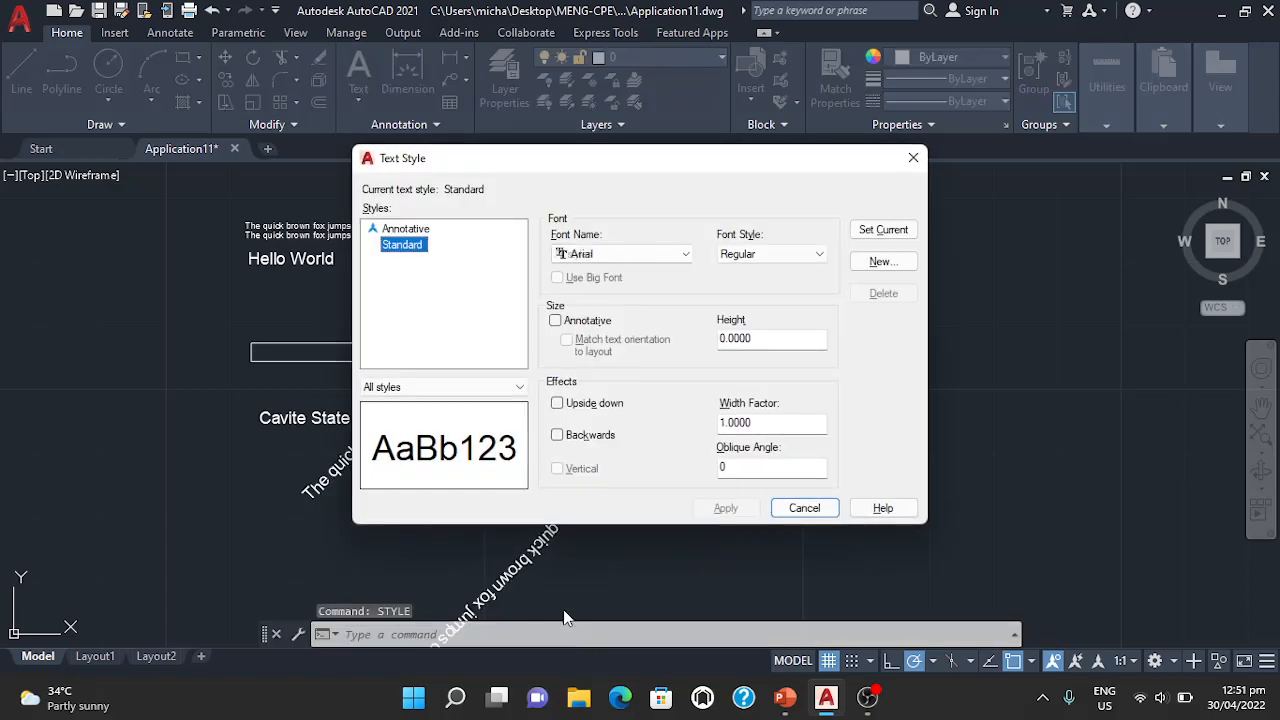
left_click(680, 254)
scroll(665, 382, "down", 2)
scroll(660, 383, "down", 20)
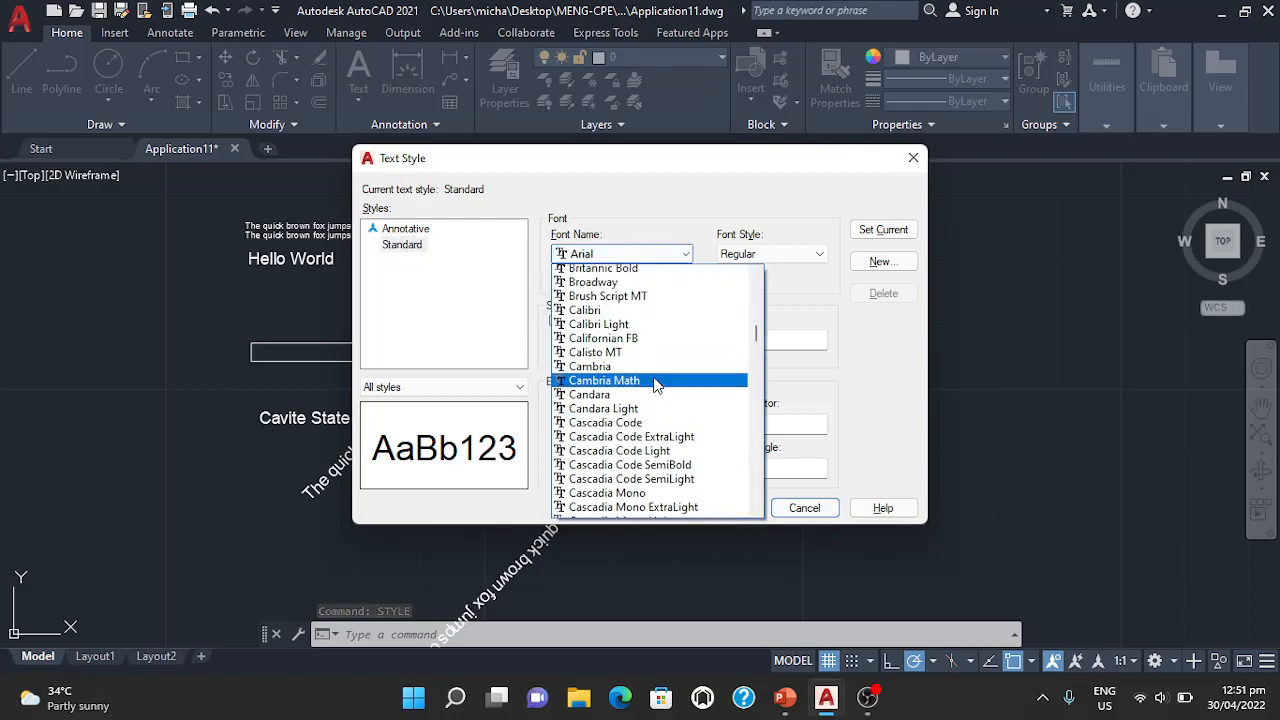
scroll(645, 385, "down", 20)
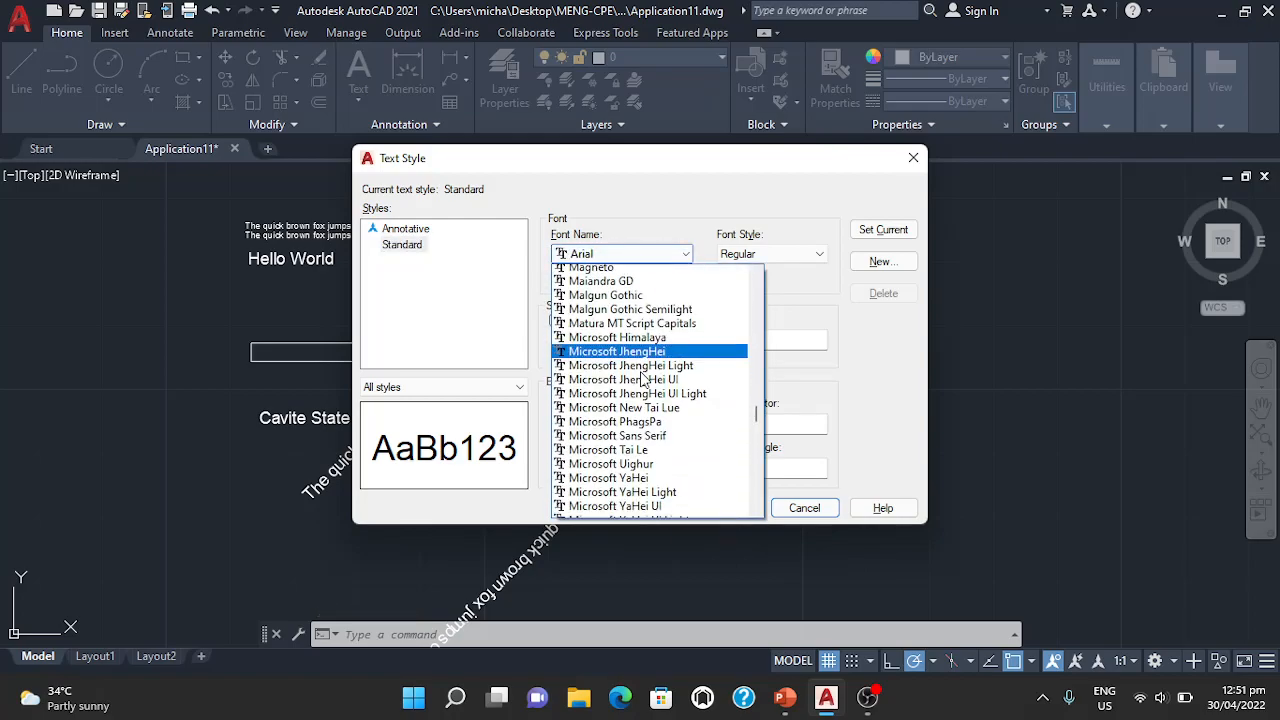
scroll(636, 370, "down", 20)
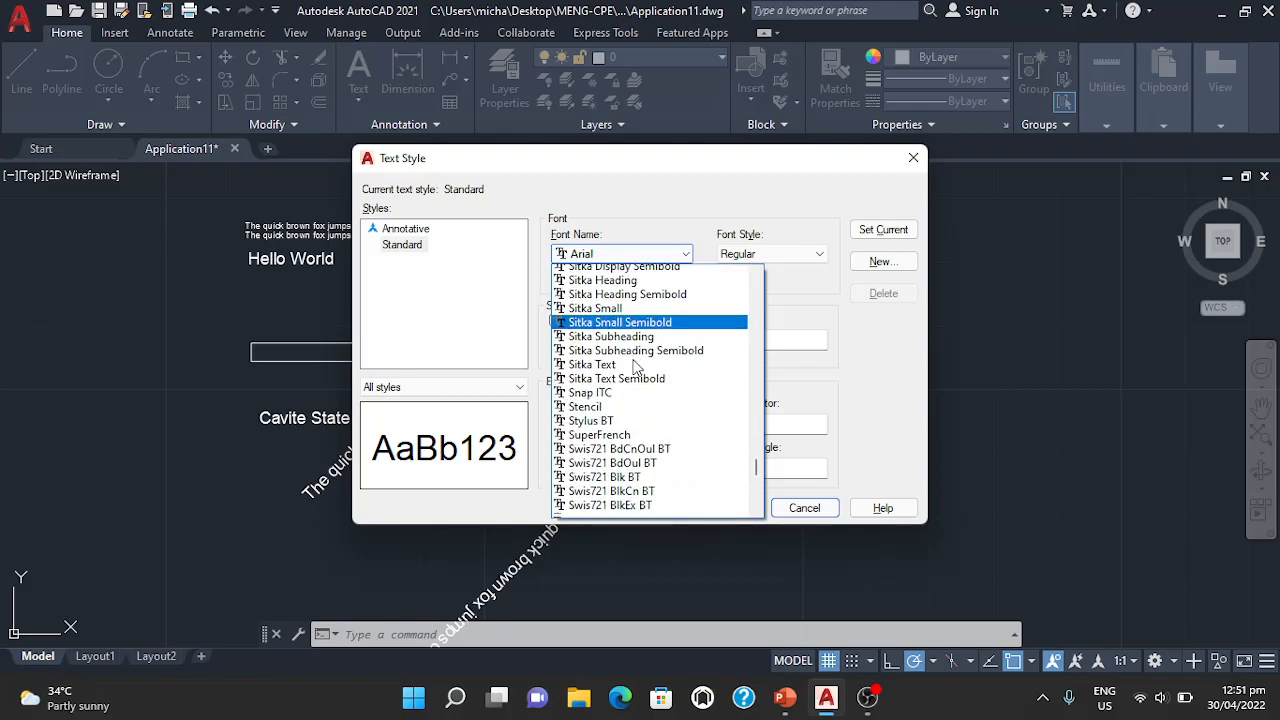
scroll(636, 361, "down", 1)
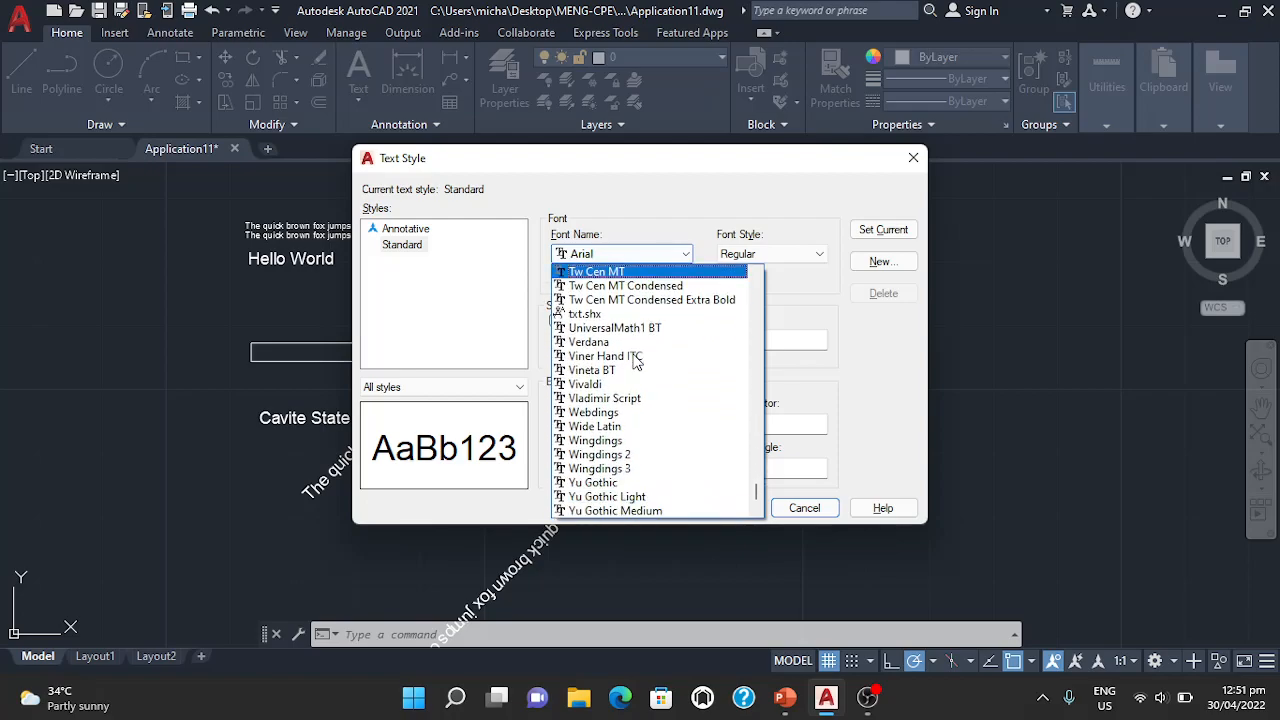
scroll(636, 362, "up", 4)
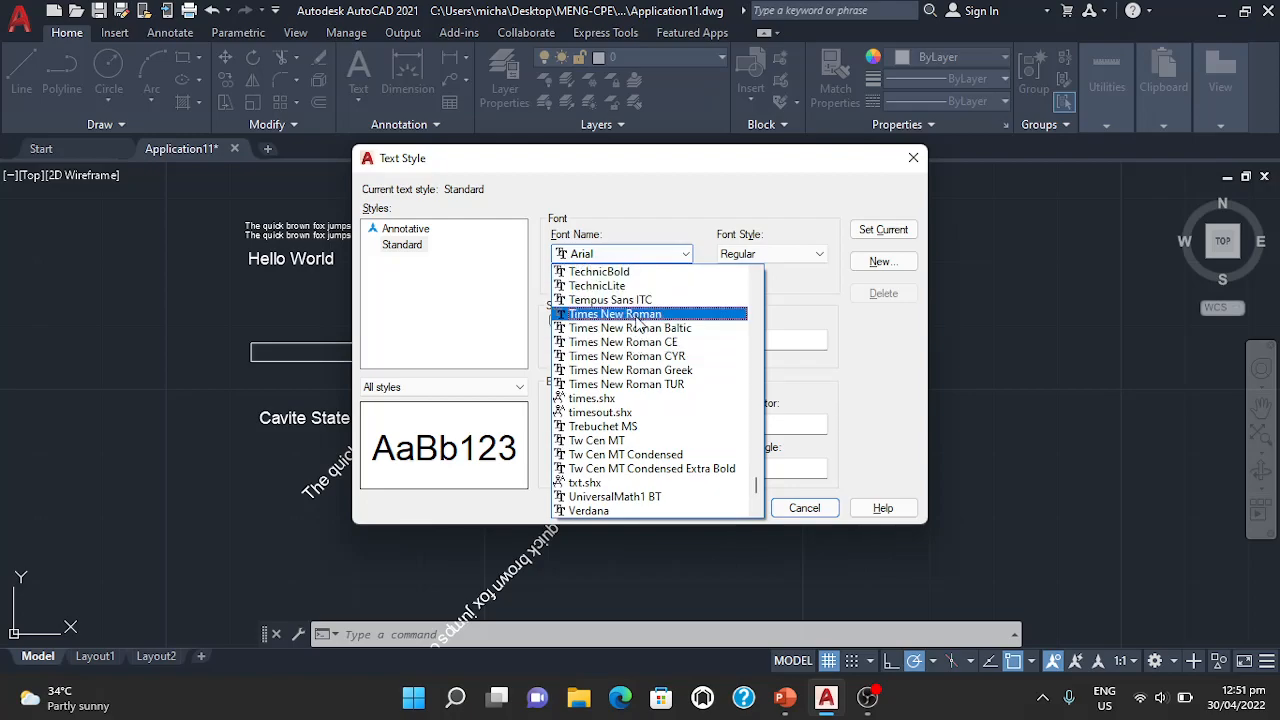
left_click(636, 316)
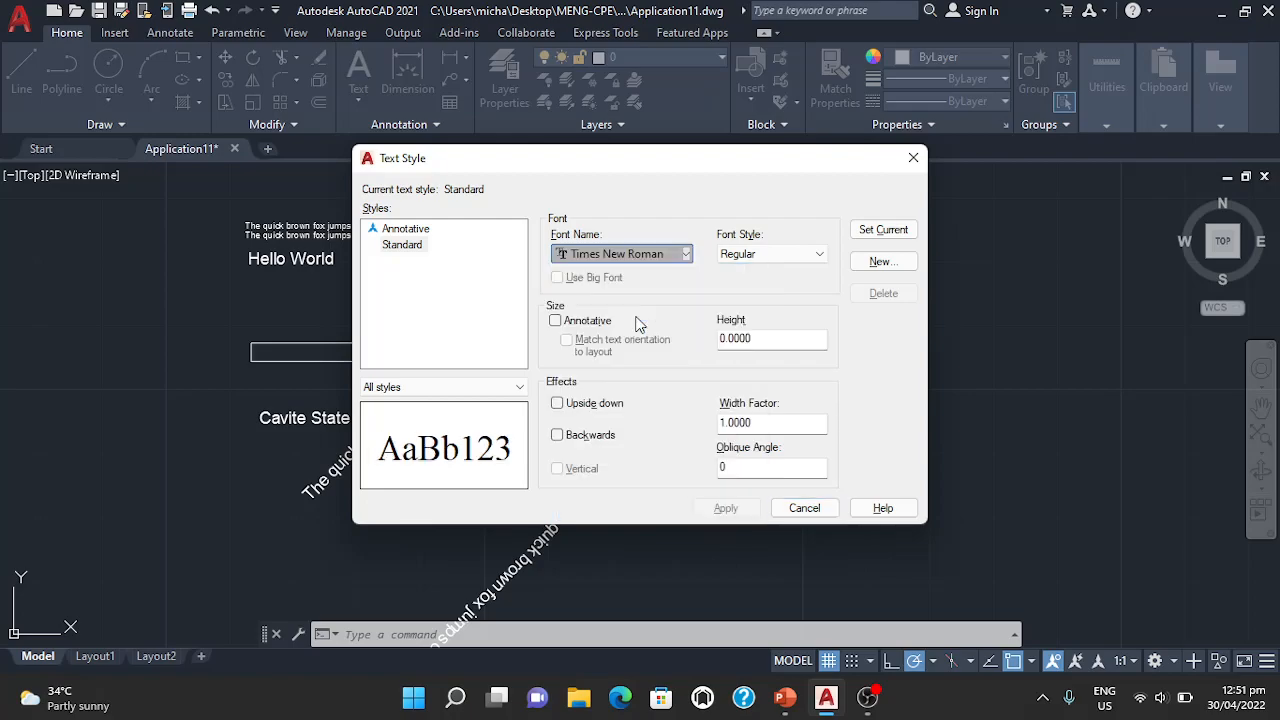
Set the Standard text style's height to 1, apply the style changes and close the text style settings
left_click(766, 338)
double_click(762, 338)
type("1")
left_click(745, 510)
left_click(800, 510)
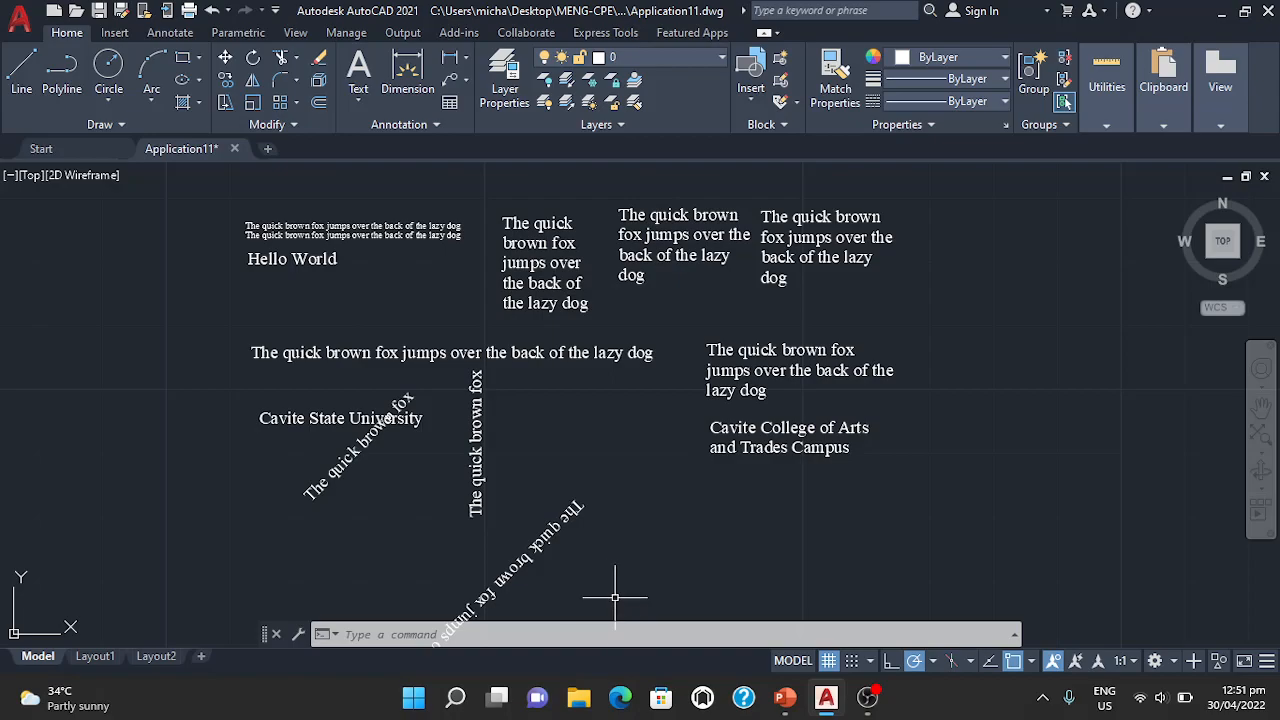
Reopen the text style settings with STYLE, turn on the Upside down effect for the Standard style and apply it
left_click(601, 631)
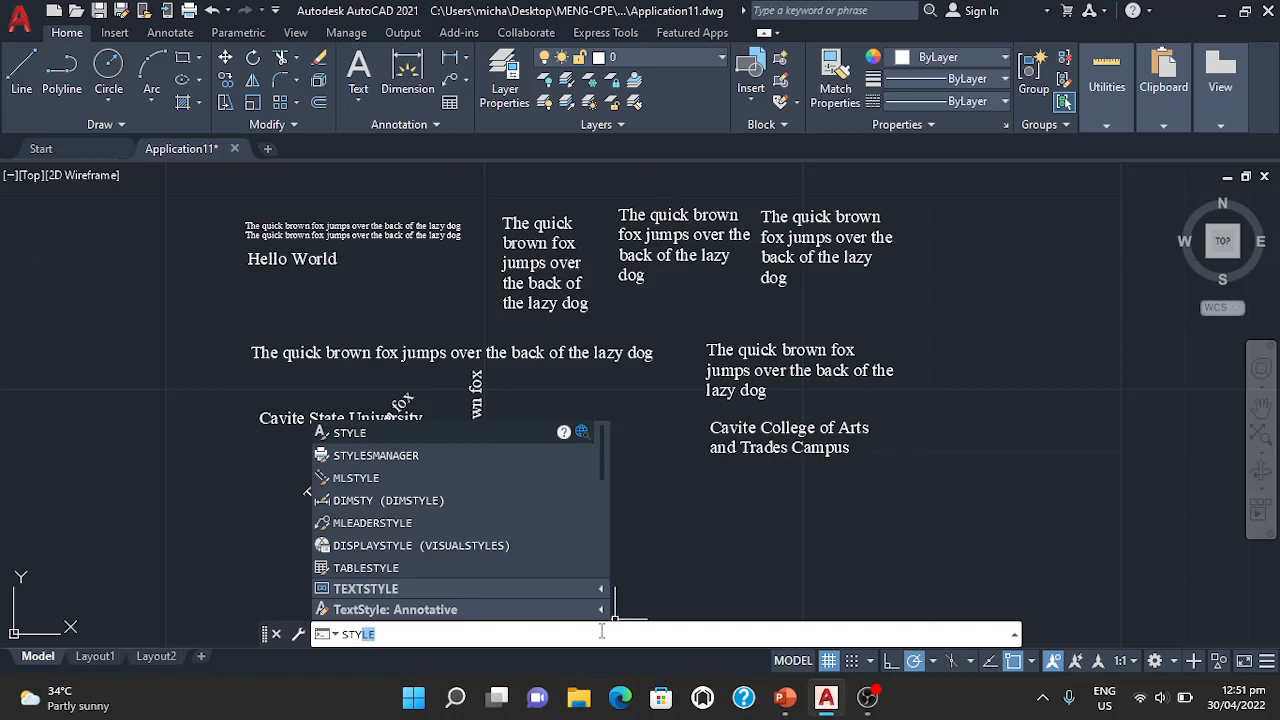
type("sty")
key("Return")
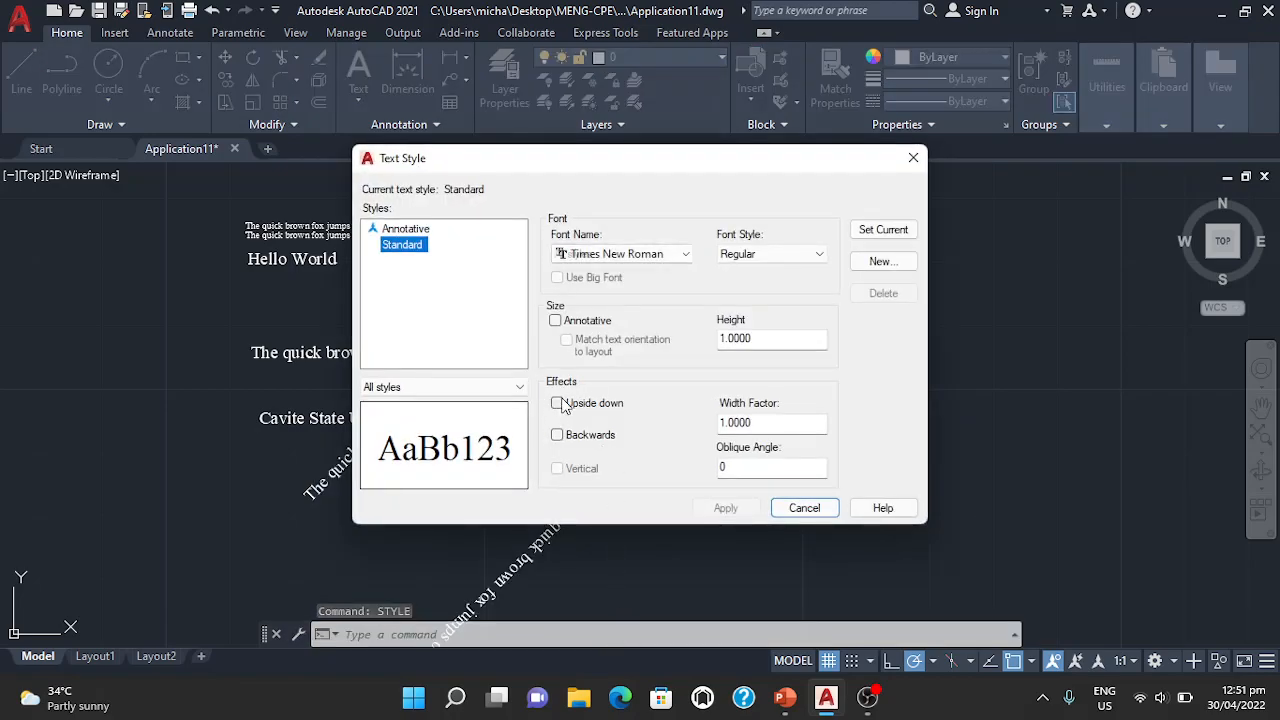
left_click(558, 403)
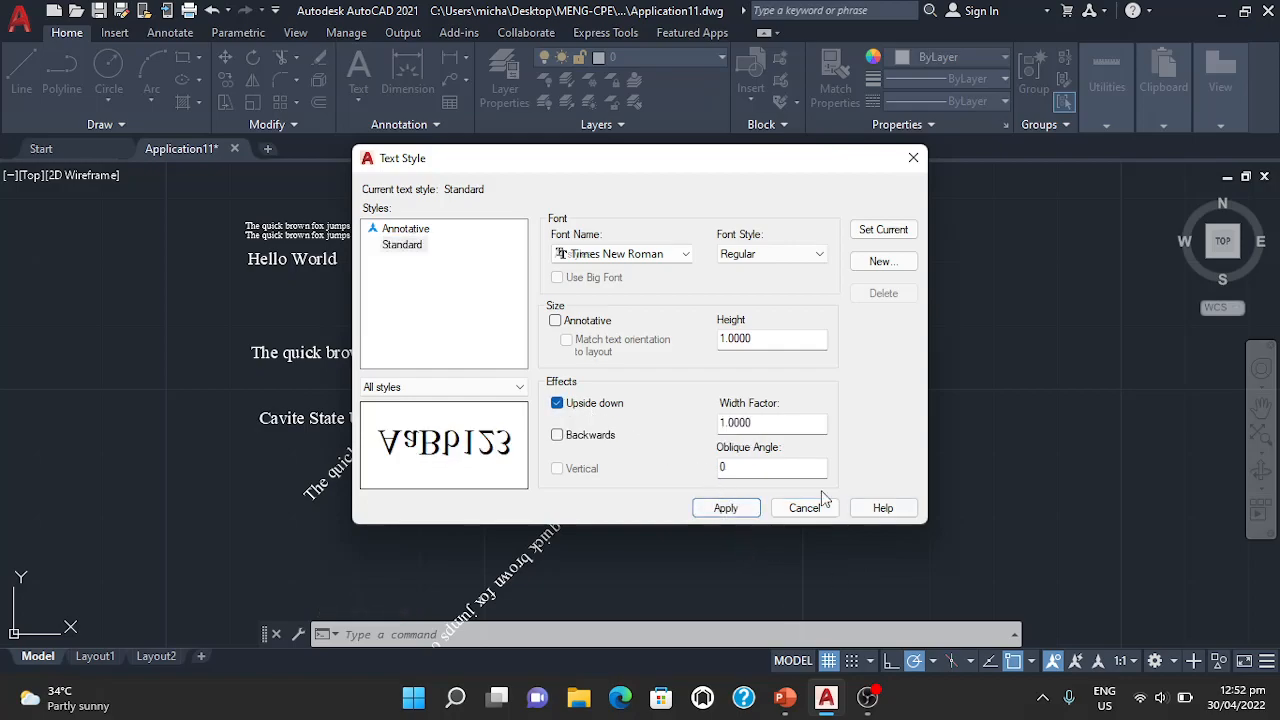
left_click(725, 506)
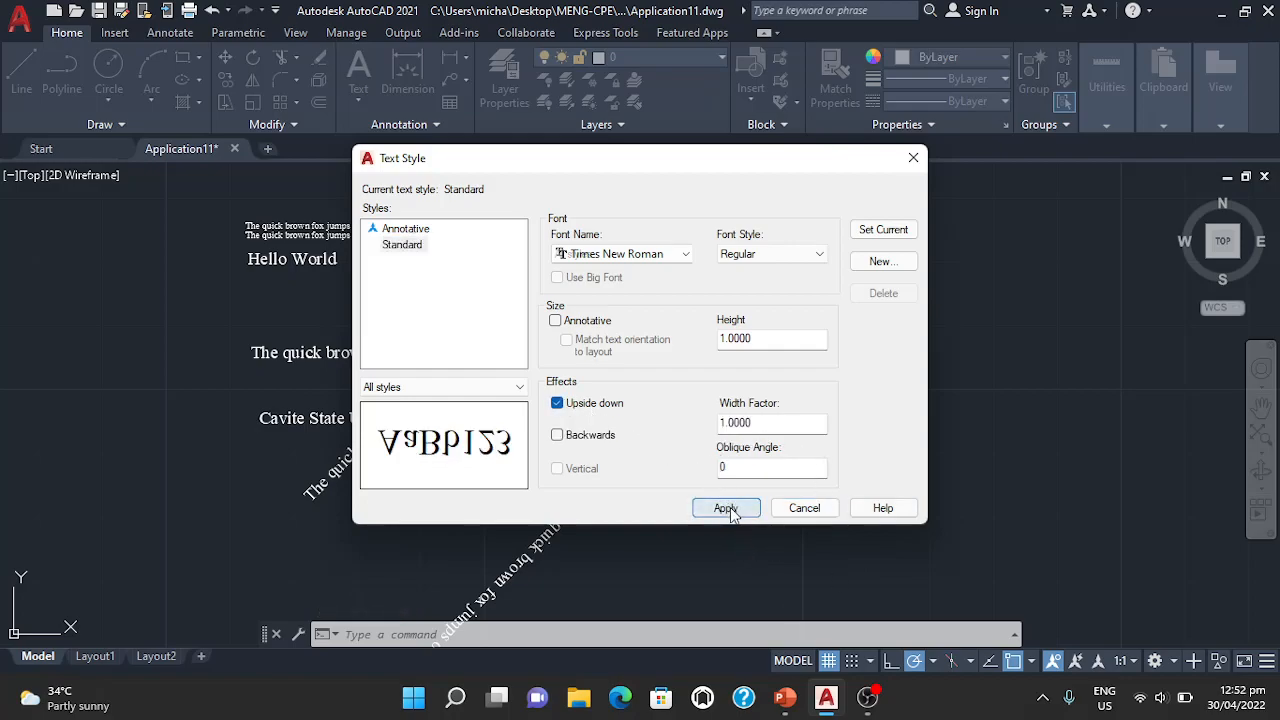
left_click(804, 508)
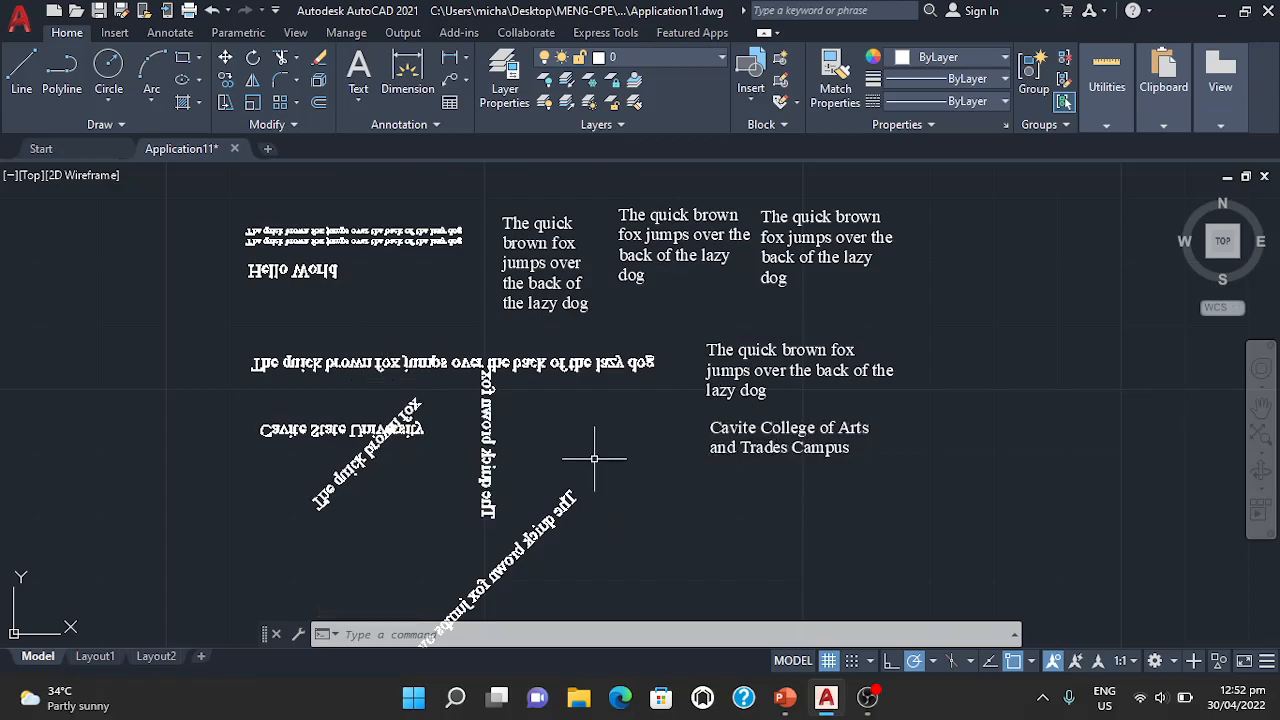
Add the Backwards effect to the Standard text style with STYLE, apply it and inspect the mirrored text in the drawing
type("st")
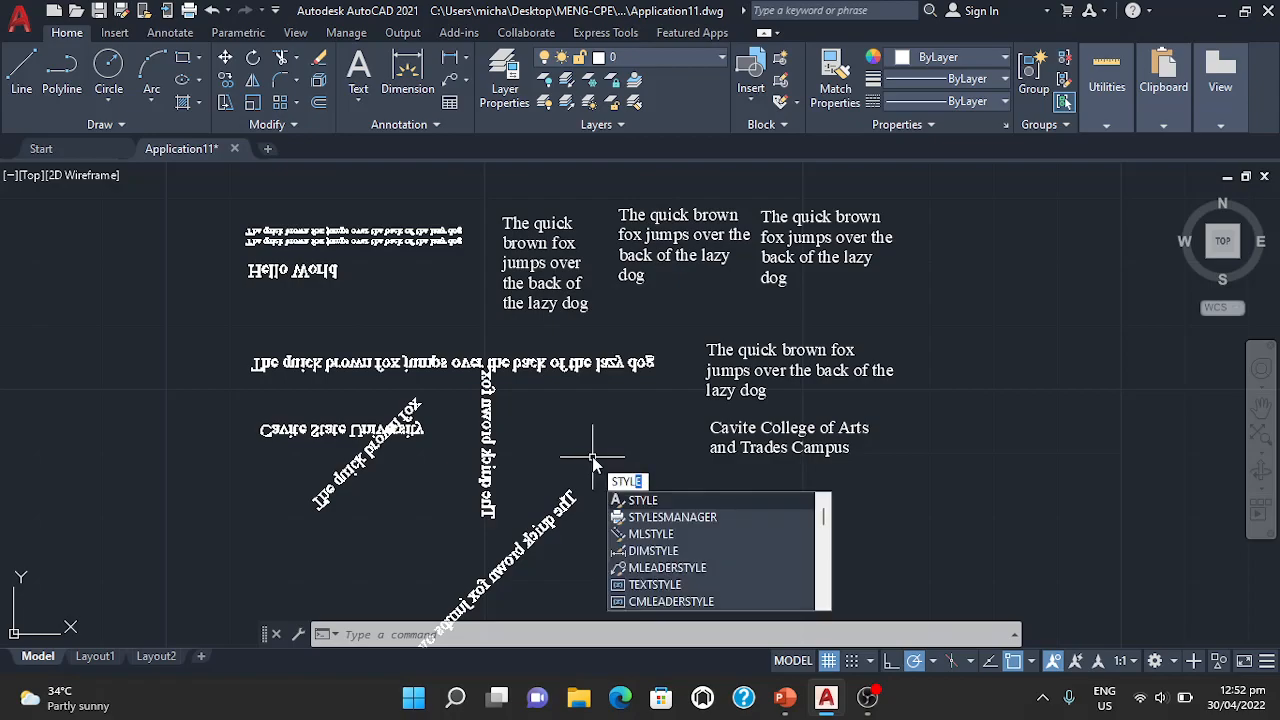
key("Return")
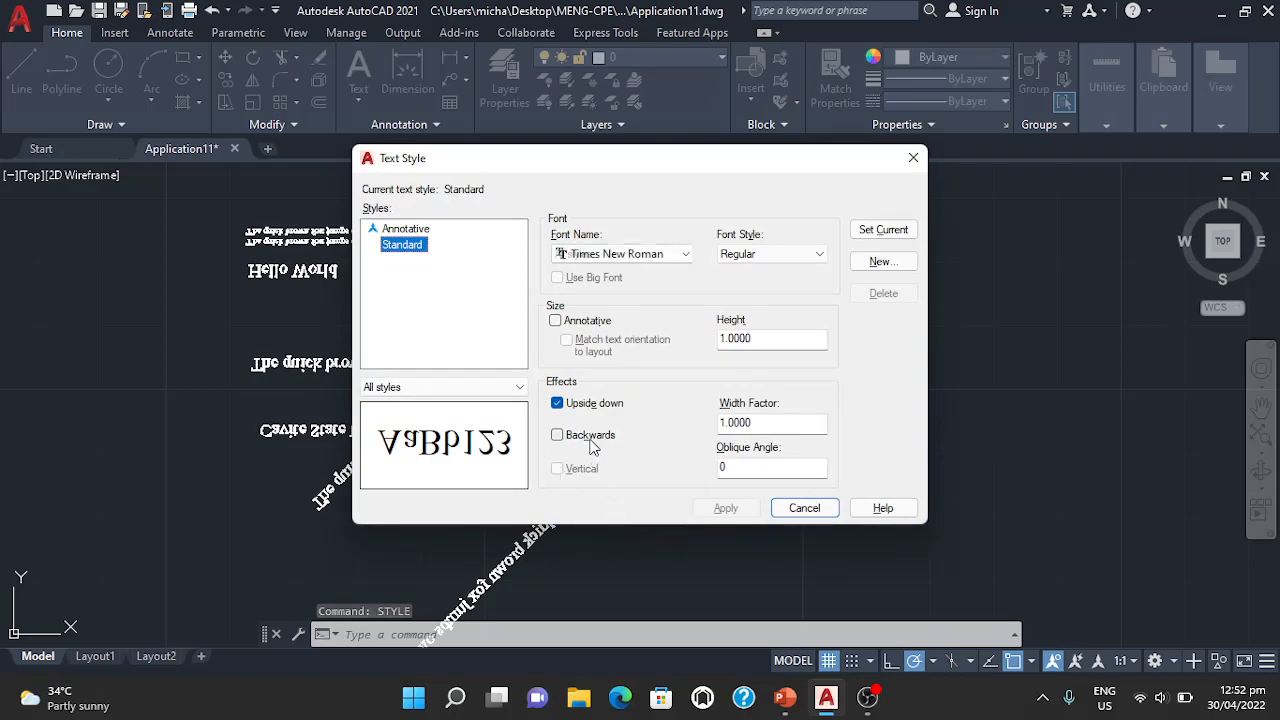
left_click(558, 436)
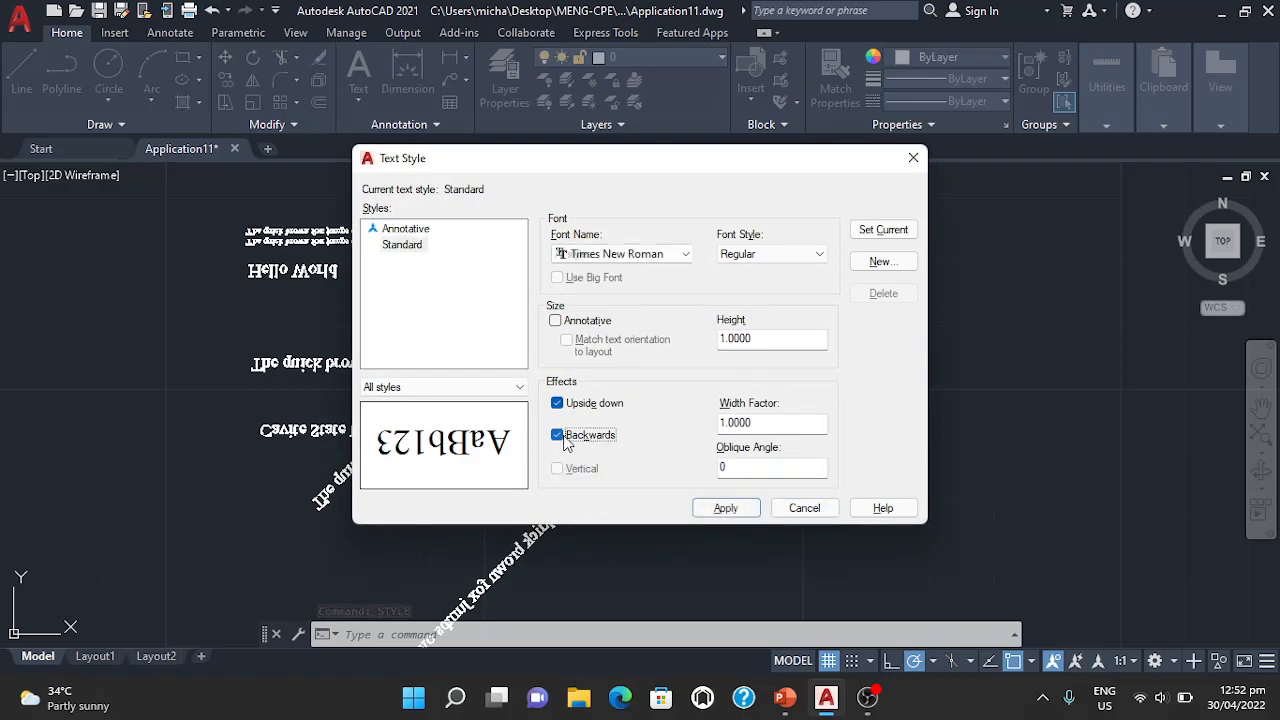
left_click(726, 508)
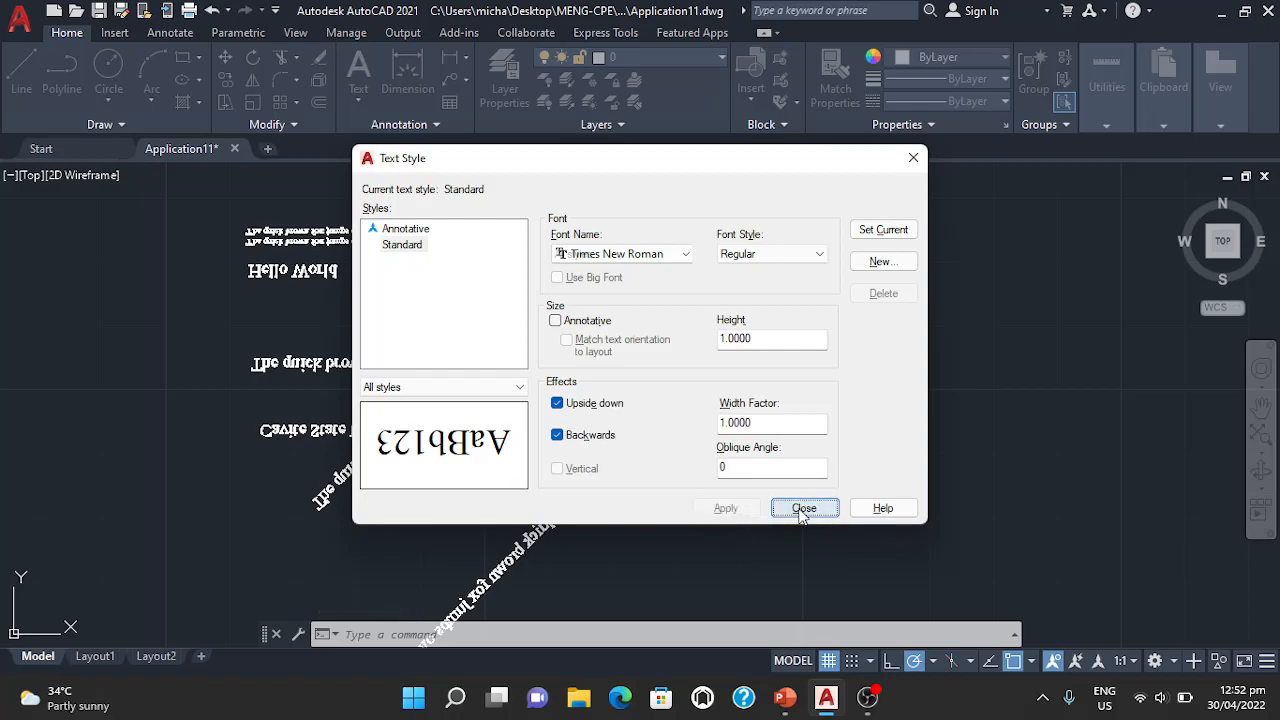
left_click(804, 508)
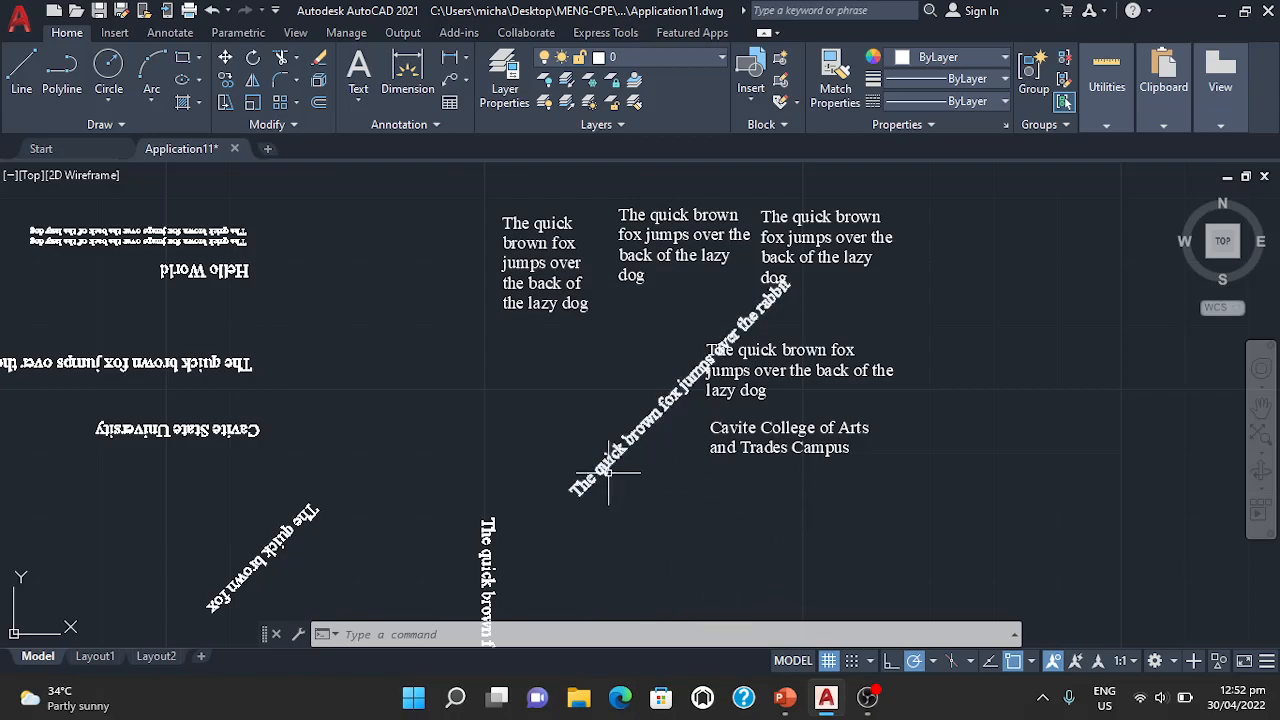
scroll(324, 534, "up", 2)
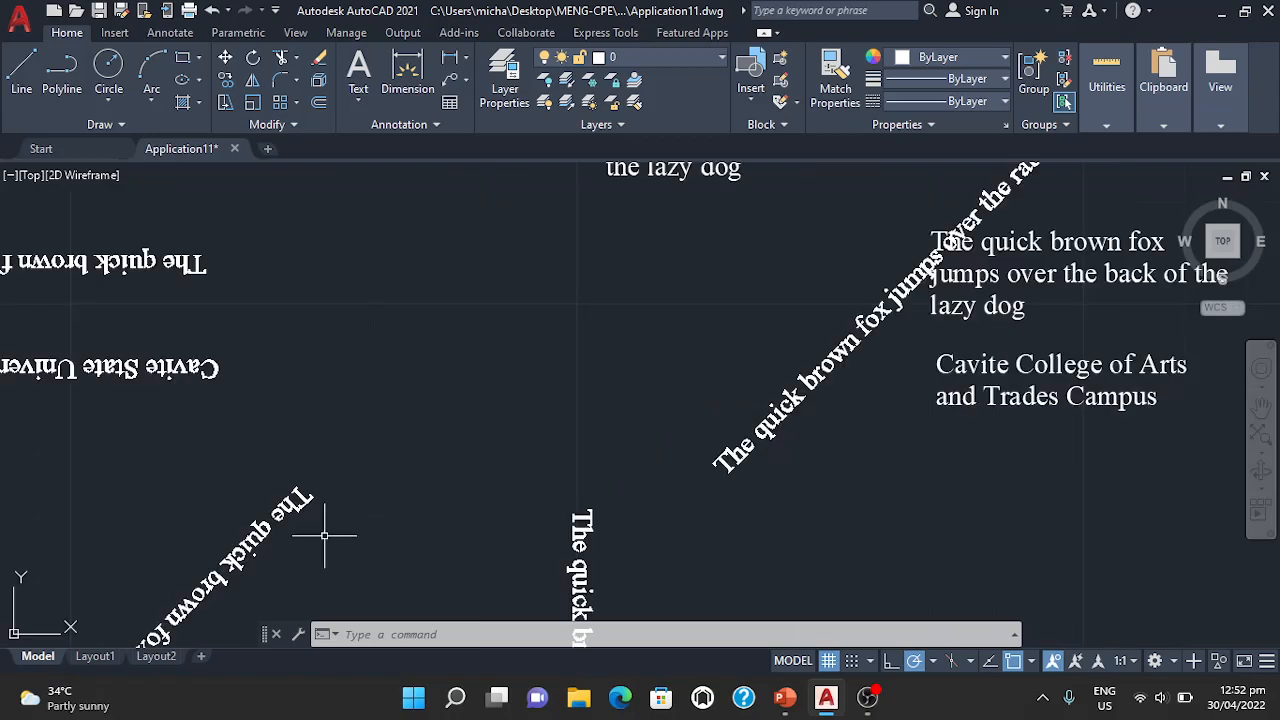
scroll(324, 534, "down", 2)
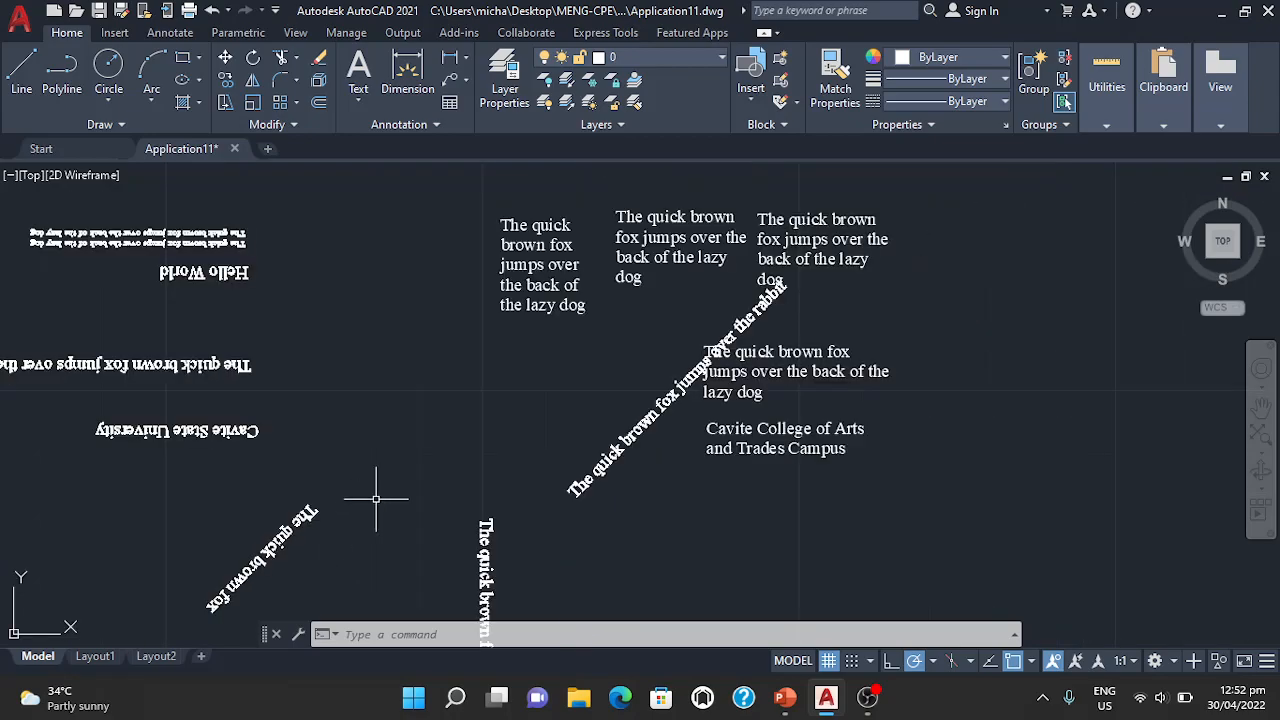
Open the text style settings with STYLE and set the Standard style's font to Arial and its height to 0
left_click(393, 634)
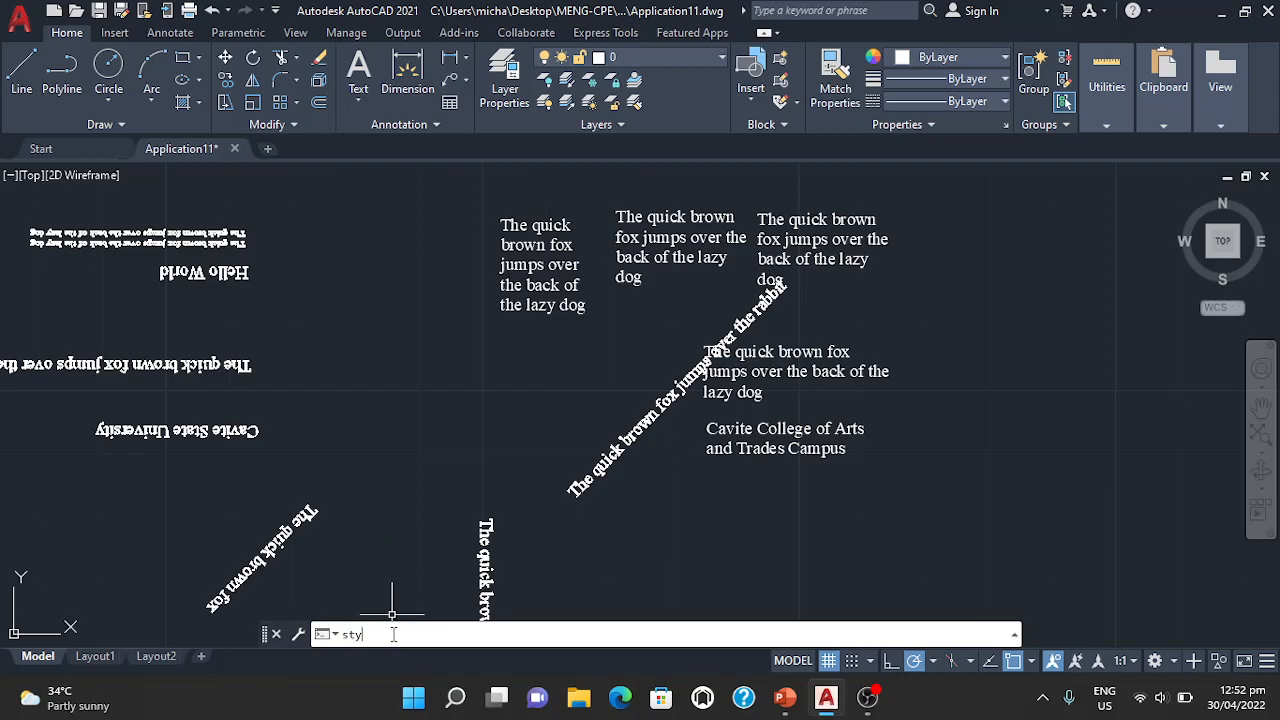
type("styk")
key("BackSpace")
type("le")
key("Return")
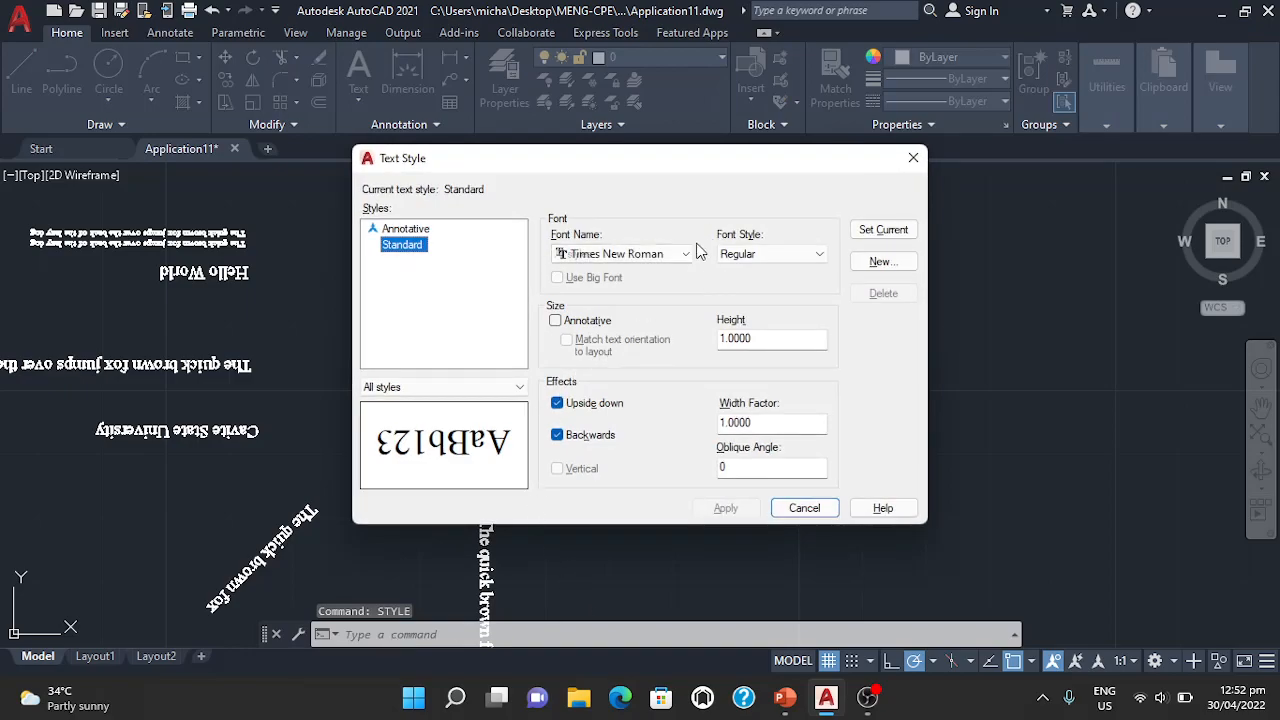
left_click(645, 254)
scroll(636, 325, "up", 5)
scroll(639, 328, "up", 6)
key("a")
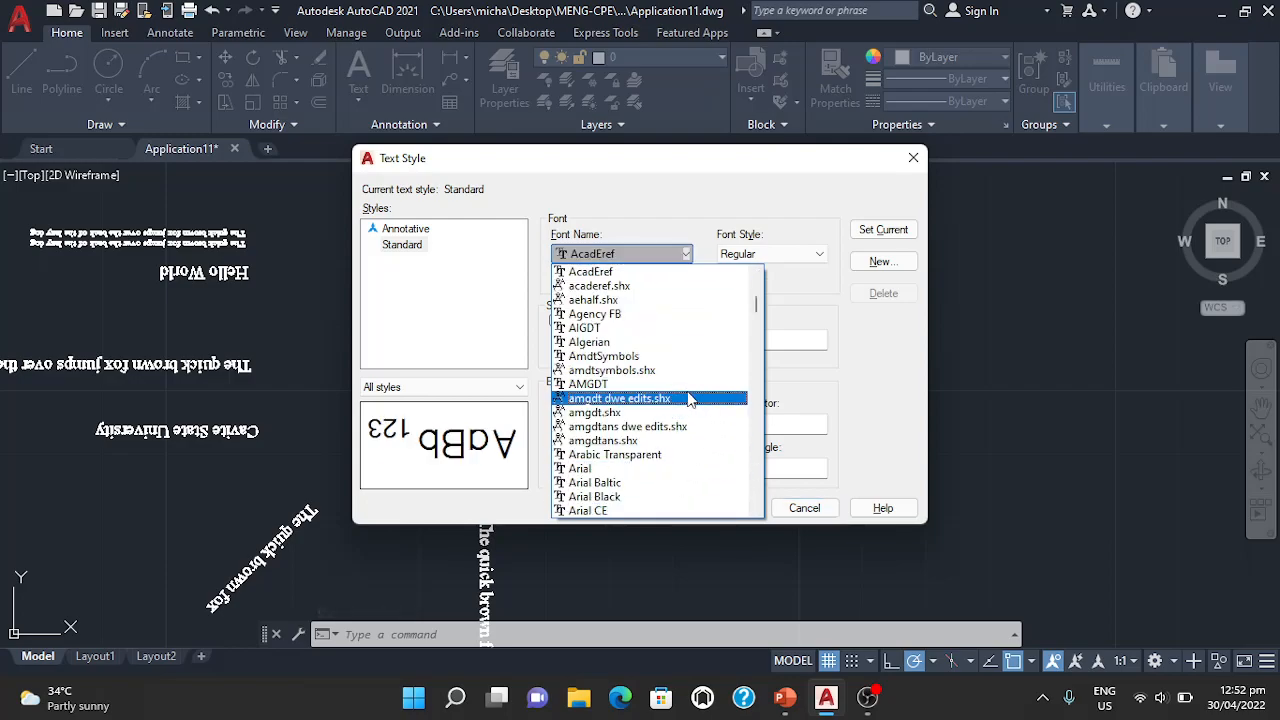
left_click(650, 468)
left_click(748, 340)
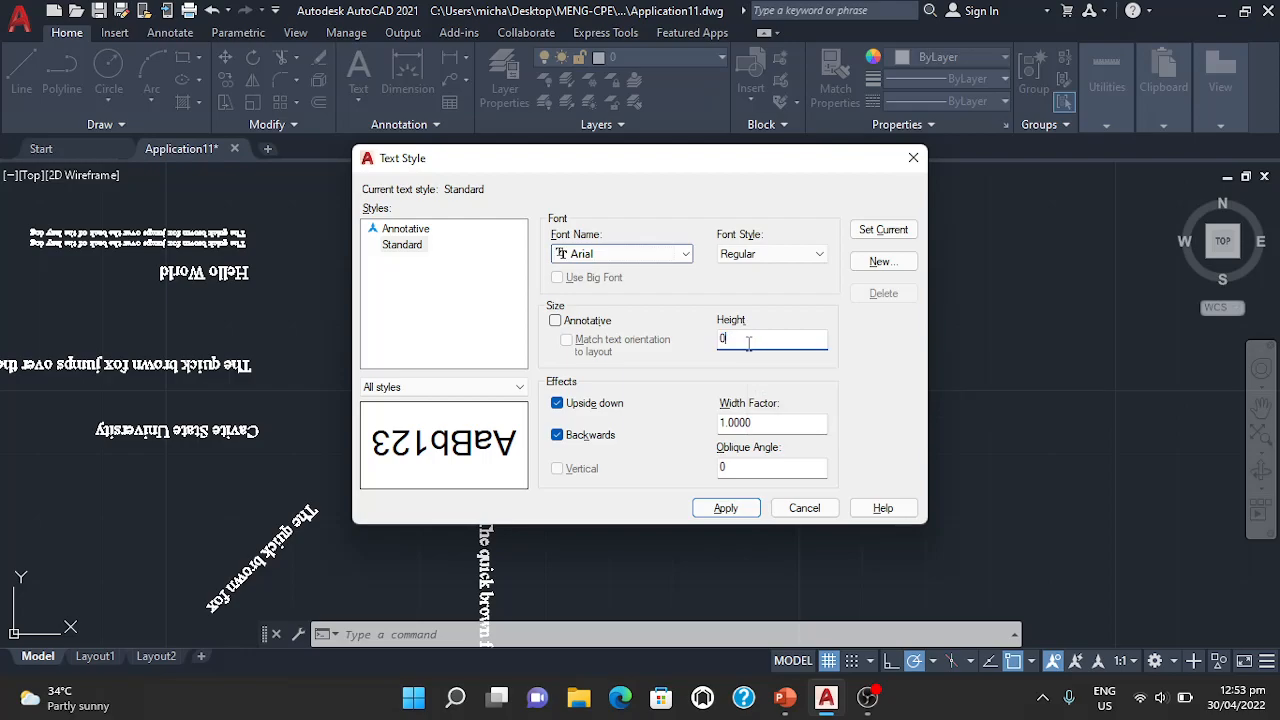
Turn off the Upside down and Backwards effects of the Standard style, apply the changes and close the settings
left_click(597, 403)
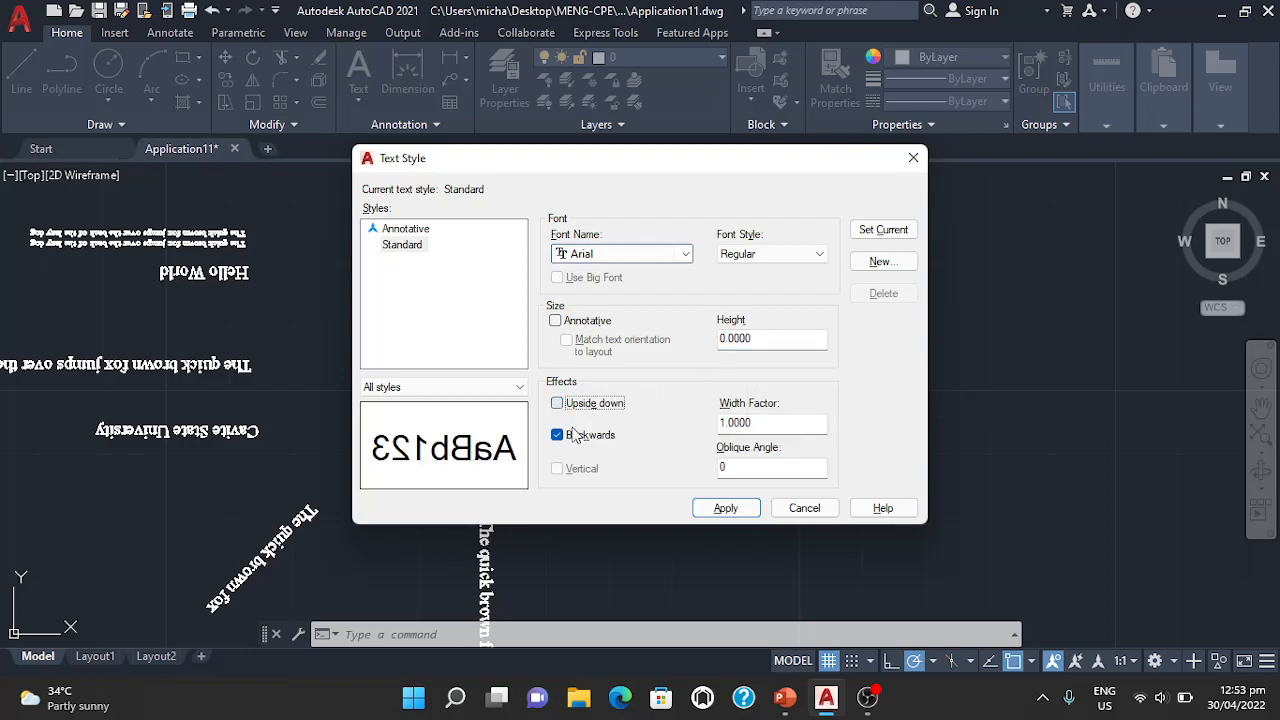
left_click(566, 436)
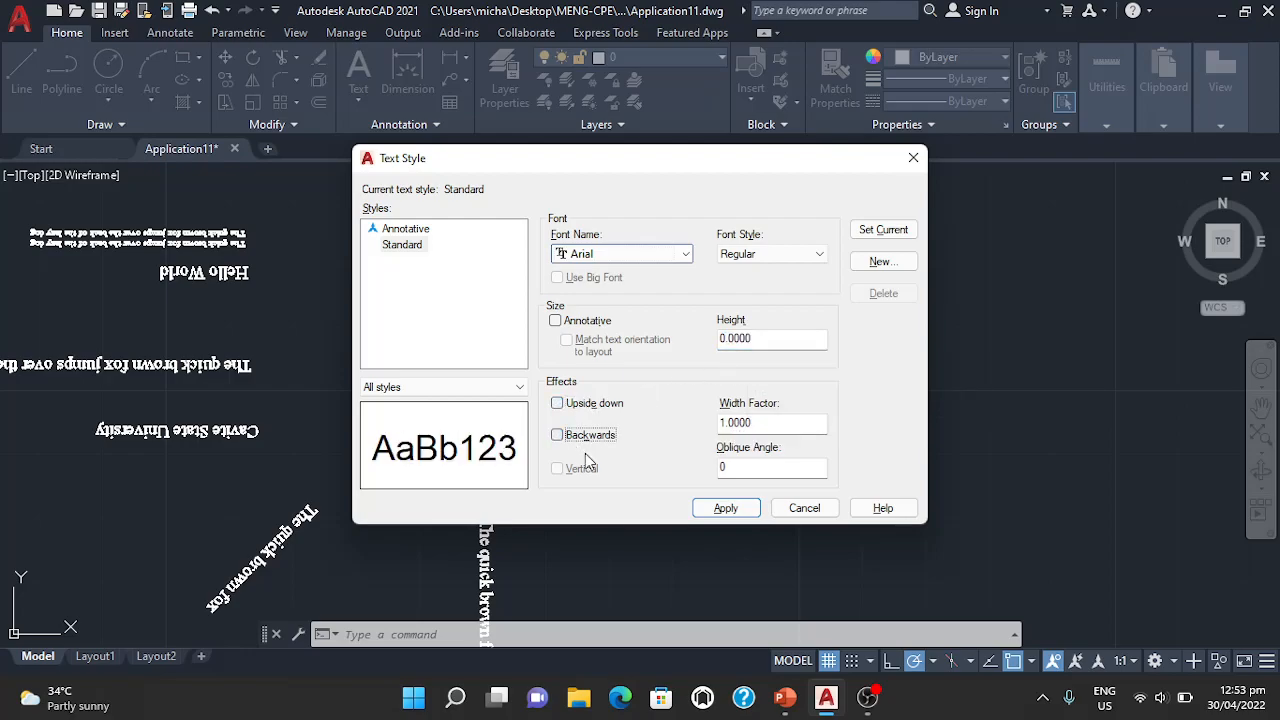
left_click(730, 510)
left_click(803, 509)
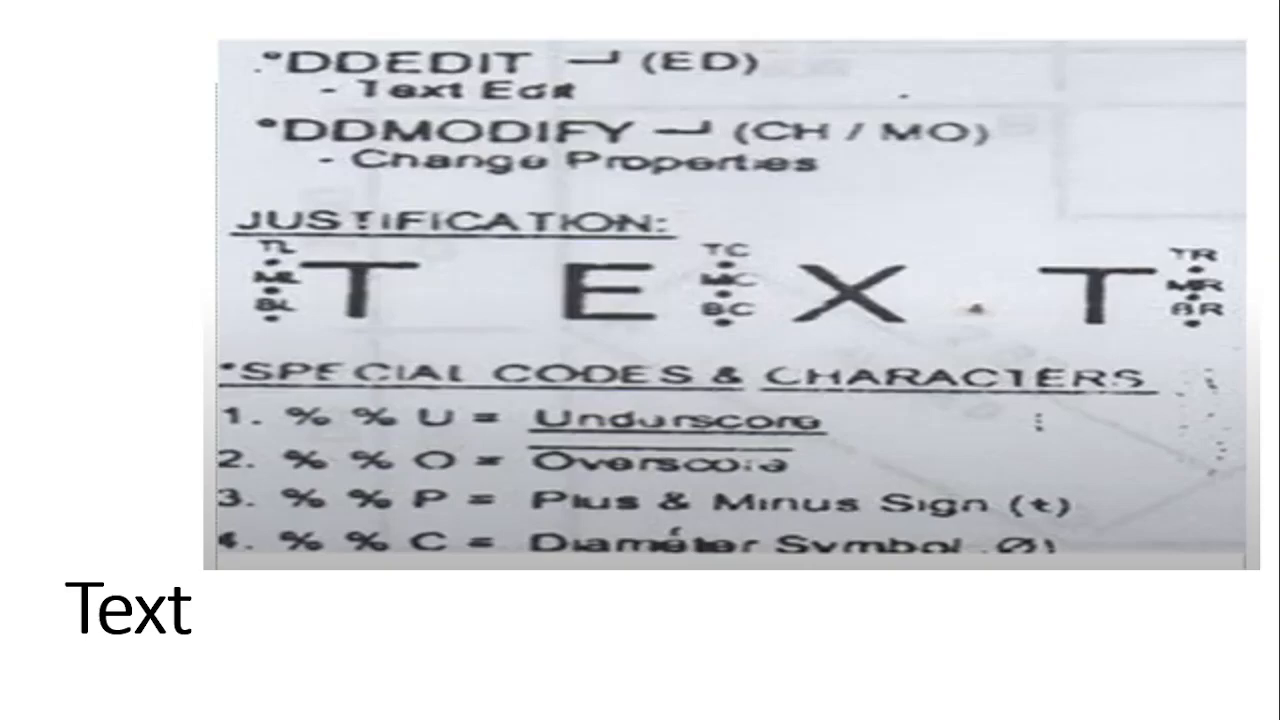
Switch back to AutoCAD and change the "Hello World" text to "Hi World!" with the DDEDIT command
key("alt+Tab")
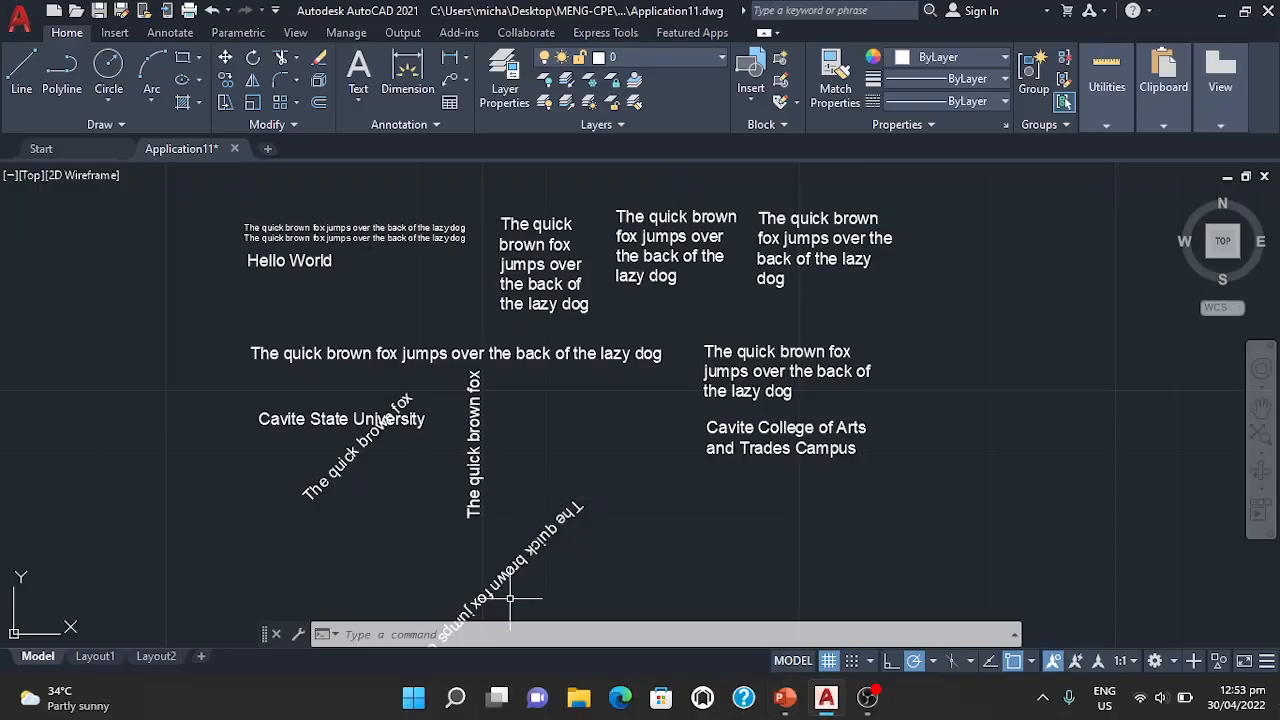
left_click(515, 638)
type("dde")
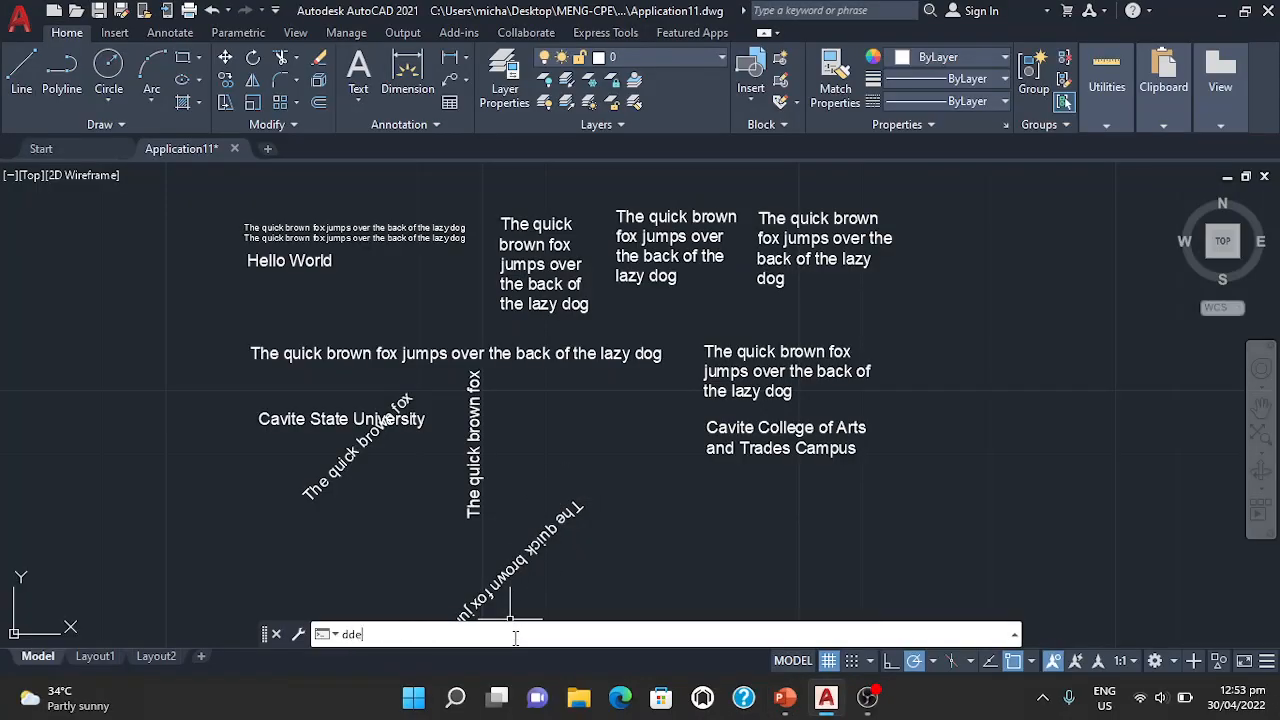
type("dit")
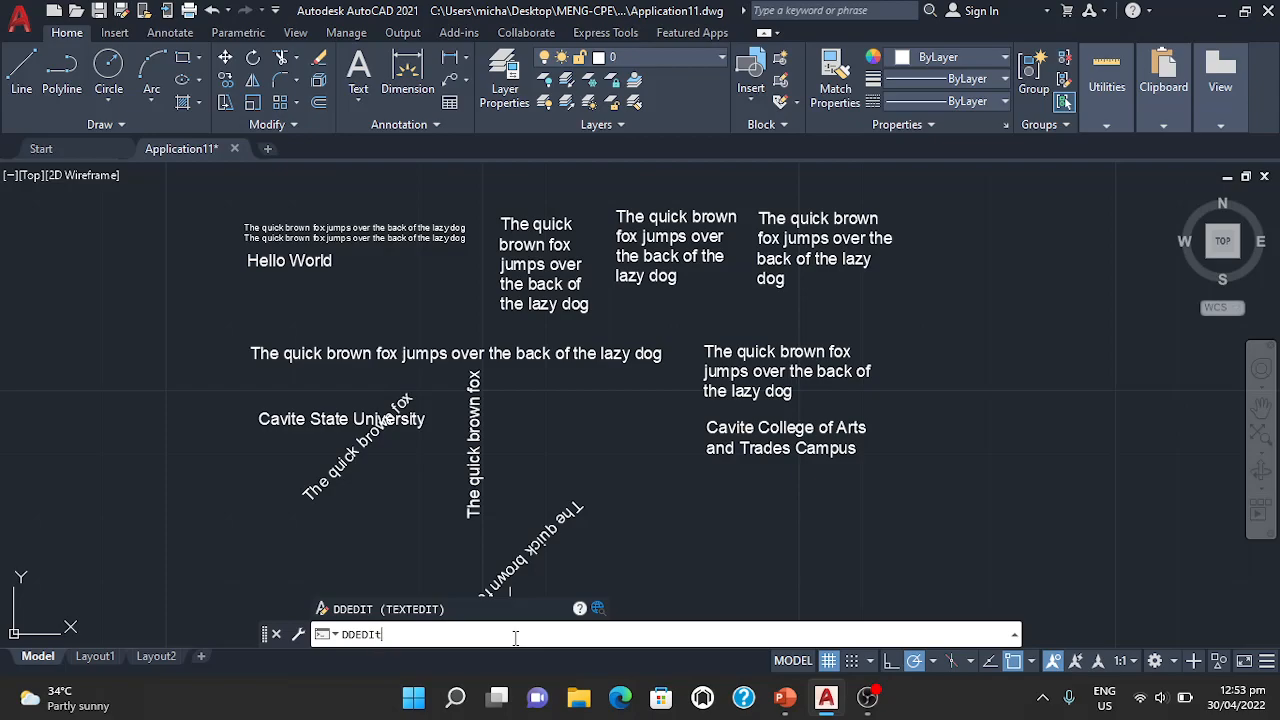
key("Return")
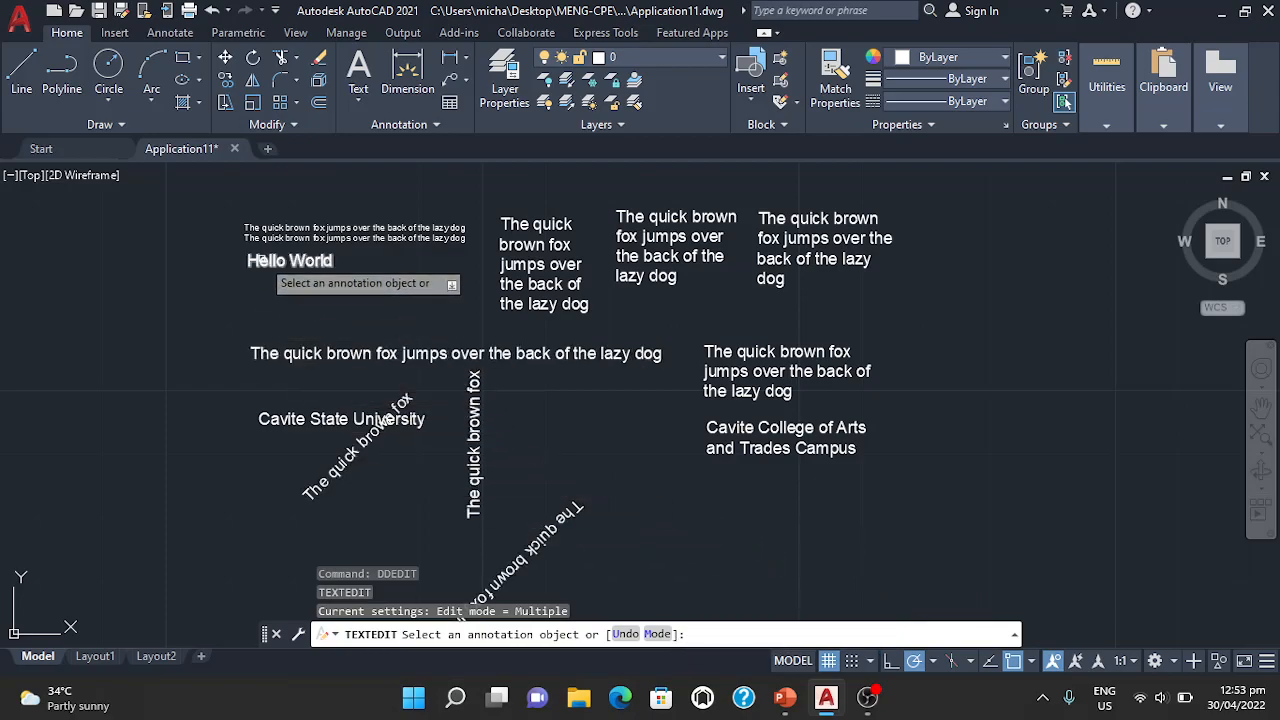
left_click(260, 258)
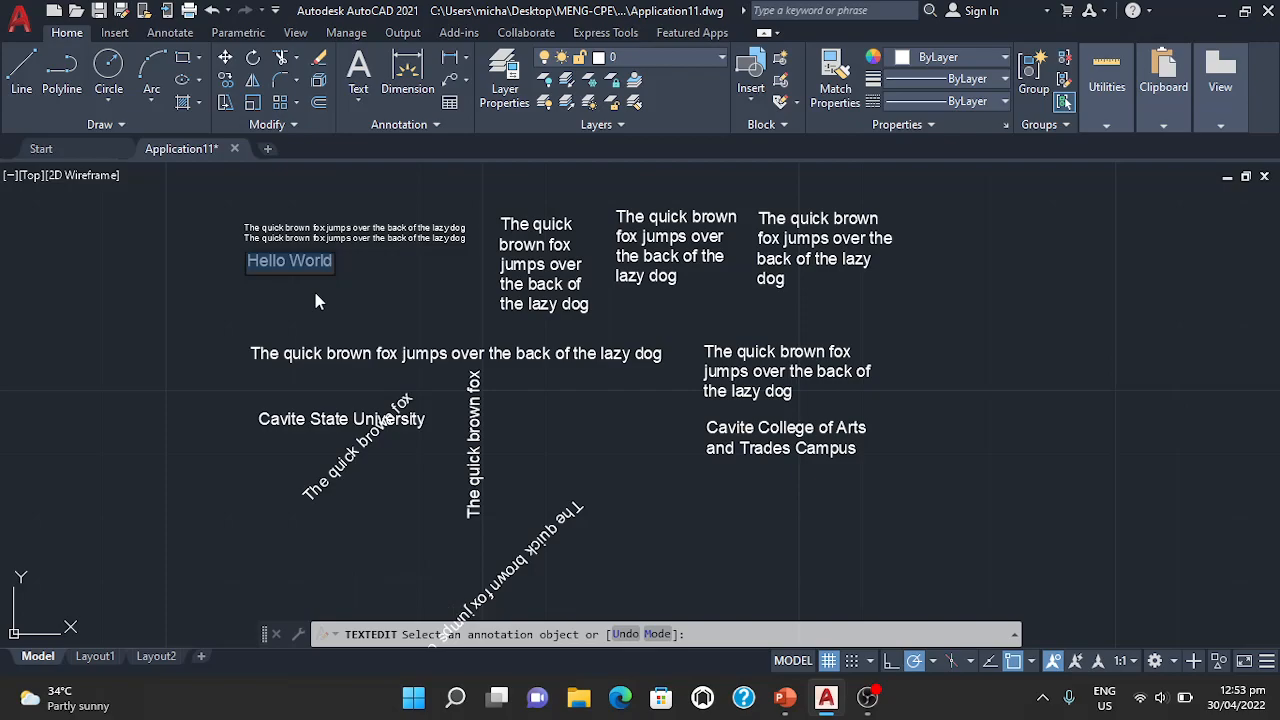
type("Hi W")
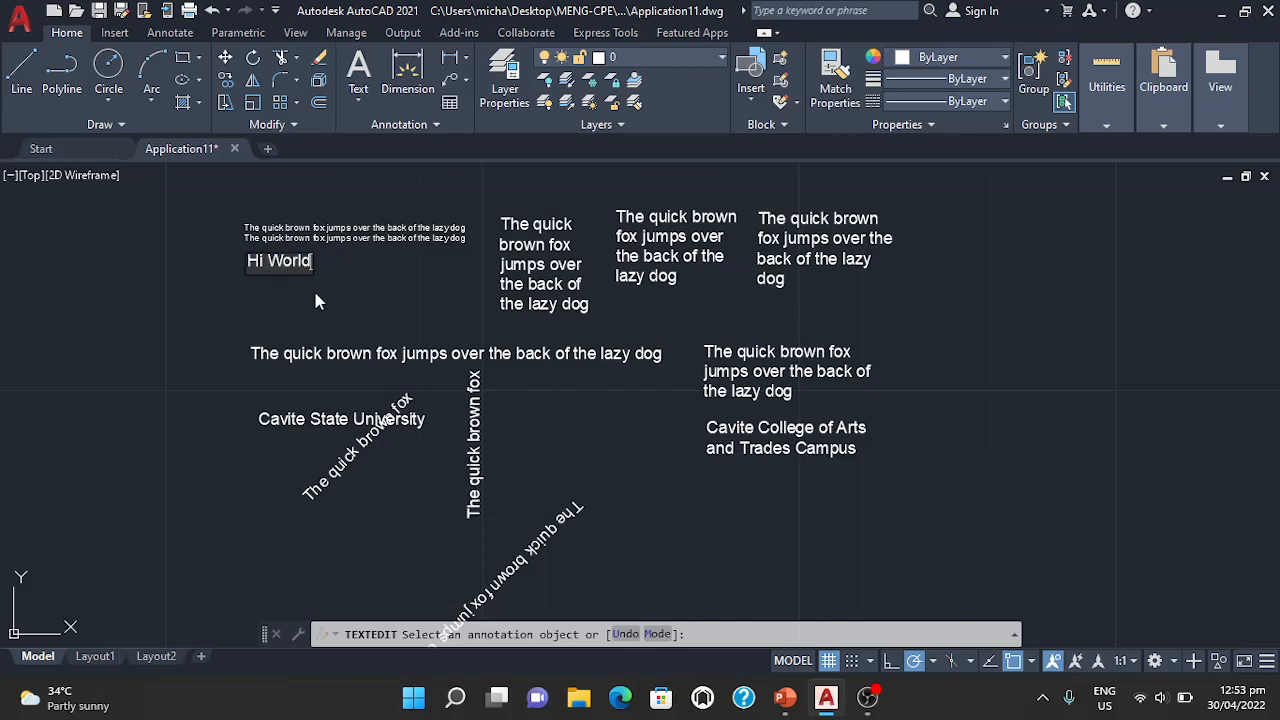
left_click(338, 296)
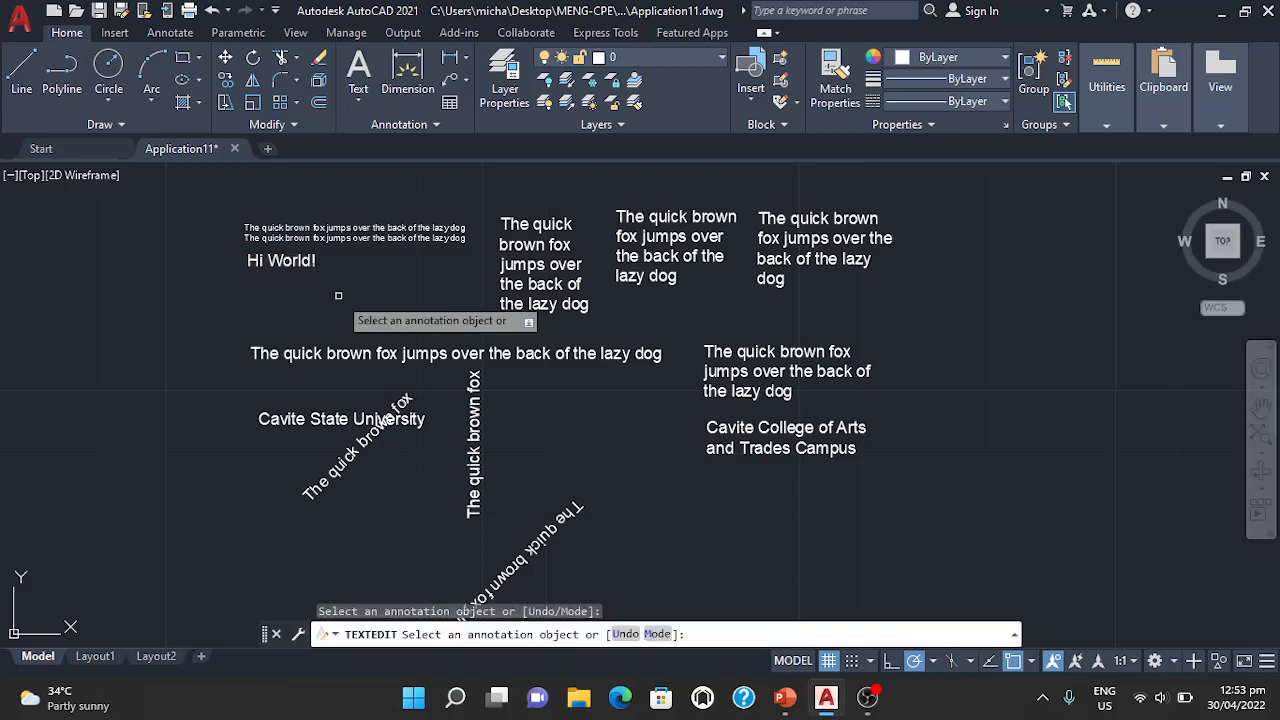
key("Return")
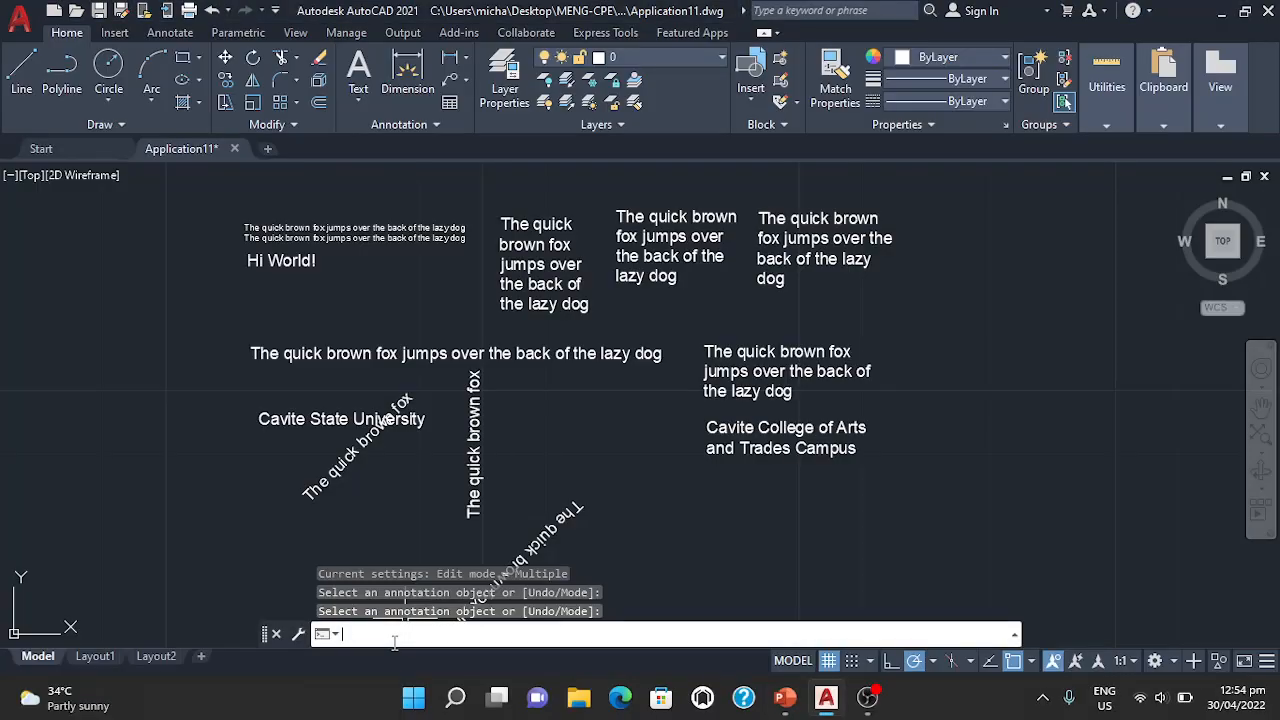
Use the ED command to replace the "Cavite College of Arts and Trades Campus" text with "Don Severino de las Alas Campus"
type("ed")
key("Return")
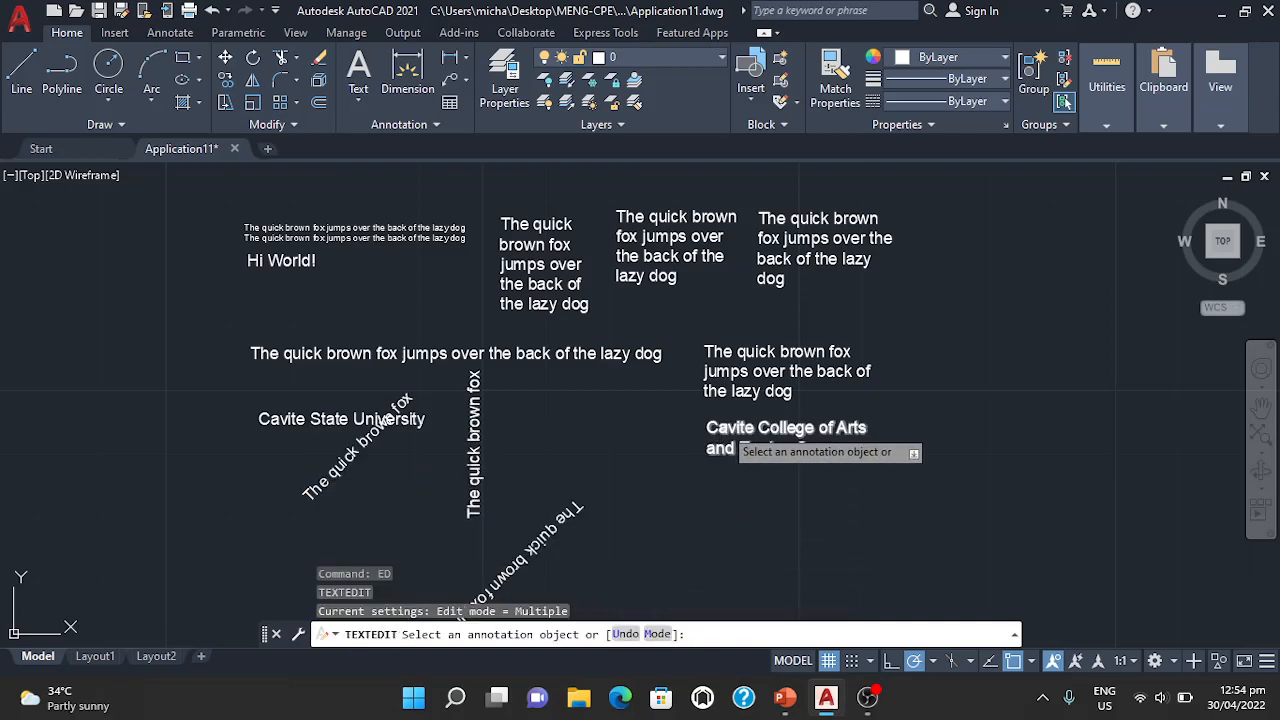
left_click(730, 438)
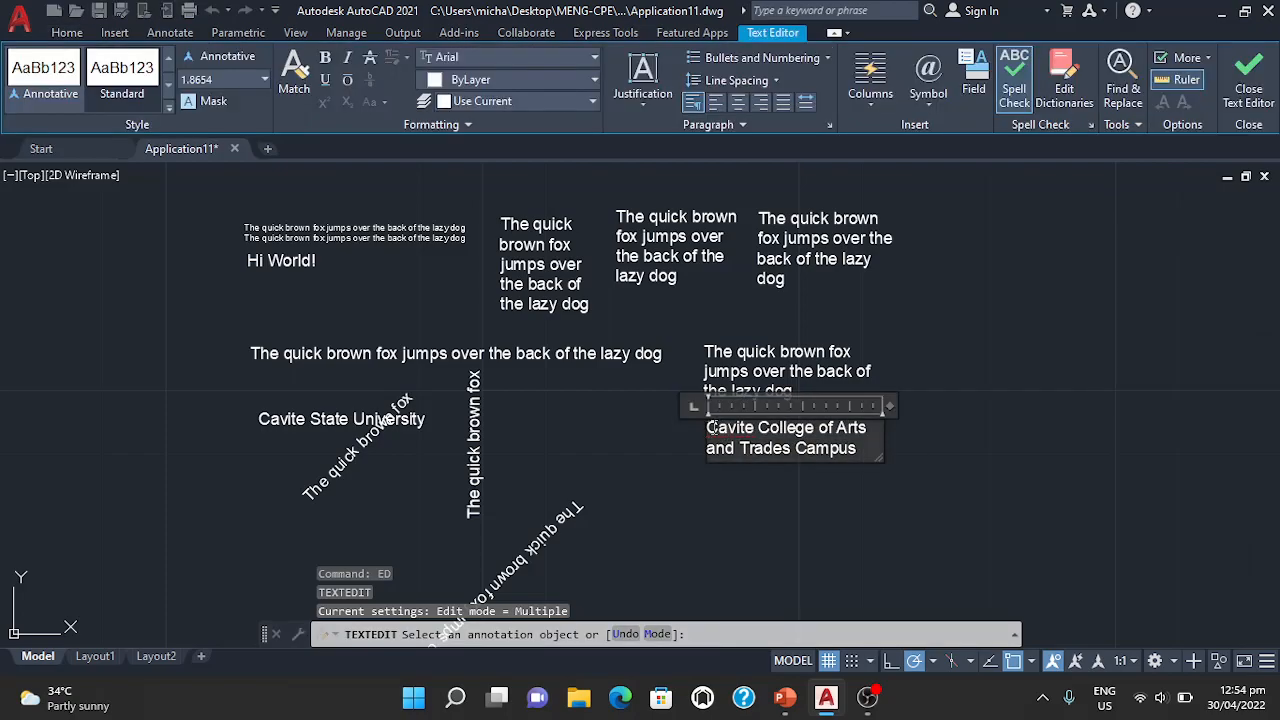
left_click_drag(710, 427, 877, 475)
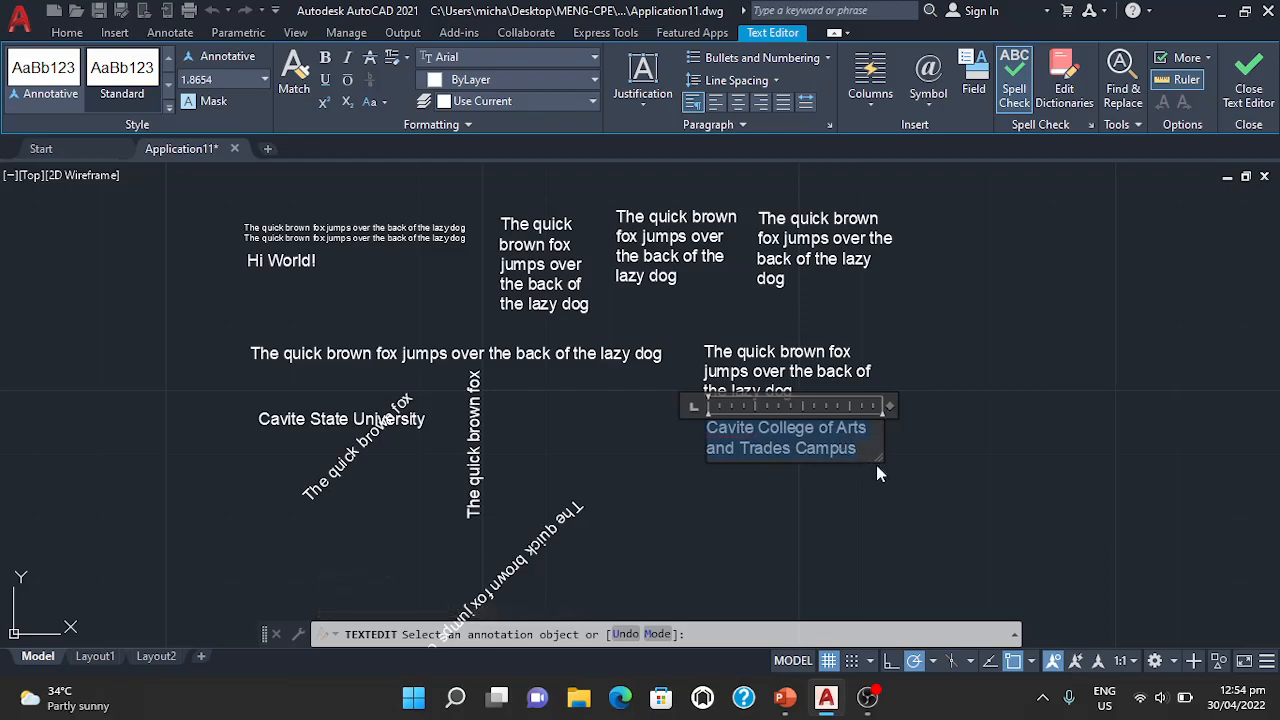
type("Don Severin")
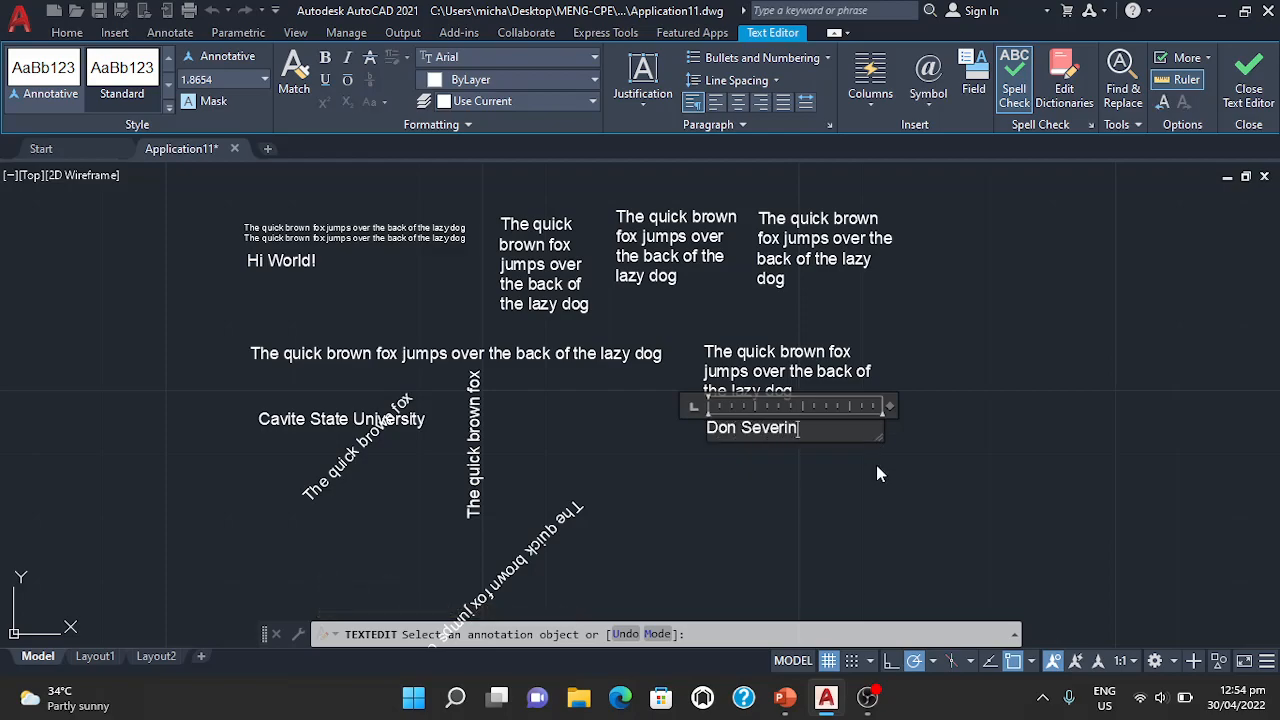
type("o de las Alas")
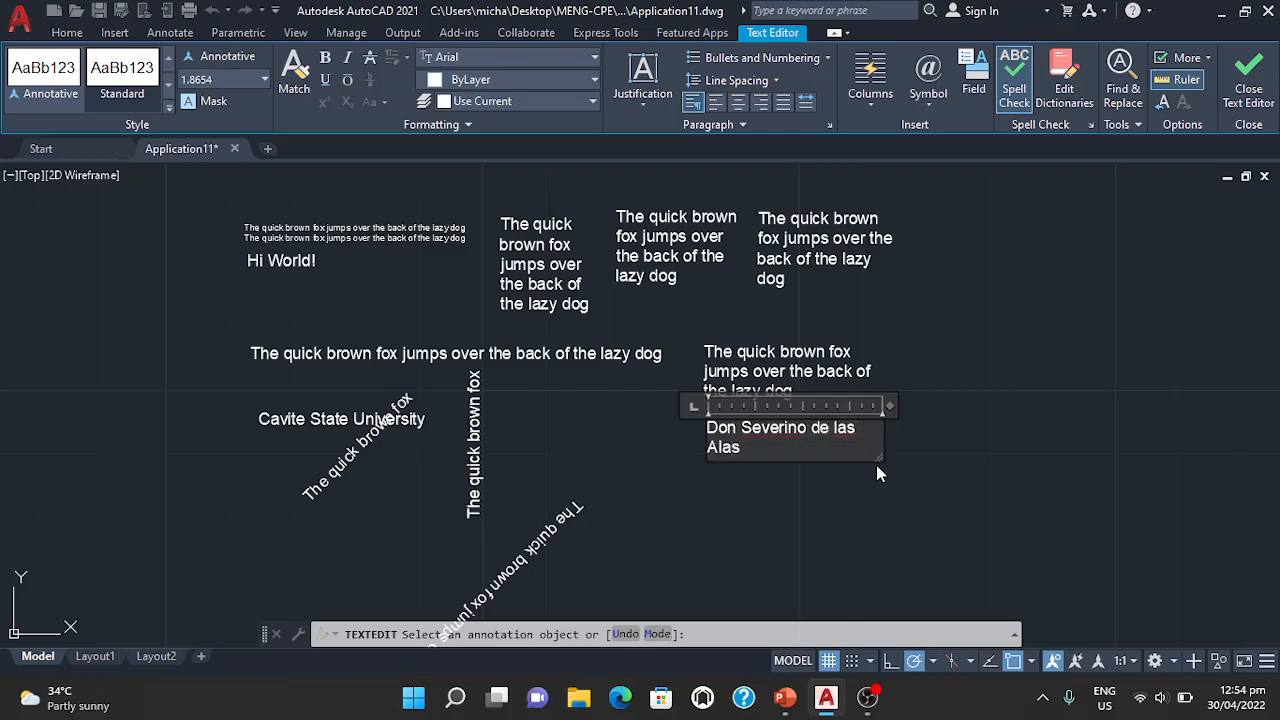
type(" Campus")
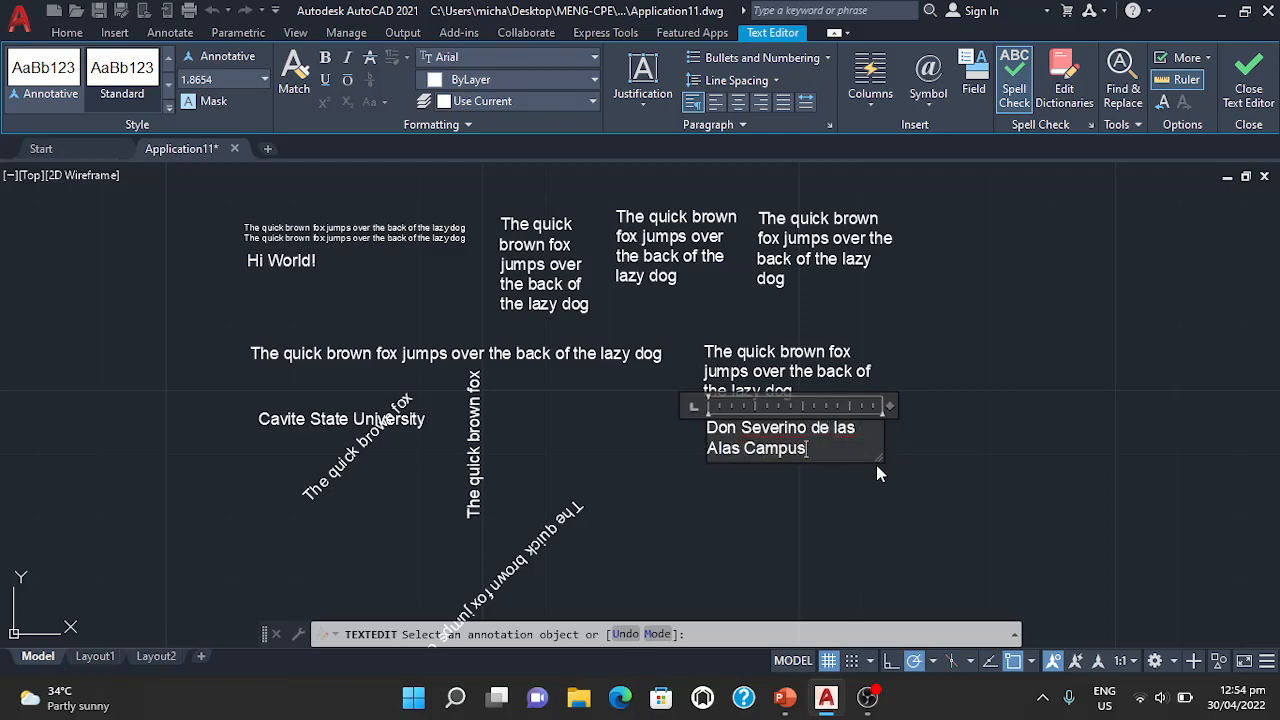
left_click(838, 499)
key("Return")
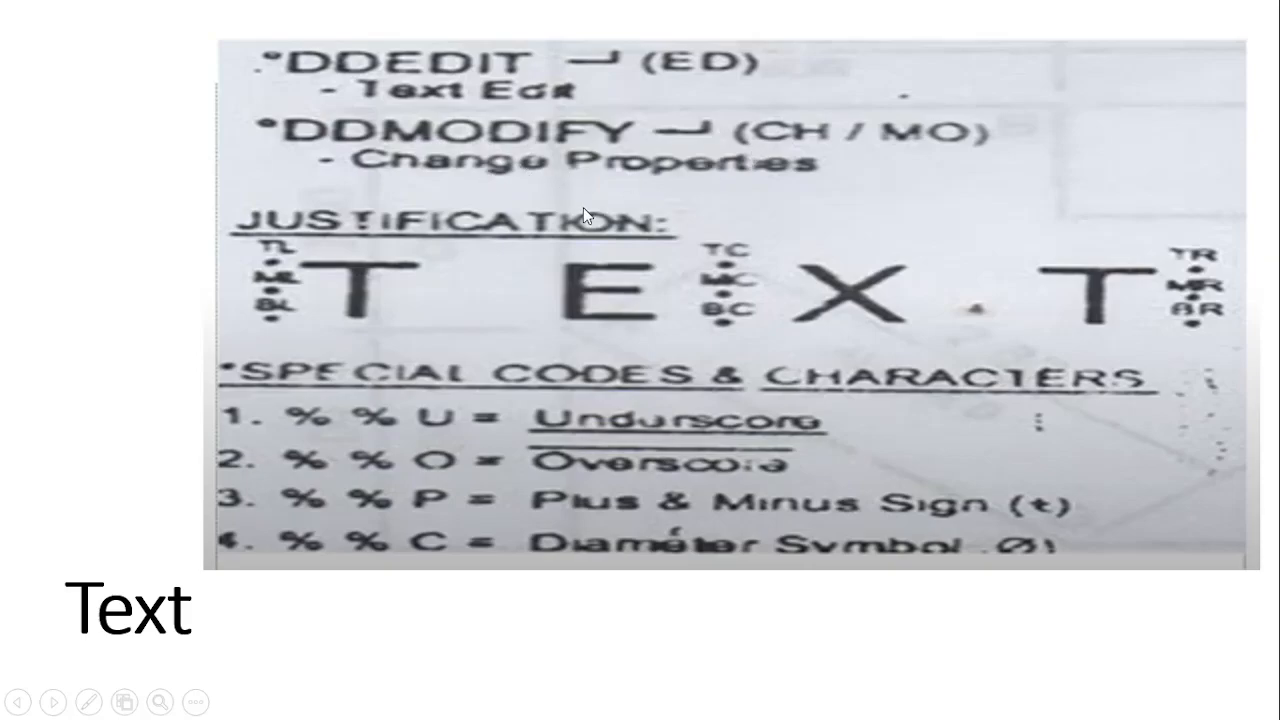
Check the command notes in the slide show, switch back to AutoCAD and enter the DDMODIFY command
key("alt+Tab")
key("alt+Tab")
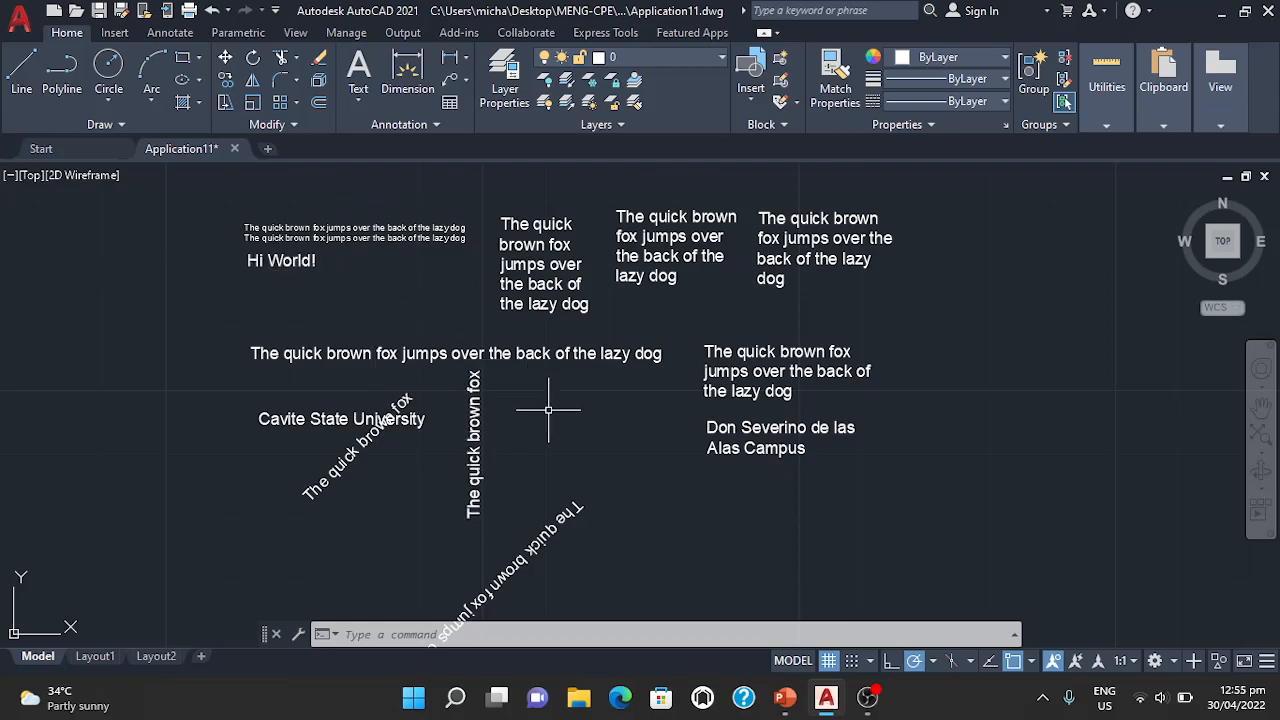
key("alt+Tab")
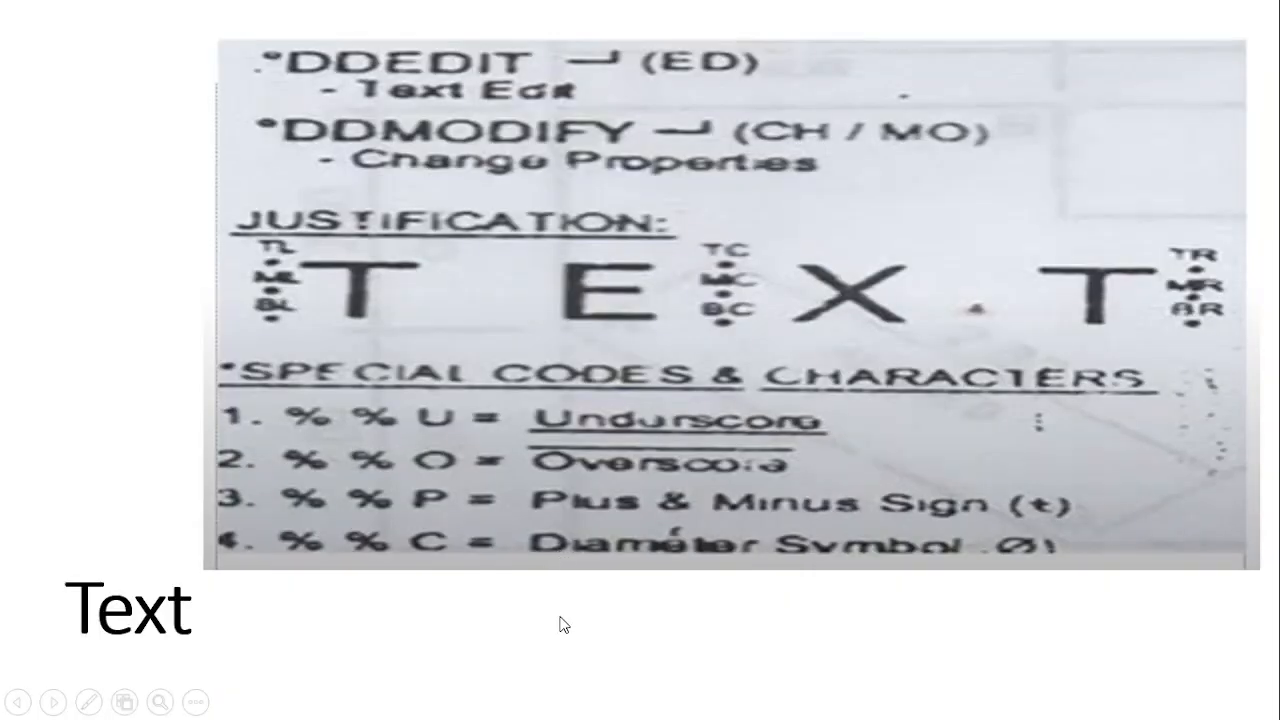
key("alt+Tab")
left_click(489, 636)
type("ddmodif")
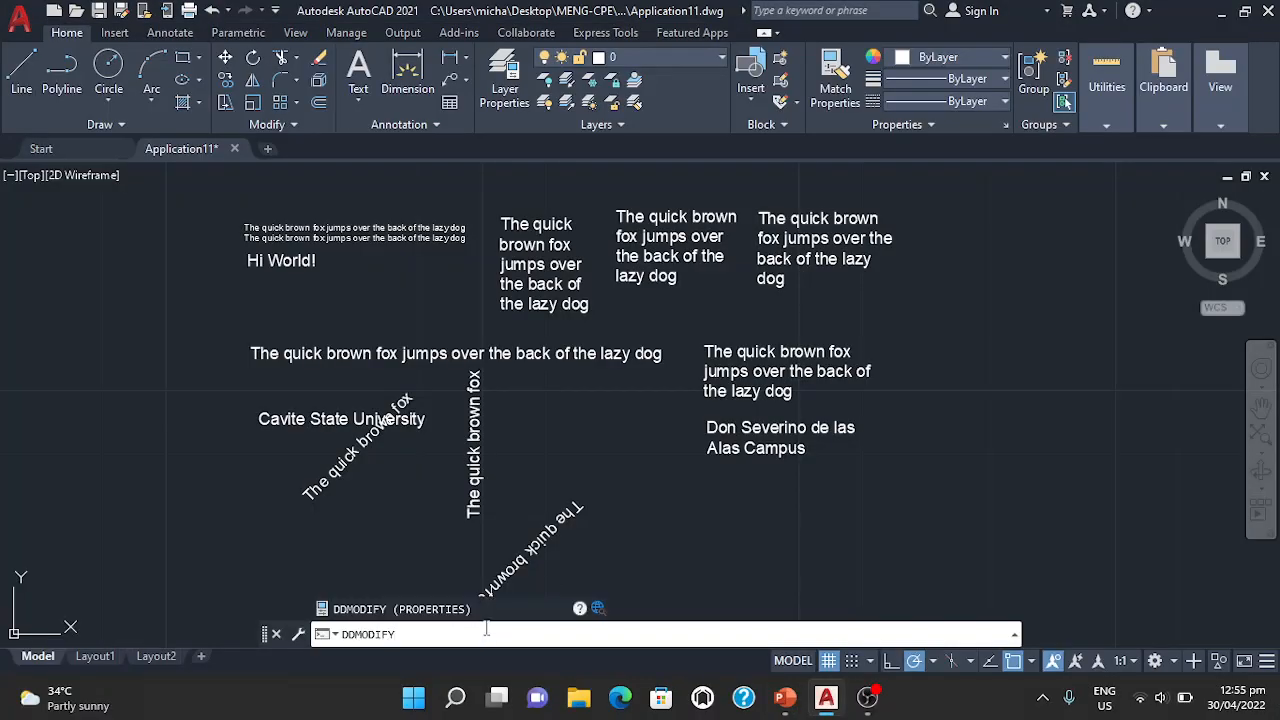
Open the Properties palette with DDMODIFY and select the upper of the two small fox sentences above "Hi World!"
key("Return")
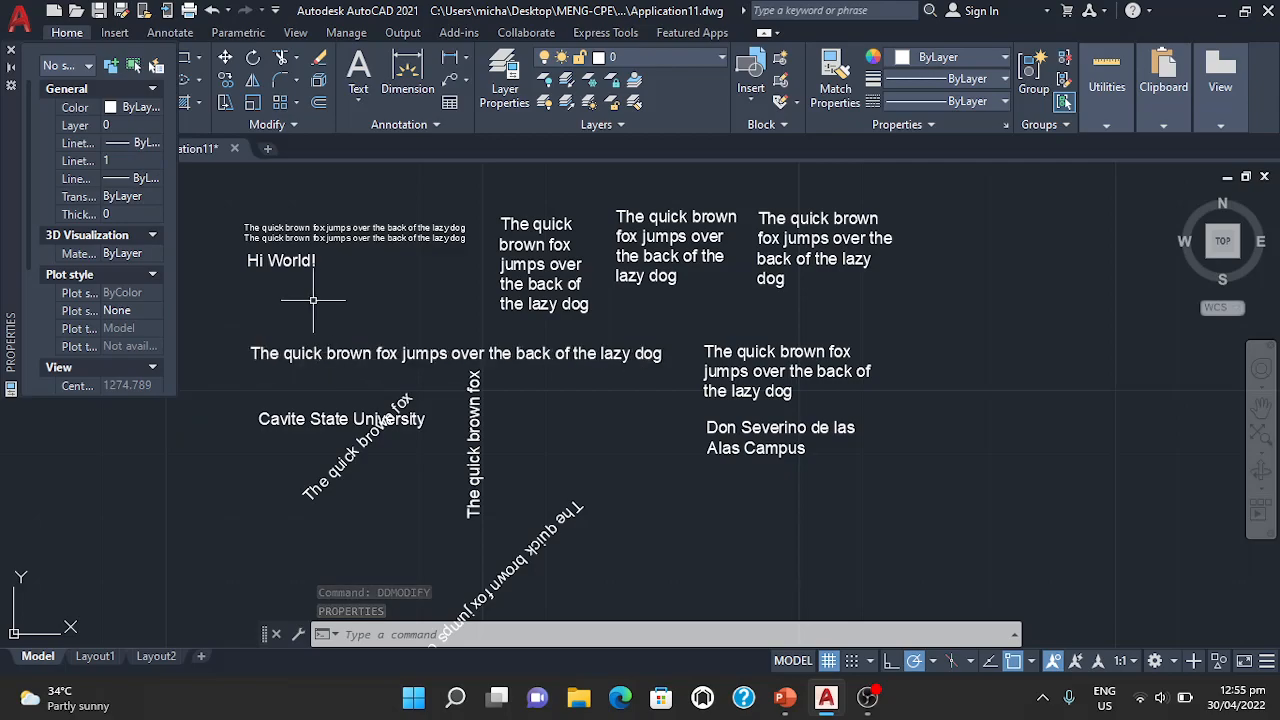
scroll(338, 240, "up", 5)
scroll(345, 300, "down", 1)
mouse_move(349, 334)
middle_mouse_down()
mouse_move(362, 360)
mouse_move(603, 529)
middle_mouse_up()
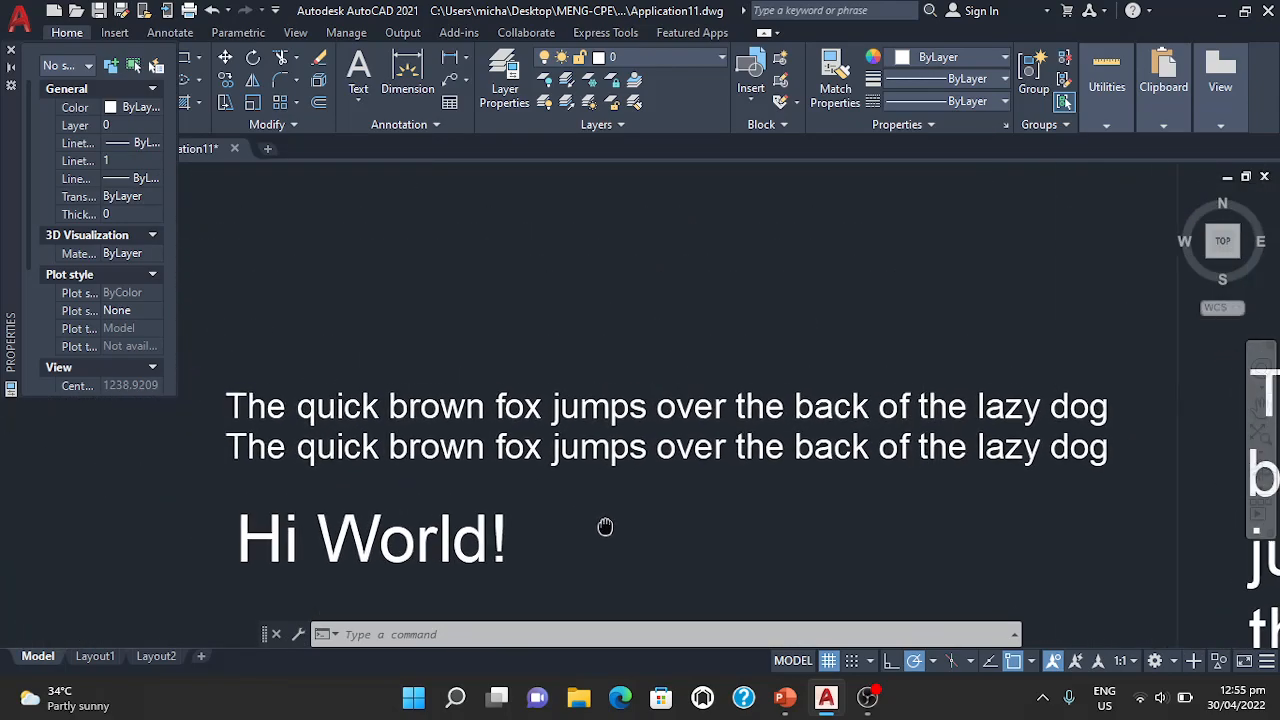
left_click(623, 412)
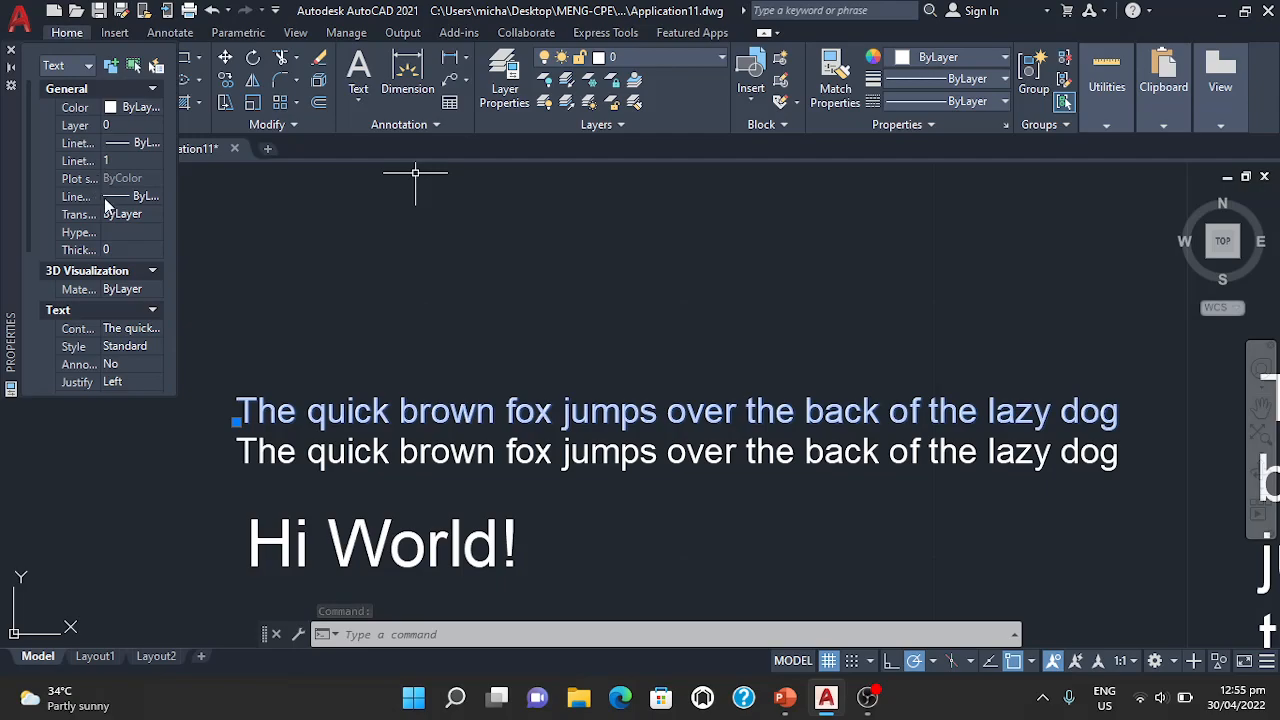
Review the selected sentence's properties and set its color to Yellow
scroll(104, 270, "down", 3)
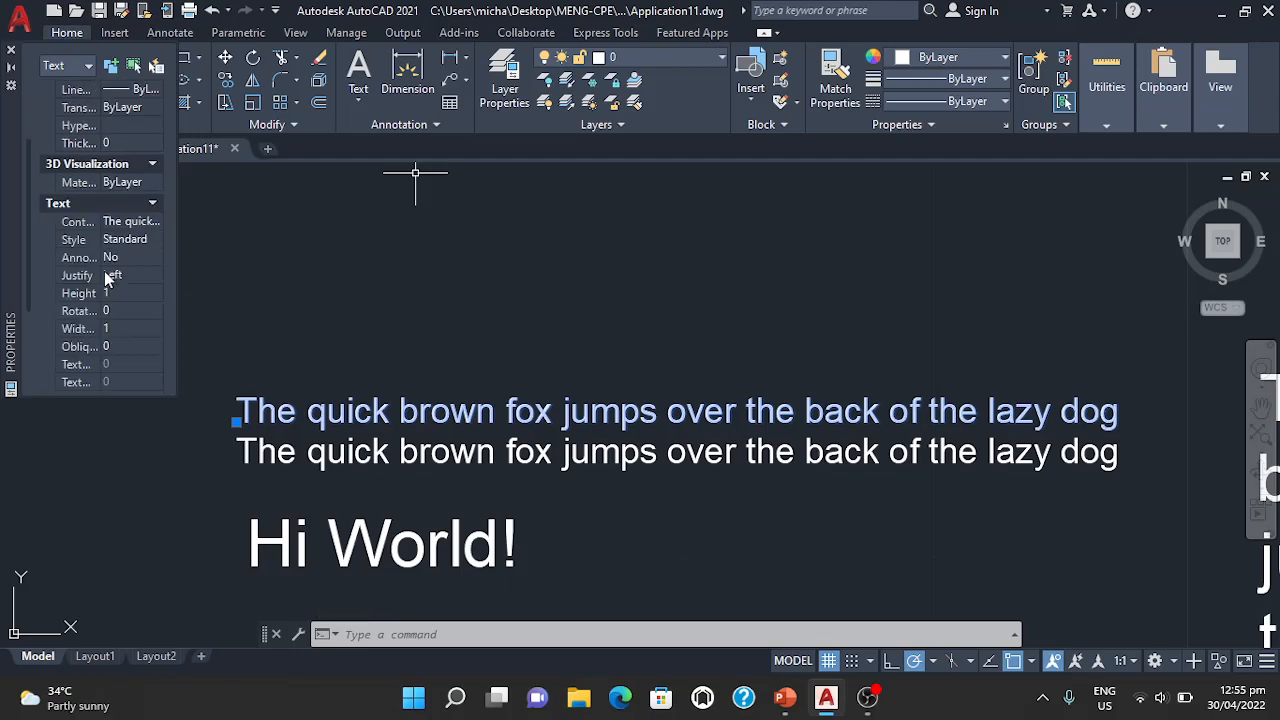
scroll(104, 272, "down", 4)
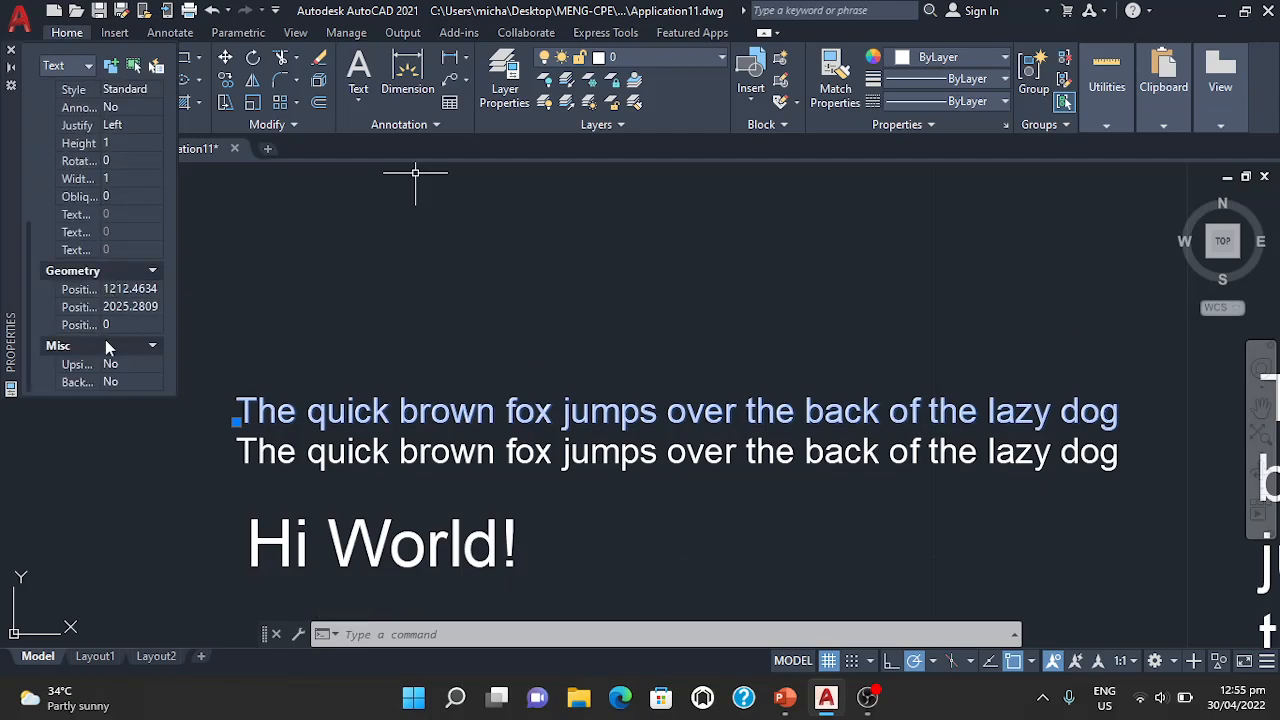
scroll(110, 340, "up", 7)
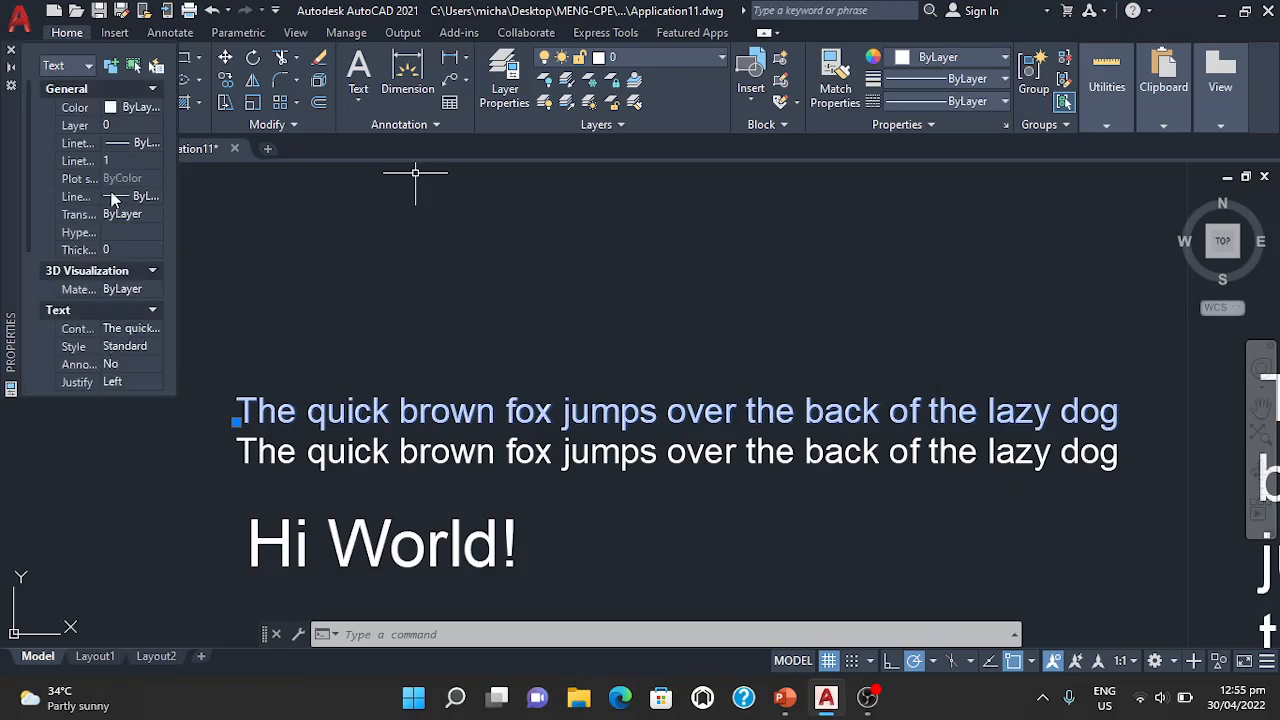
left_click(126, 110)
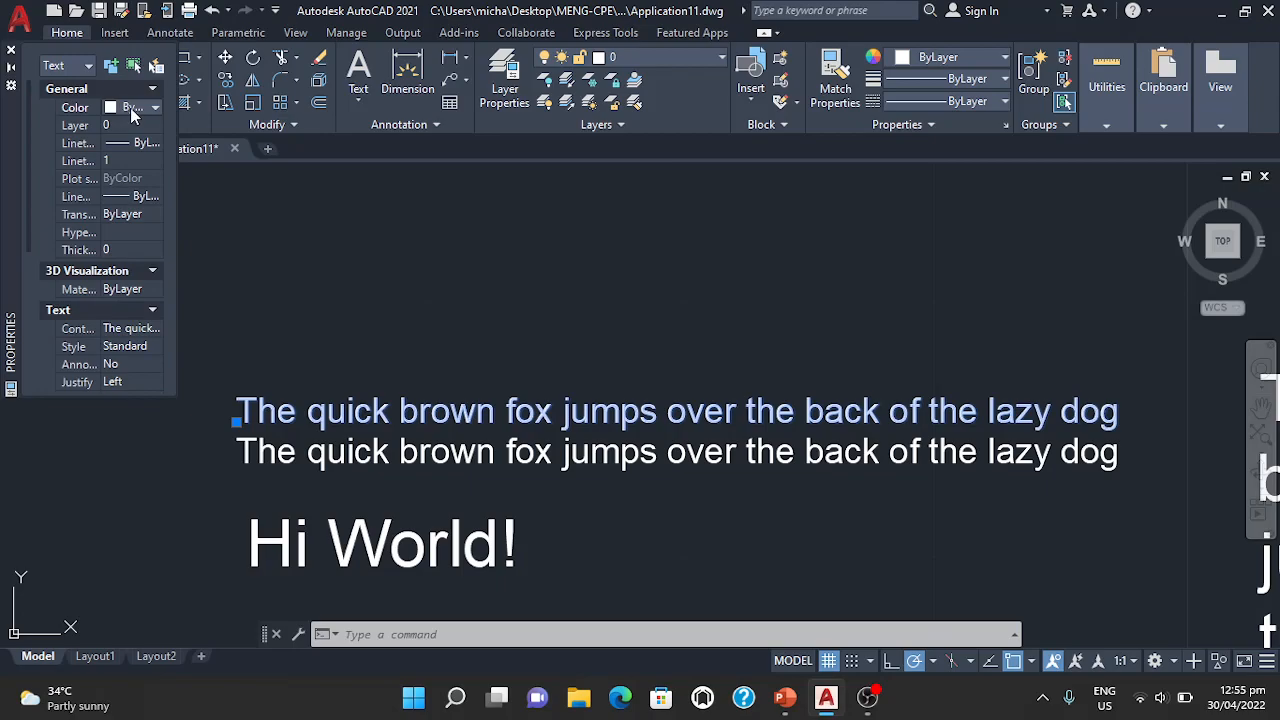
left_click(153, 108)
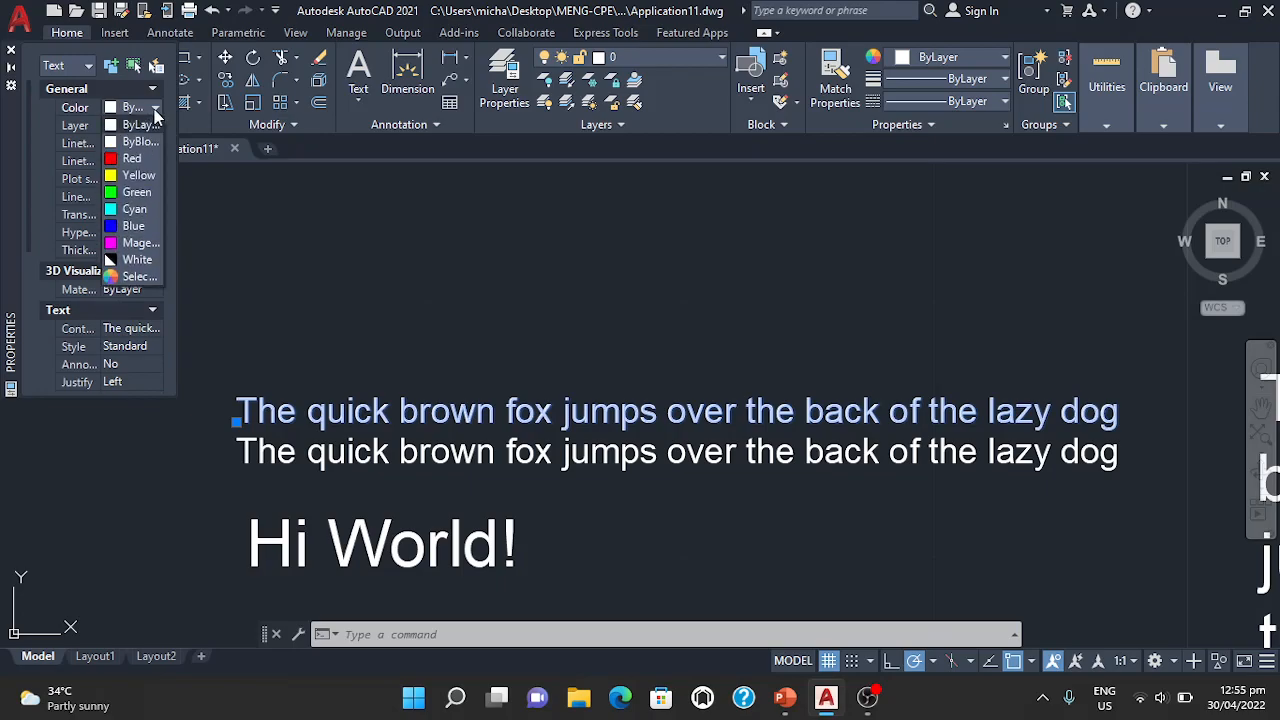
left_click(133, 176)
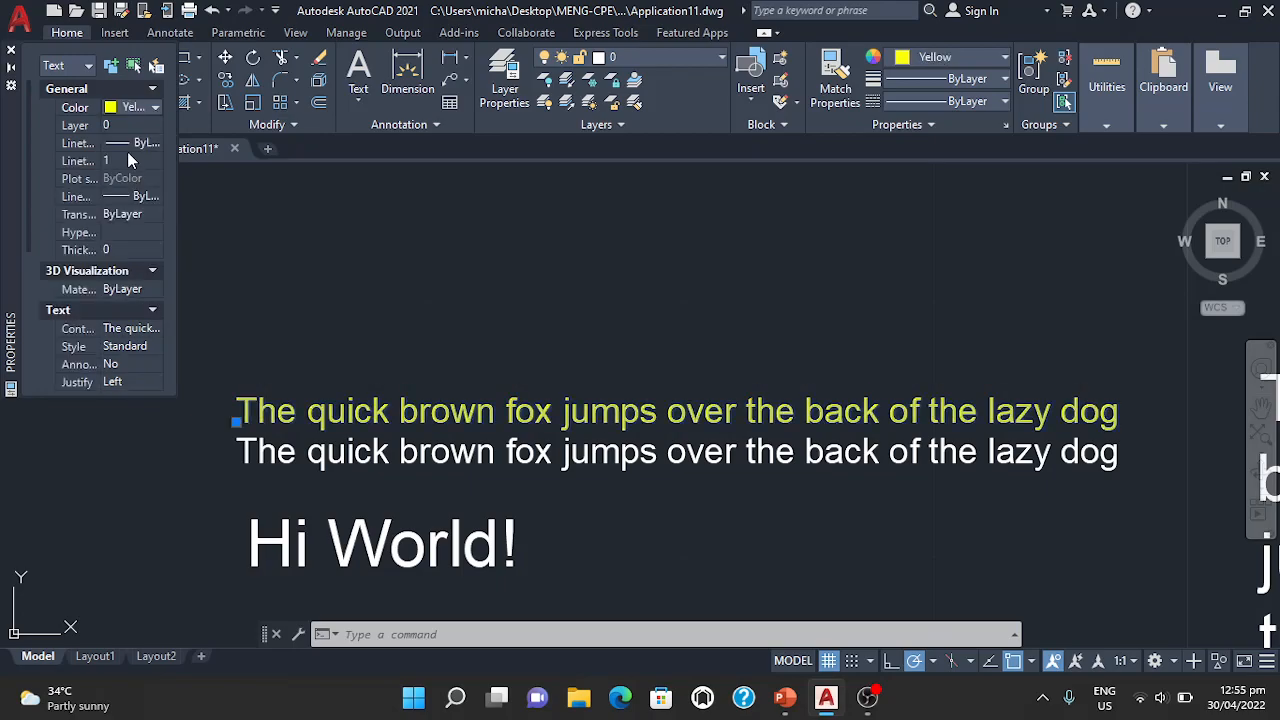
Set the yellow sentence's linetype to Continuous
left_click(125, 124)
left_click(136, 128)
left_click(133, 126)
left_click(133, 142)
left_click(133, 142)
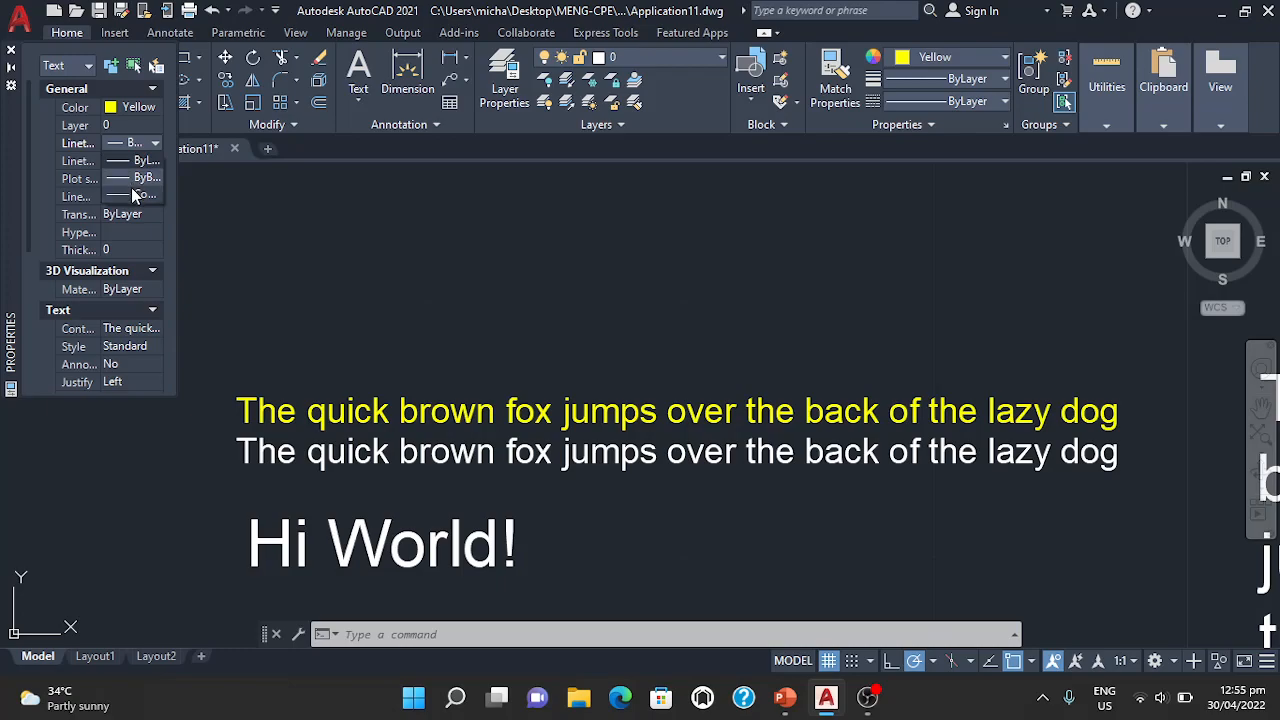
left_click(133, 196)
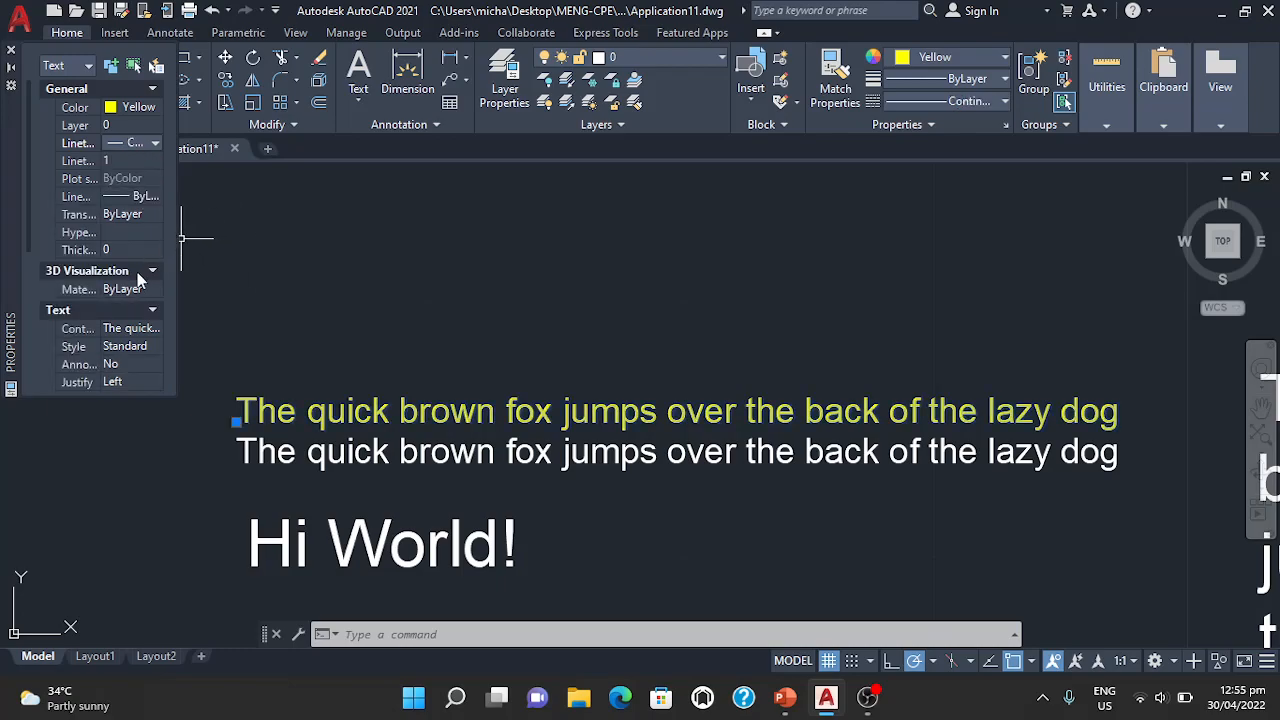
Set the yellow sentence's text height to 2
scroll(140, 290, "down", 1)
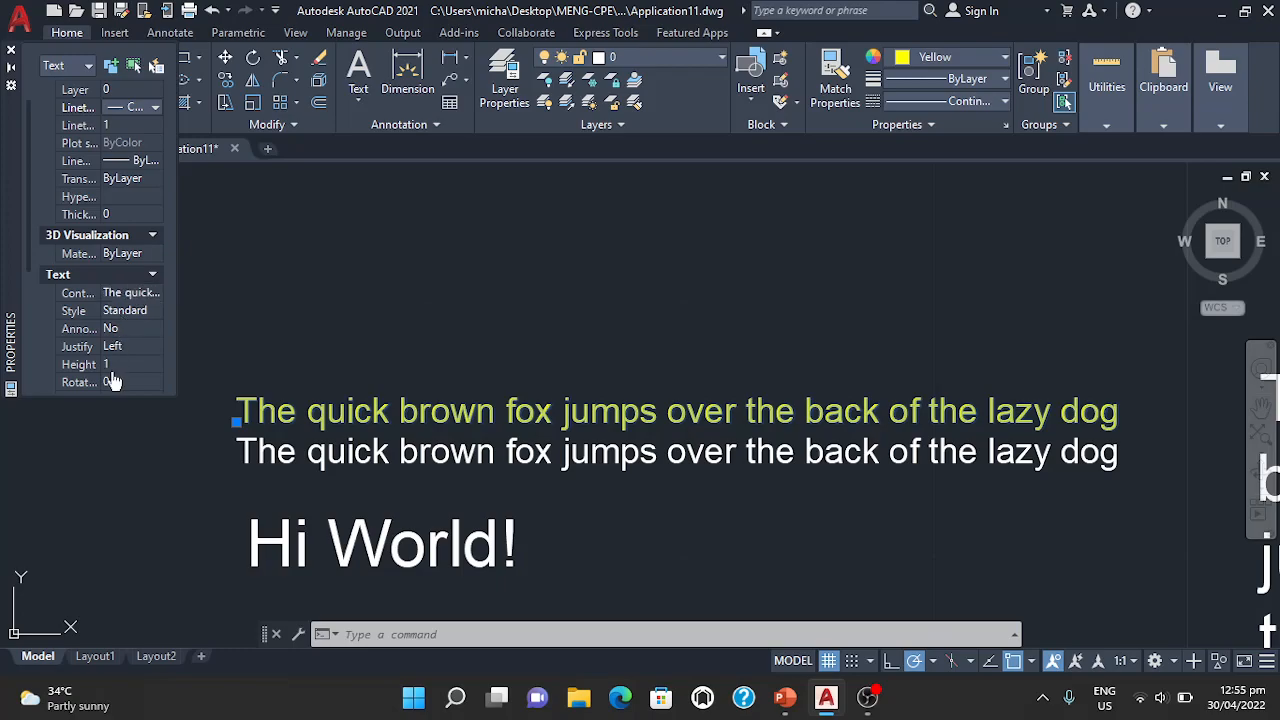
scroll(115, 320, "down", 3)
scroll(131, 300, "down", 3)
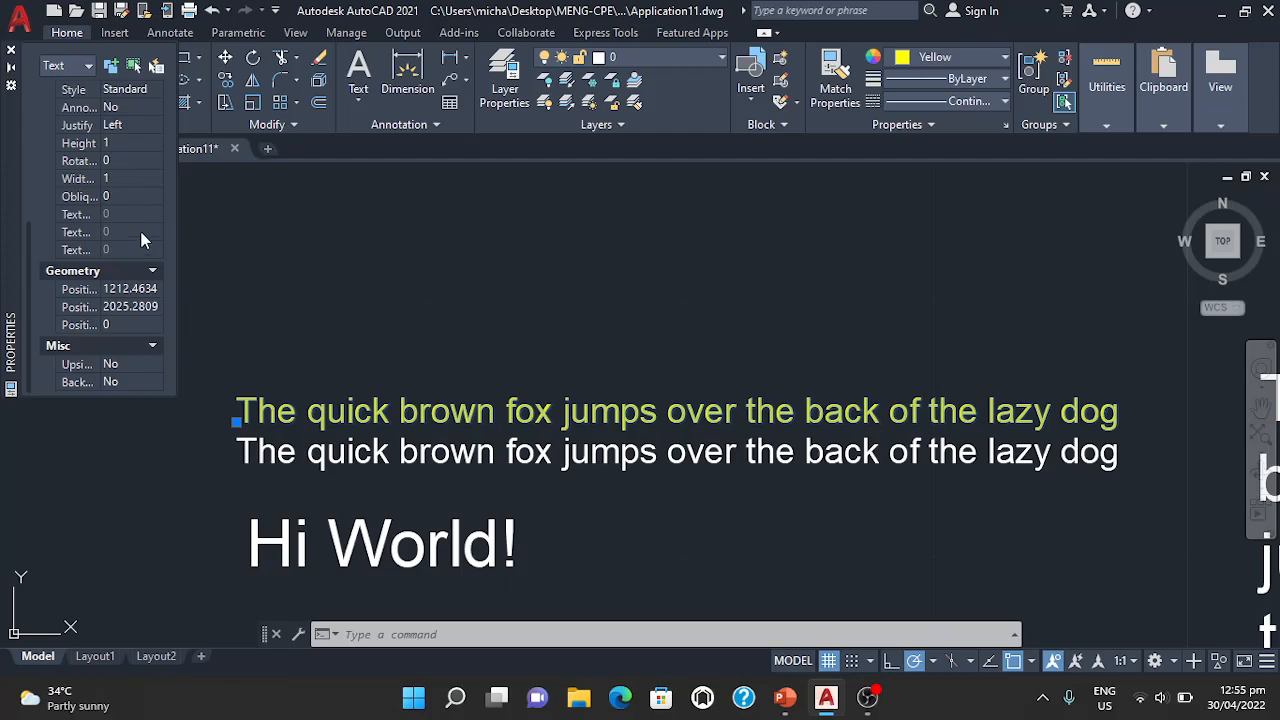
scroll(133, 300, "up", 3)
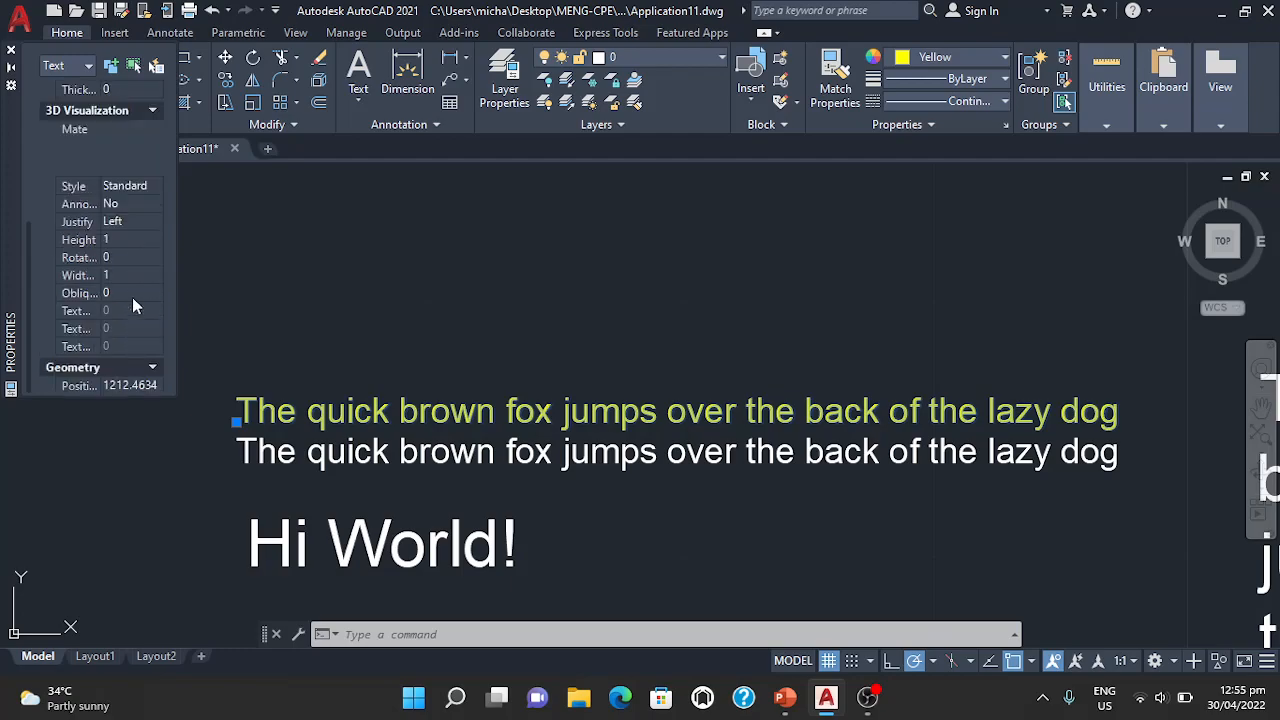
left_click(133, 240)
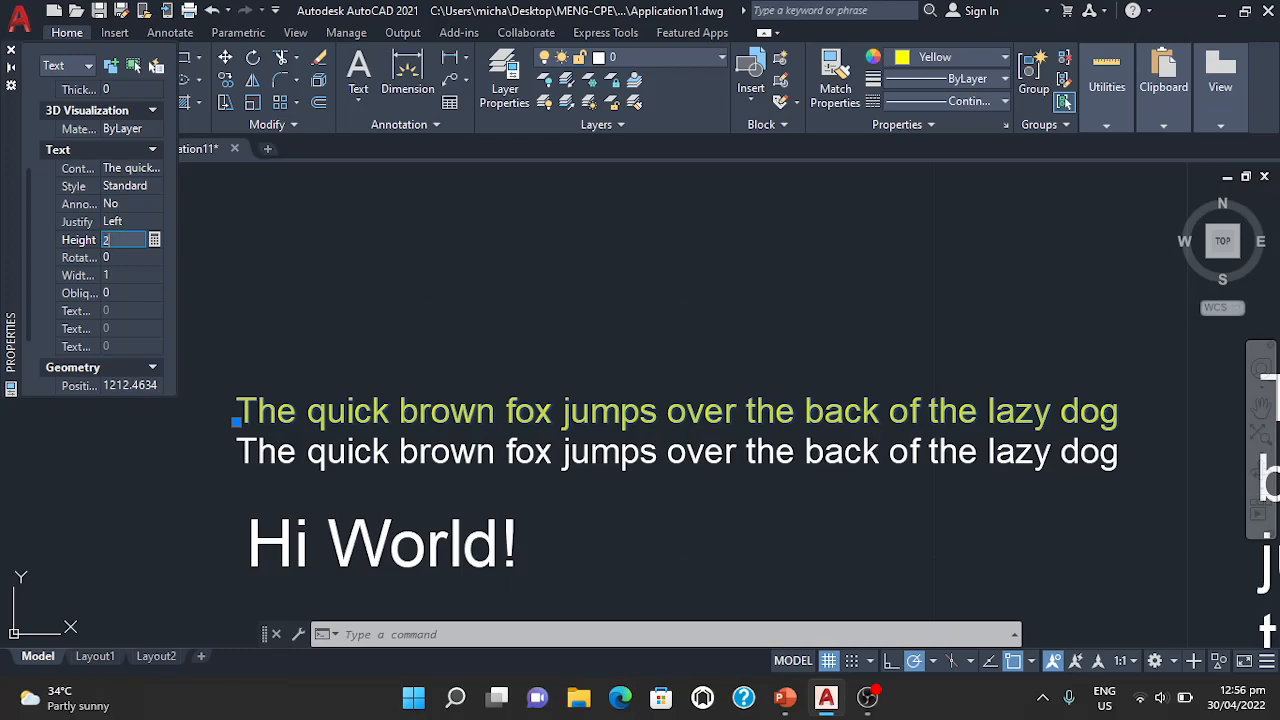
key("Tab")
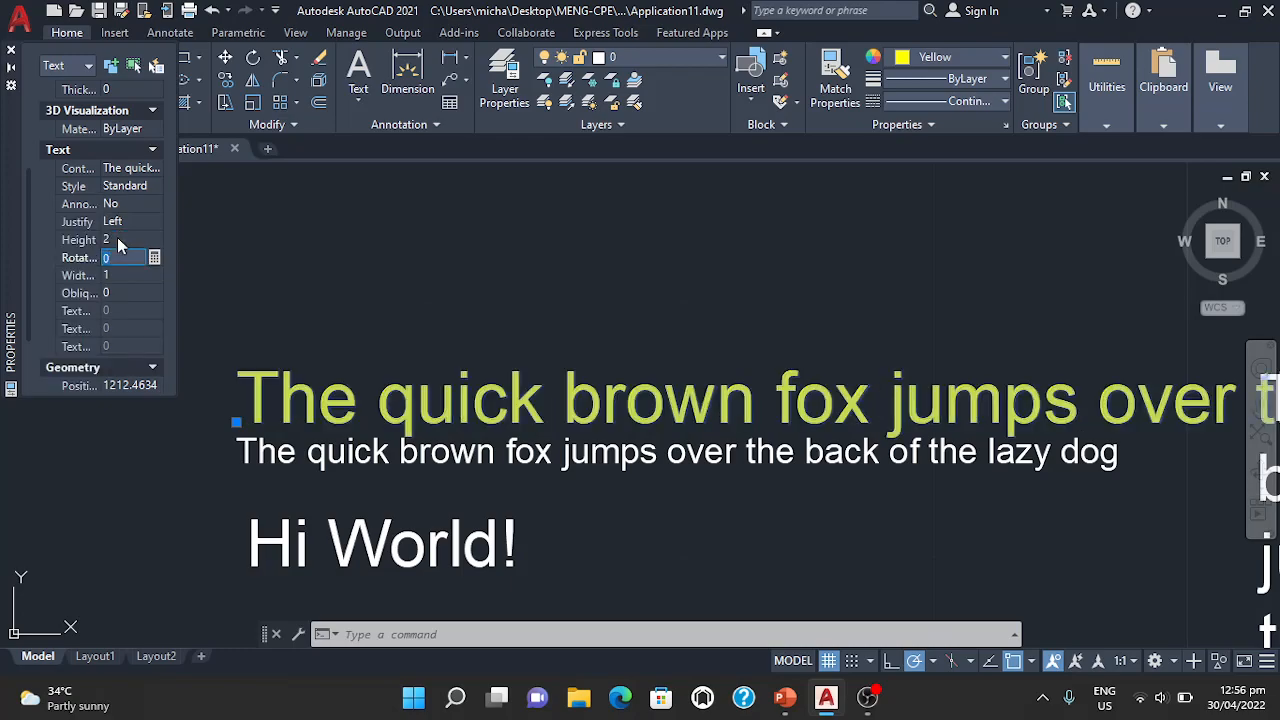
Check the enlarged yellow sentence against the neighboring text and return its height to 1
scroll(560, 405, "down", 2)
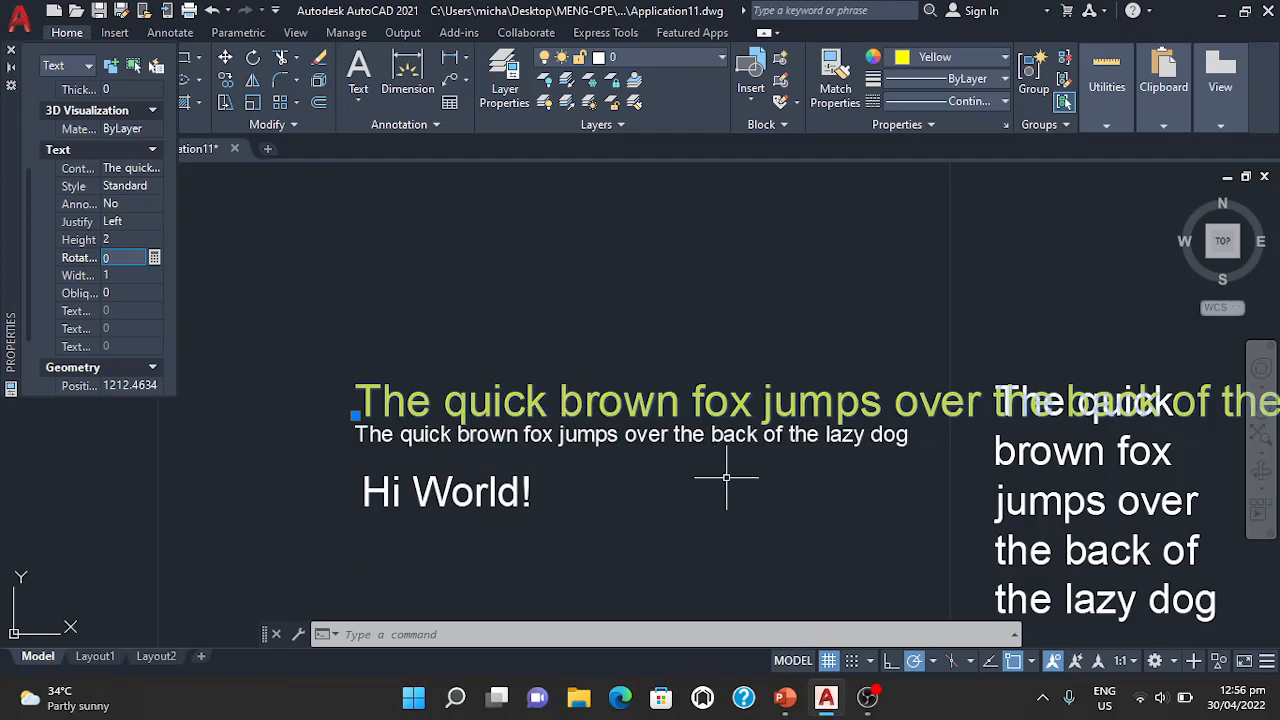
middle_click_drag(740, 477, 651, 471)
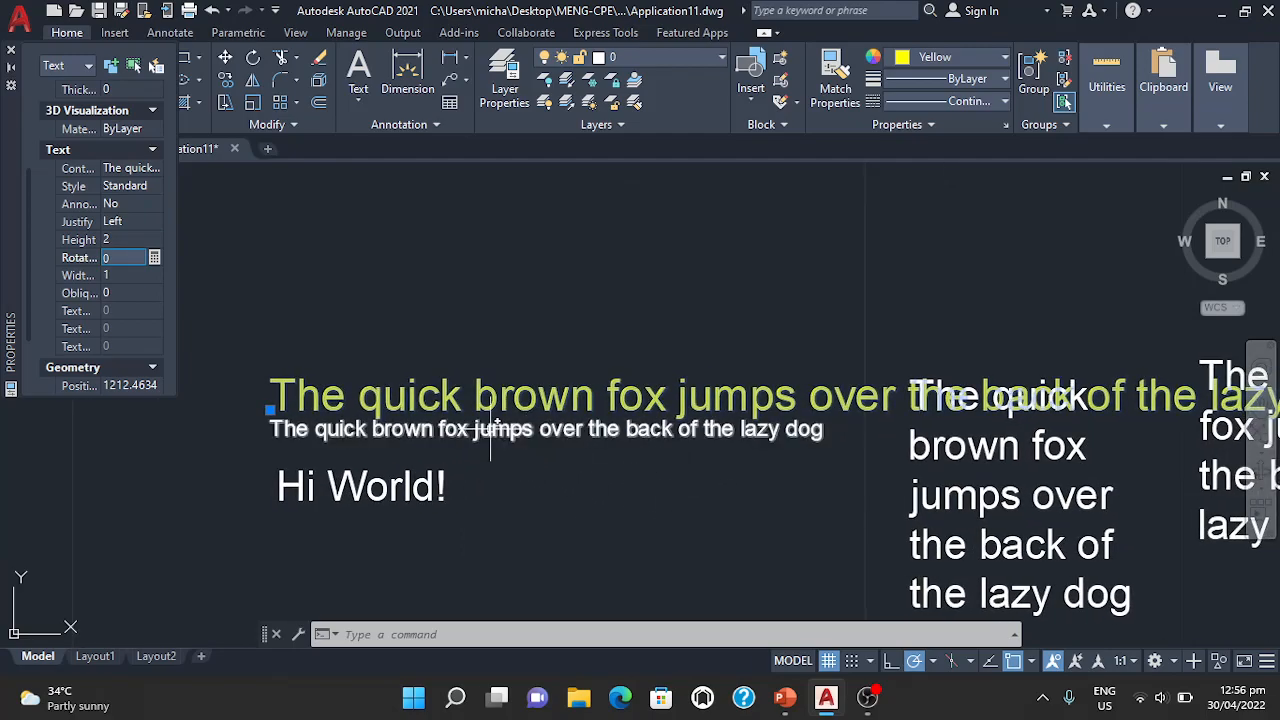
left_click(117, 239)
type("1")
key("Tab")
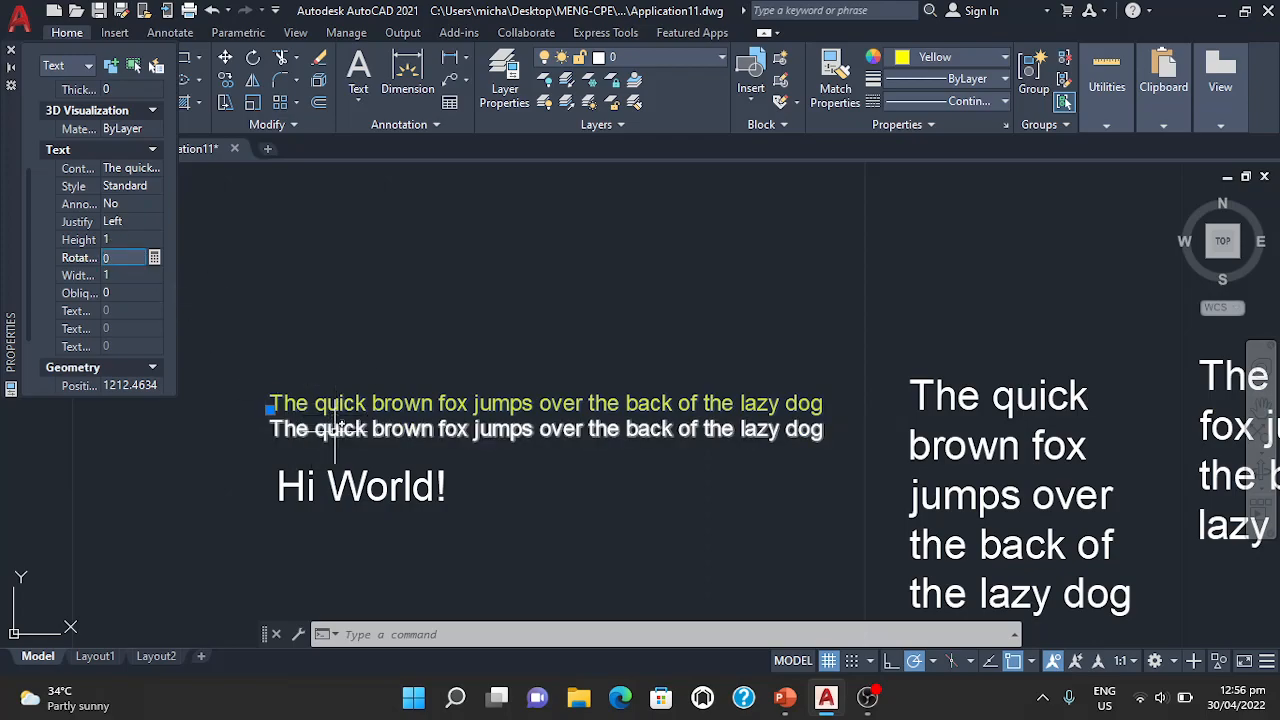
Deselect the yellow sentence and close the Properties palette
key("Escape")
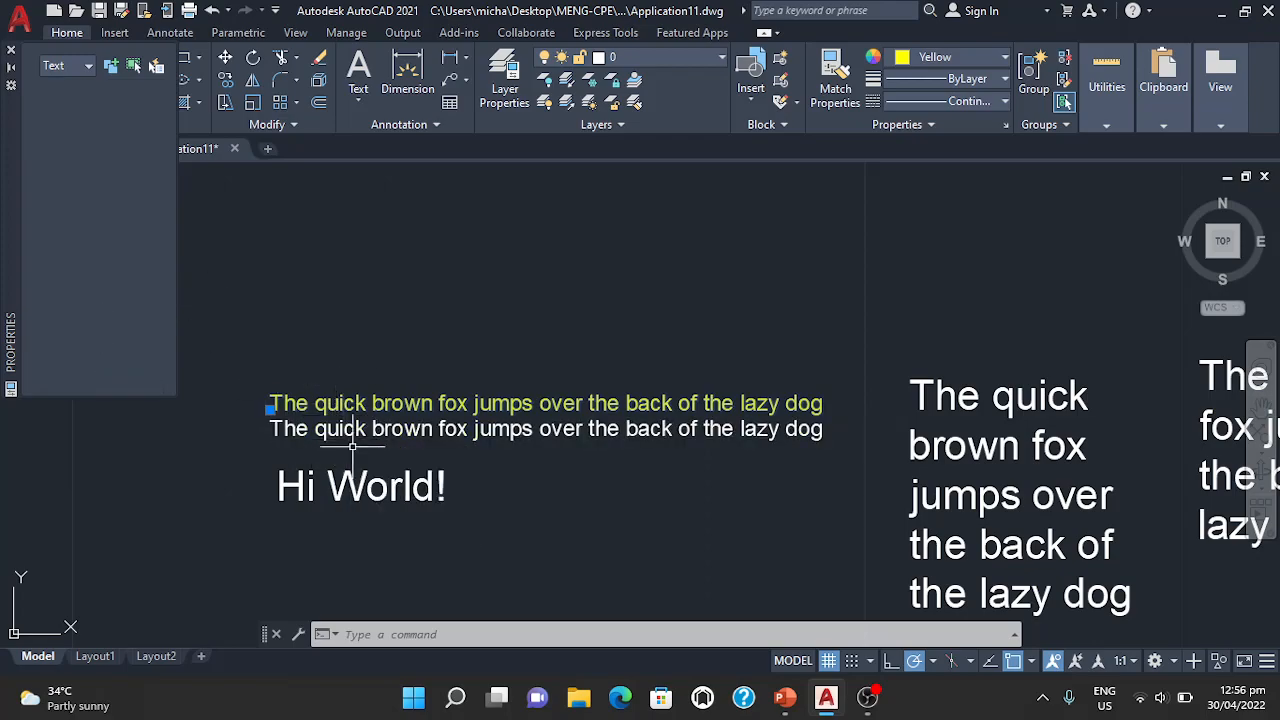
key("Escape")
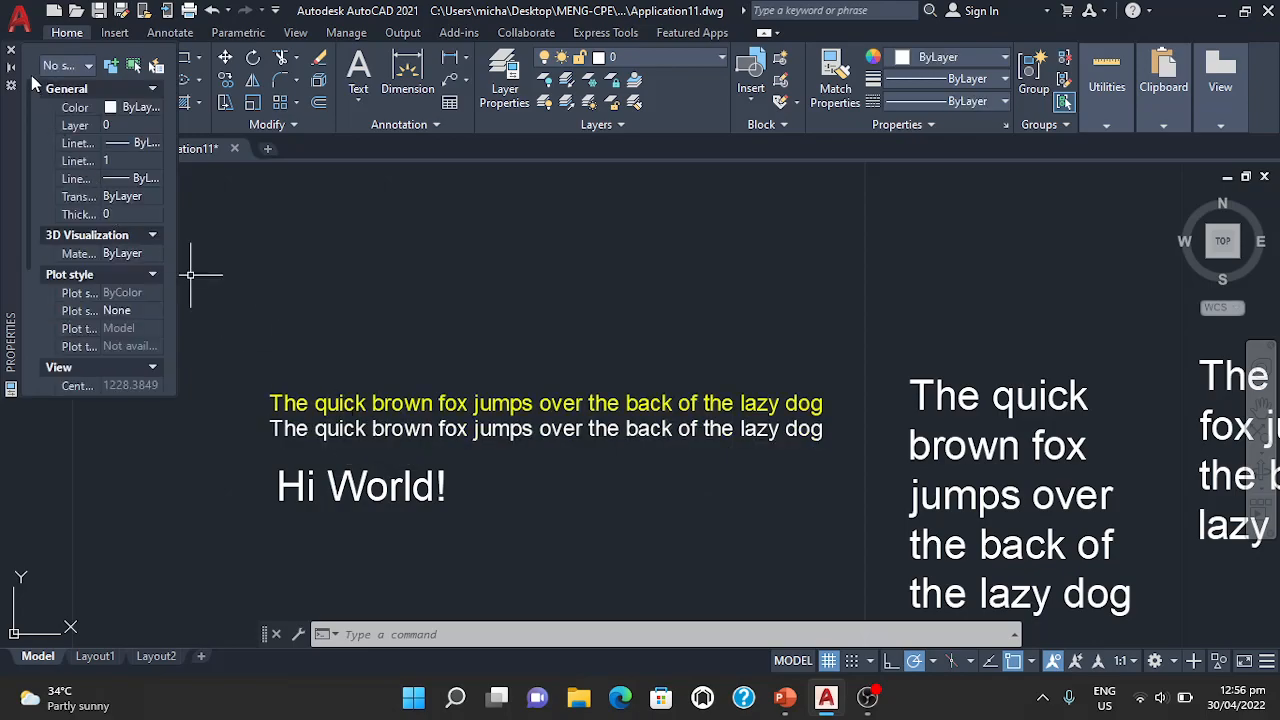
left_click(12, 50)
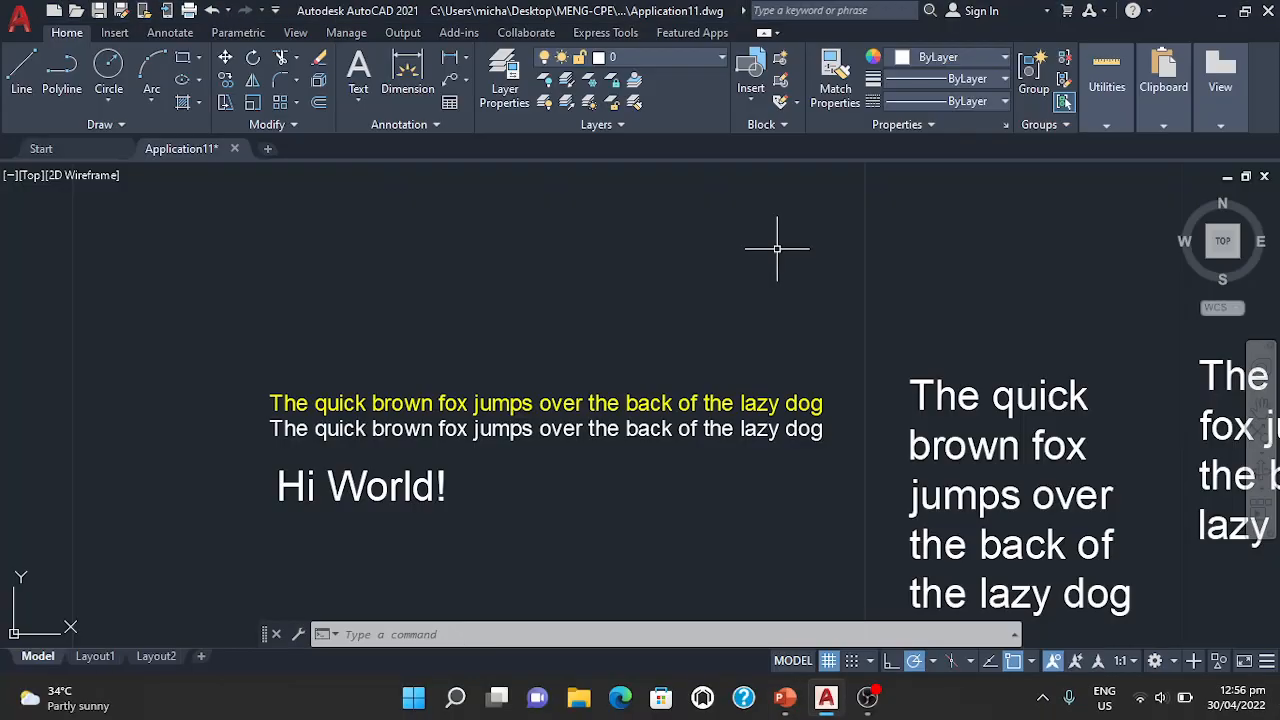
Reopen the Properties palette with the CH command and set the color of the small white fox sentence to Blue
type("CH")
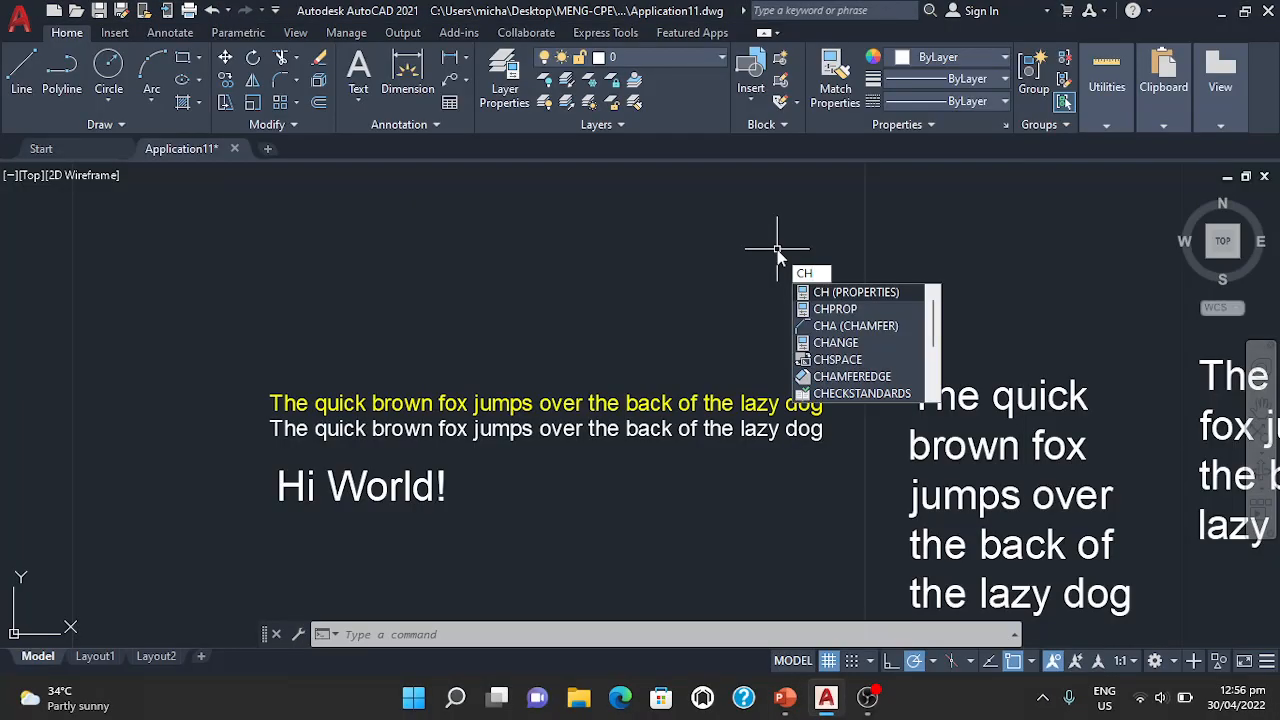
key("Return")
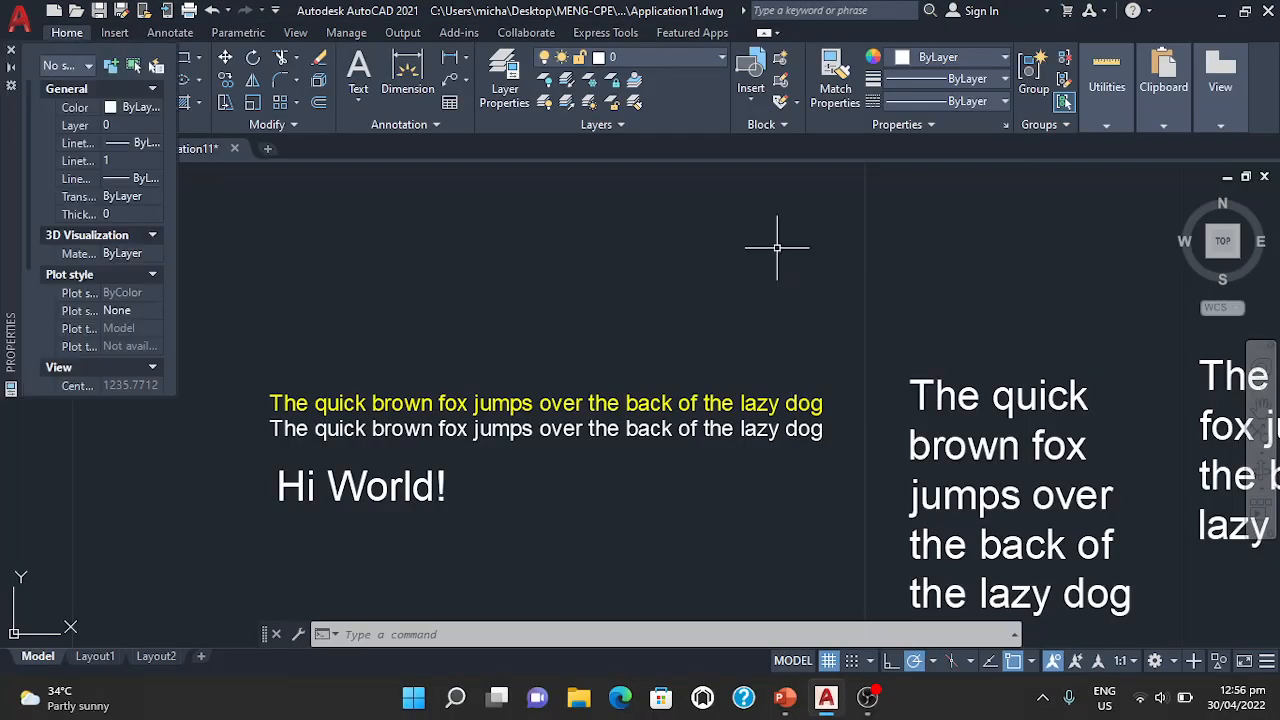
left_click(322, 437)
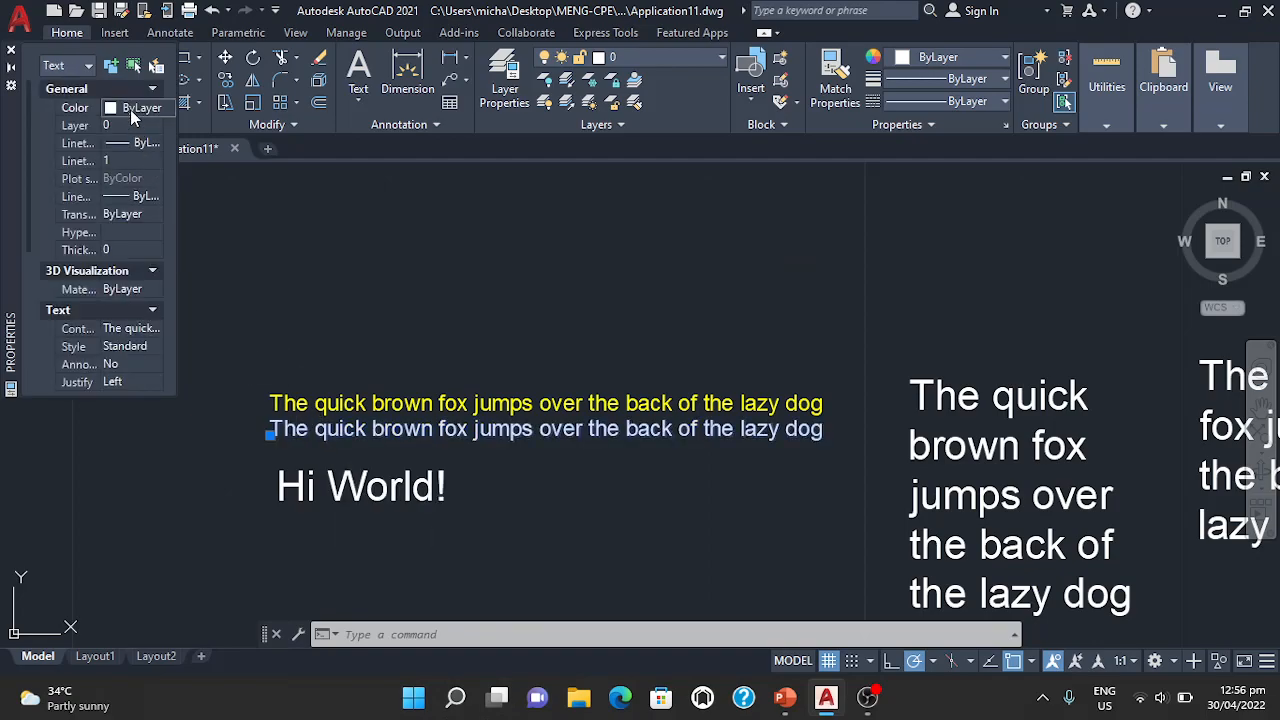
left_click(130, 112)
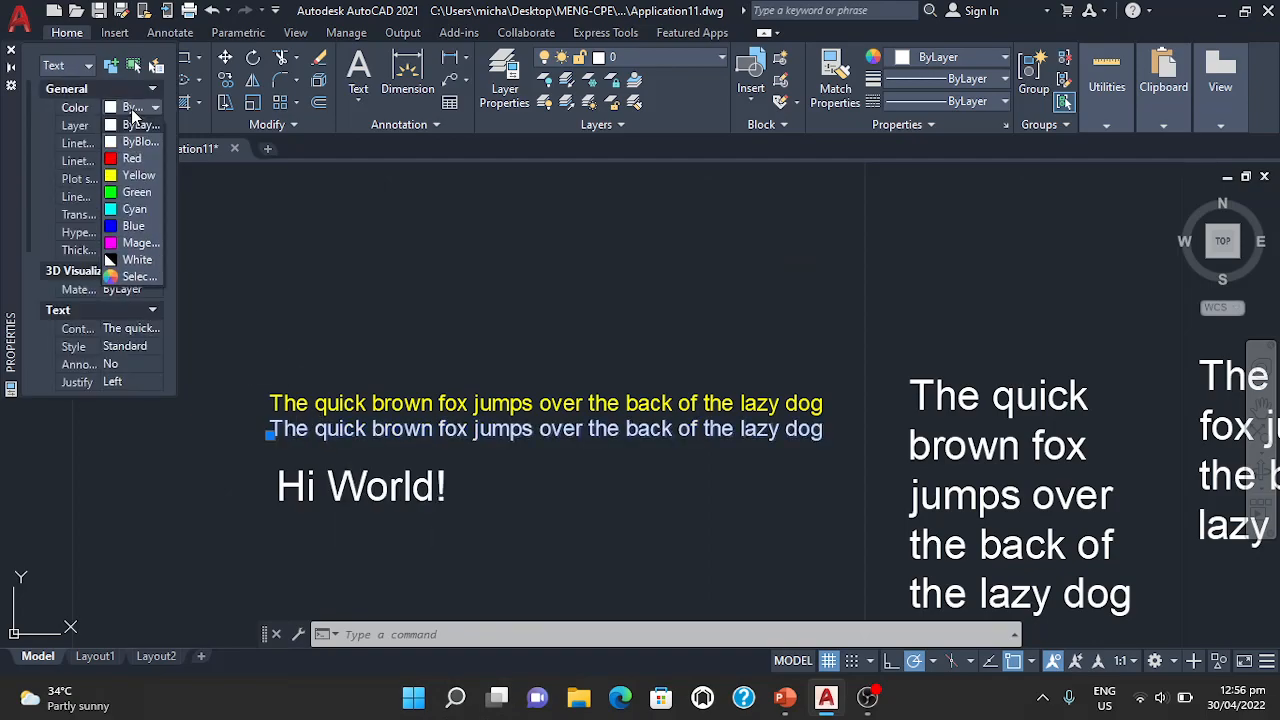
left_click(119, 229)
Set the blue sentence's width factor to 2
scroll(120, 300, "down", 5)
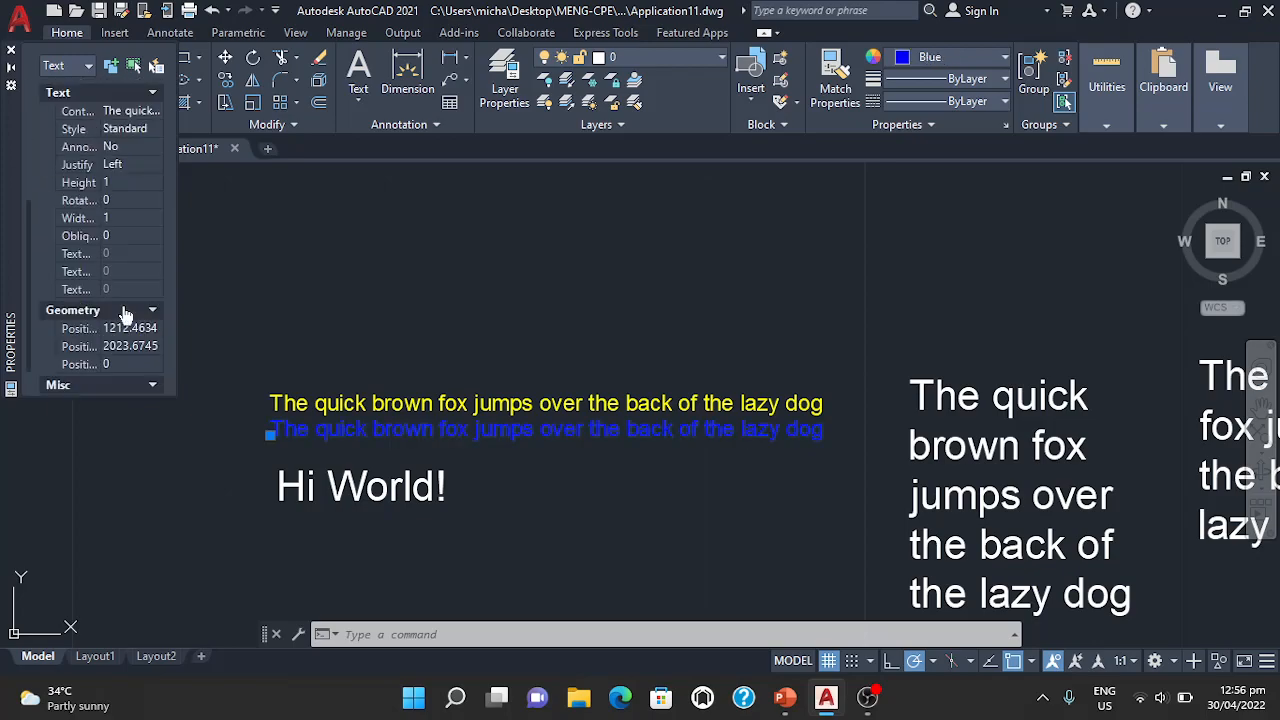
left_click(129, 217)
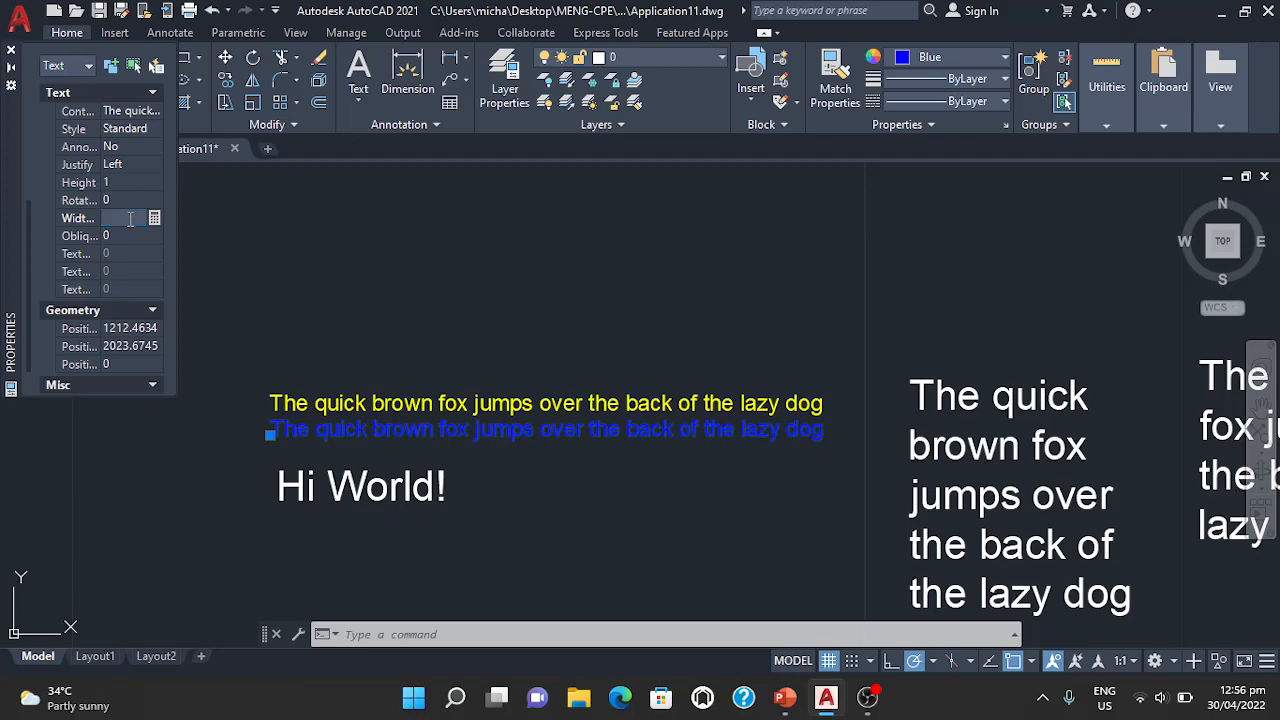
type("2")
key("Tab")
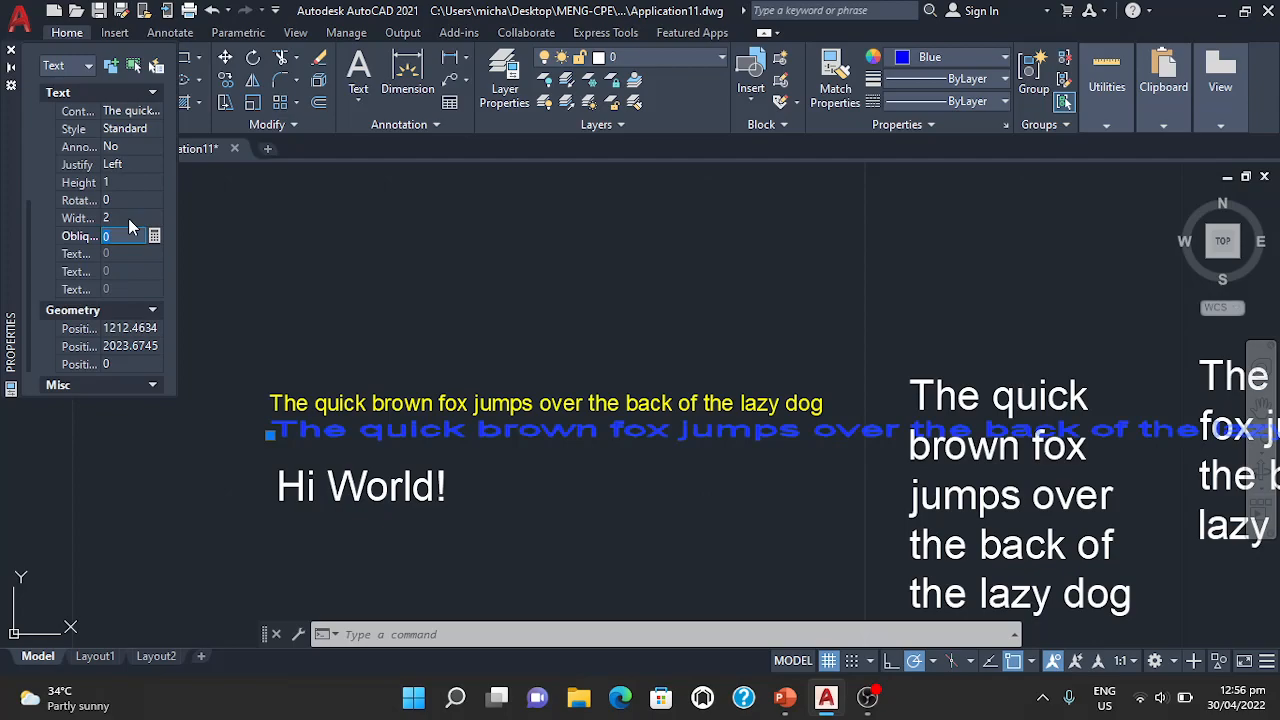
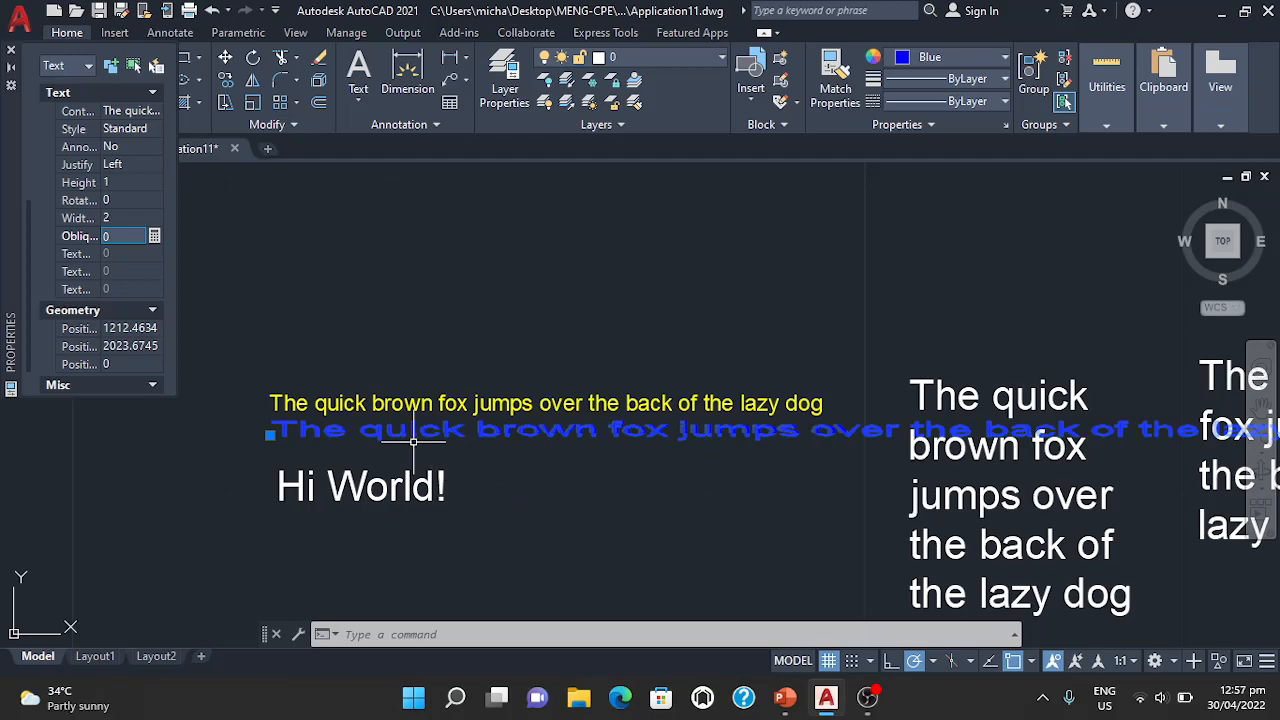
Return the blue sentence's width factor to 1
left_click(112, 217)
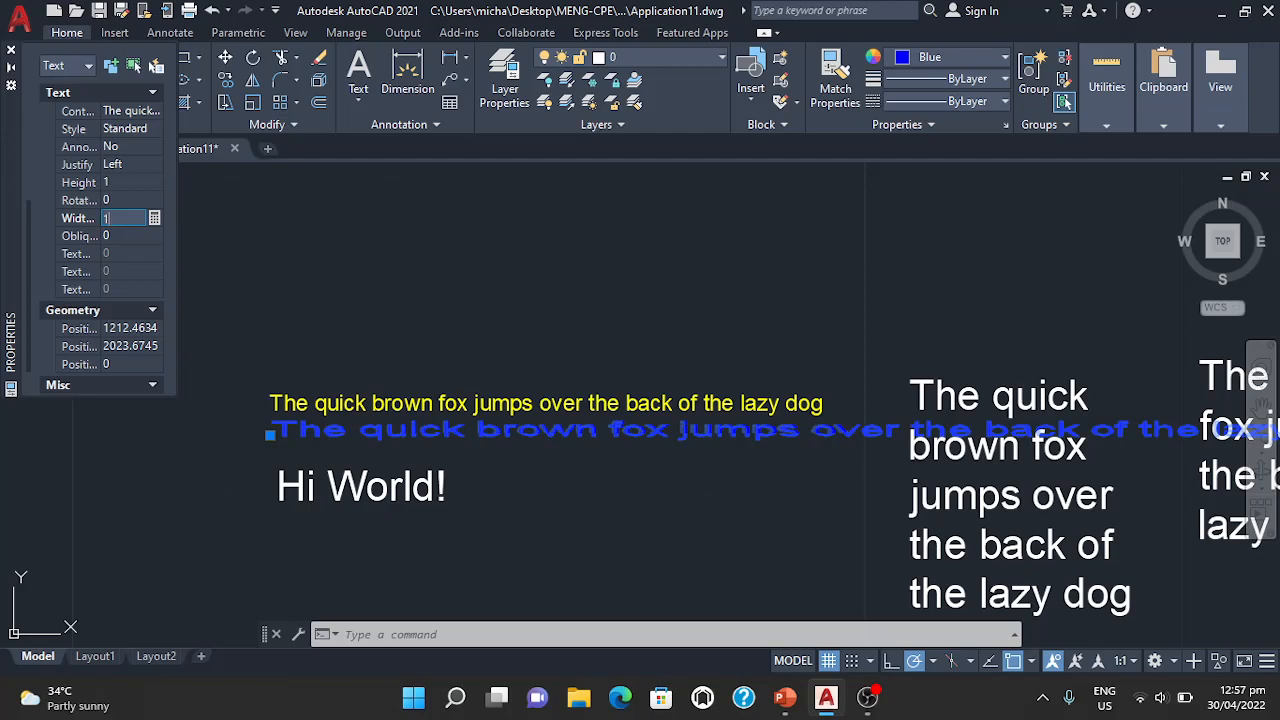
type("1")
key("Tab")
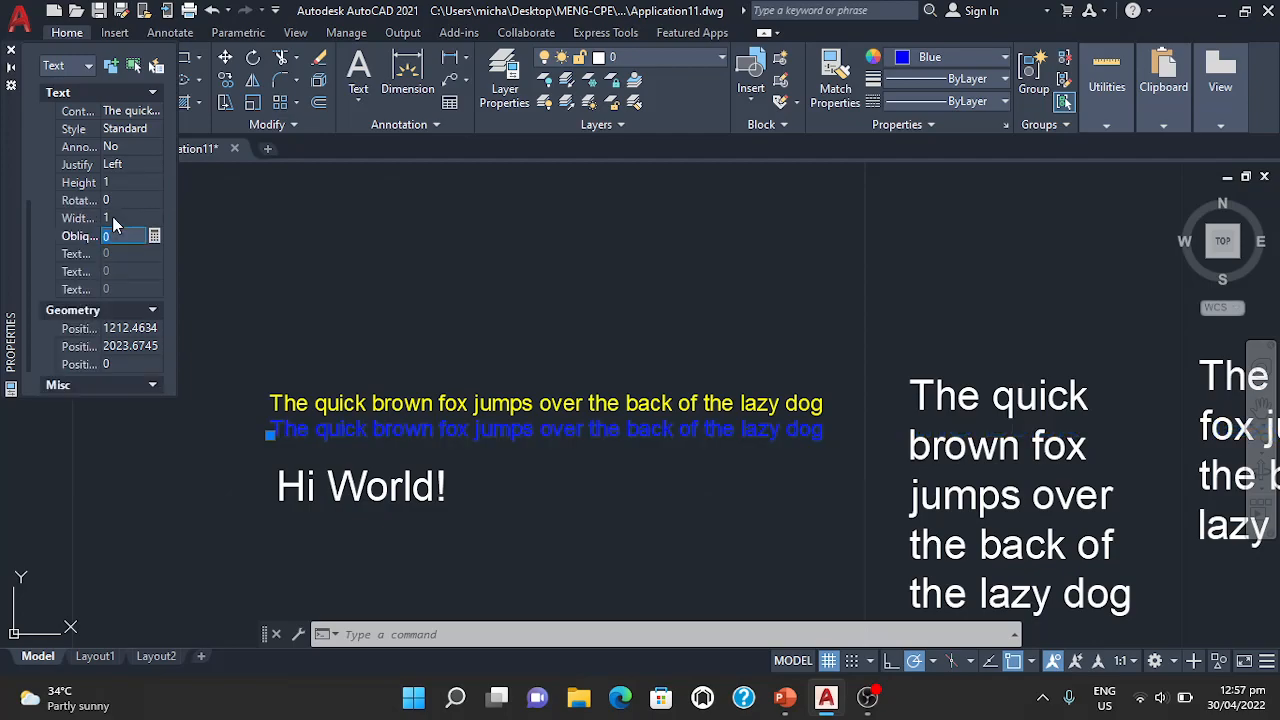
Set the blue sentence's Upside down property to Yes
scroll(150, 300, "down", 1)
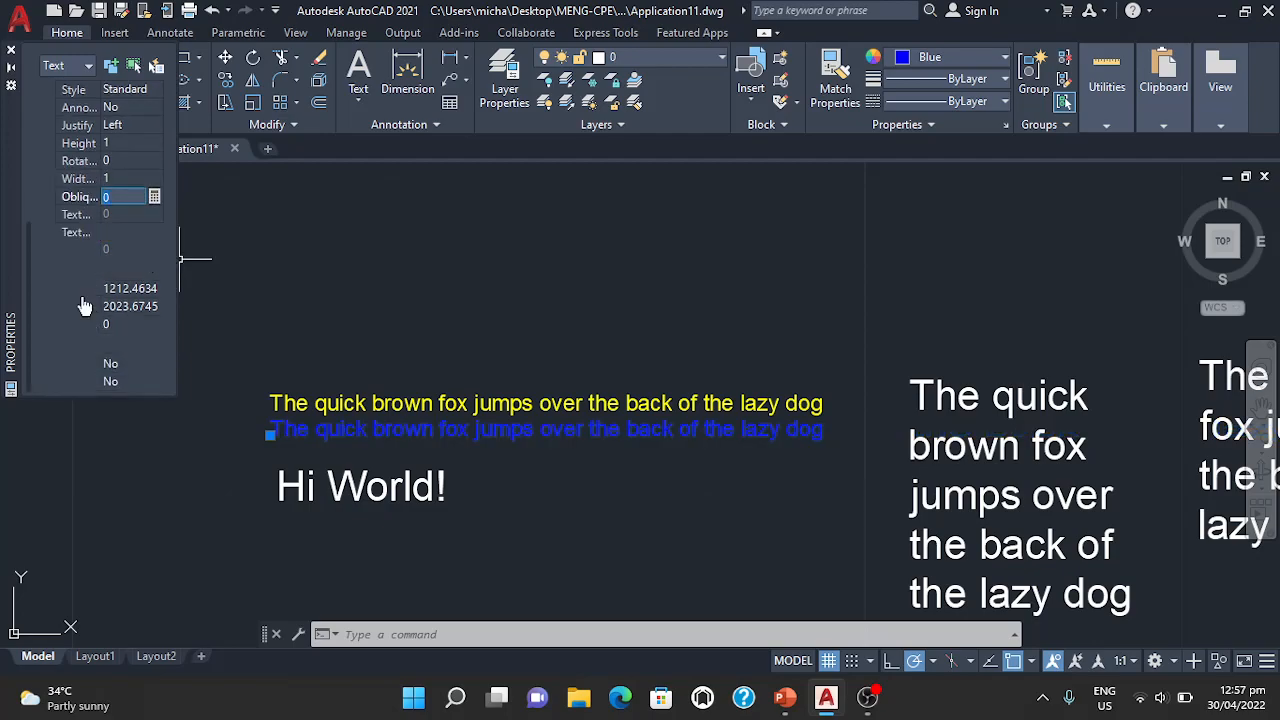
left_click(116, 364)
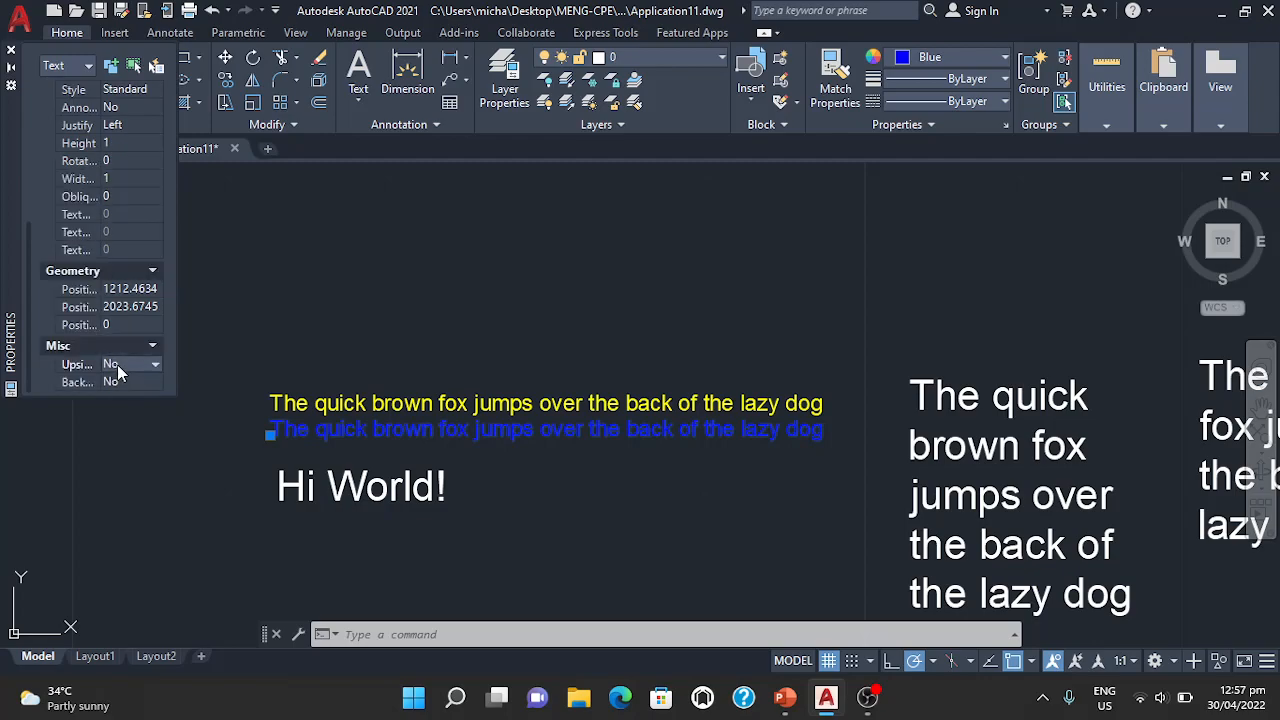
left_click(138, 367)
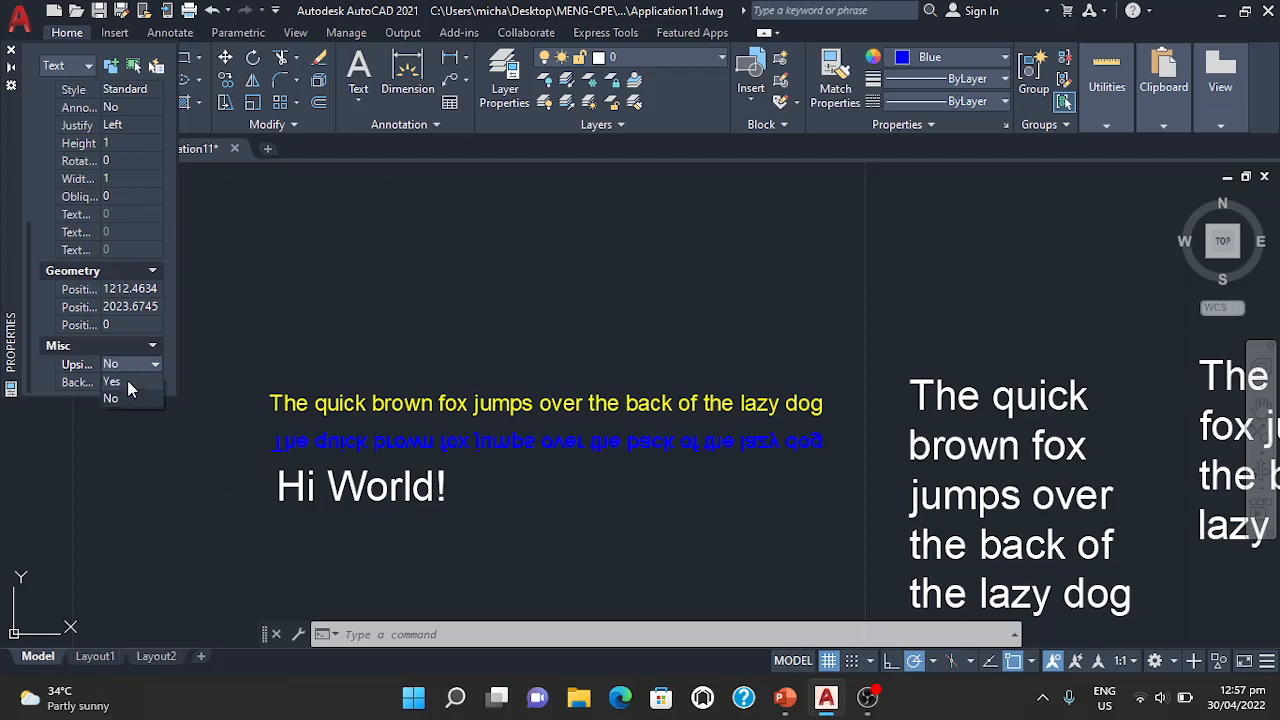
left_click(127, 380)
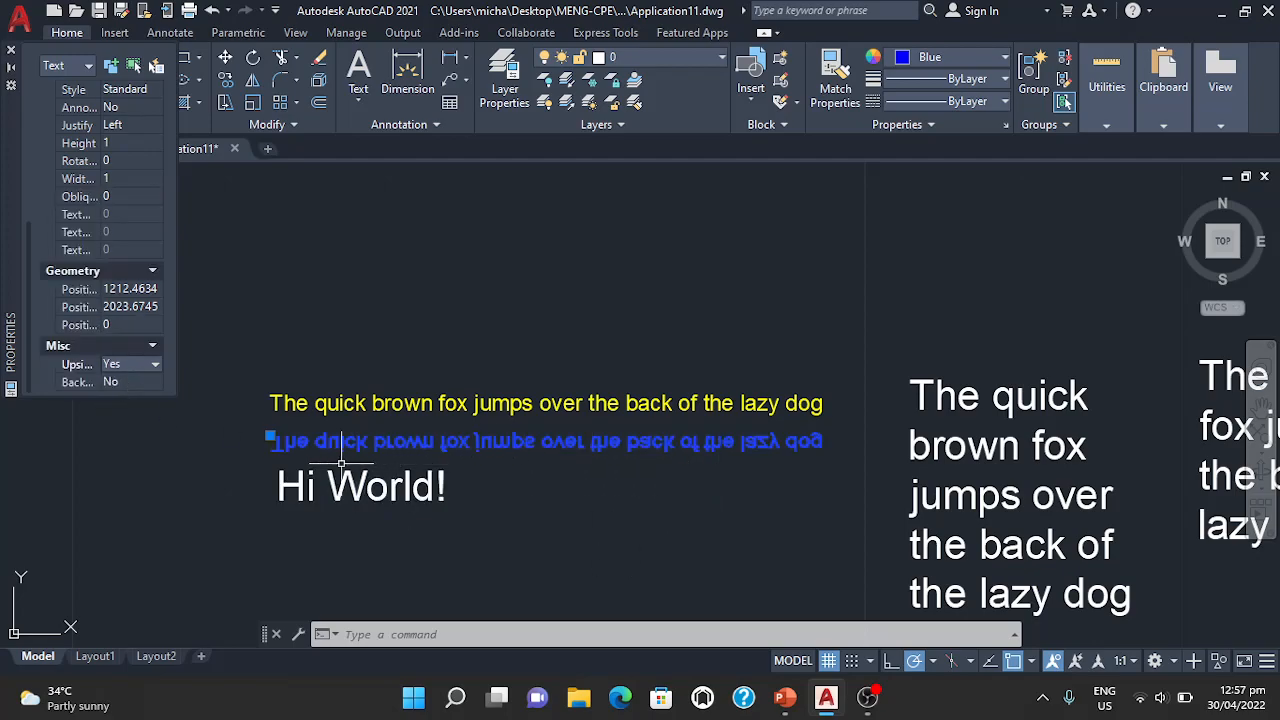
Set the blue sentence's Backward property to Yes
left_click(141, 381)
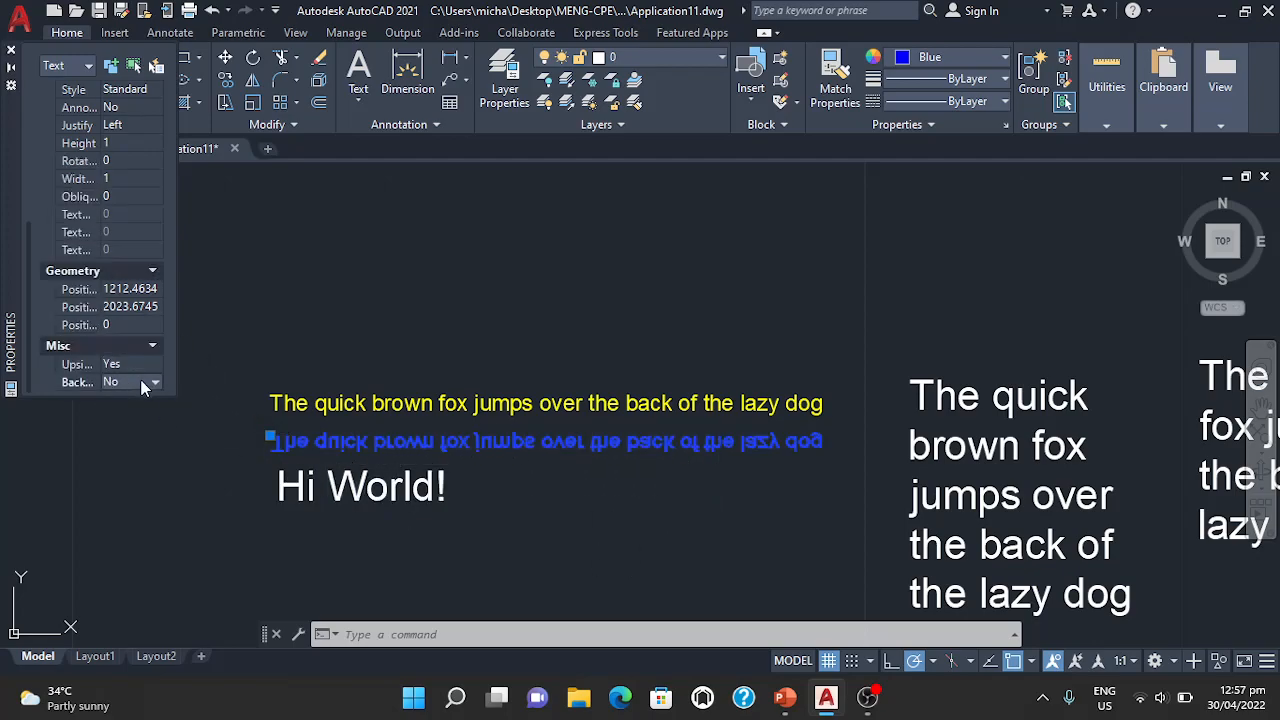
left_click(137, 381)
left_click(124, 400)
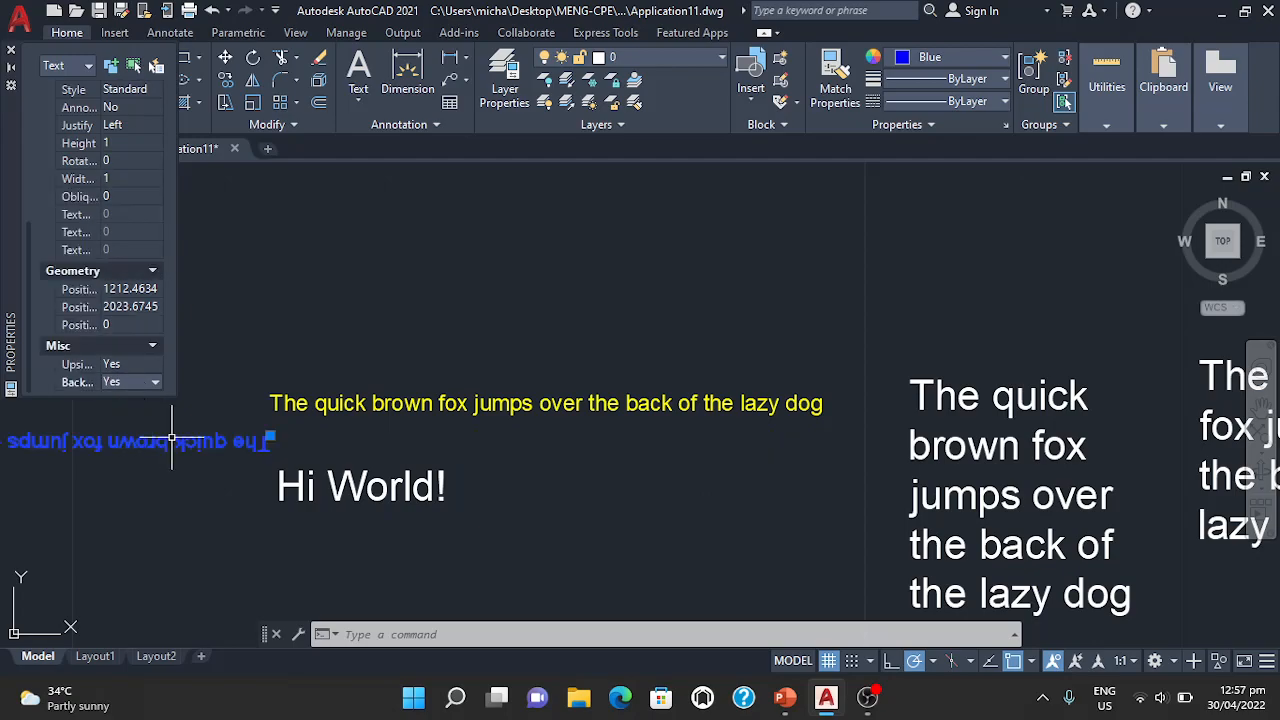
Return the blue sentence's Backward and Upside down properties to No
left_click(150, 383)
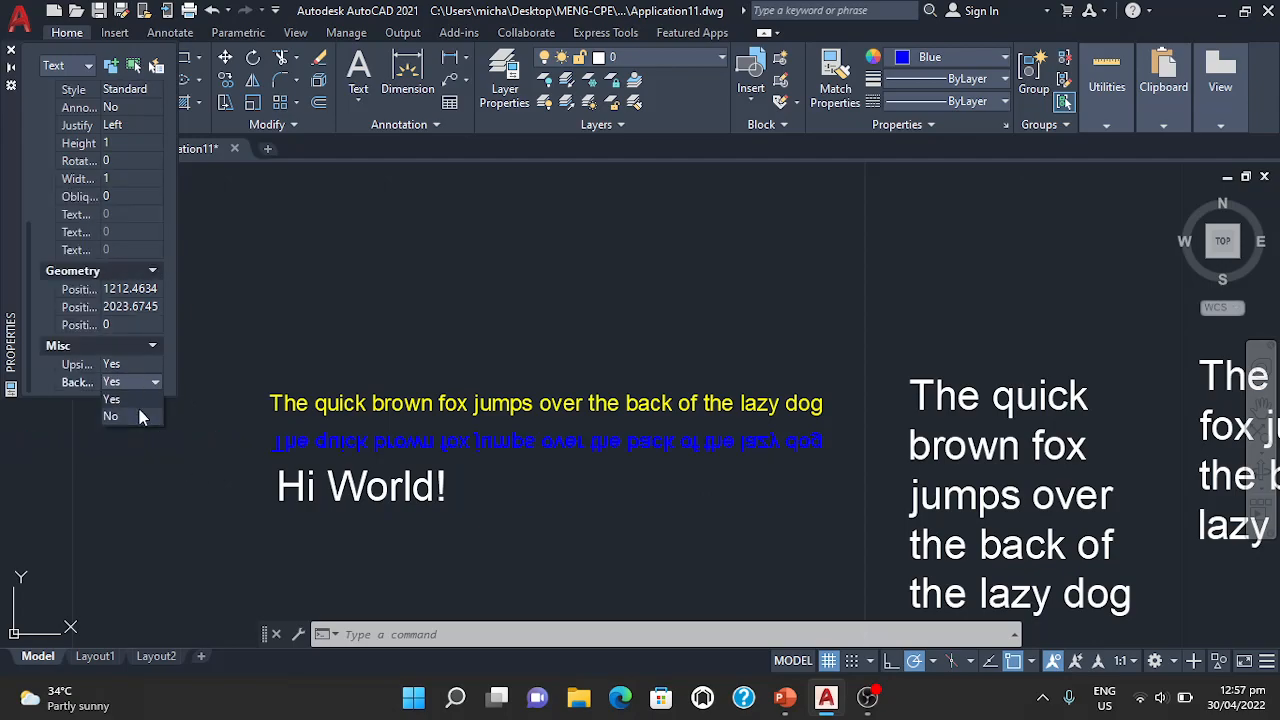
left_click(140, 418)
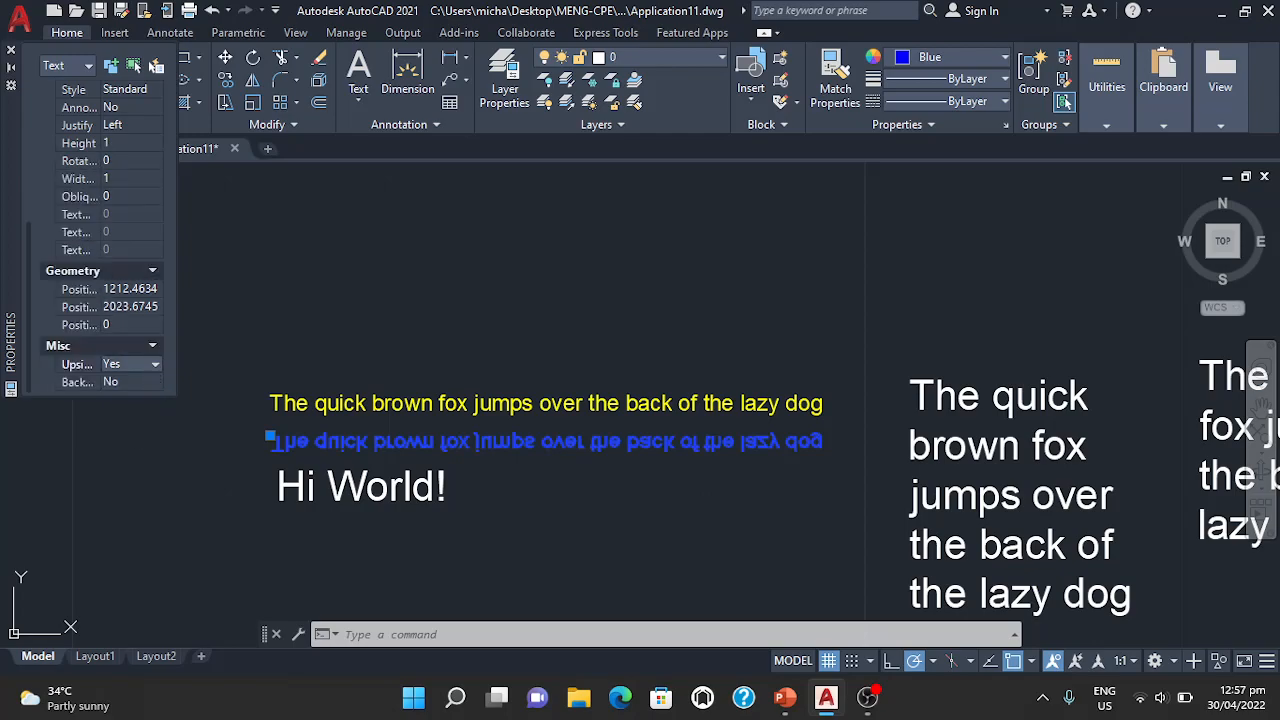
left_click(127, 382)
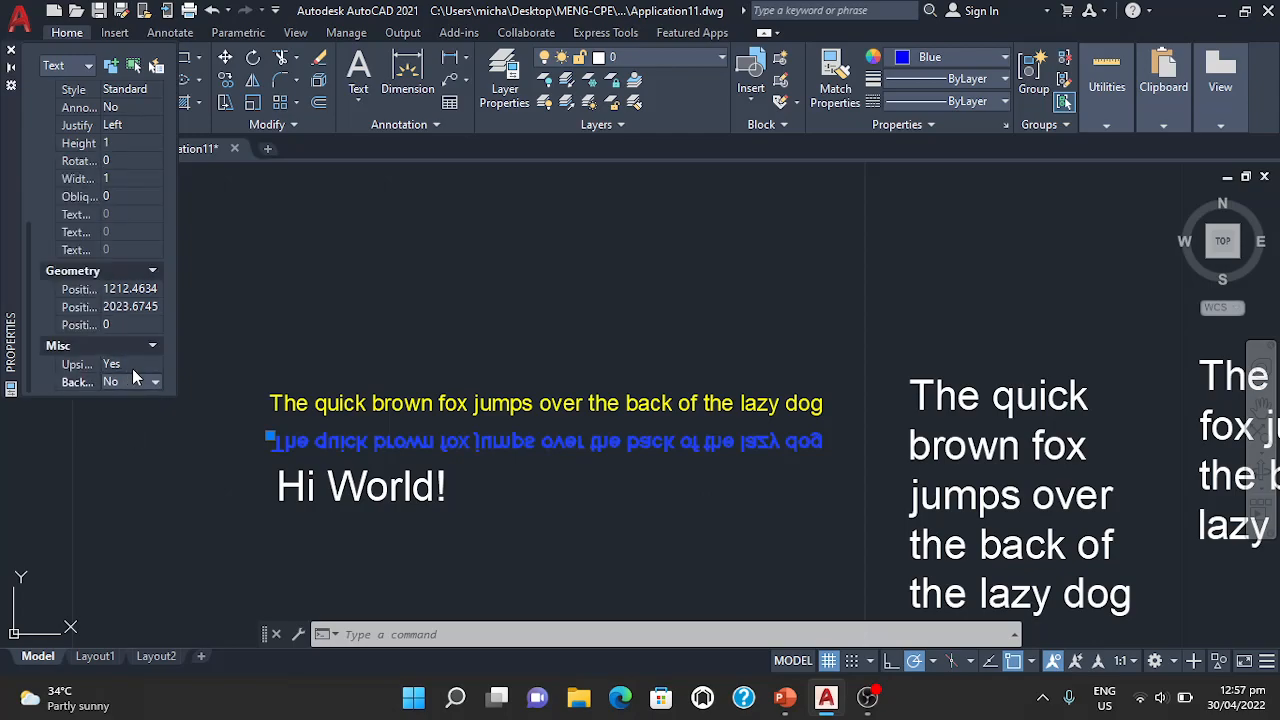
left_click(153, 366)
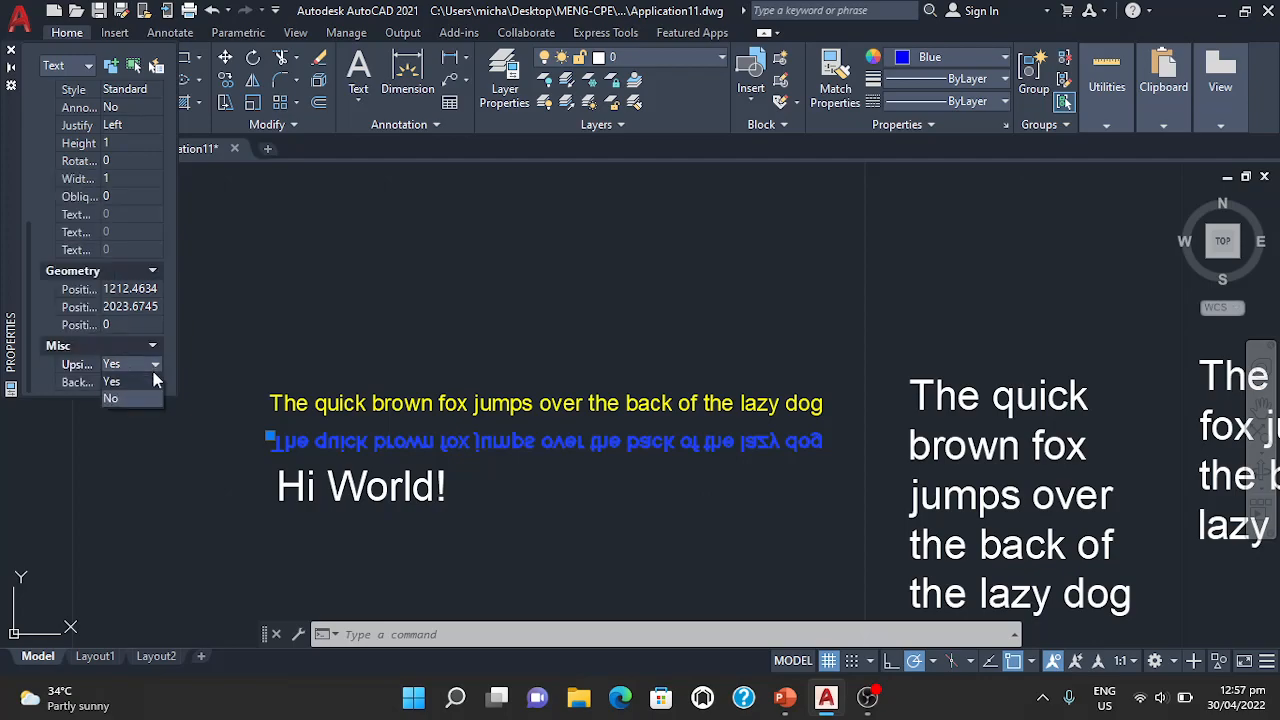
left_click(146, 396)
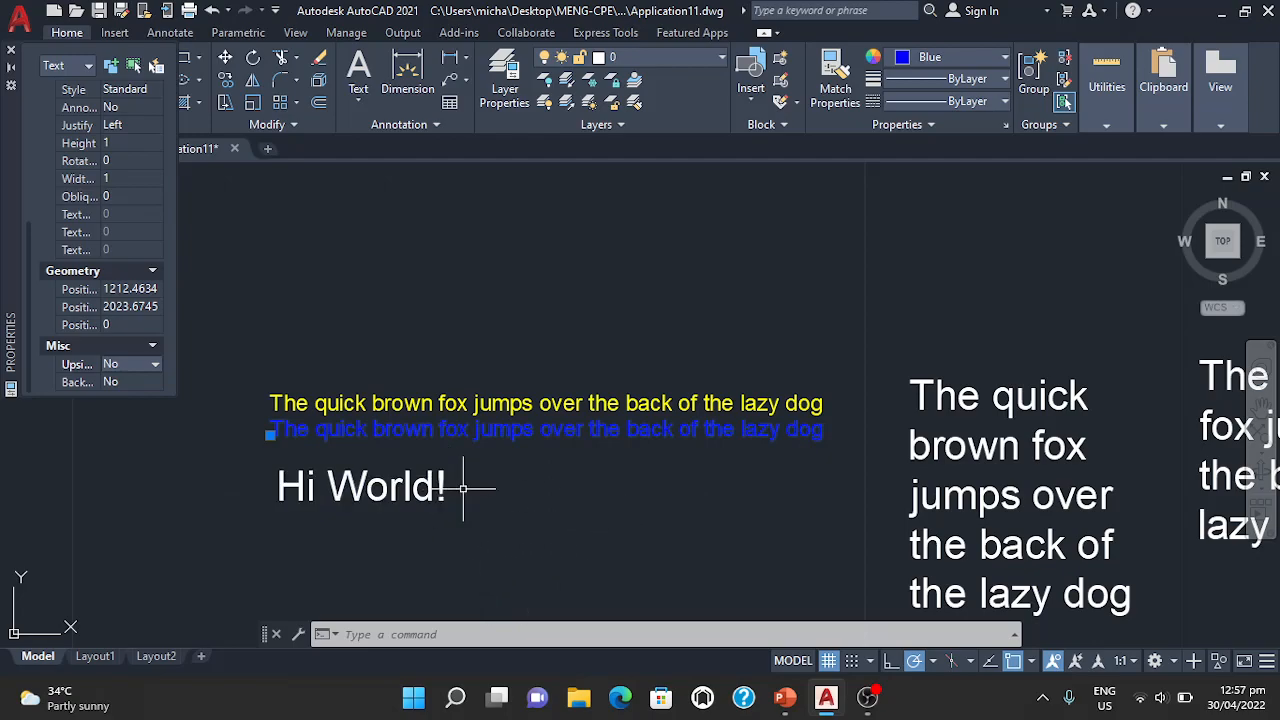
Close the Properties palette while keeping the blue sentence selected
key("alt+Tab")
key("alt+Tab")
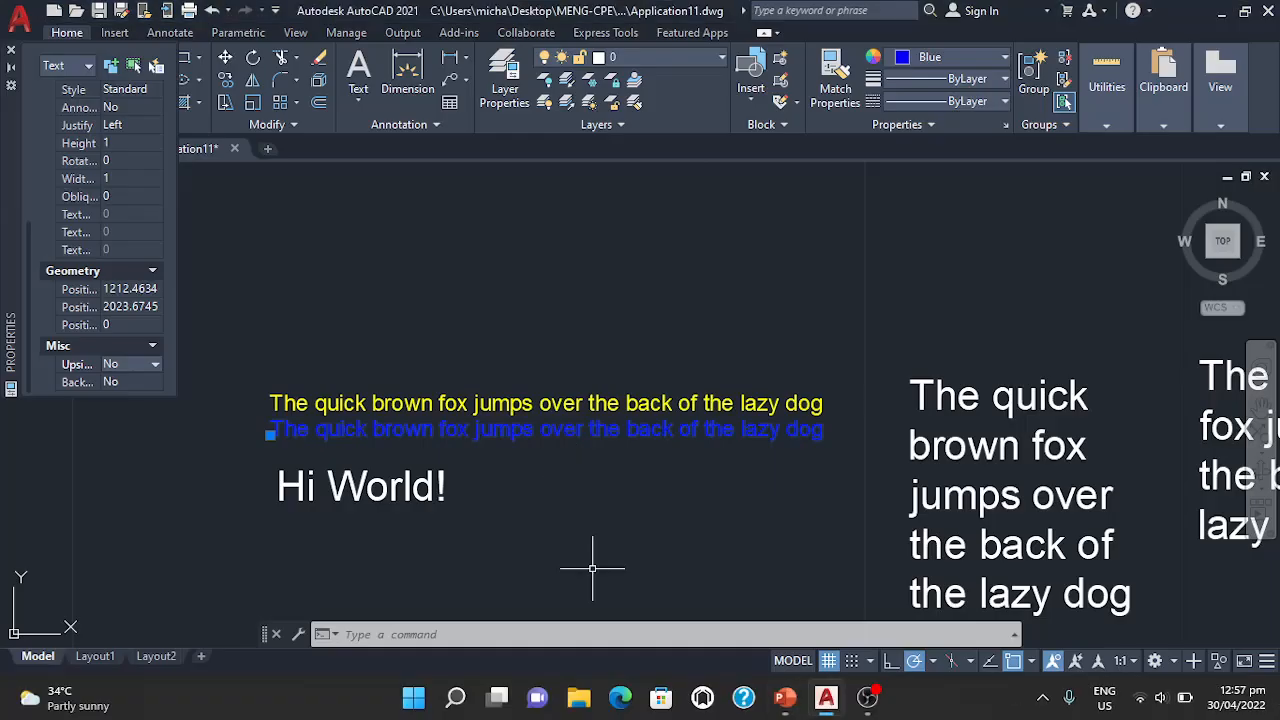
left_click(11, 47)
Switch to the presentation slide on text commands to check the DDMODIFY aliases and the justification diagram, and return to AutoCAD
middle_click_drag(749, 492, 539, 445)
key("alt+Tab")
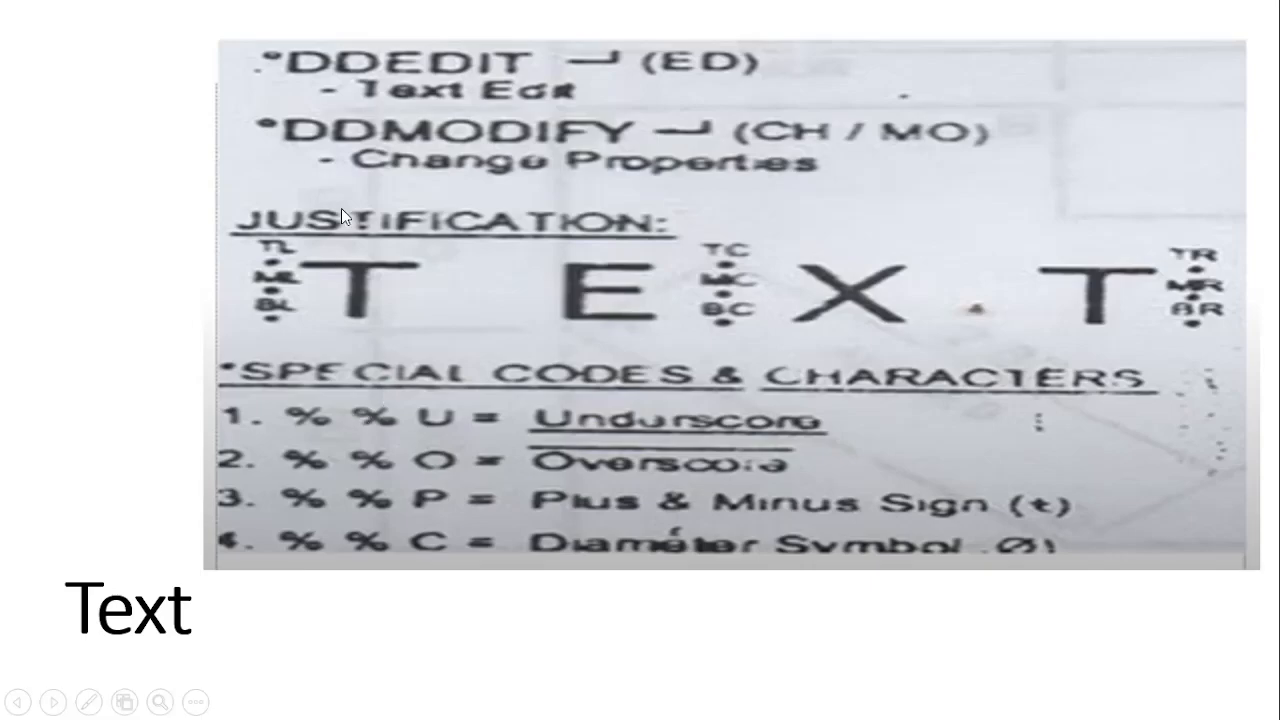
key("alt+Tab")
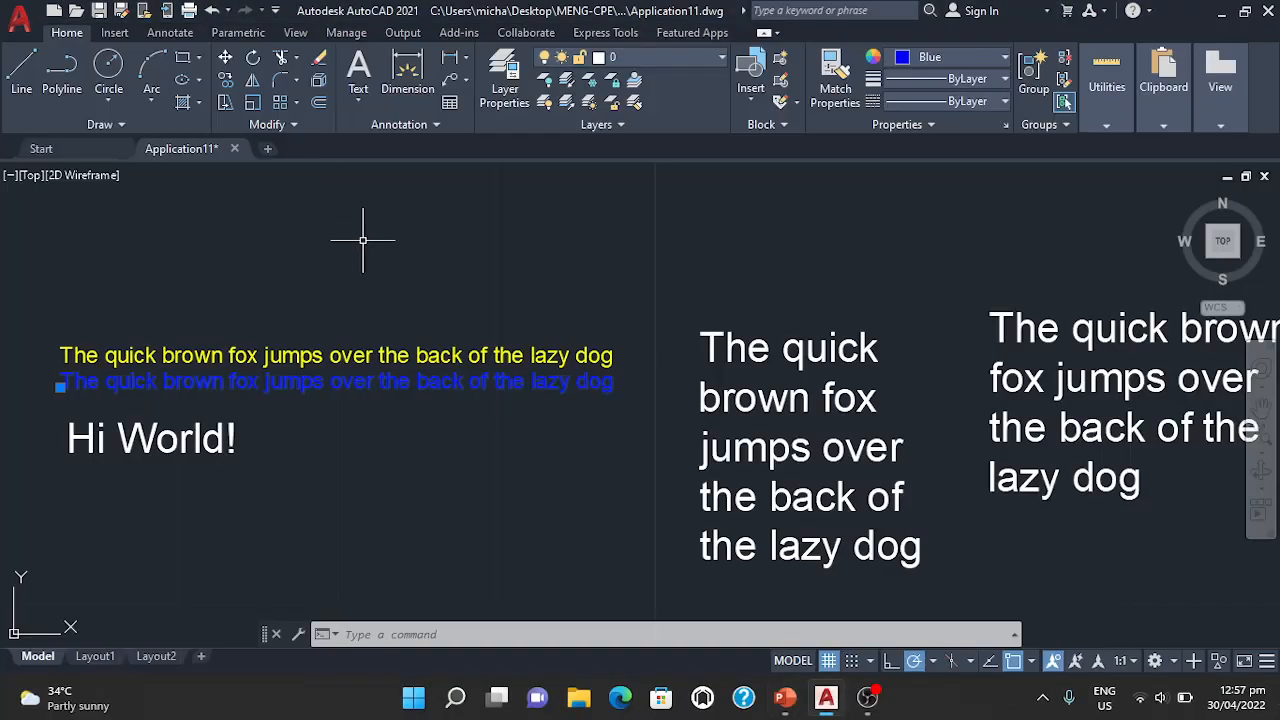
middle_click_drag(631, 470, 565, 469)
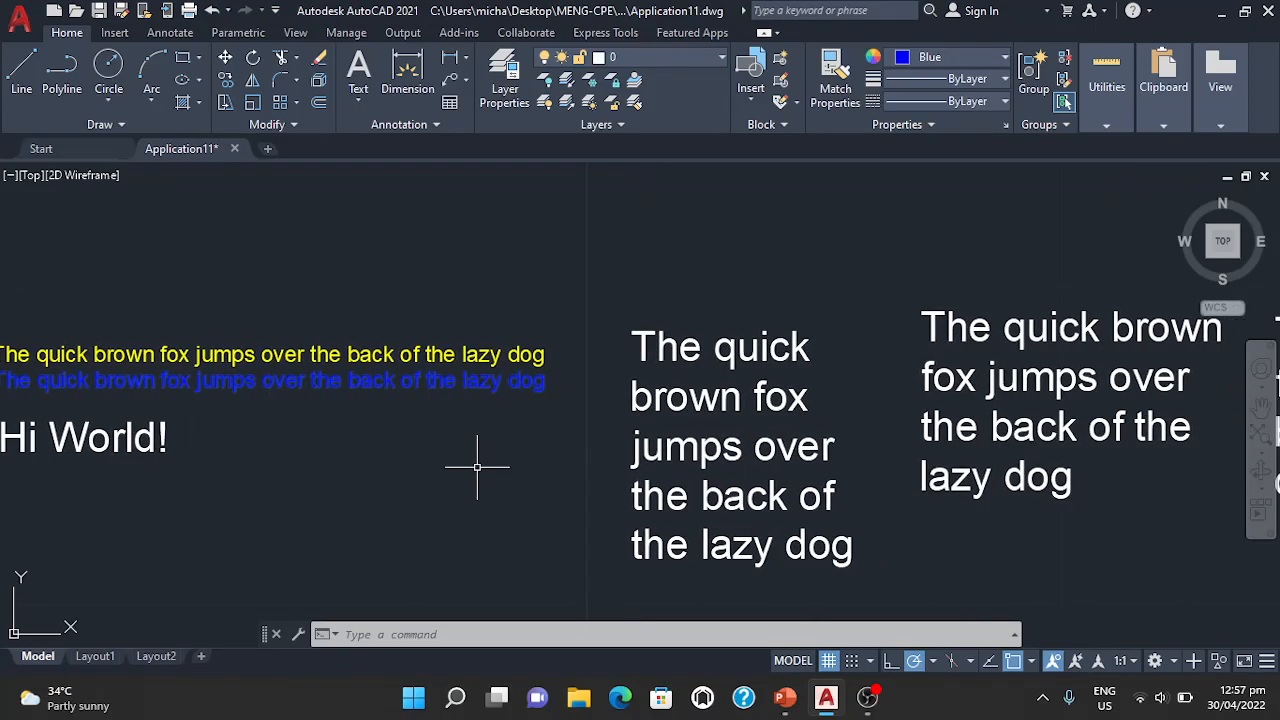
key("alt+Tab")
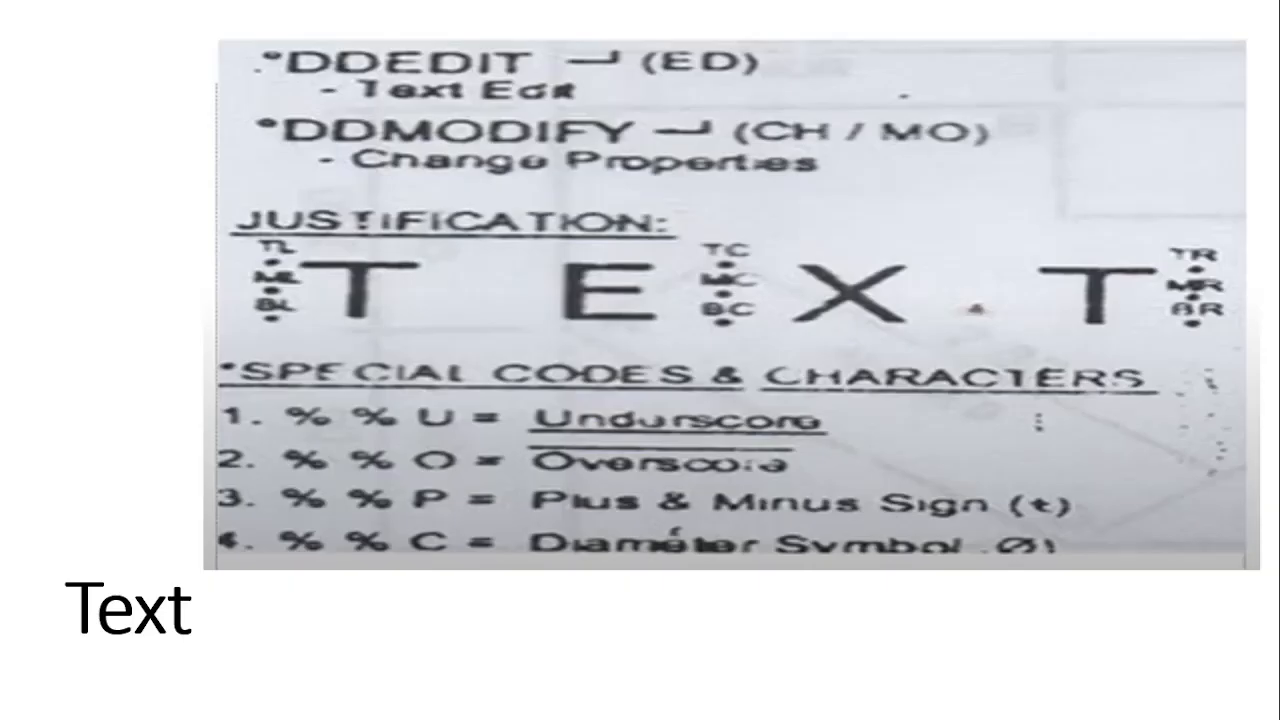
key("alt+Tab")
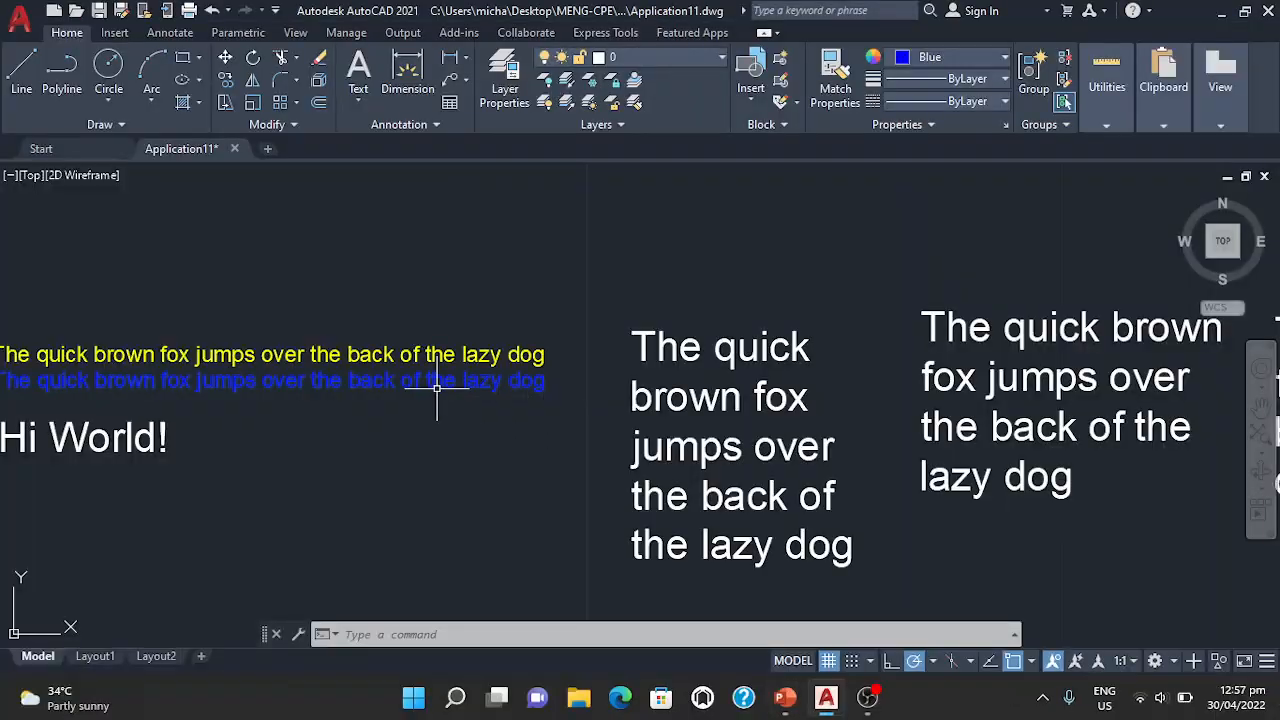
middle_click_drag(429, 463, 556, 403)
key("alt+Tab")
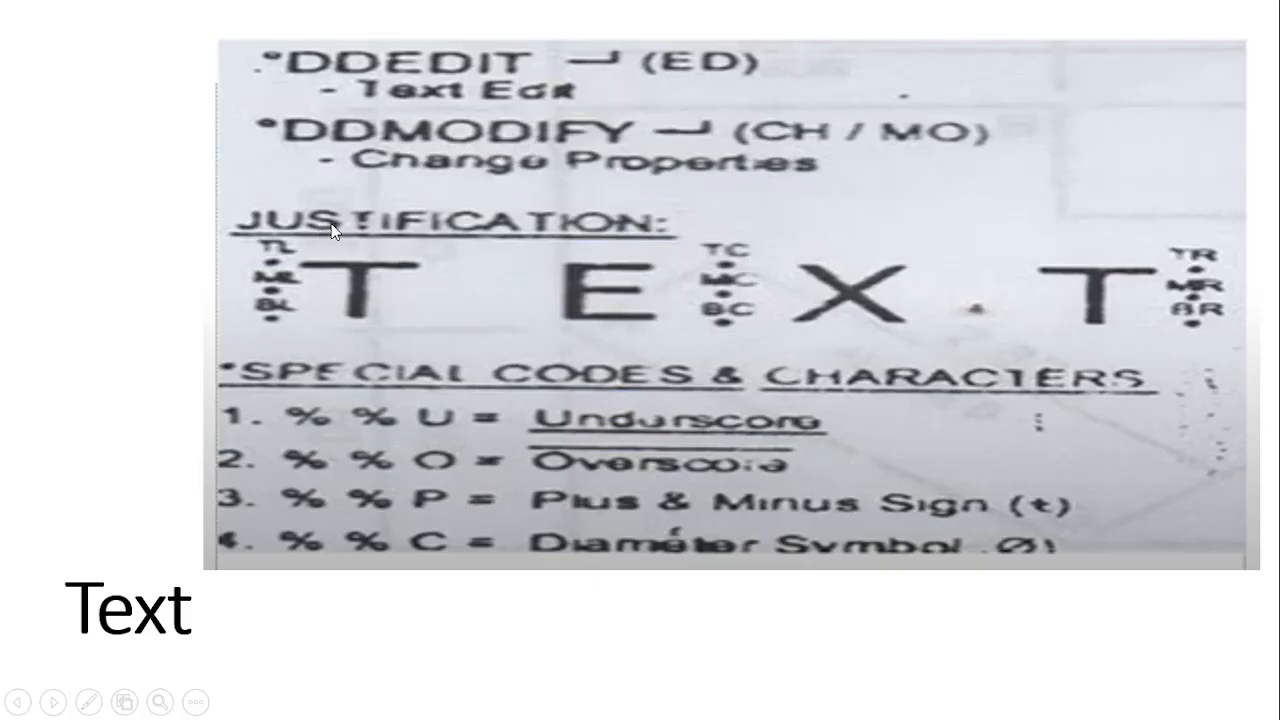
key("alt+Tab")
Reopen the Properties palette for the blue sentence with the MO command
left_click(538, 633)
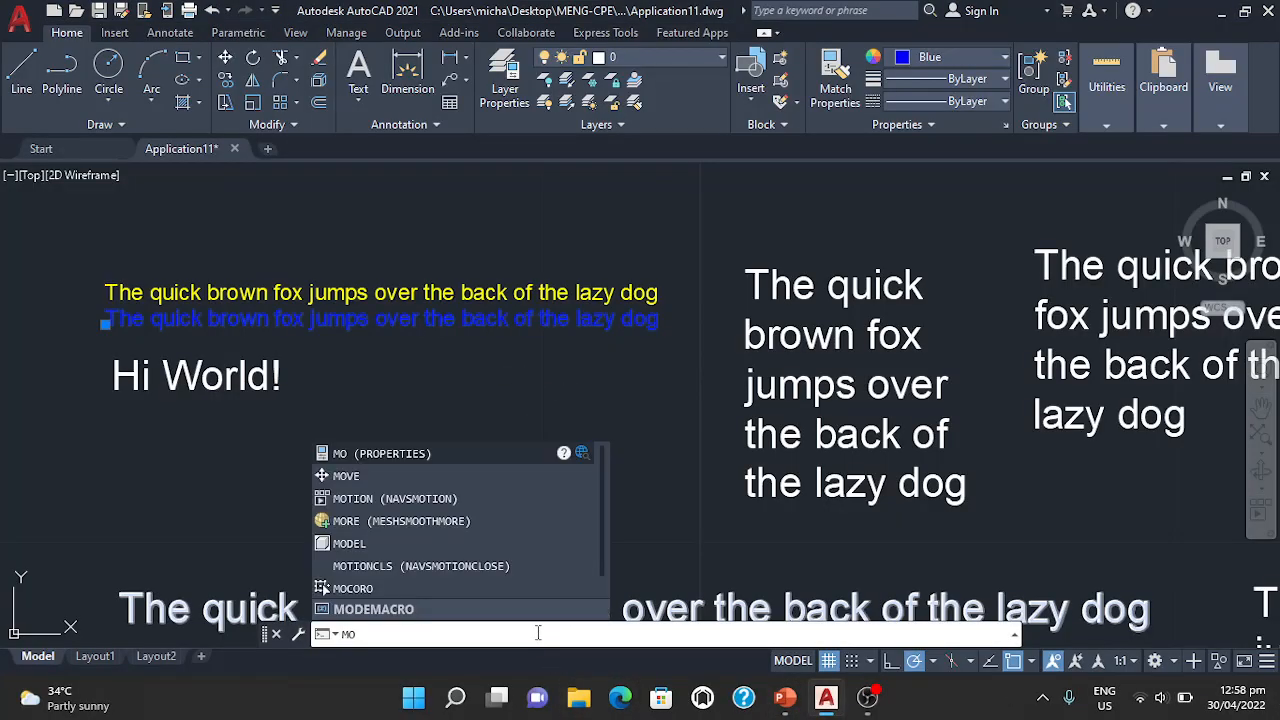
key("Return")
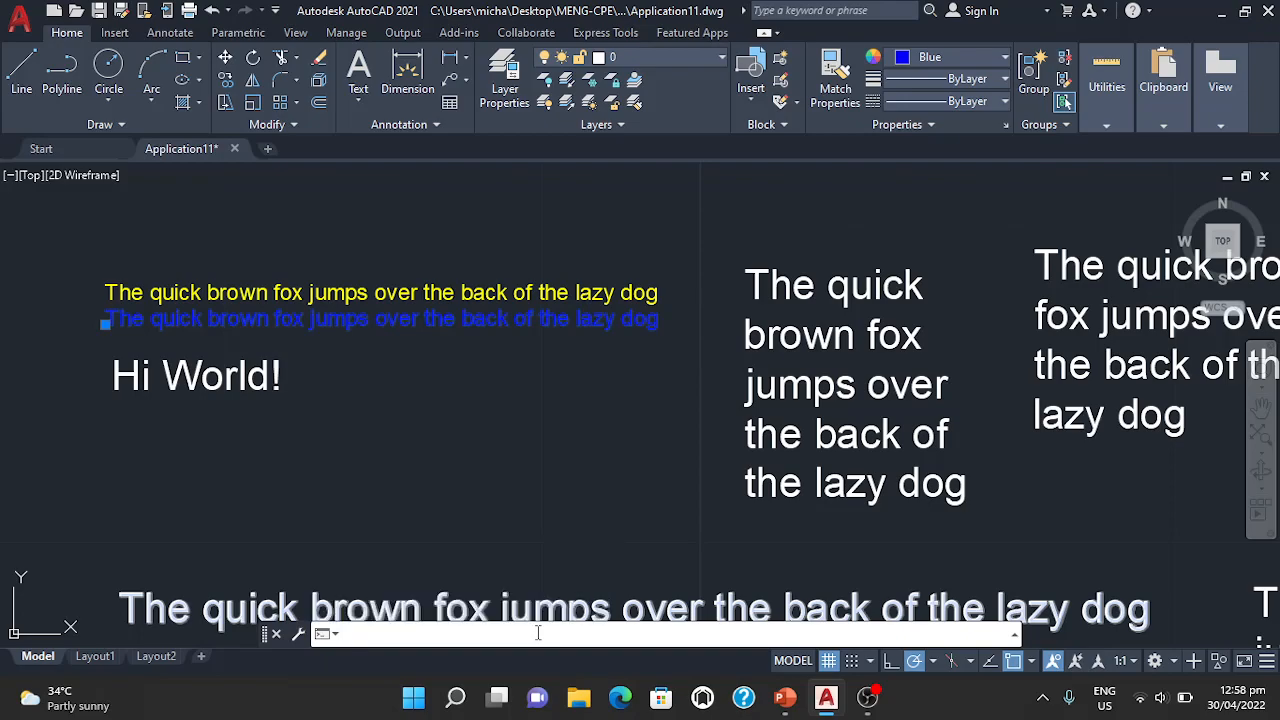
mouse_move(374, 429)
middle_mouse_down()
mouse_move(380, 337)
mouse_move(429, 294)
middle_mouse_up()
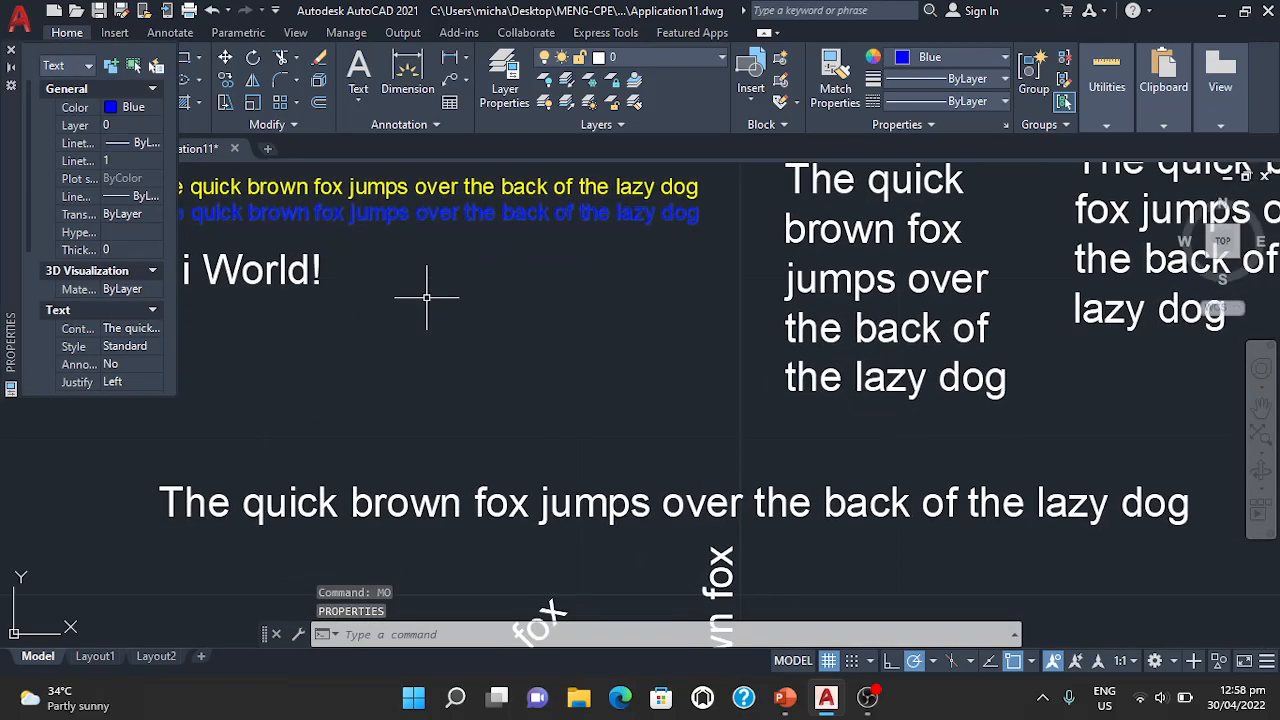
Add the large horizontal white fox sentence below Hi World! to the selection and review the shared text properties
left_click(330, 502)
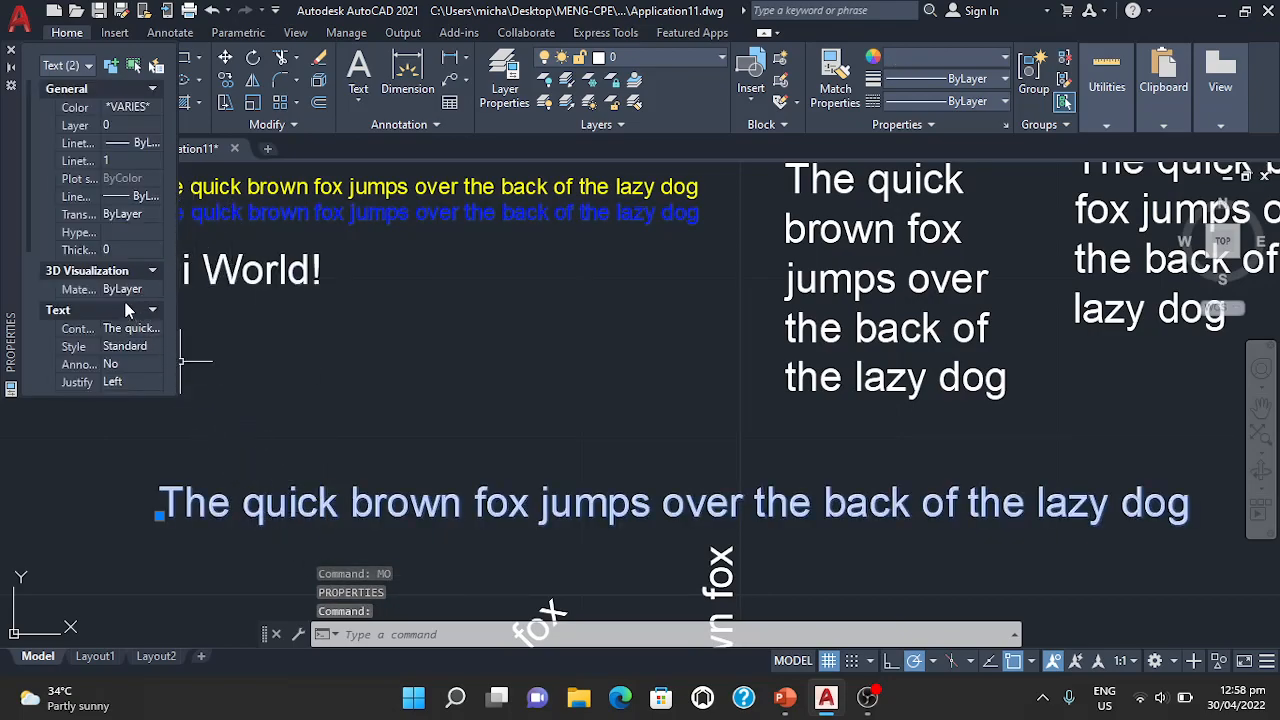
scroll(115, 311, "down", 1)
scroll(115, 301, "down", 2)
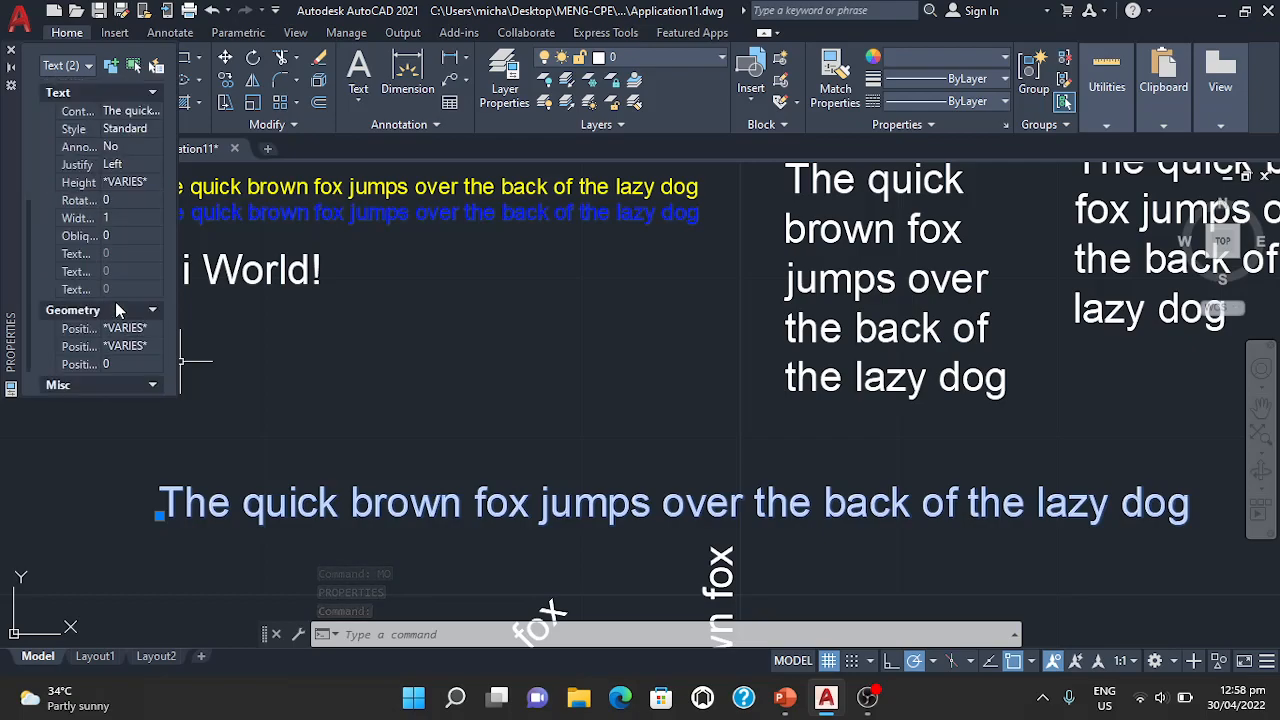
scroll(139, 153, "up", 5)
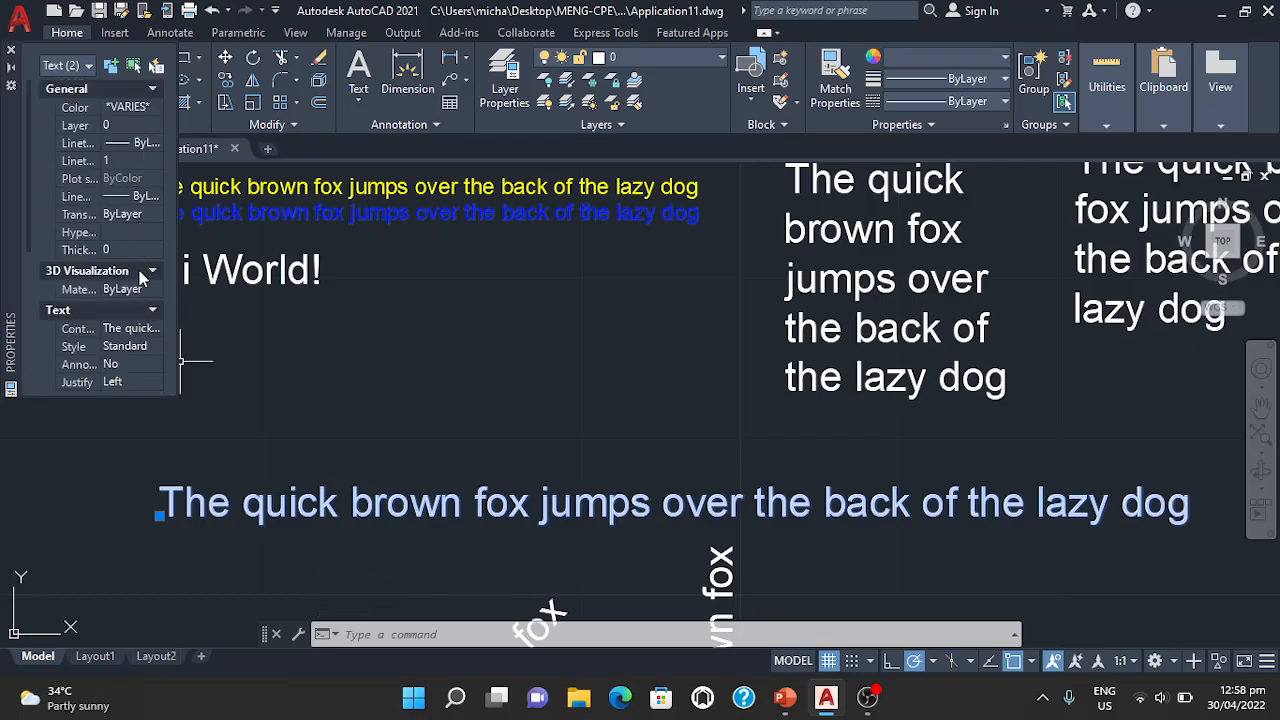
scroll(135, 305, "down", 2)
scroll(134, 310, "down", 2)
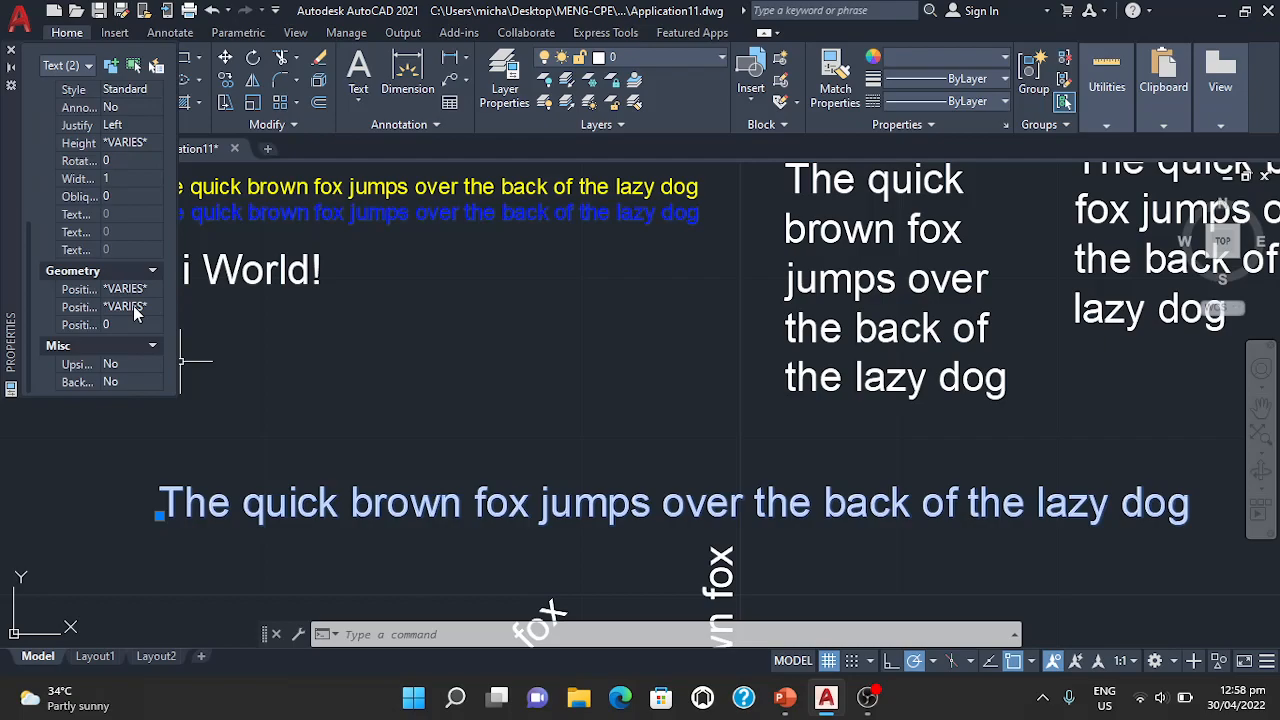
Set the justification of the two selected sentences to Center
left_click(129, 122)
left_click(154, 127)
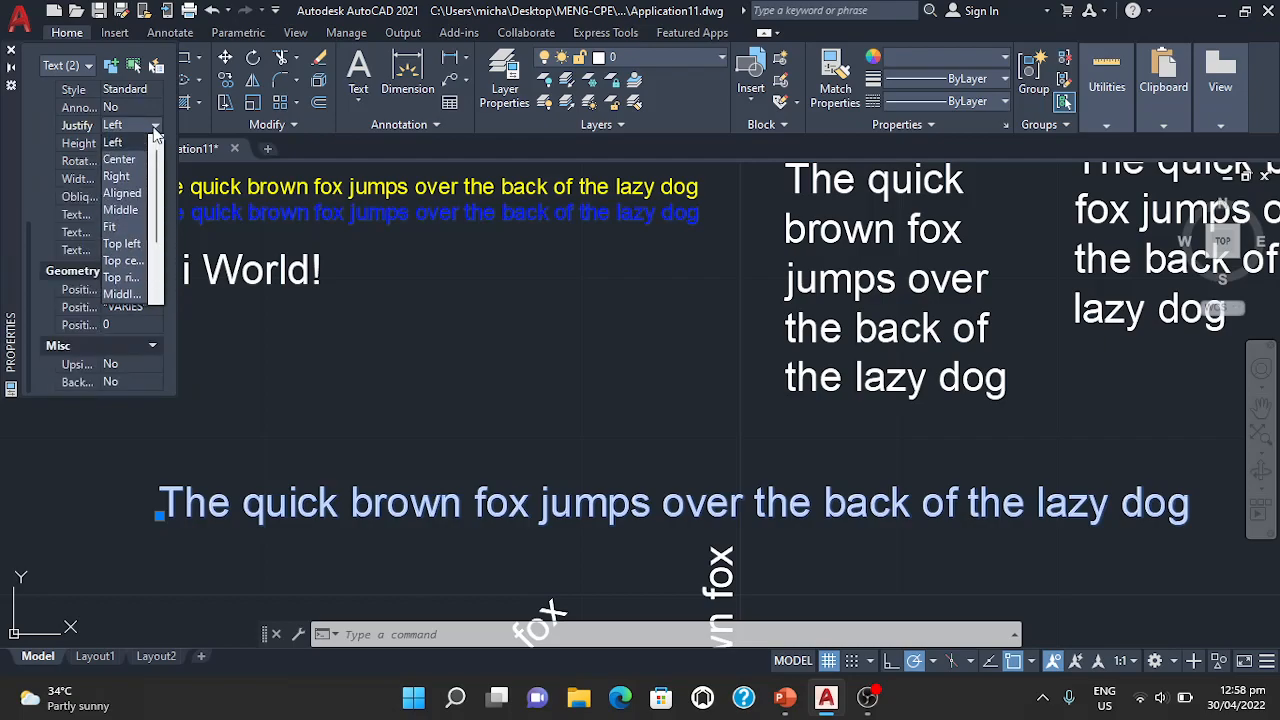
left_click(137, 162)
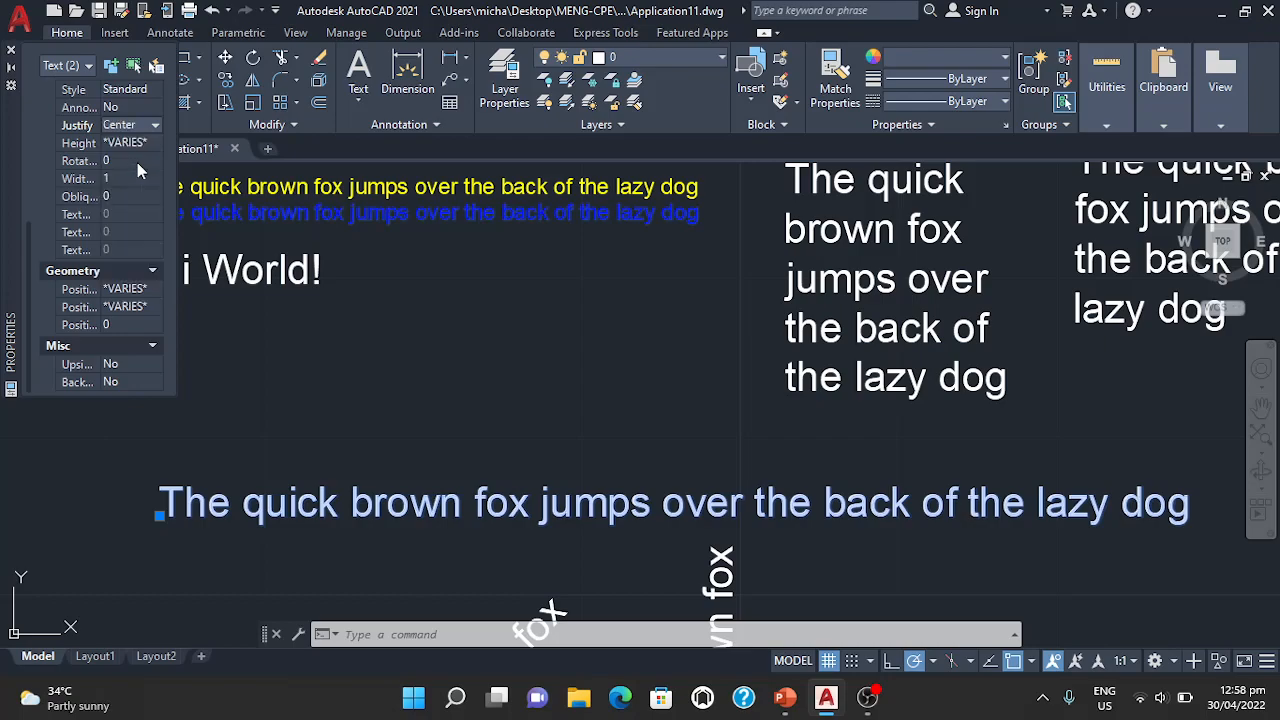
Change the justification of the two selected sentences to Right, and follow it with Top left
left_click(137, 127)
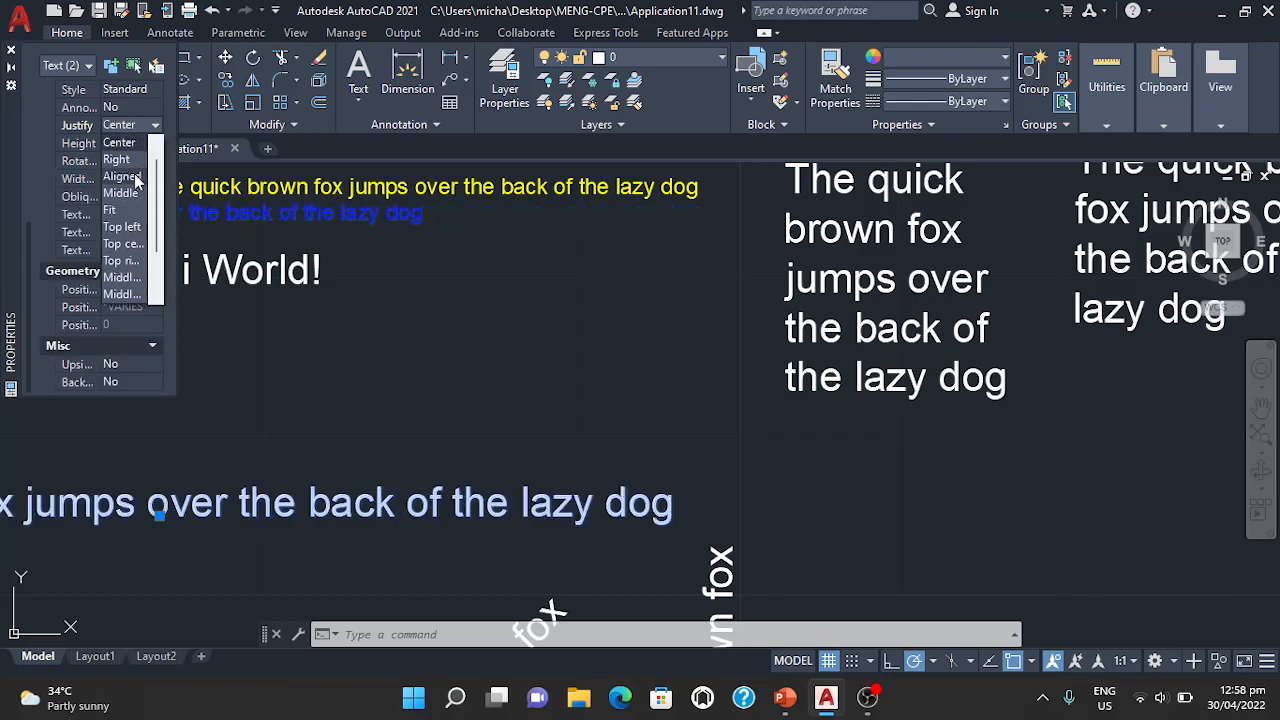
left_click(131, 161)
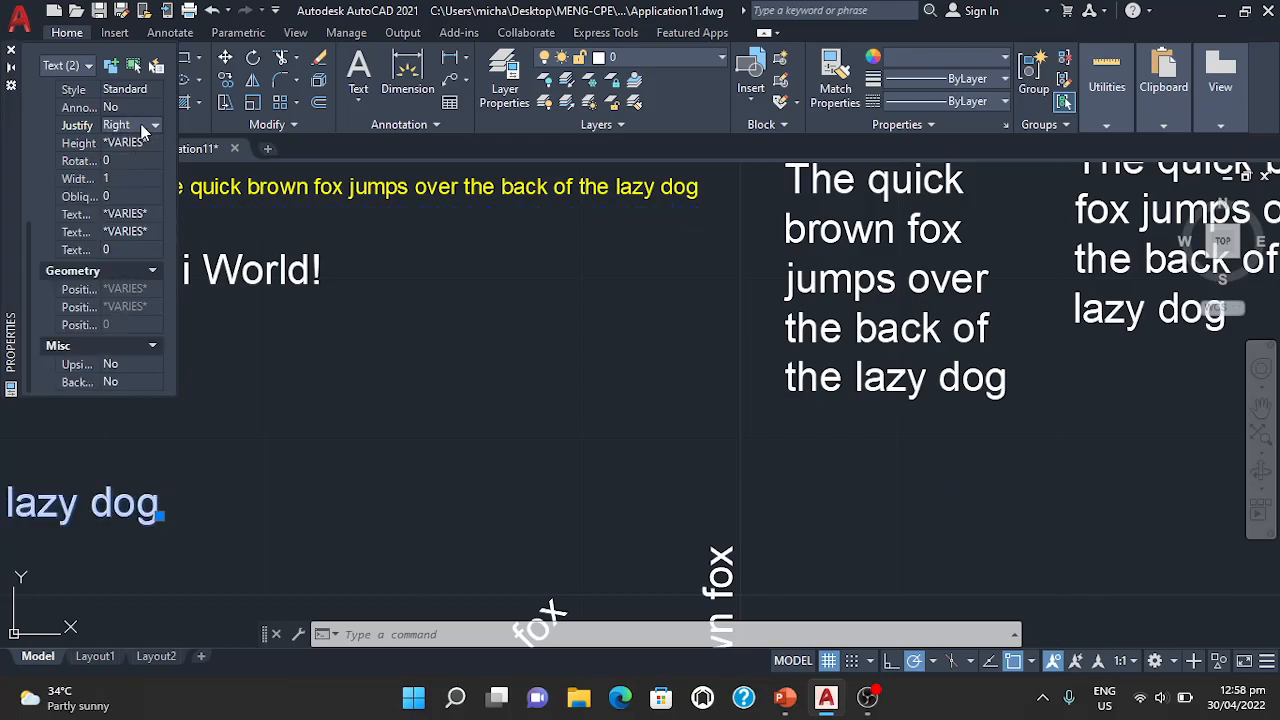
left_click(141, 127)
left_click(133, 209)
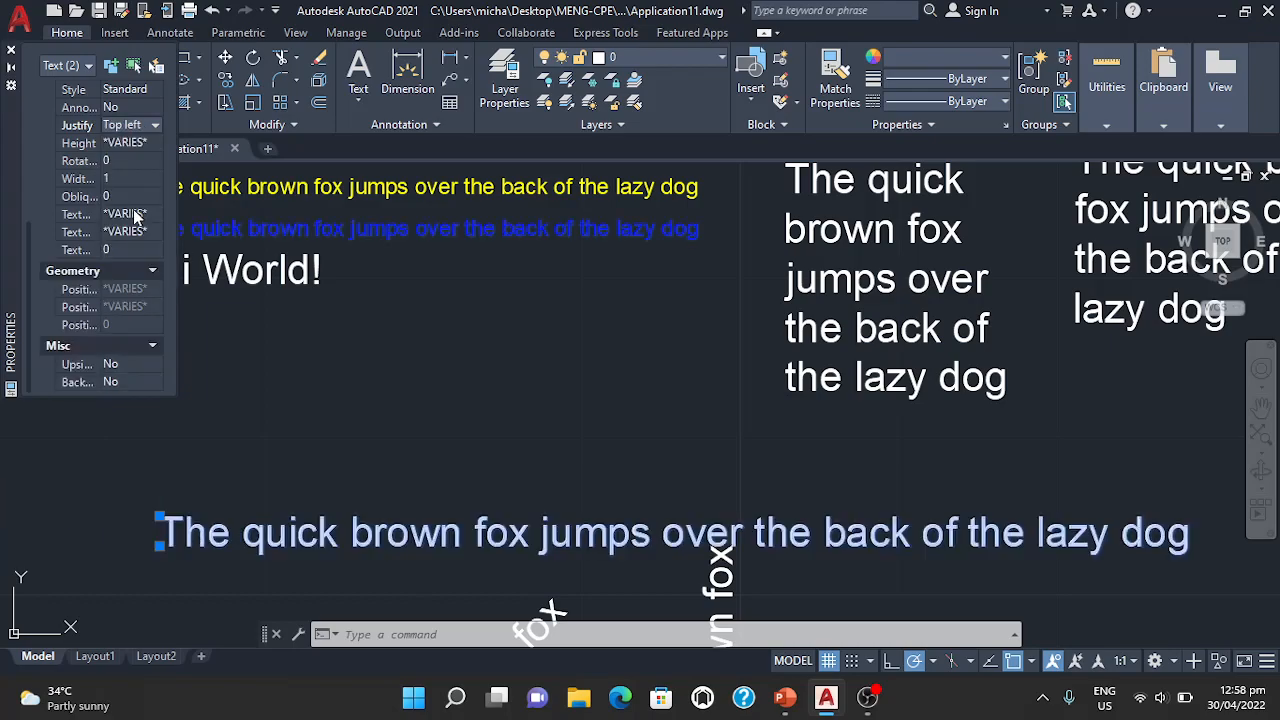
Set the justification of the two selected sentences to Middle center
left_click(143, 127)
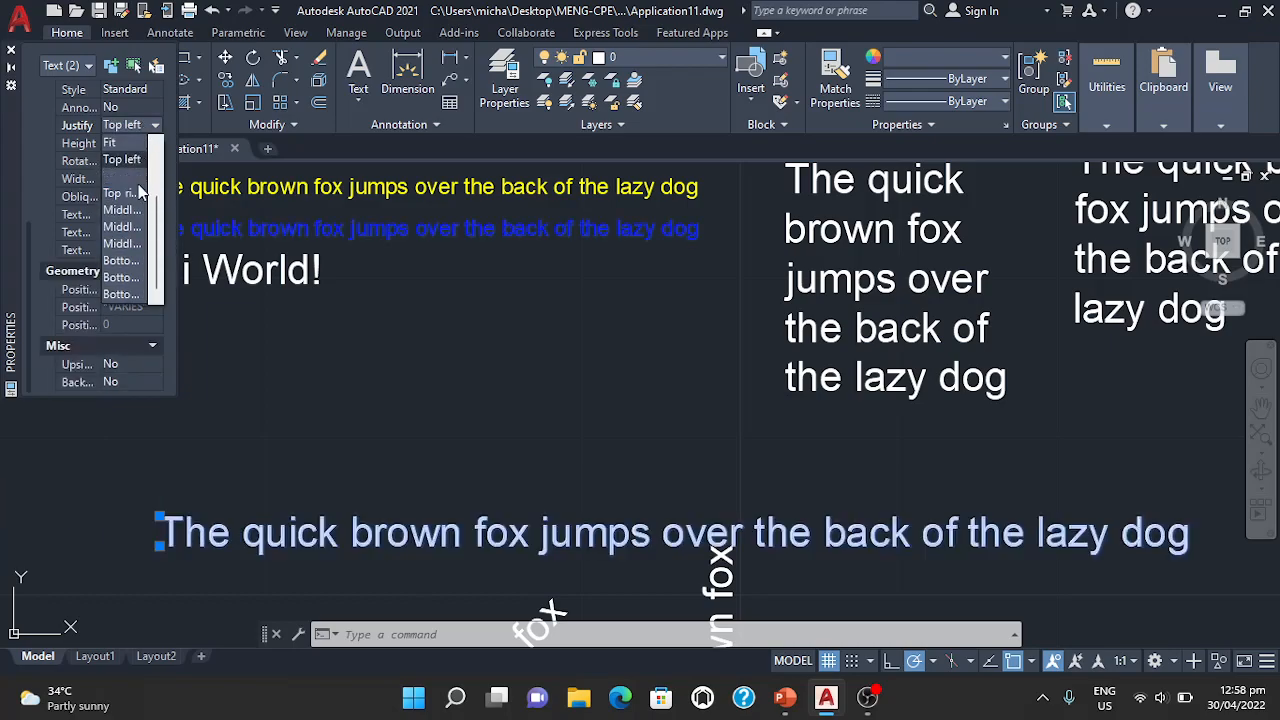
left_click(133, 226)
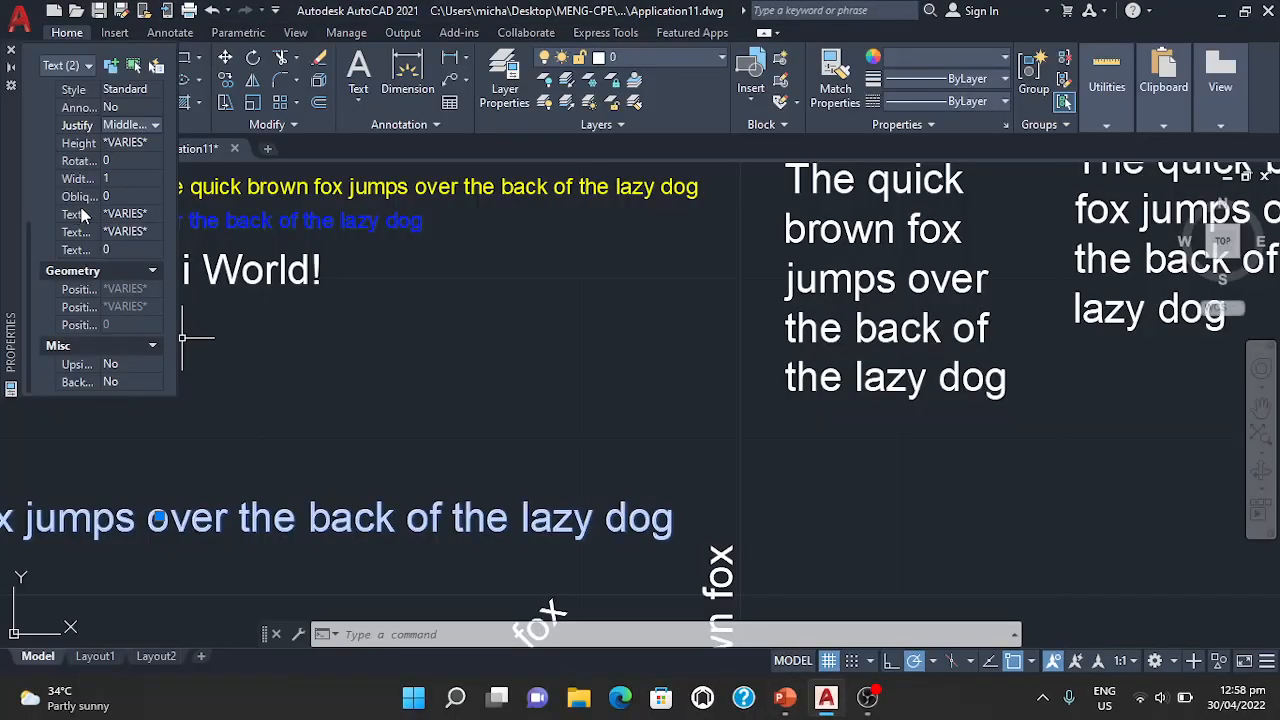
scroll(80, 205, "up", 3)
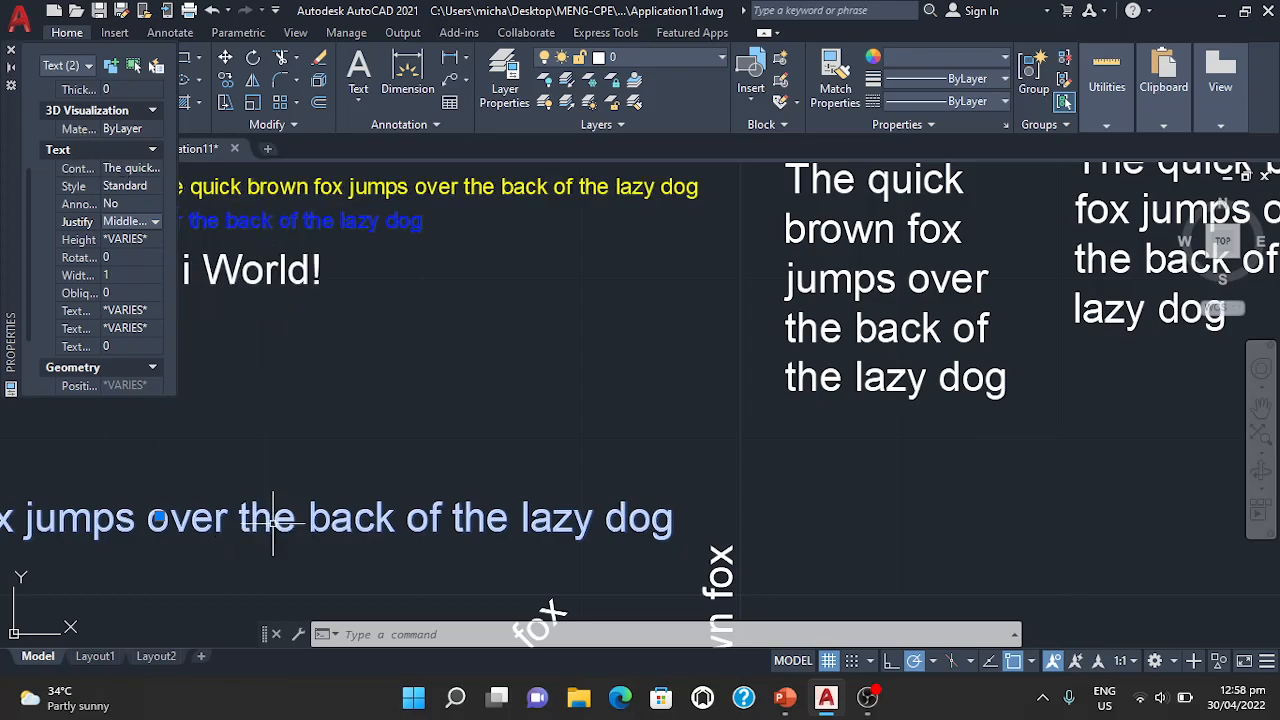
Close the Properties palette and deselect both sentences
left_click(11, 50)
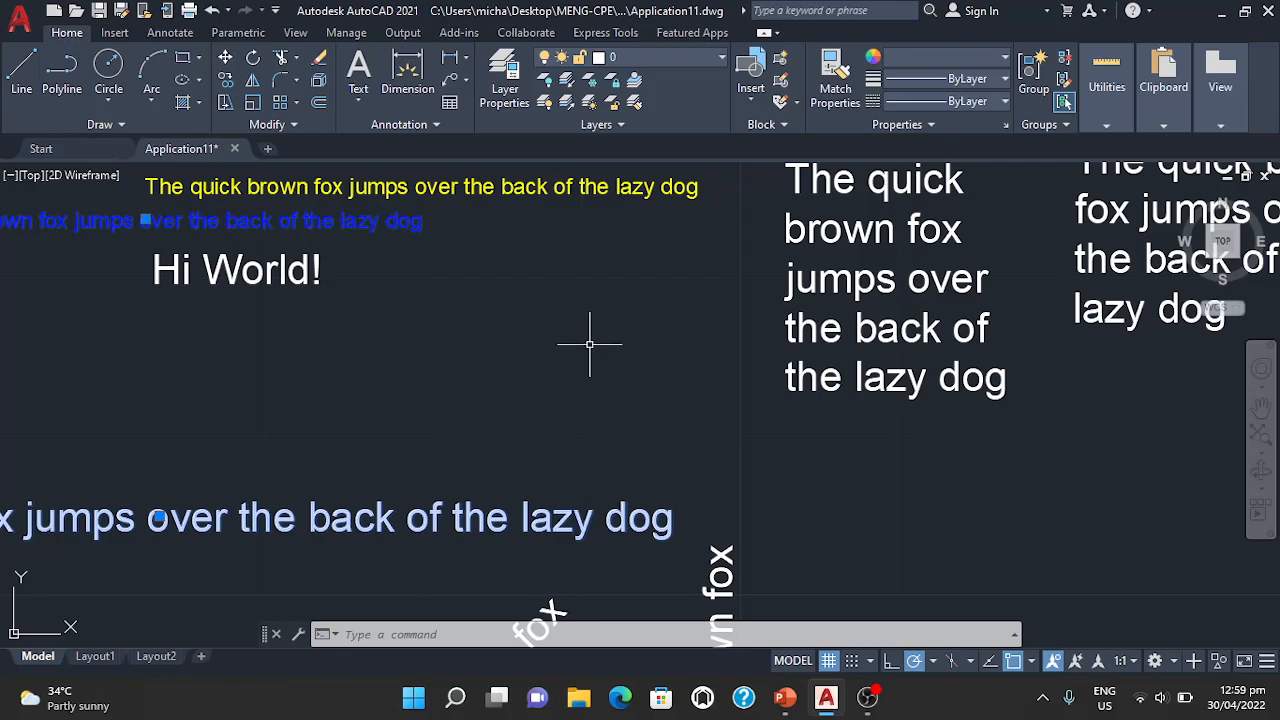
key("Escape")
middle_click_drag(590, 343, 372, 372)
scroll(330, 375, "down", 1)
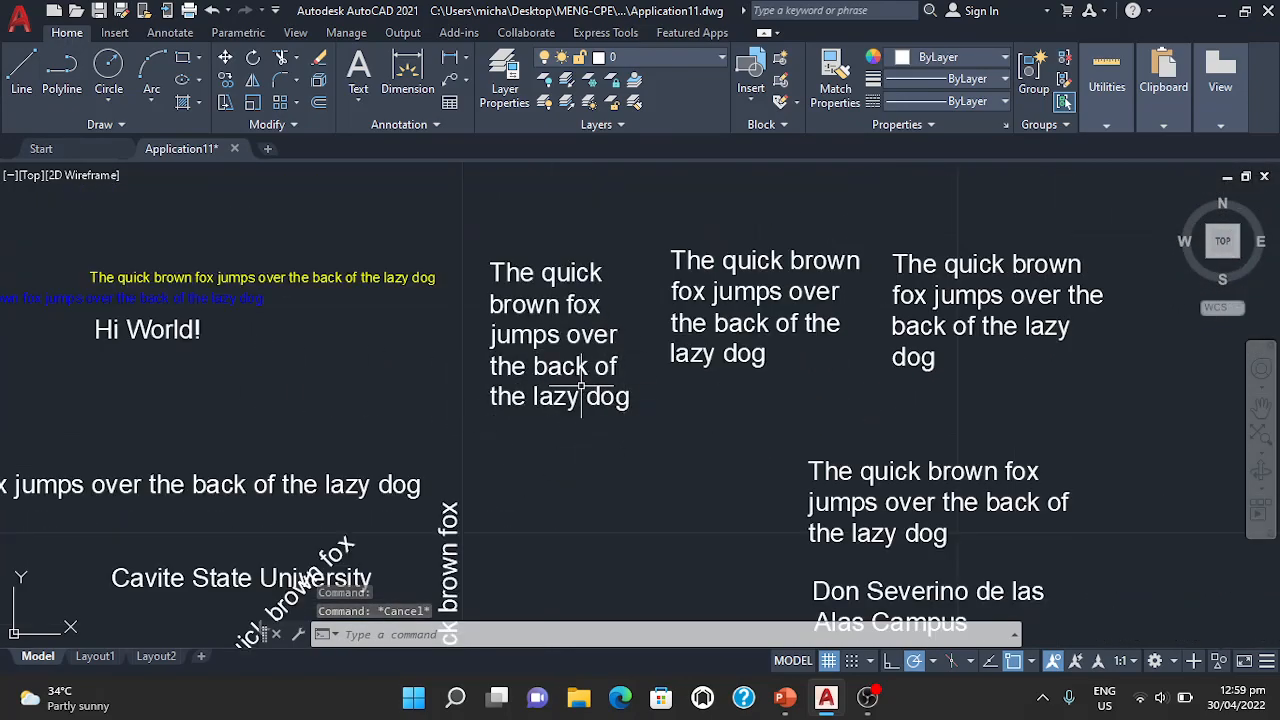
Open the Properties palette with DDMODIFY and set the justification of the leftmost multiline fox paragraph to Top center
left_click(411, 638)
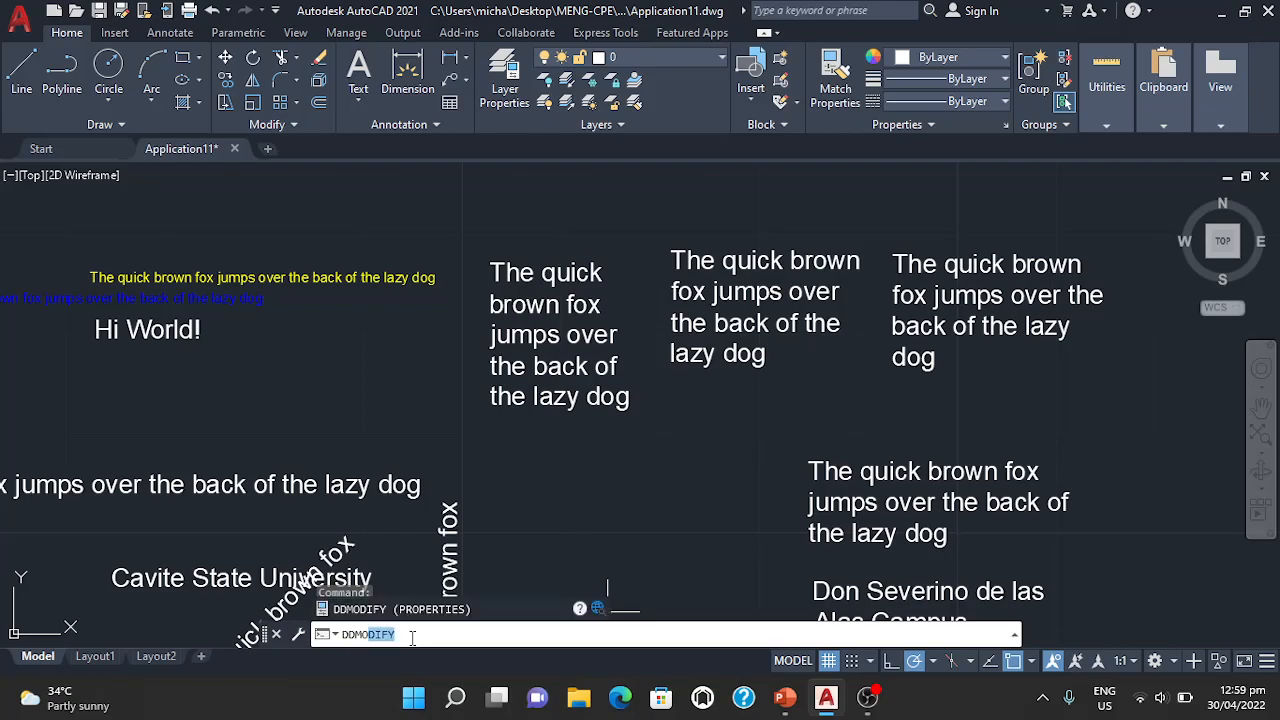
key("Return")
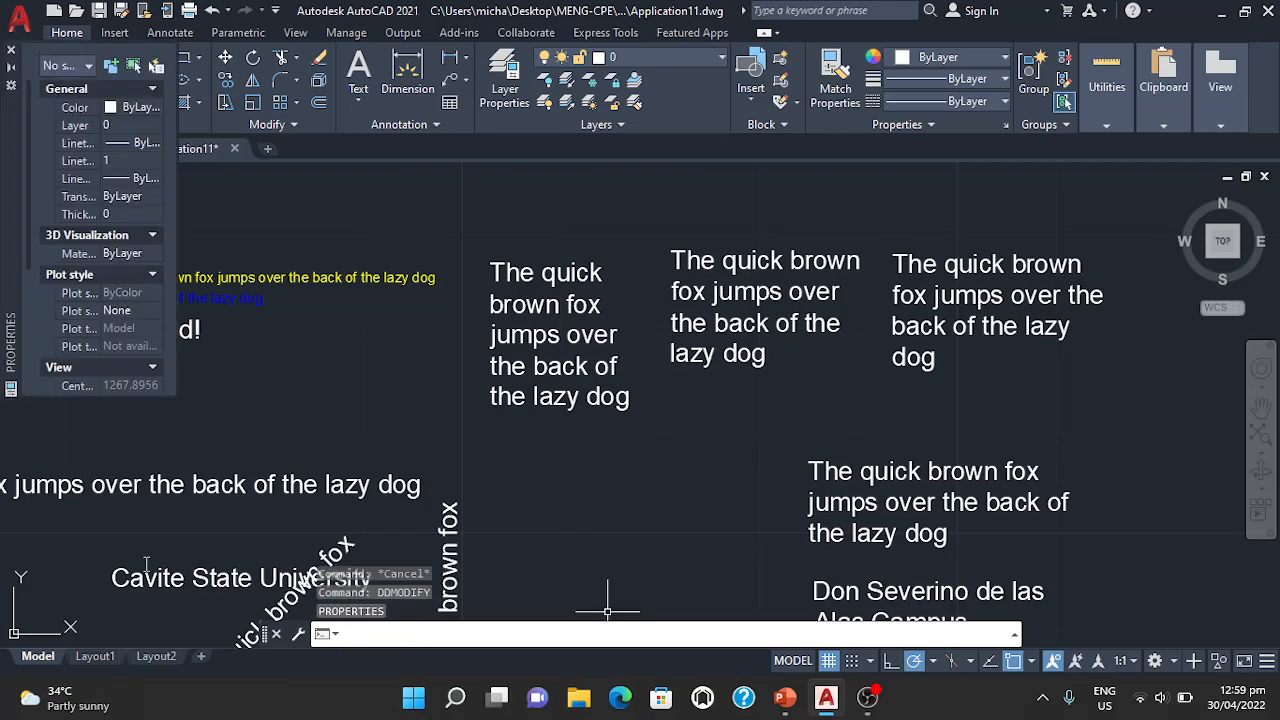
left_click(532, 340)
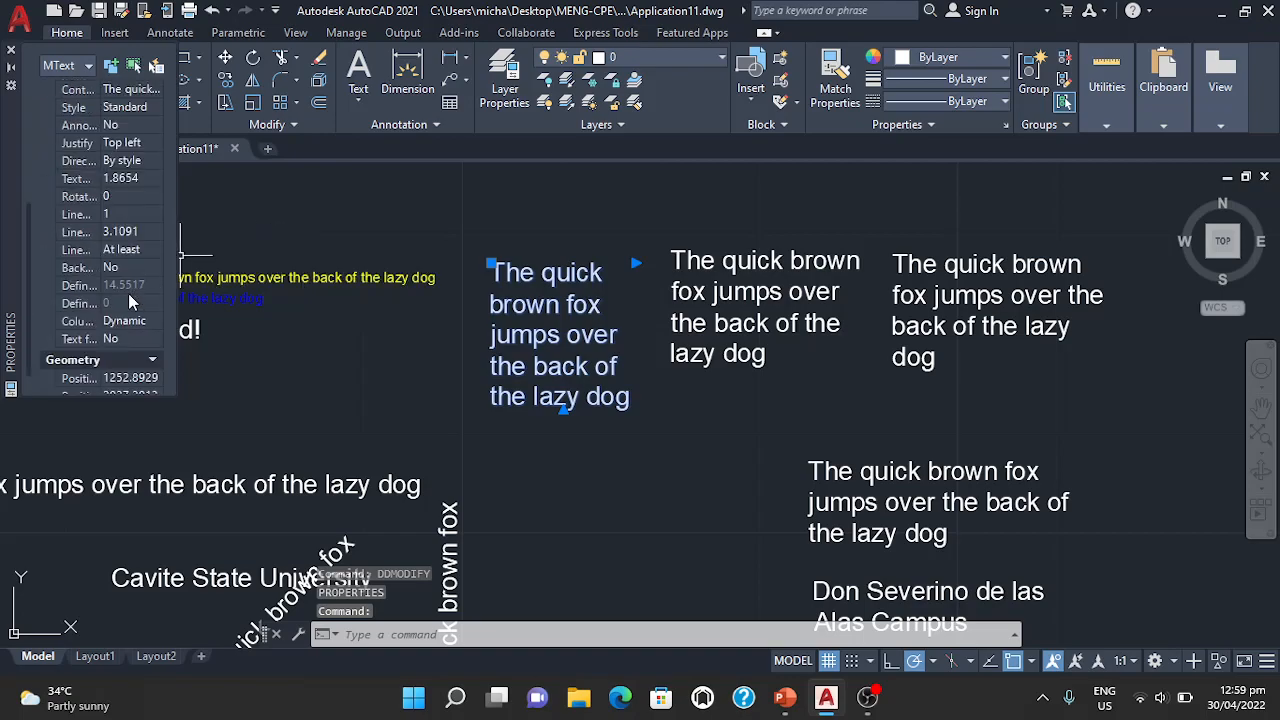
scroll(107, 190, "up", 3)
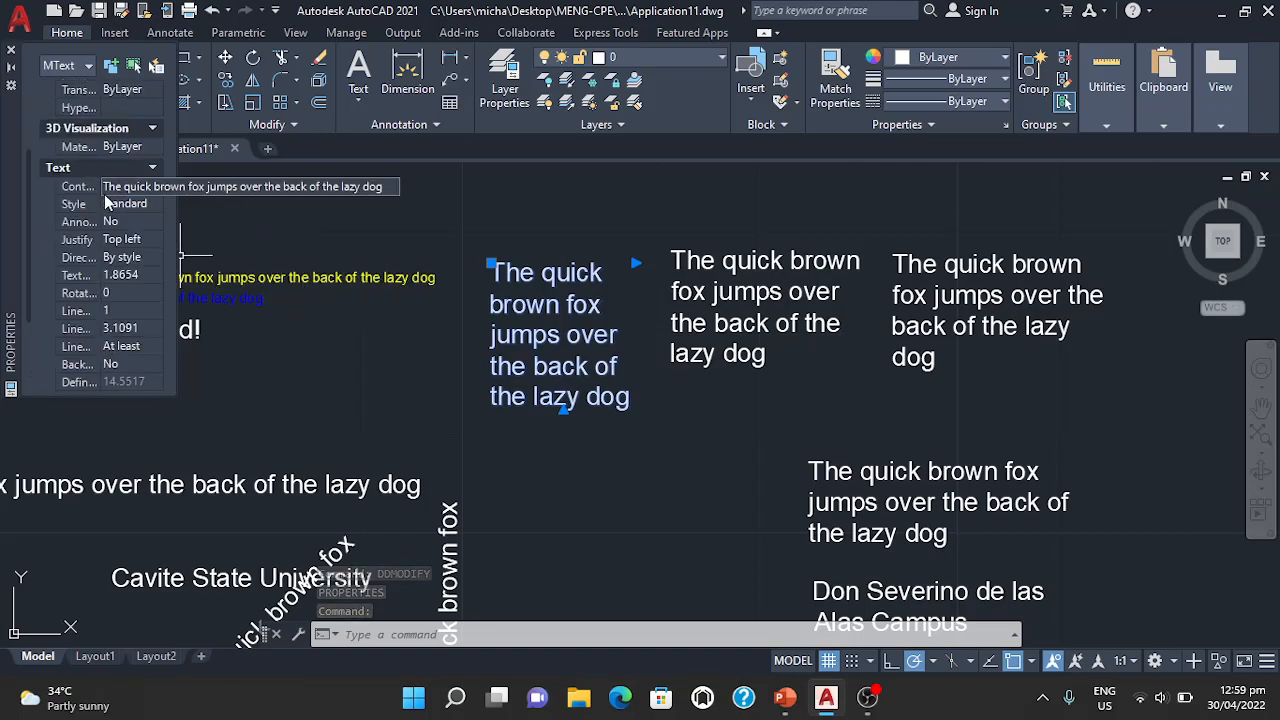
left_click(157, 242)
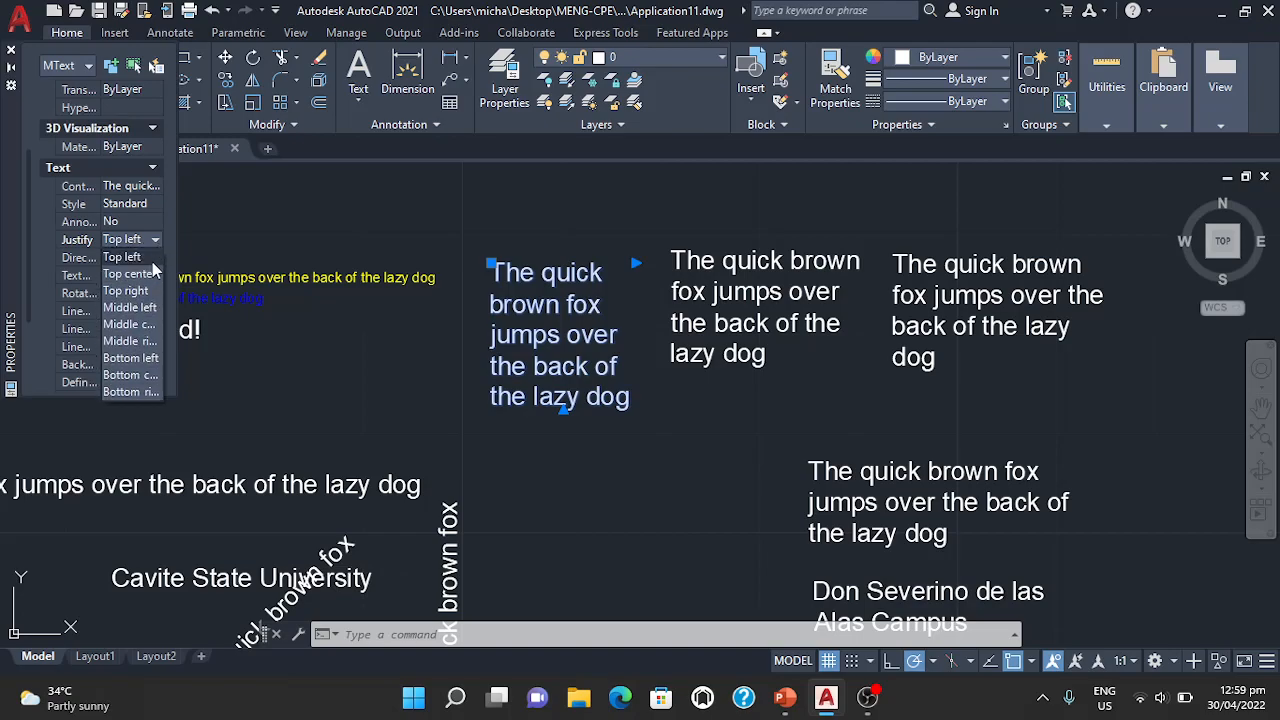
left_click(150, 277)
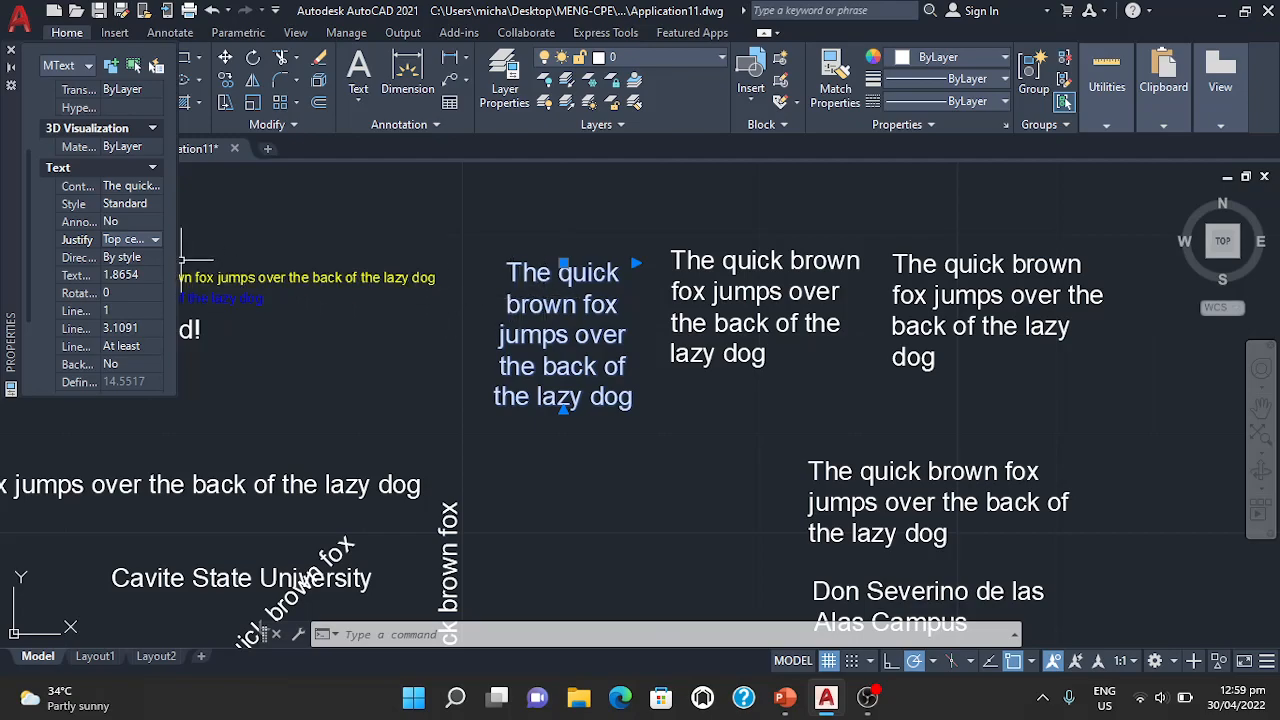
left_click(155, 240)
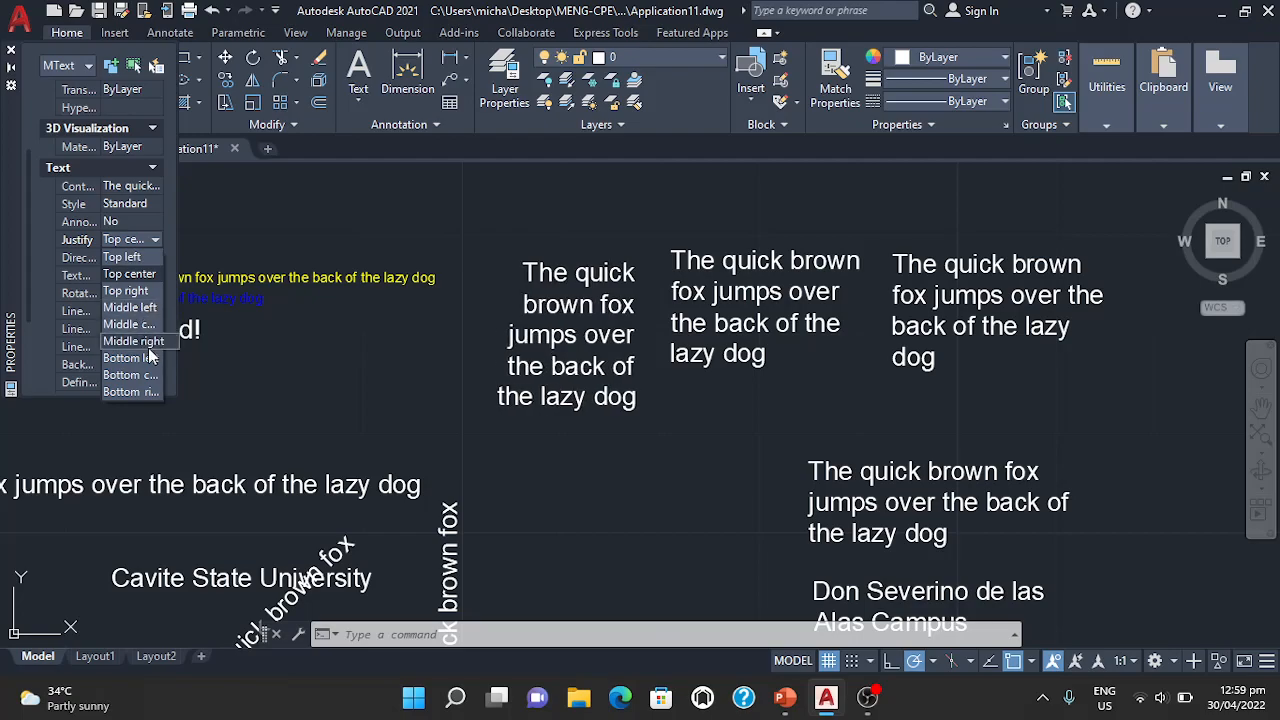
left_click(149, 275)
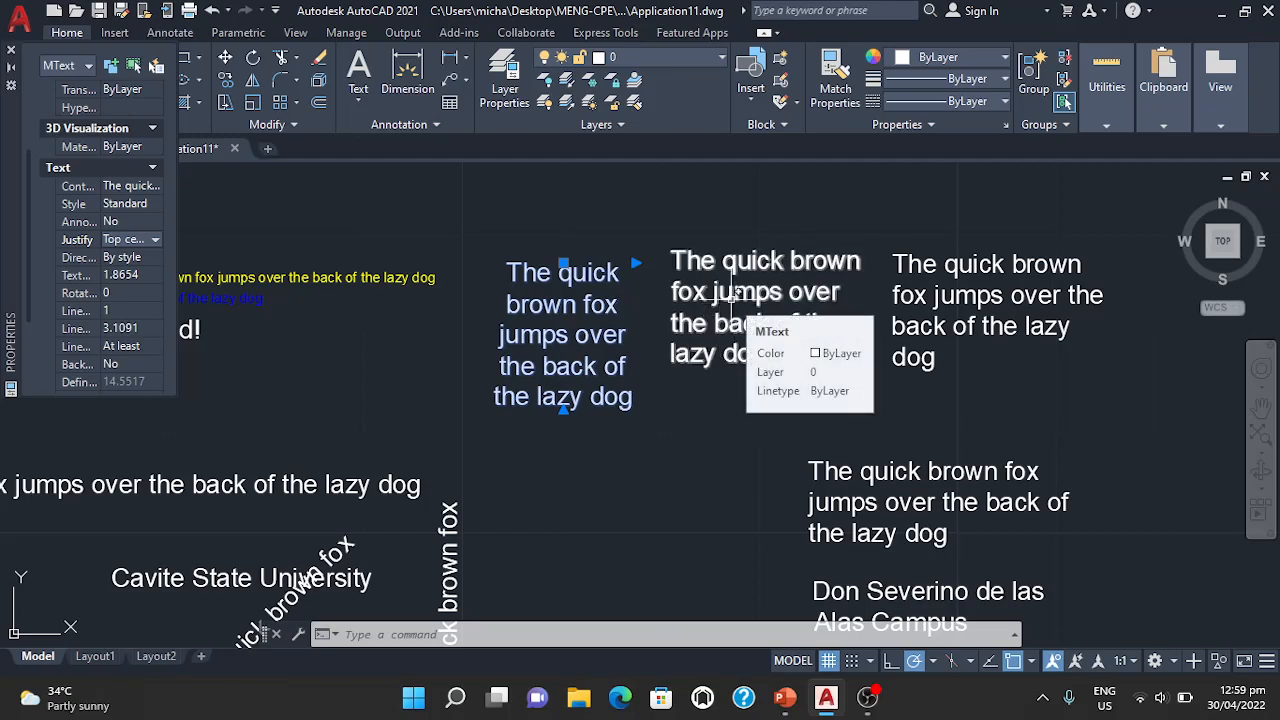
Select only the second fox paragraph in the upper row, set its justification to Middle right, and deselect it
left_click(733, 296)
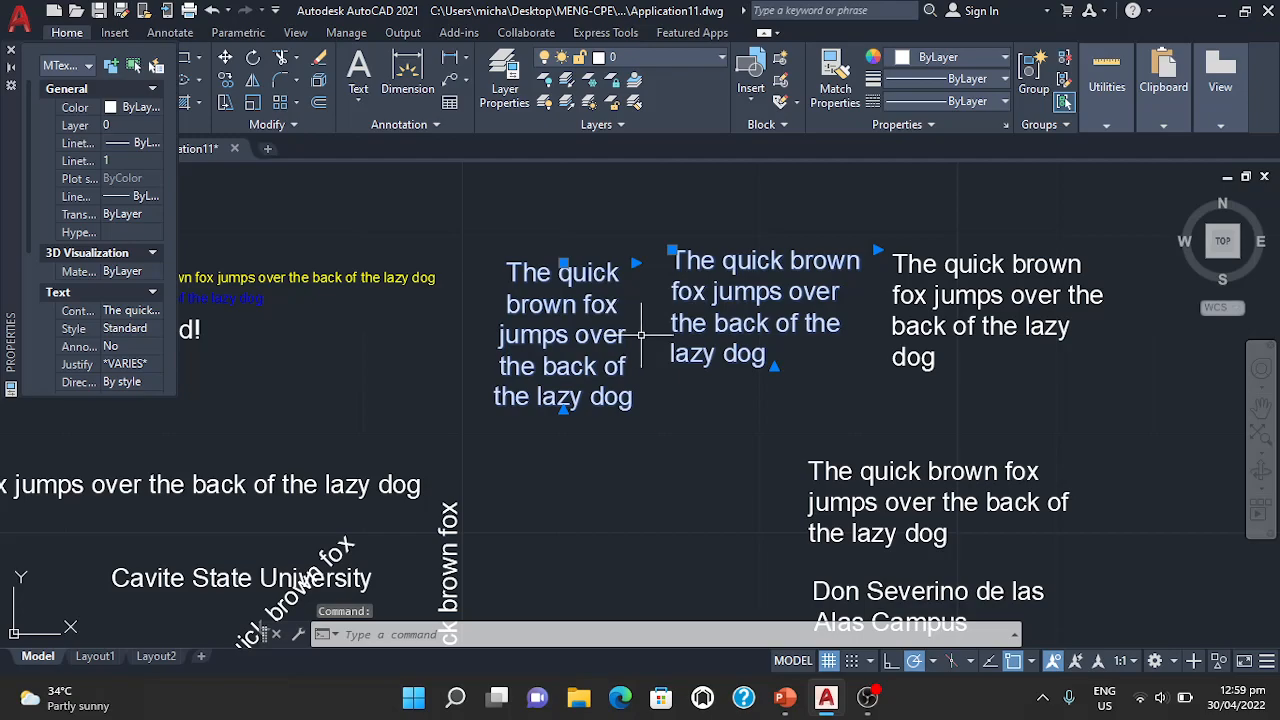
key("Escape")
left_click(697, 338)
left_click(690, 326)
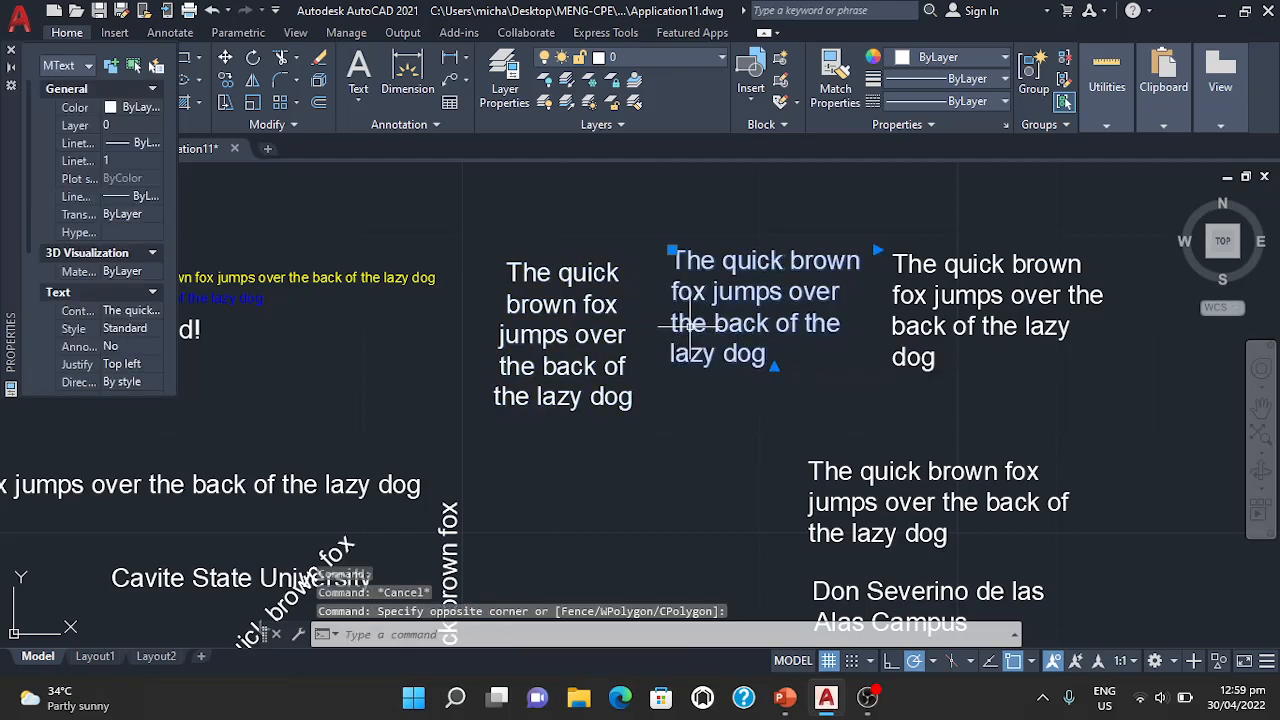
left_click(138, 366)
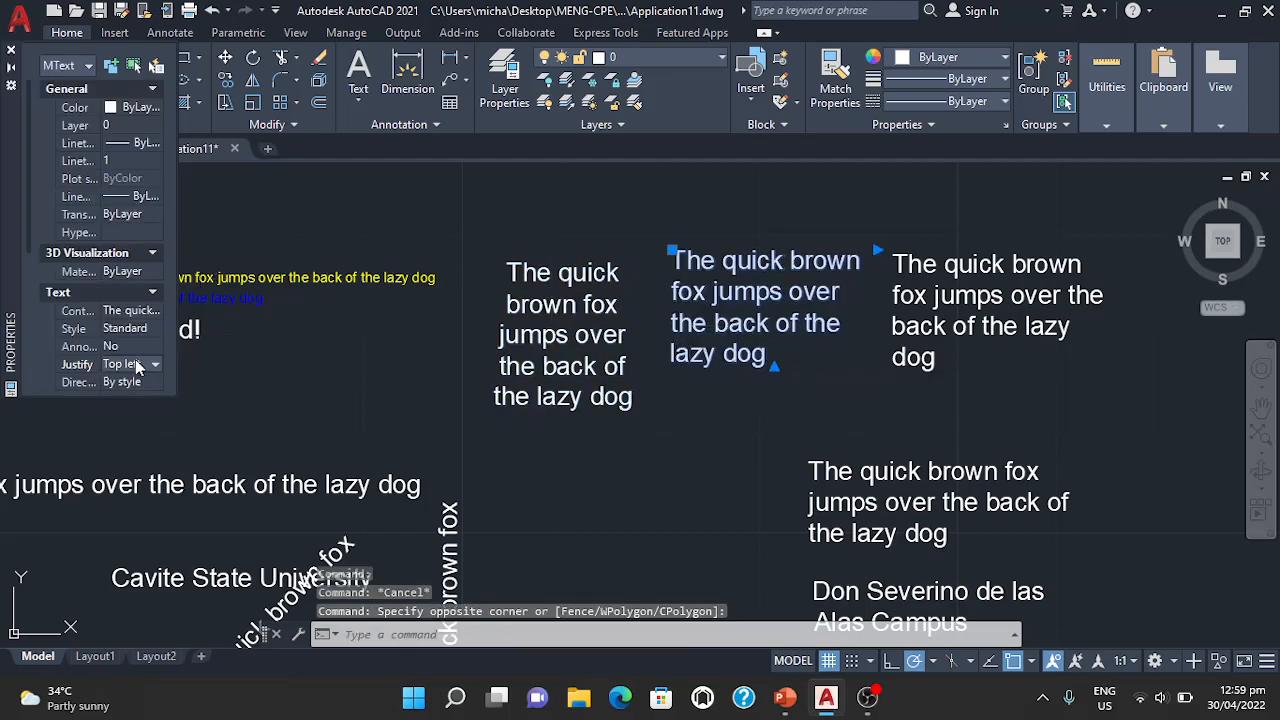
left_click(155, 369)
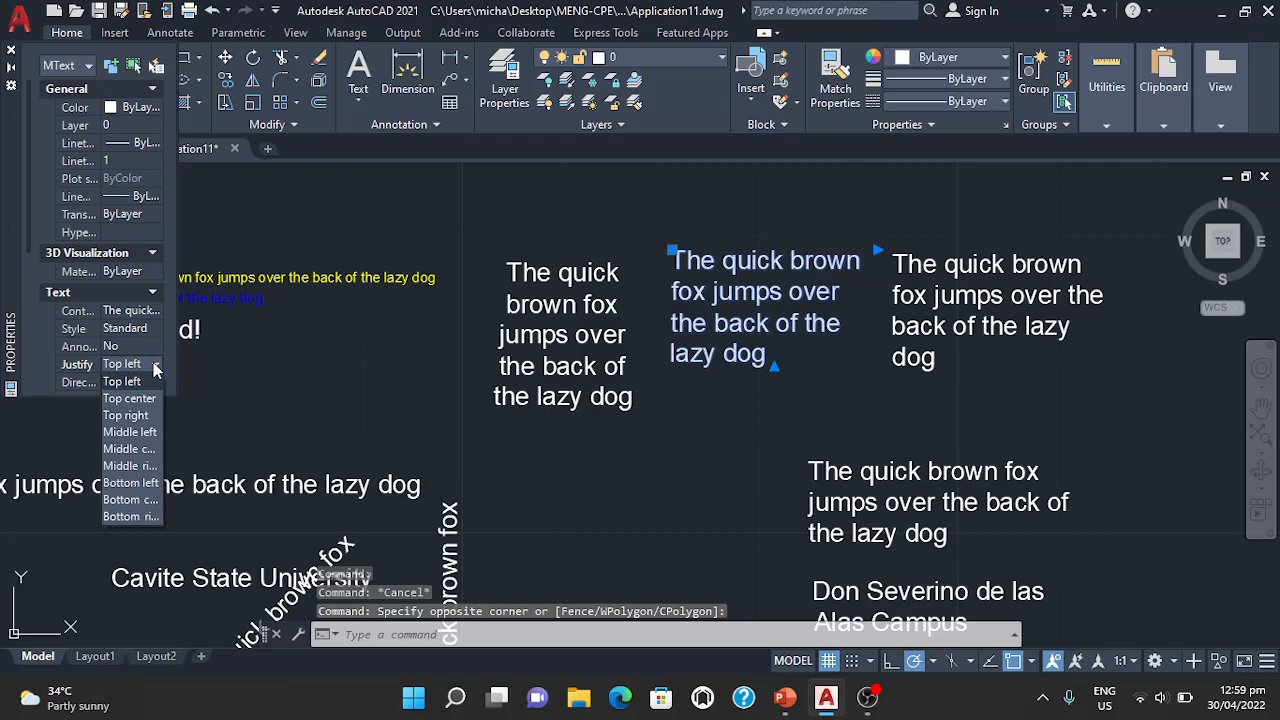
left_click(133, 466)
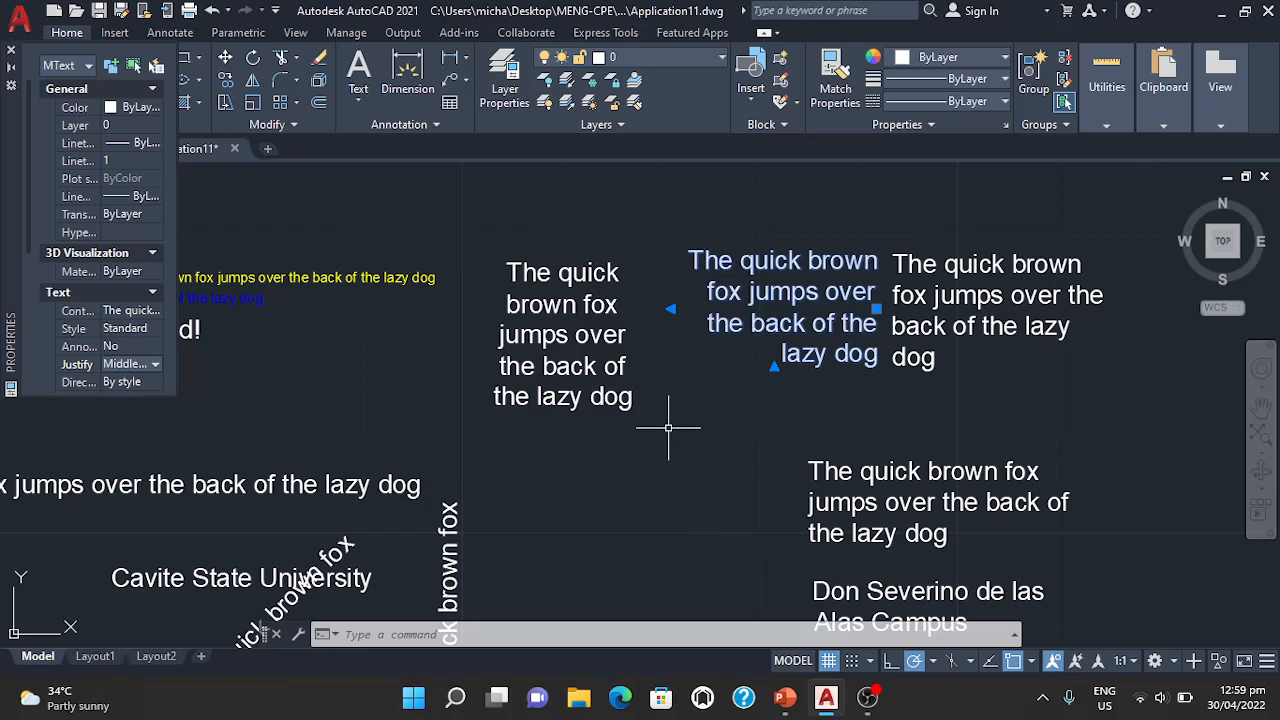
key("Escape")
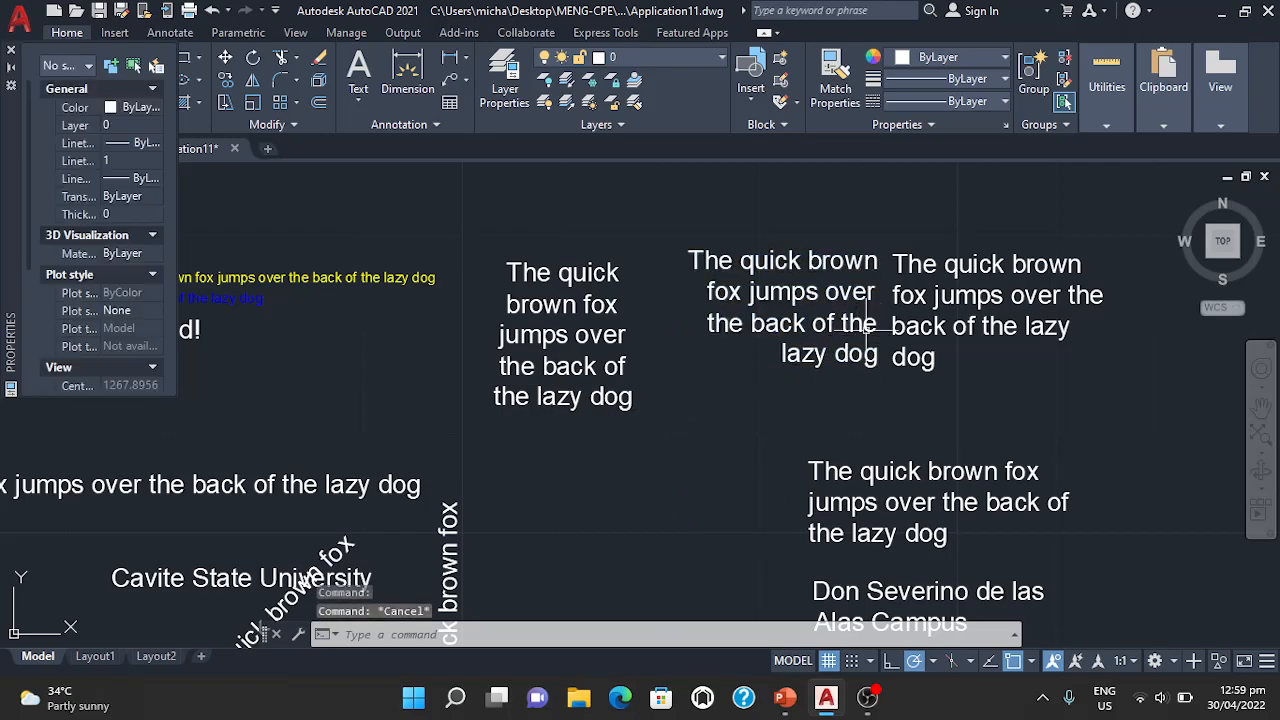
Set the justification of the third fox paragraph in the upper row to Bottom left
left_click(917, 266)
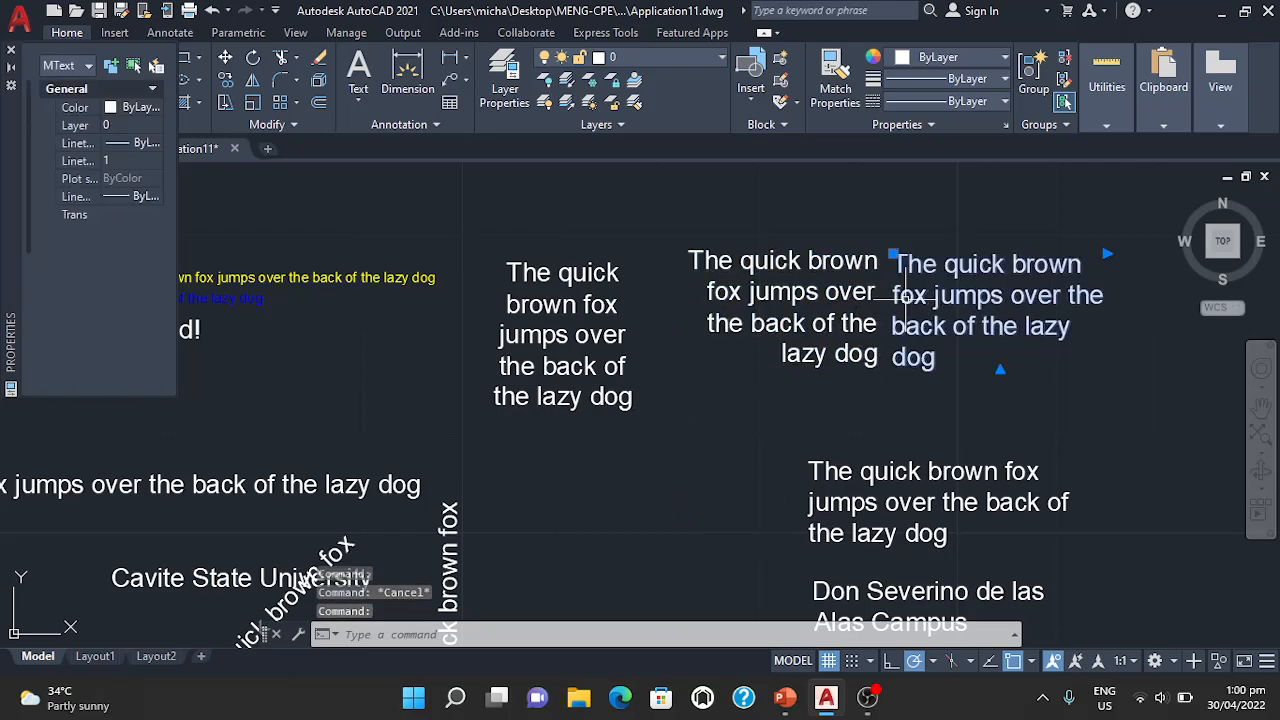
scroll(127, 346, "down", 3)
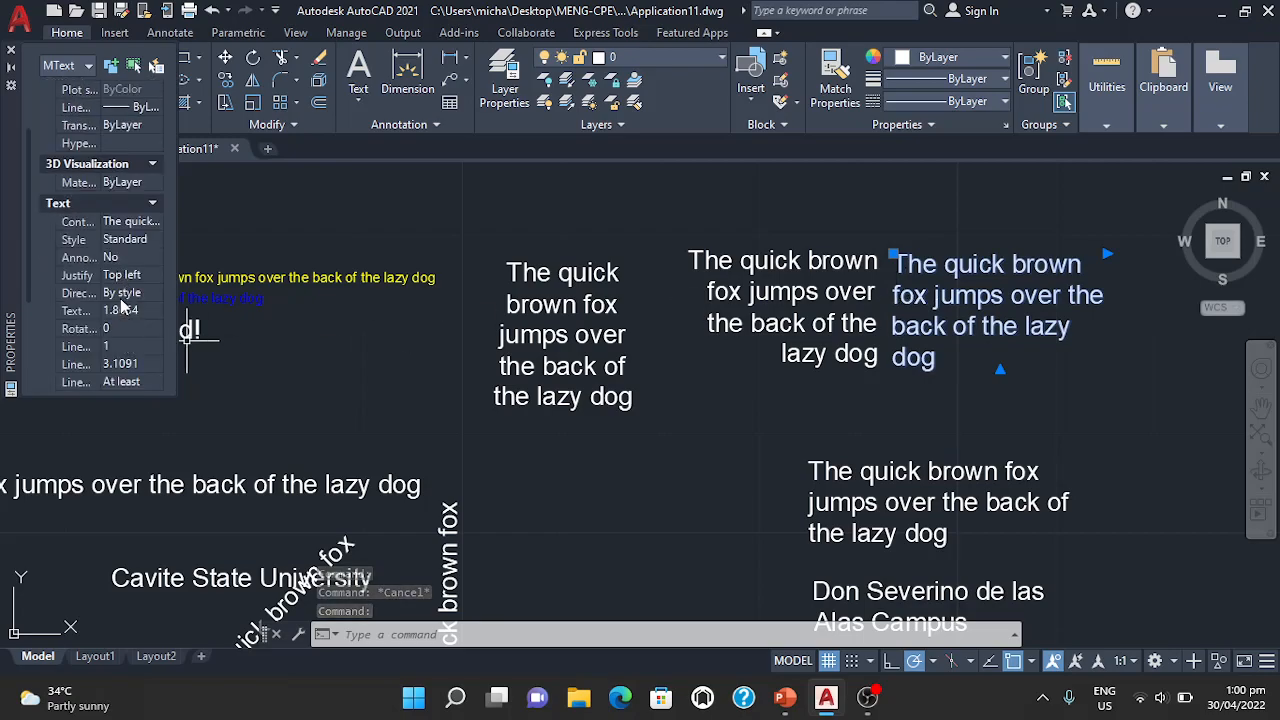
scroll(131, 334, "up", 3)
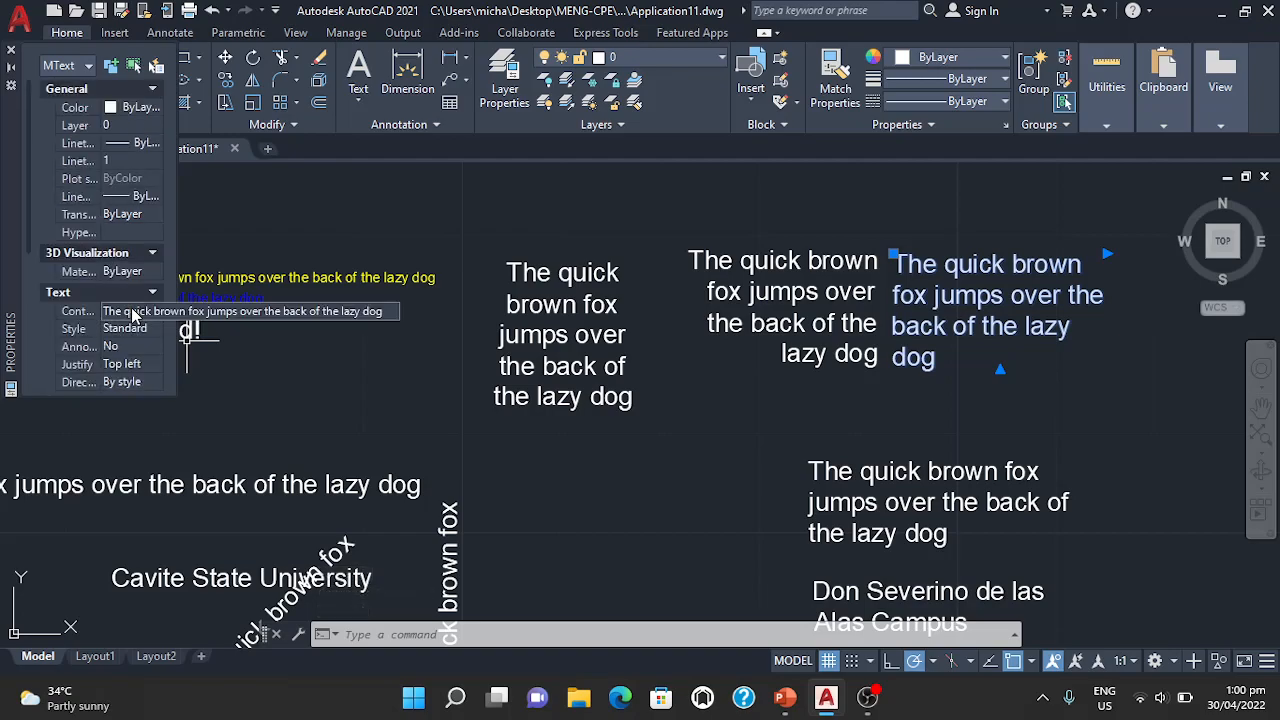
scroll(115, 320, "down", 3)
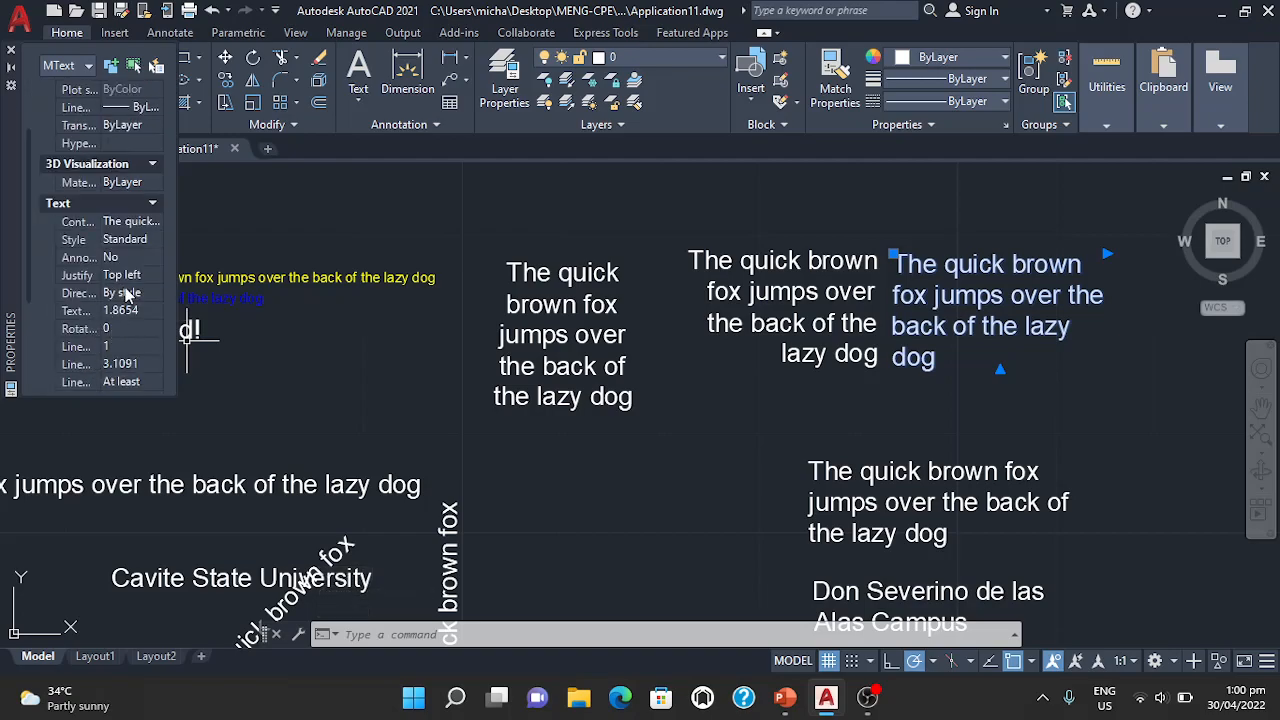
left_click(127, 278)
left_click(148, 277)
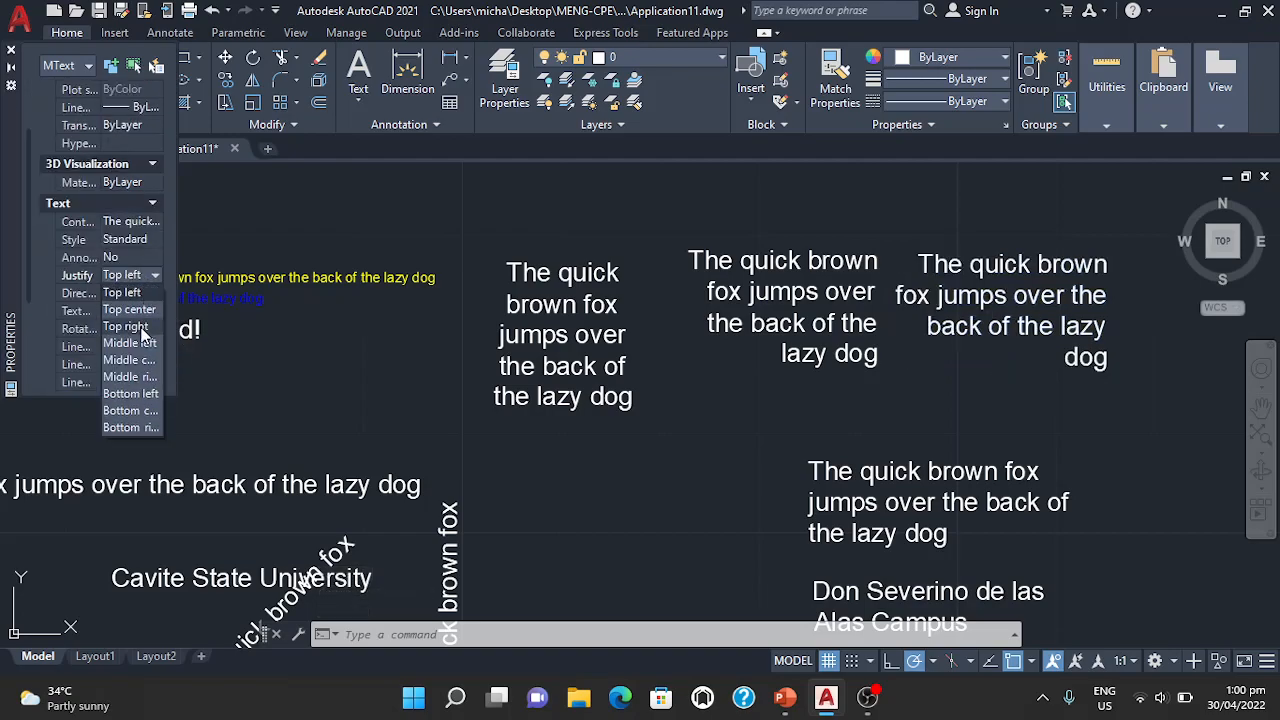
left_click(139, 394)
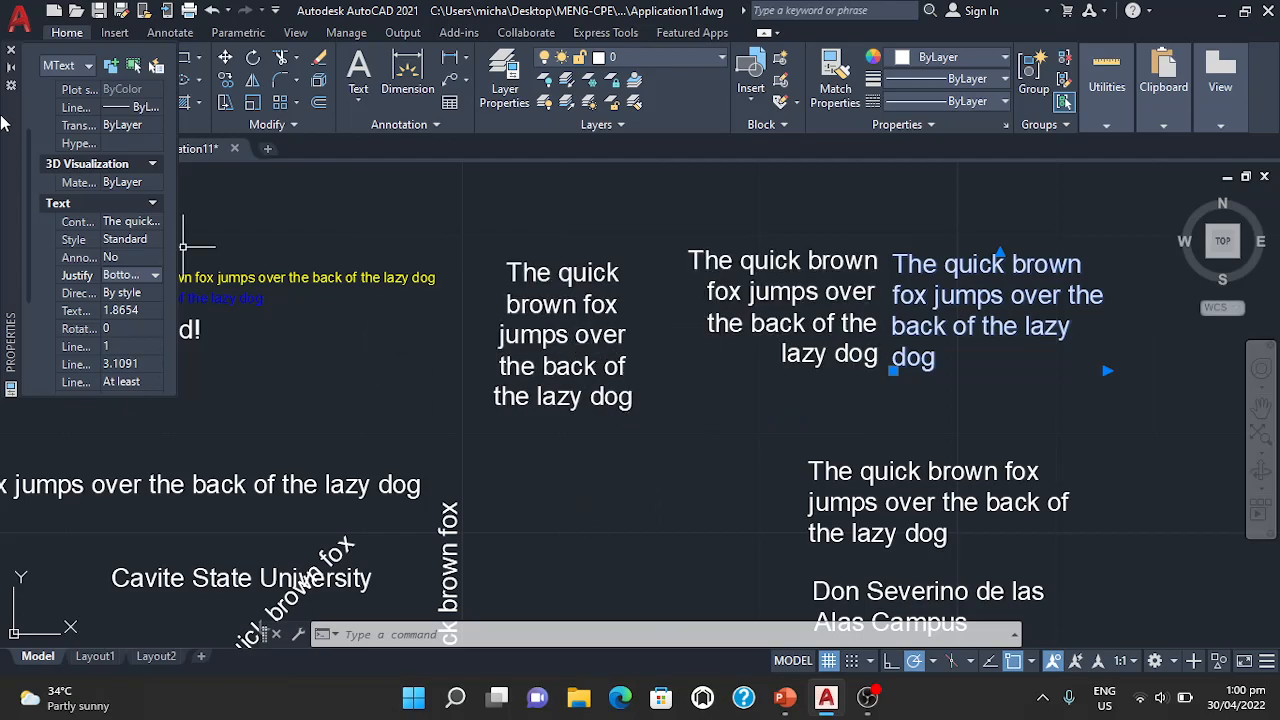
Close the Properties palette and copy the still-selected third paragraph a short distance up and to the left of itself
scroll(378, 376, "down", 8)
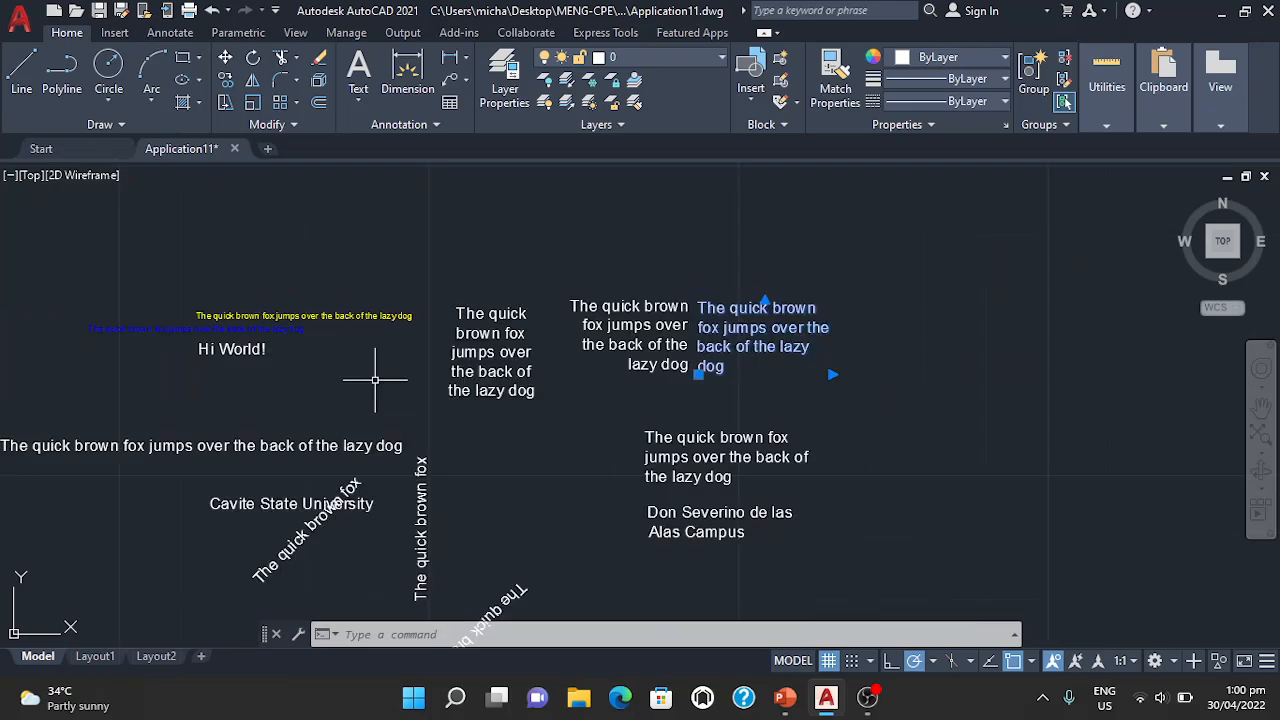
scroll(367, 517, "up", 4)
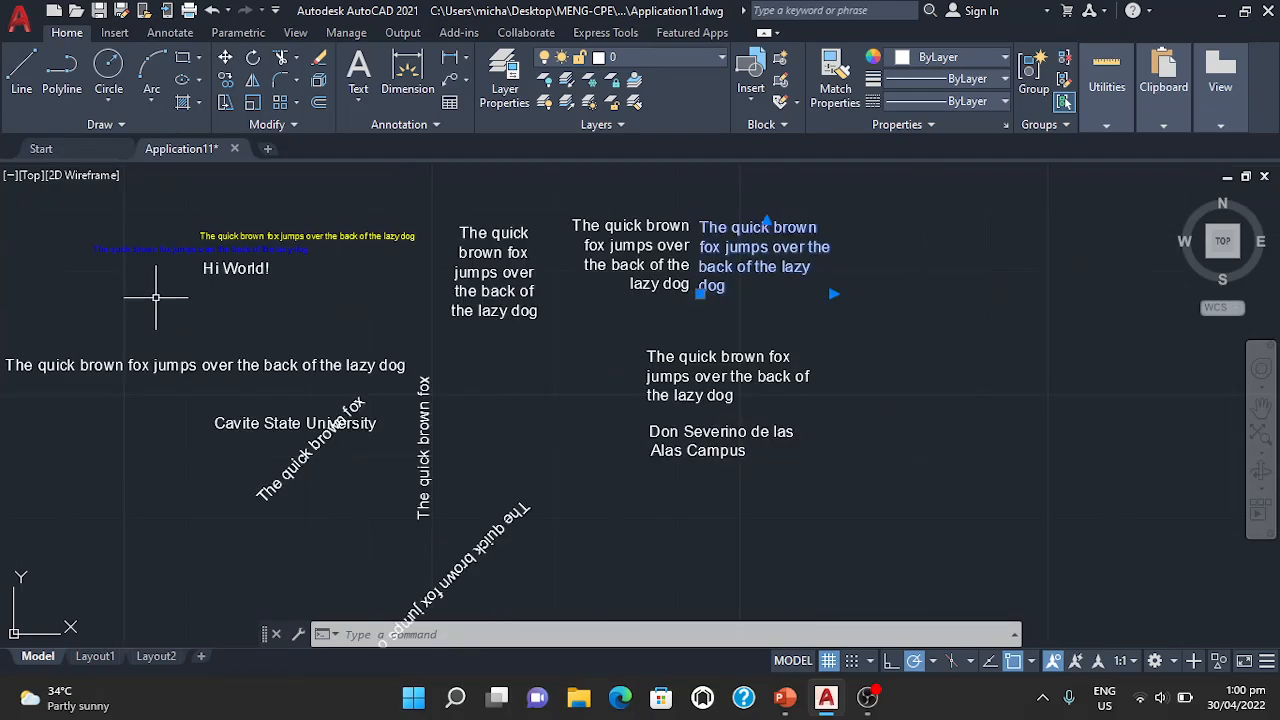
scroll(194, 266, "up", 6)
scroll(240, 309, "down", 2)
middle_click_drag(266, 328, 302, 410)
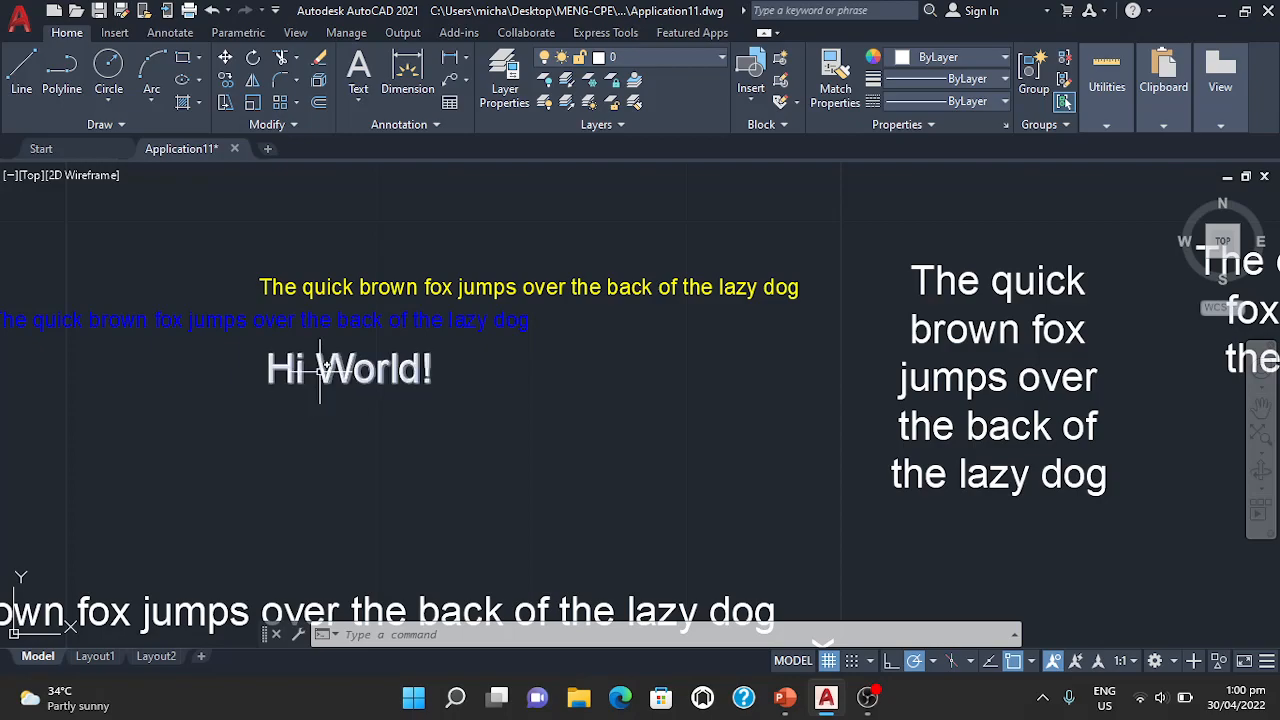
type("c")
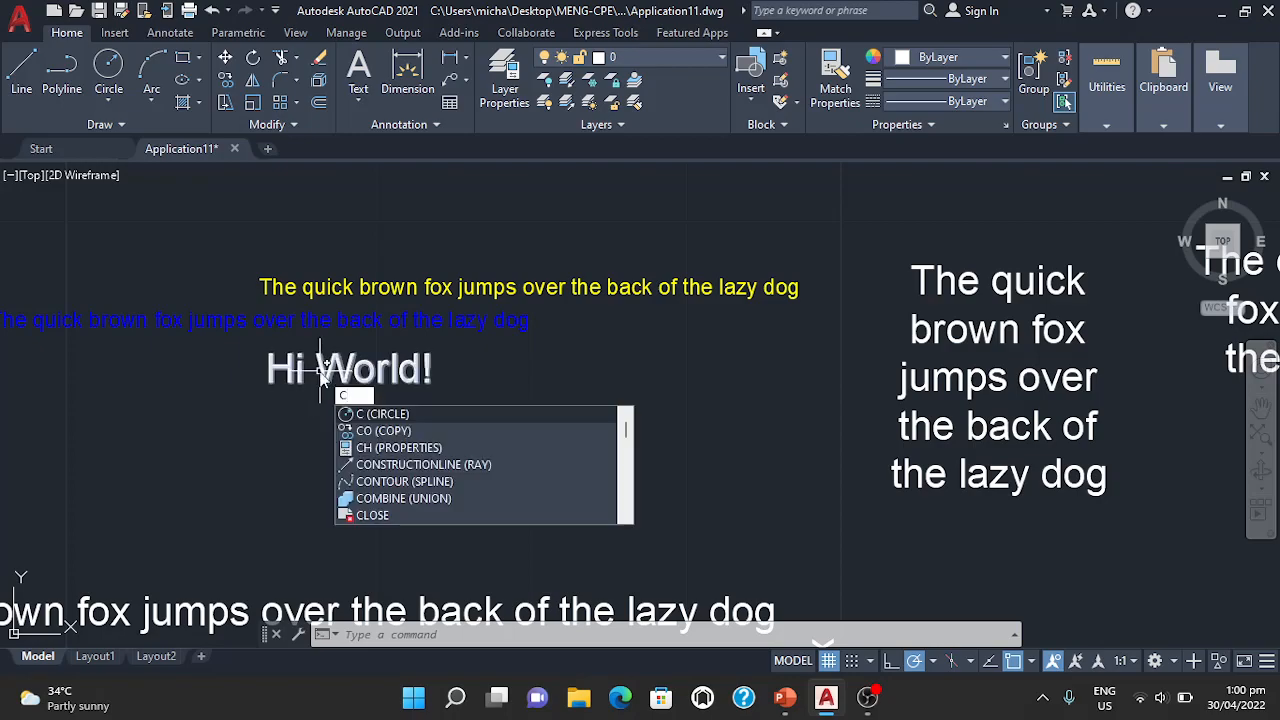
type("o")
key("Return")
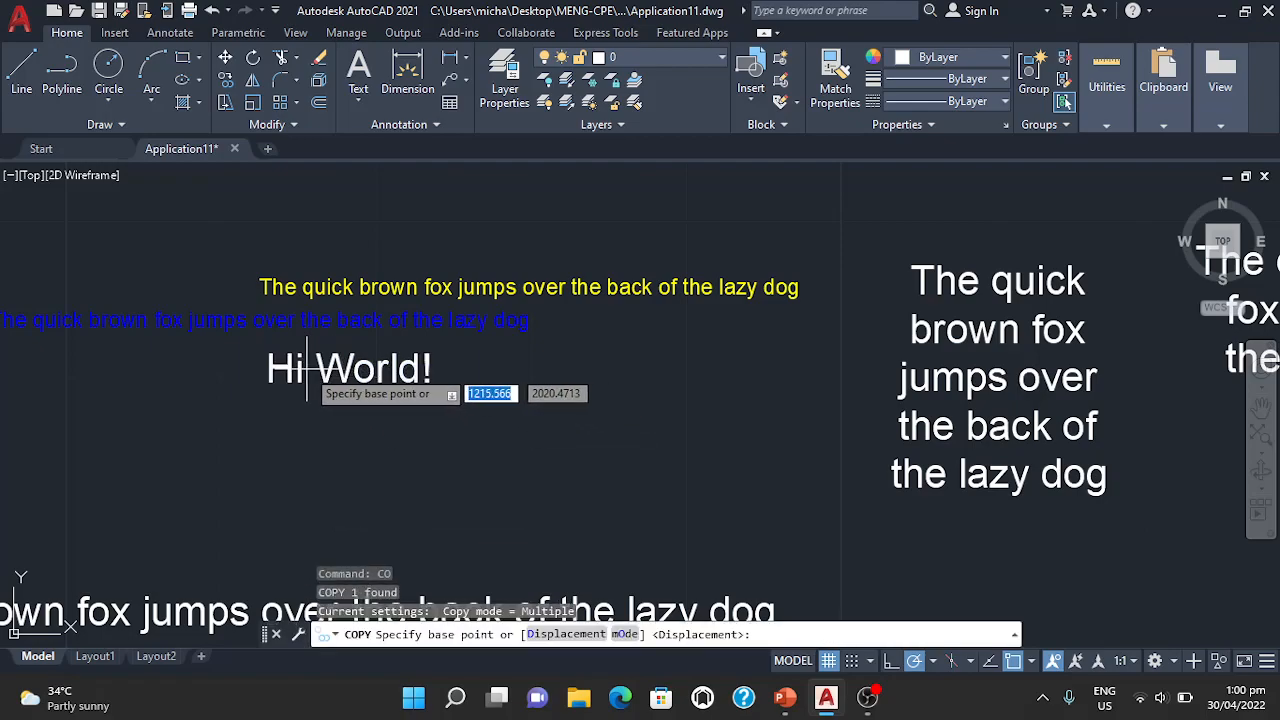
left_click(272, 366)
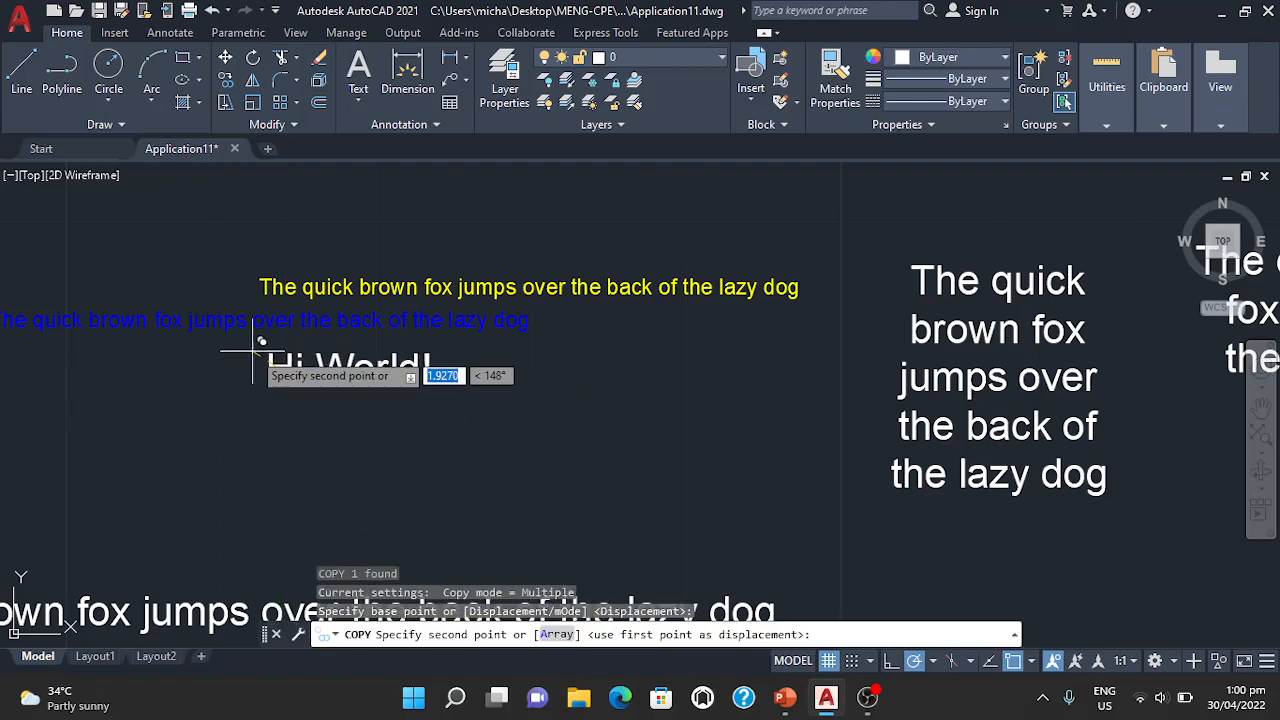
left_click(258, 355)
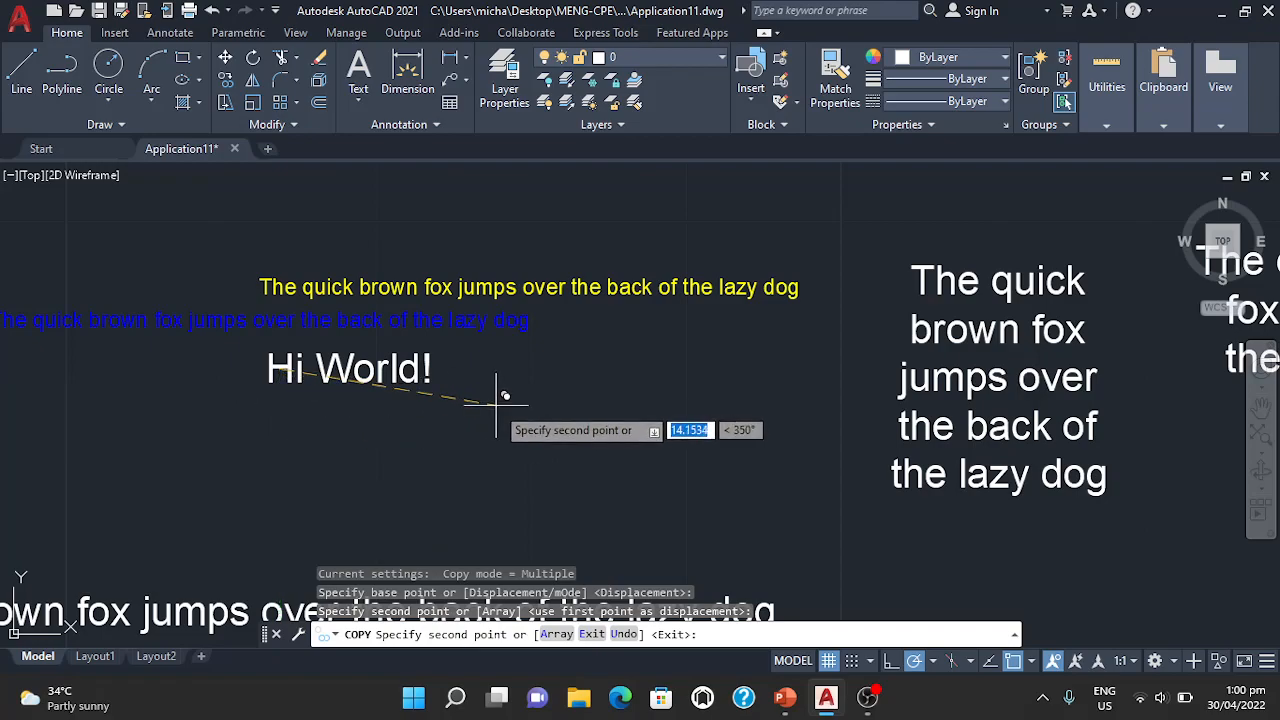
key("Escape")
key("Escape")
Copy the "Hi World!" text from its lower-left corner to four spots in a horizontal row beneath the original
left_click(389, 380)
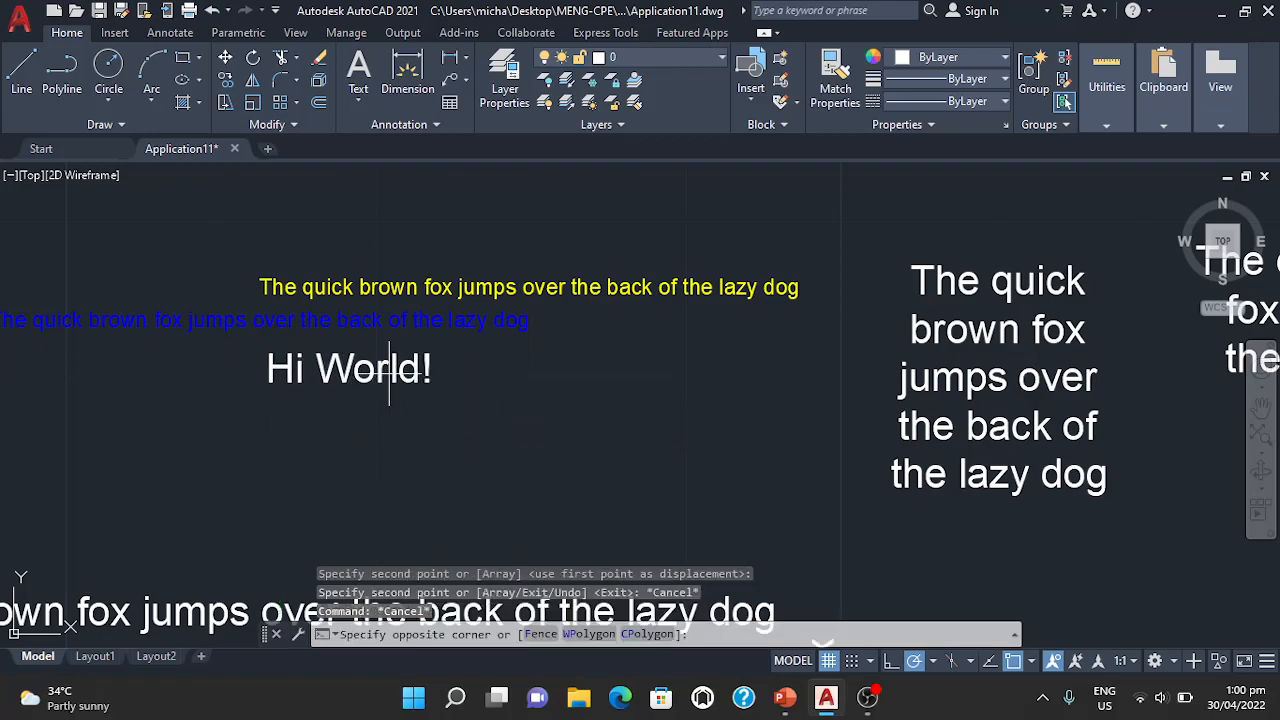
left_click(462, 405)
left_click(465, 381)
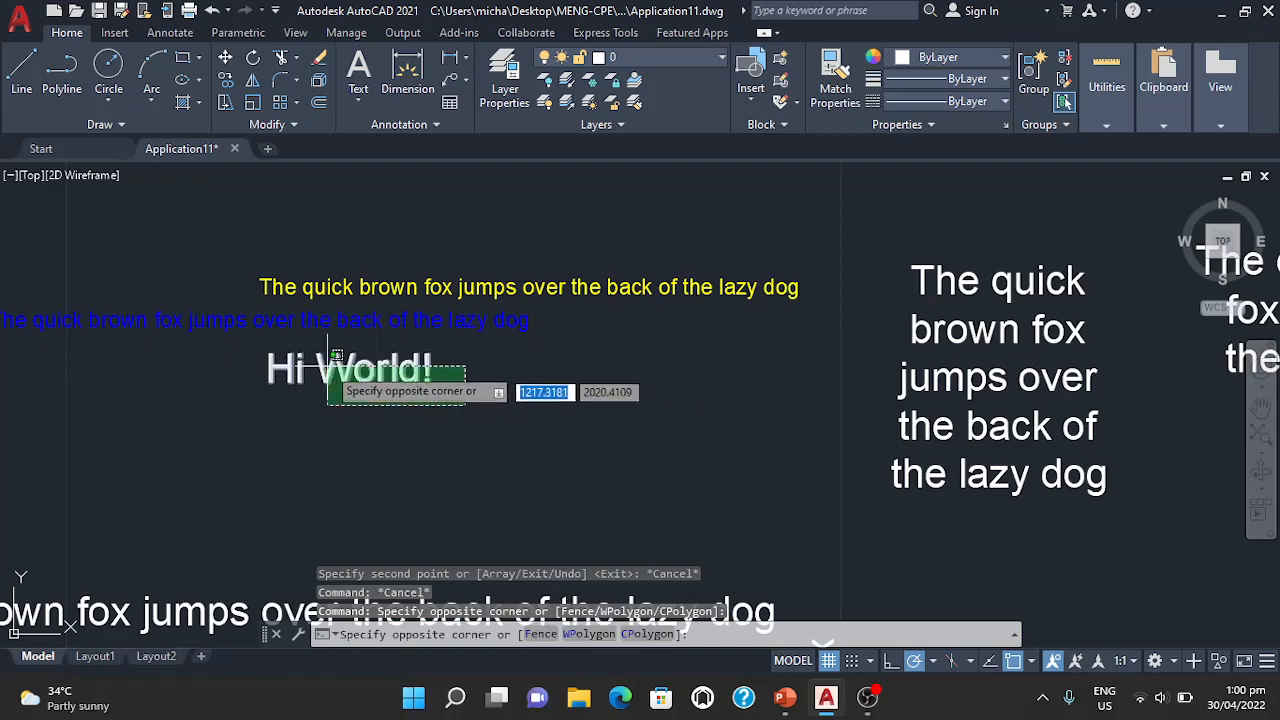
left_click(252, 348)
type("co")
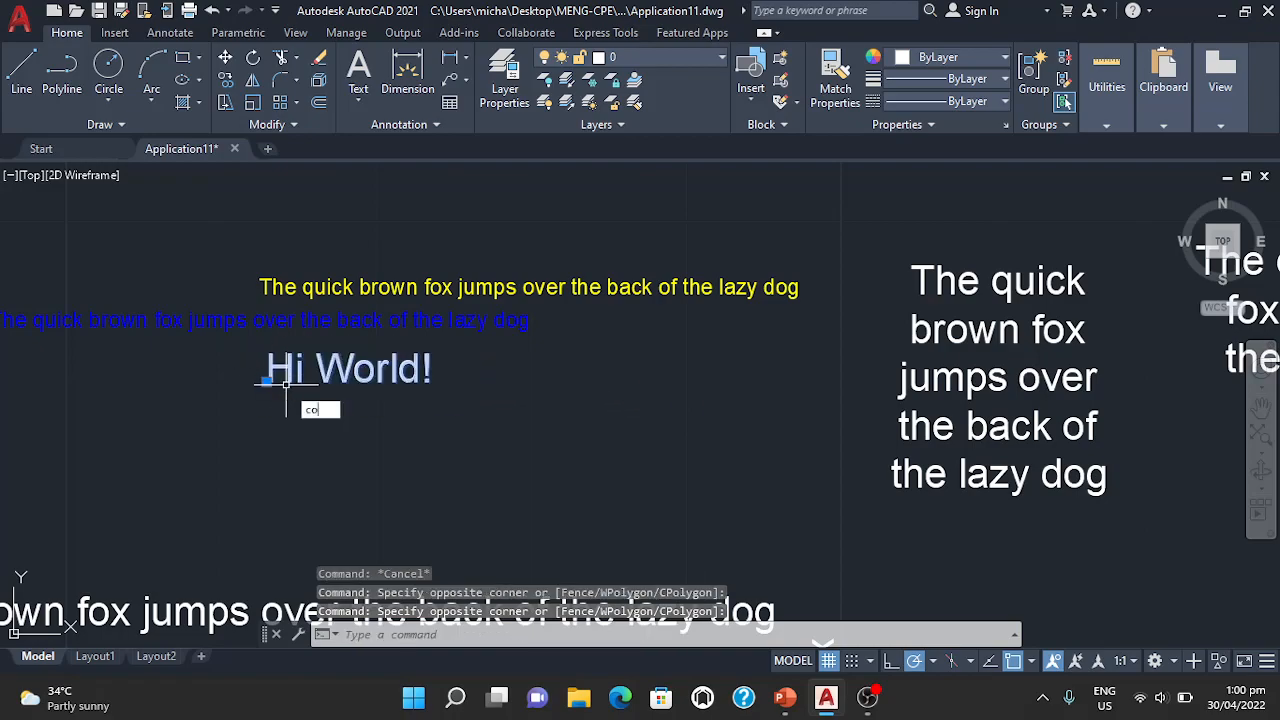
key("Return")
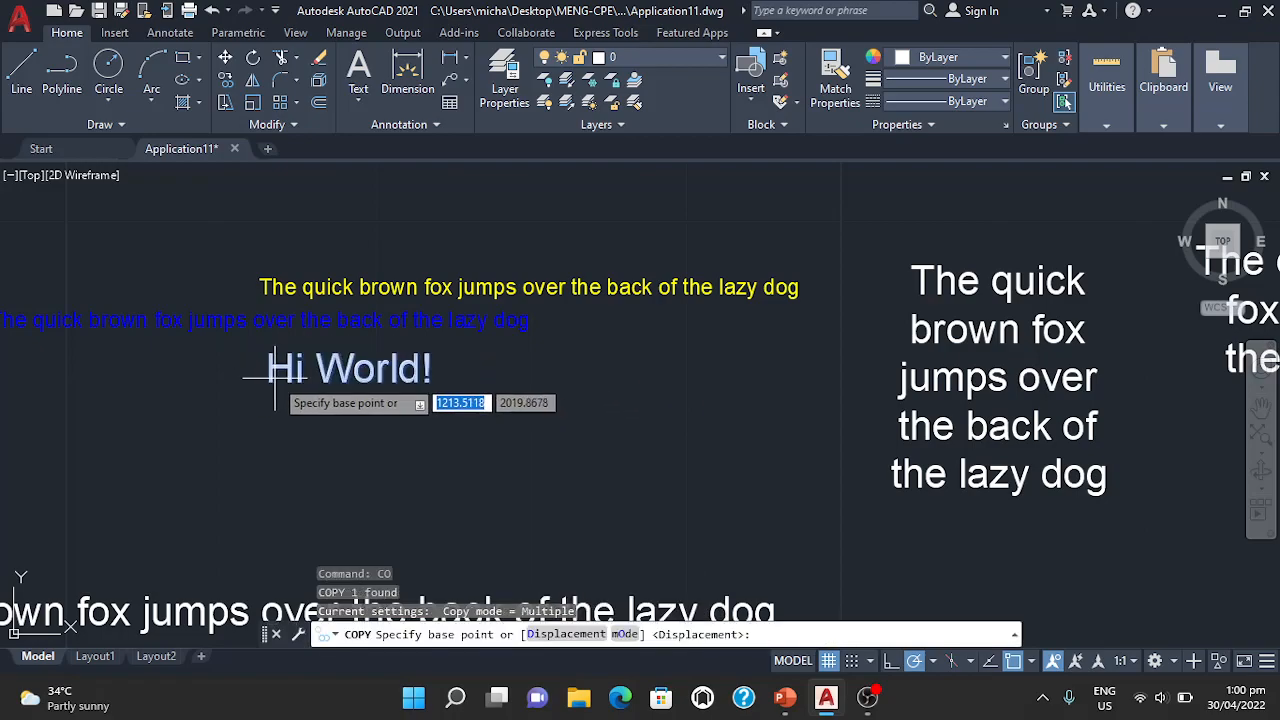
left_click(265, 375)
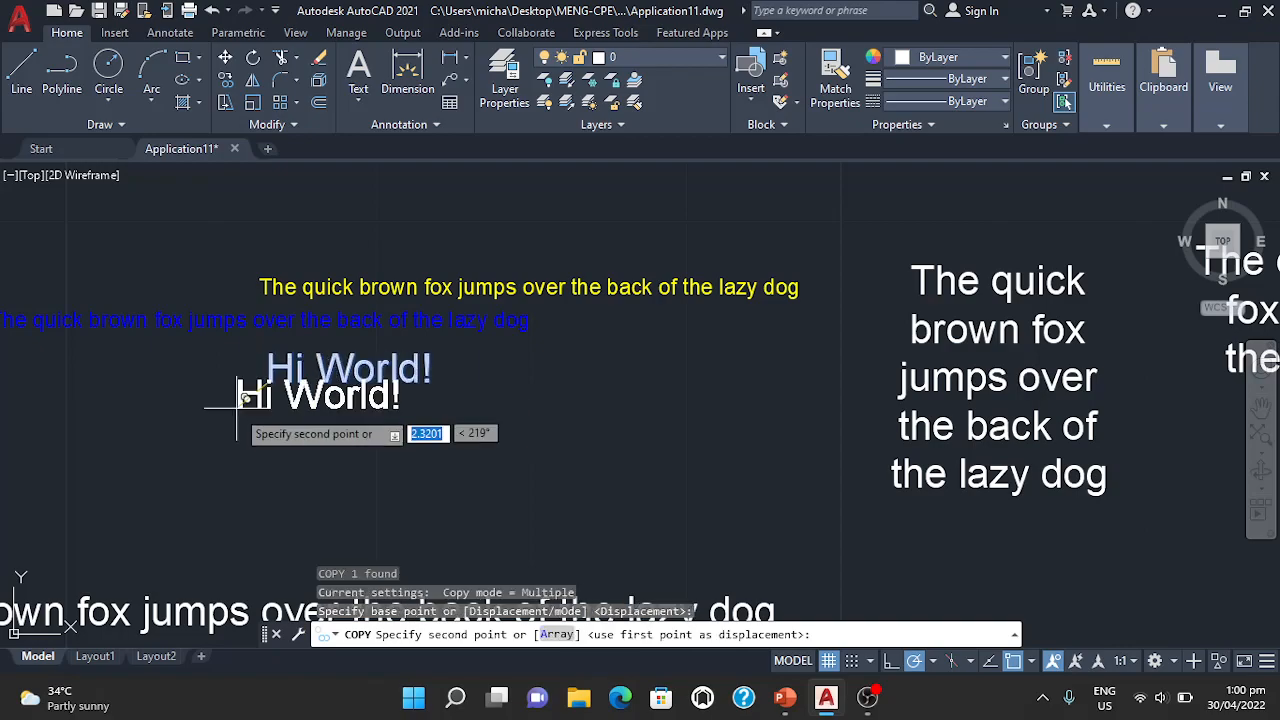
left_click(40, 485)
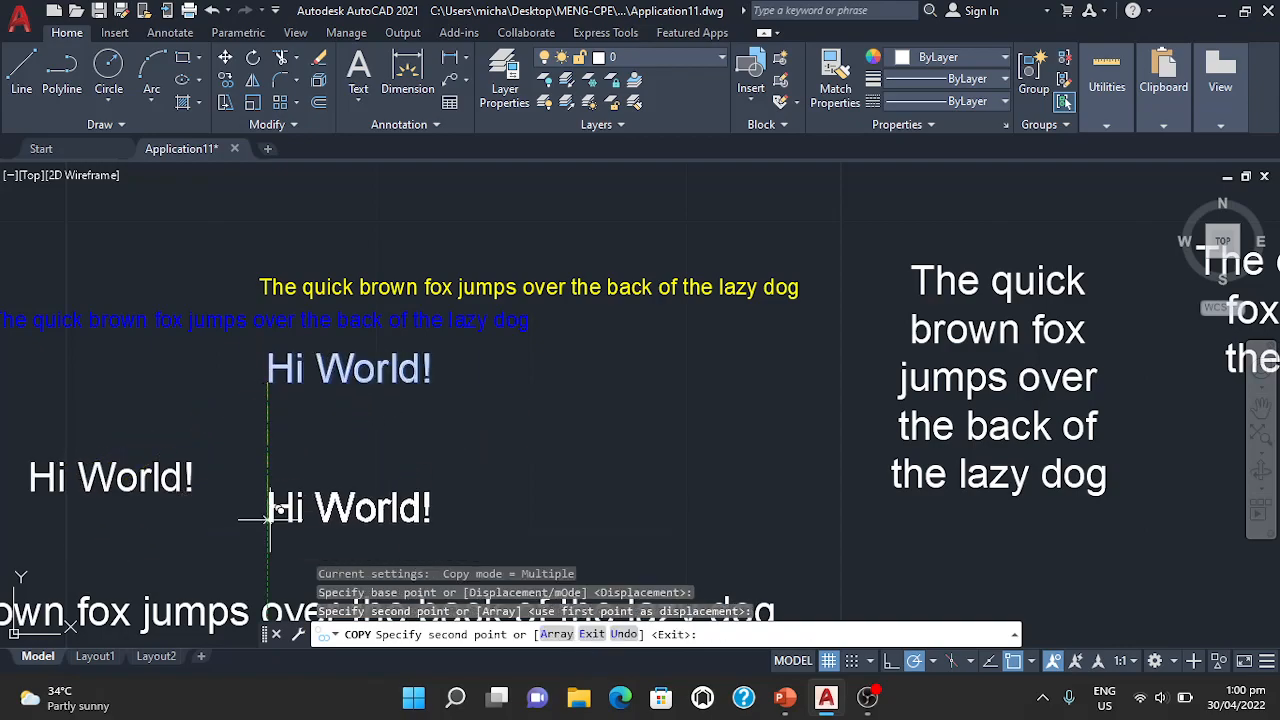
left_click(243, 478)
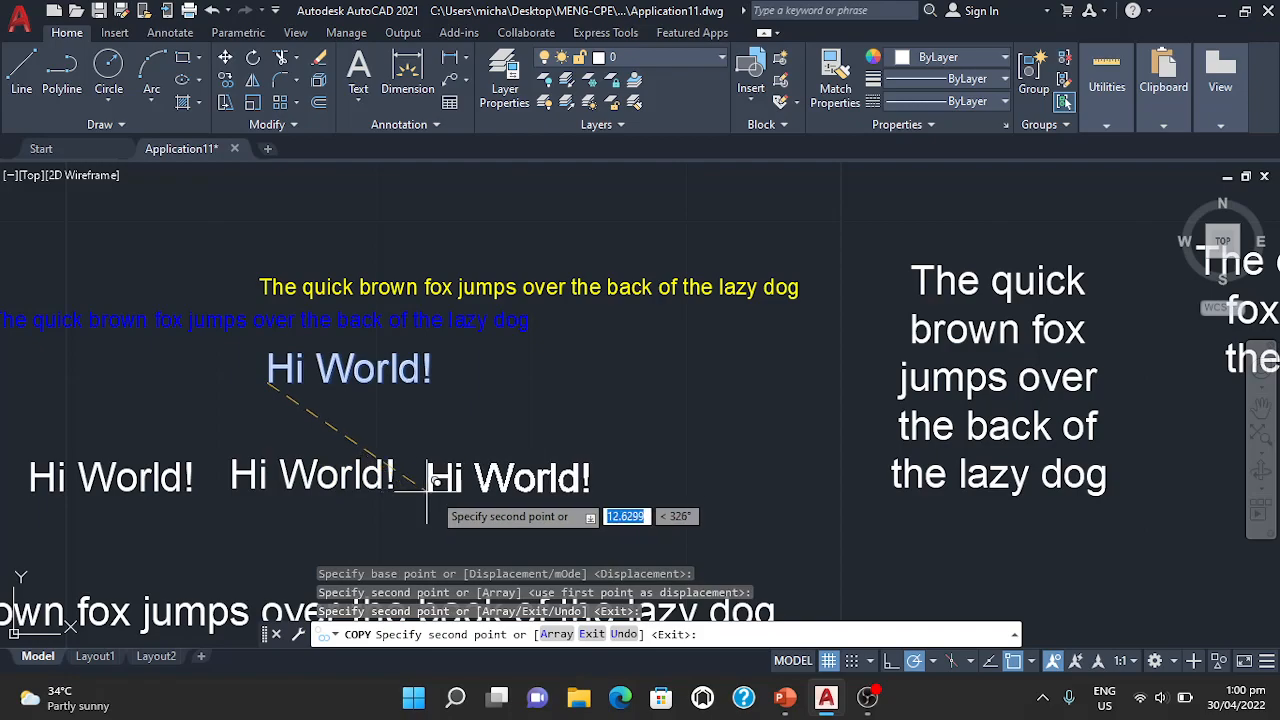
left_click(440, 479)
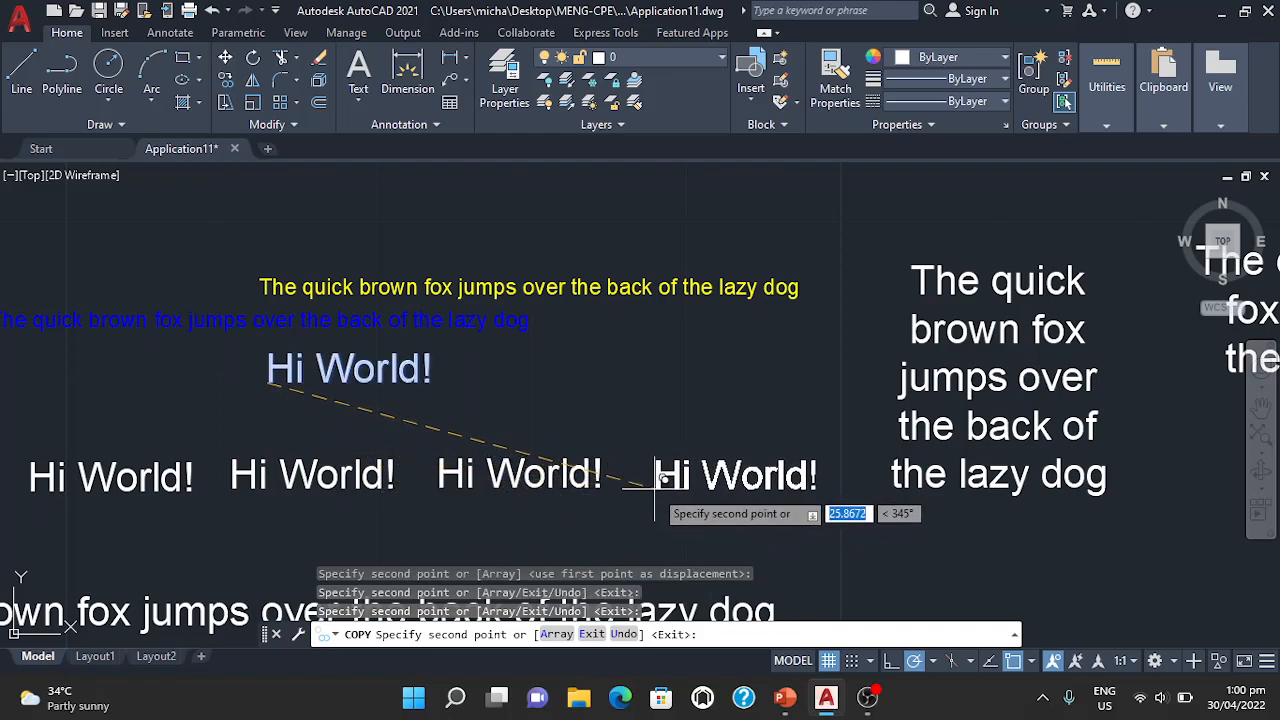
left_click(656, 481)
key("Escape")
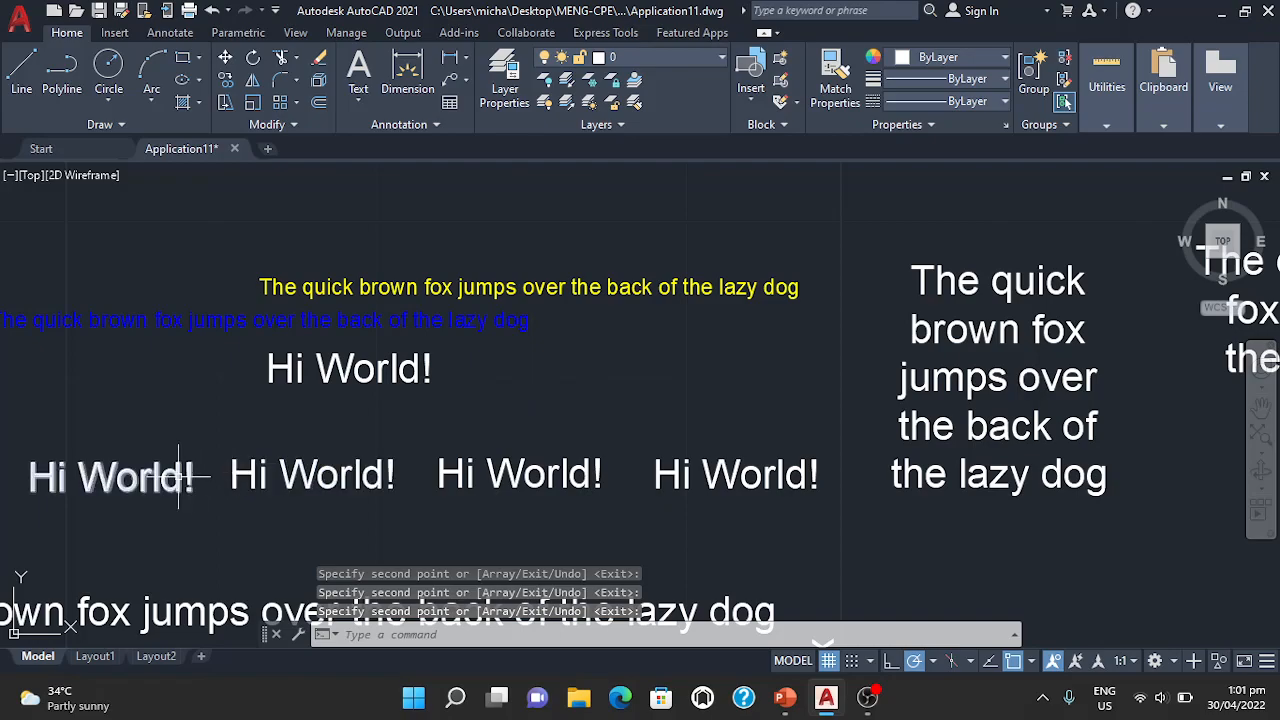
Open the Properties palette, set the justification of the leftmost "Hi World!" copy in the lower row to Center, and deselect it
type("c")
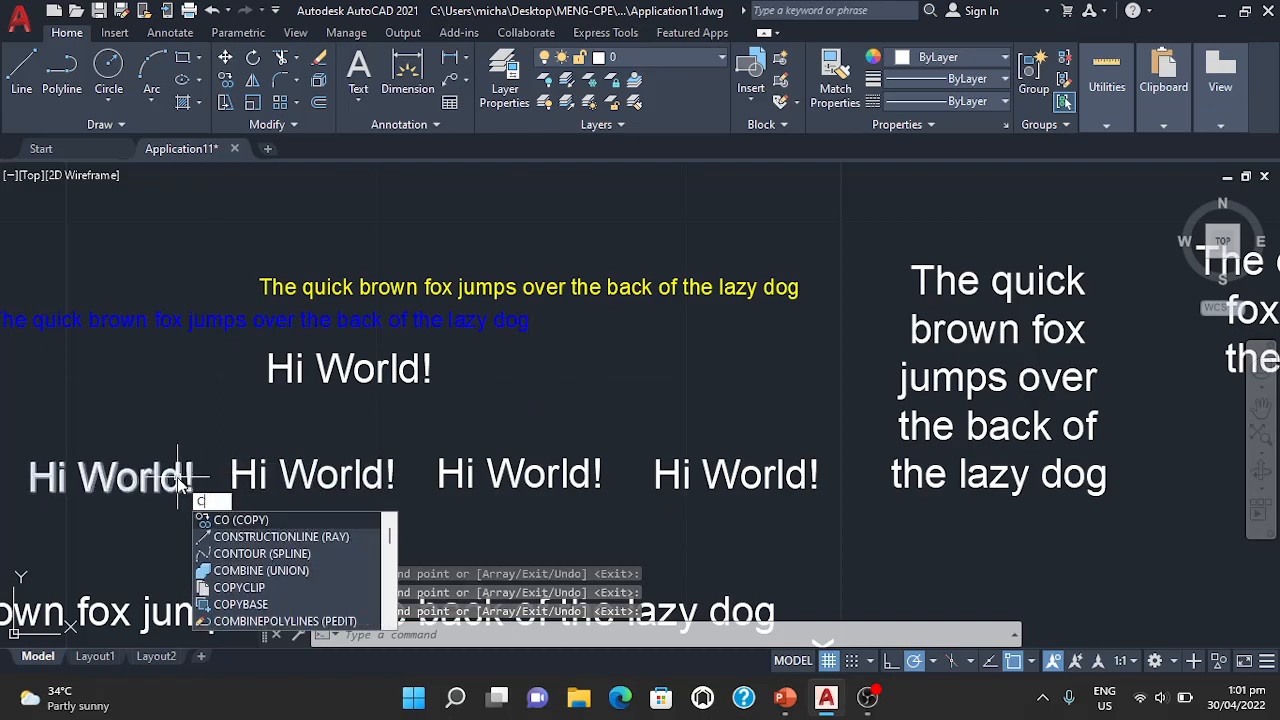
key("BackSpace")
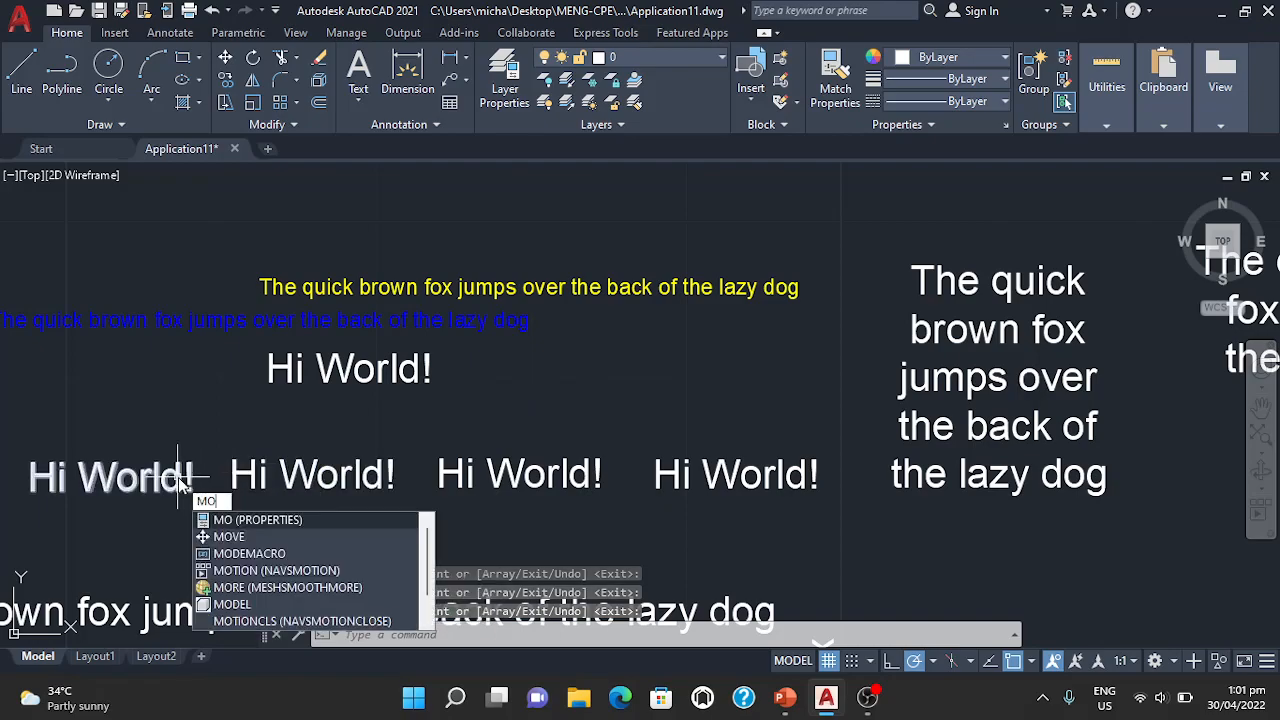
left_click(225, 520)
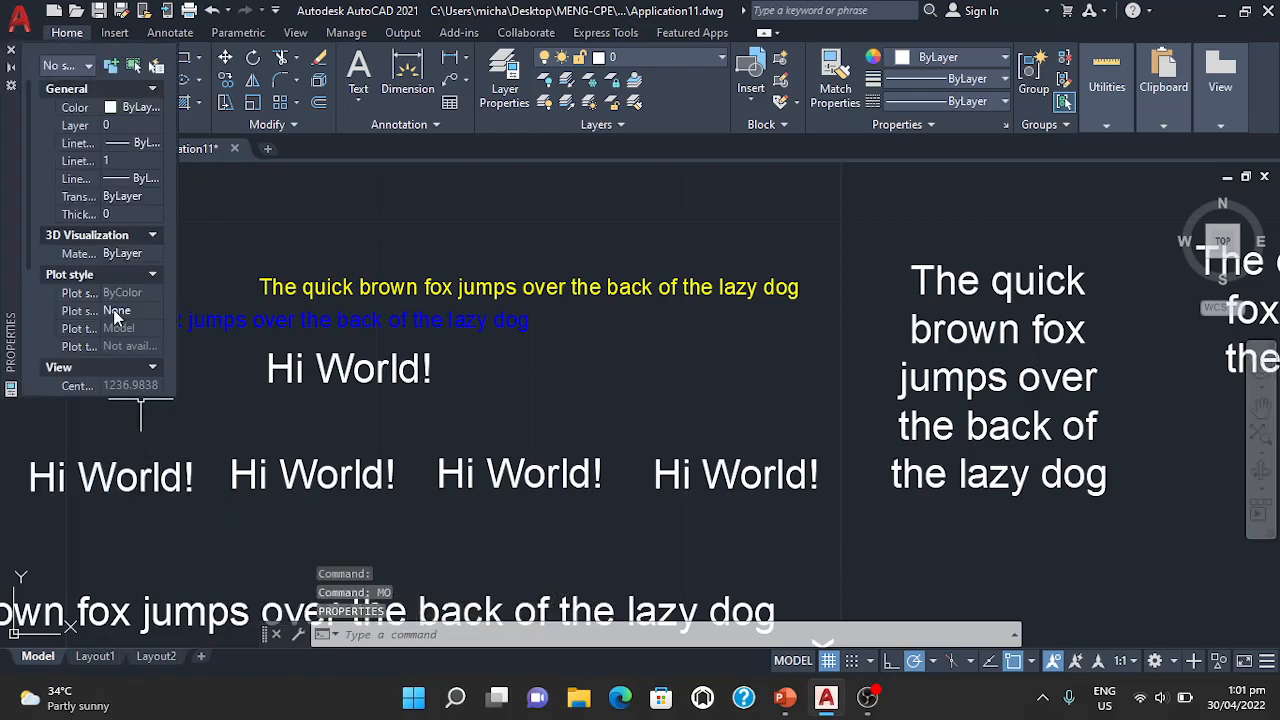
left_click(130, 462)
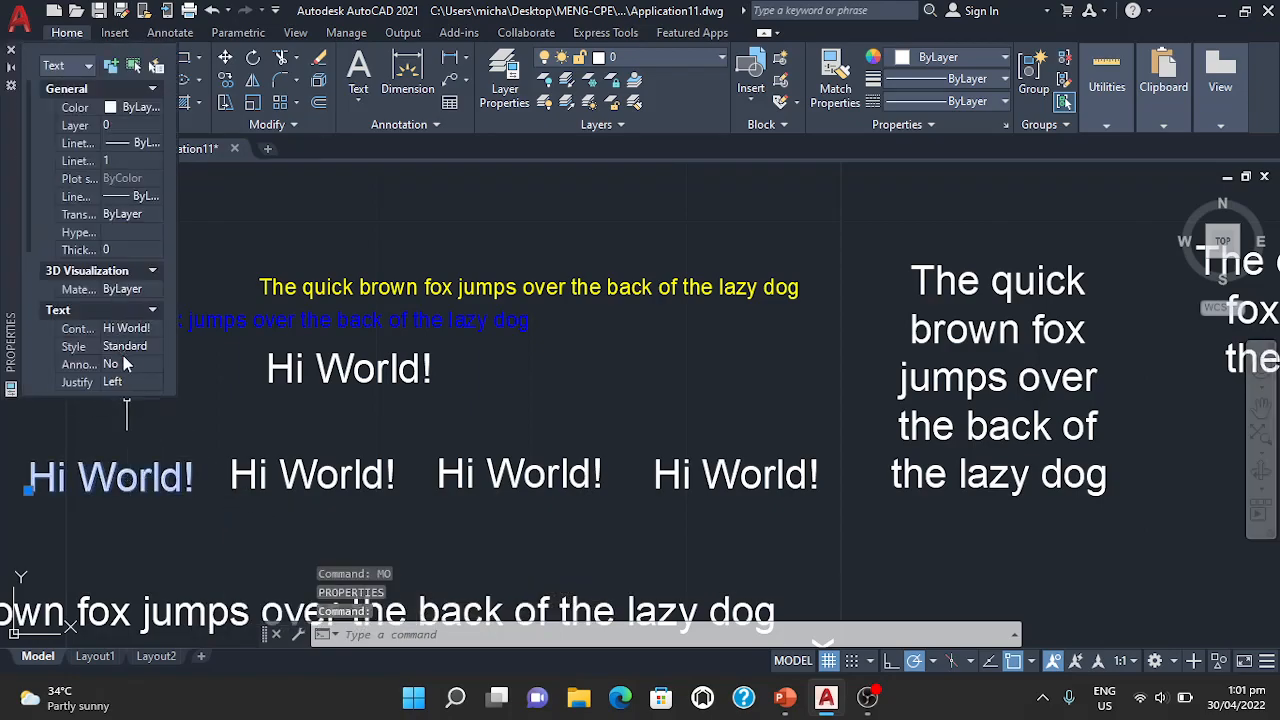
left_click(124, 382)
left_click(128, 382)
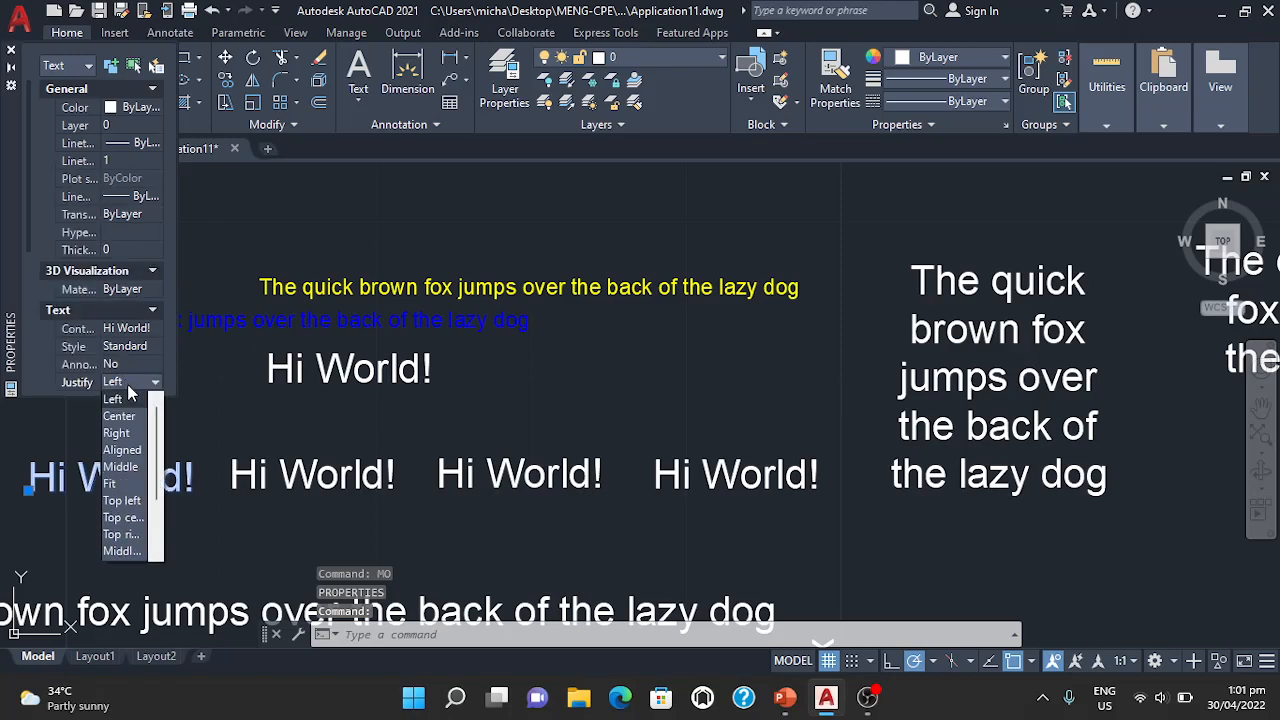
left_click(125, 408)
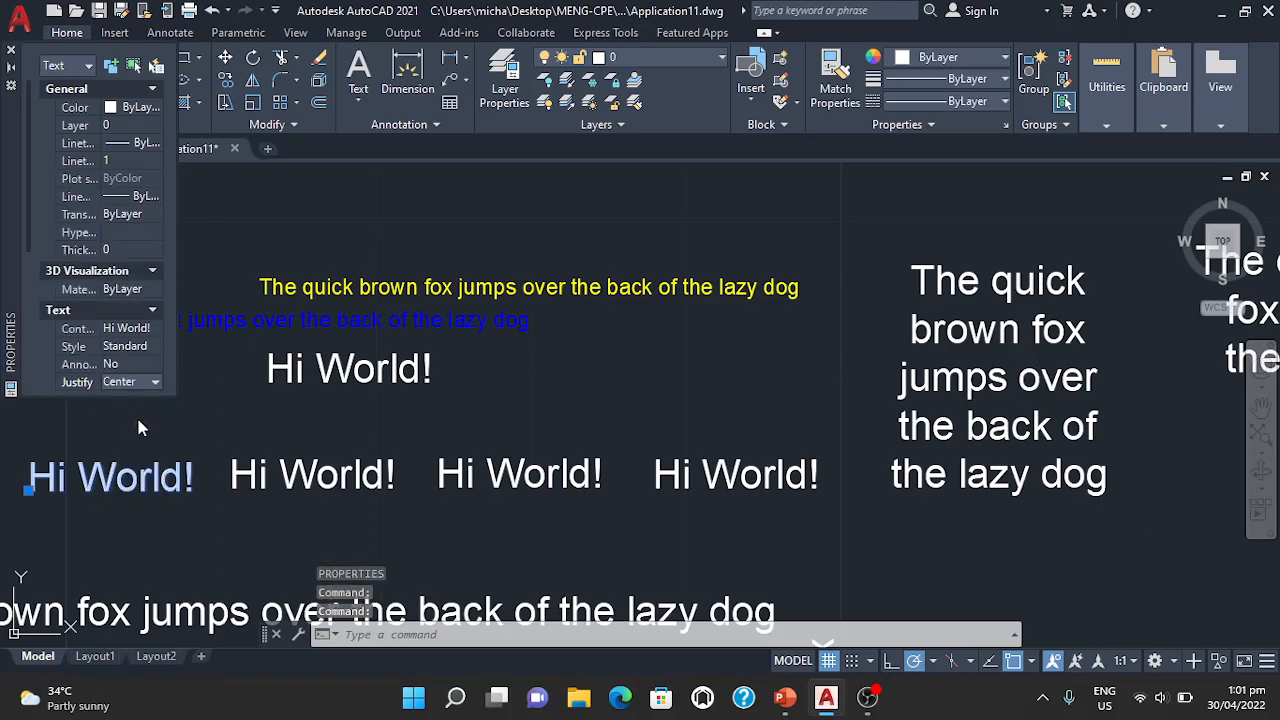
key("Escape")
Set the justification of the second "Hi World!" copy in the lower row to Middle left and deselect it
left_click(284, 475)
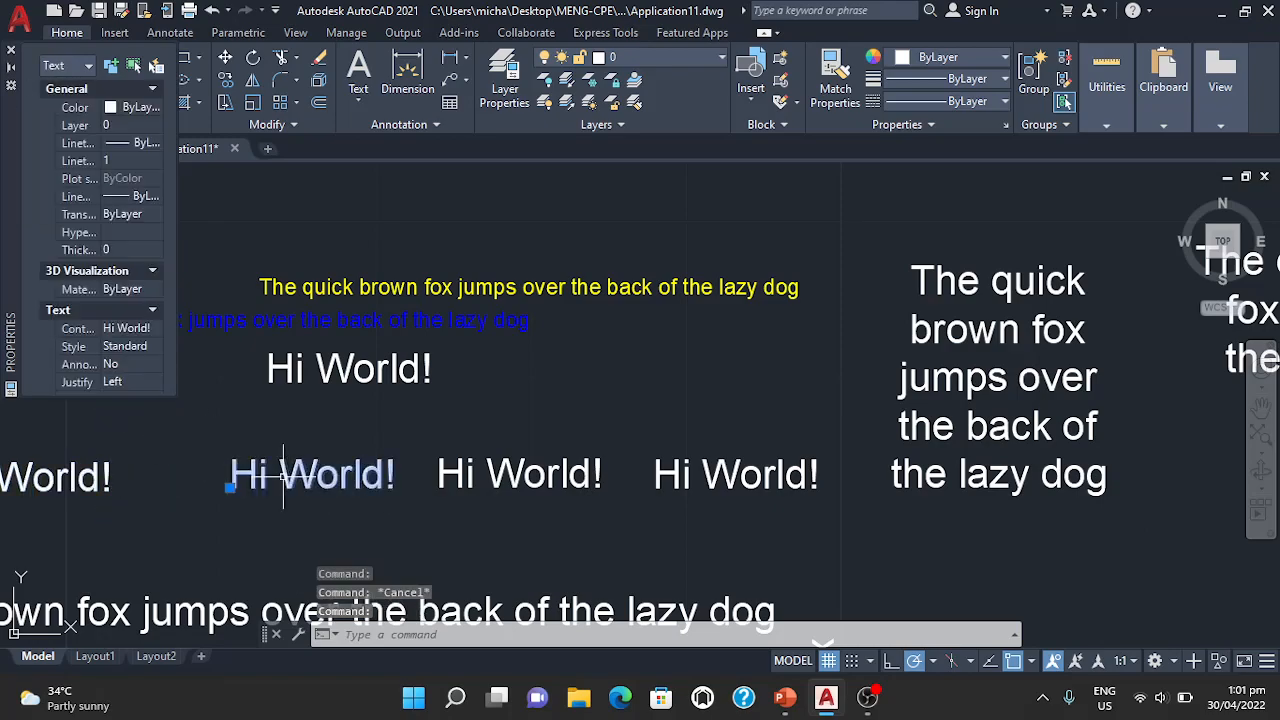
left_click(133, 385)
left_click(150, 382)
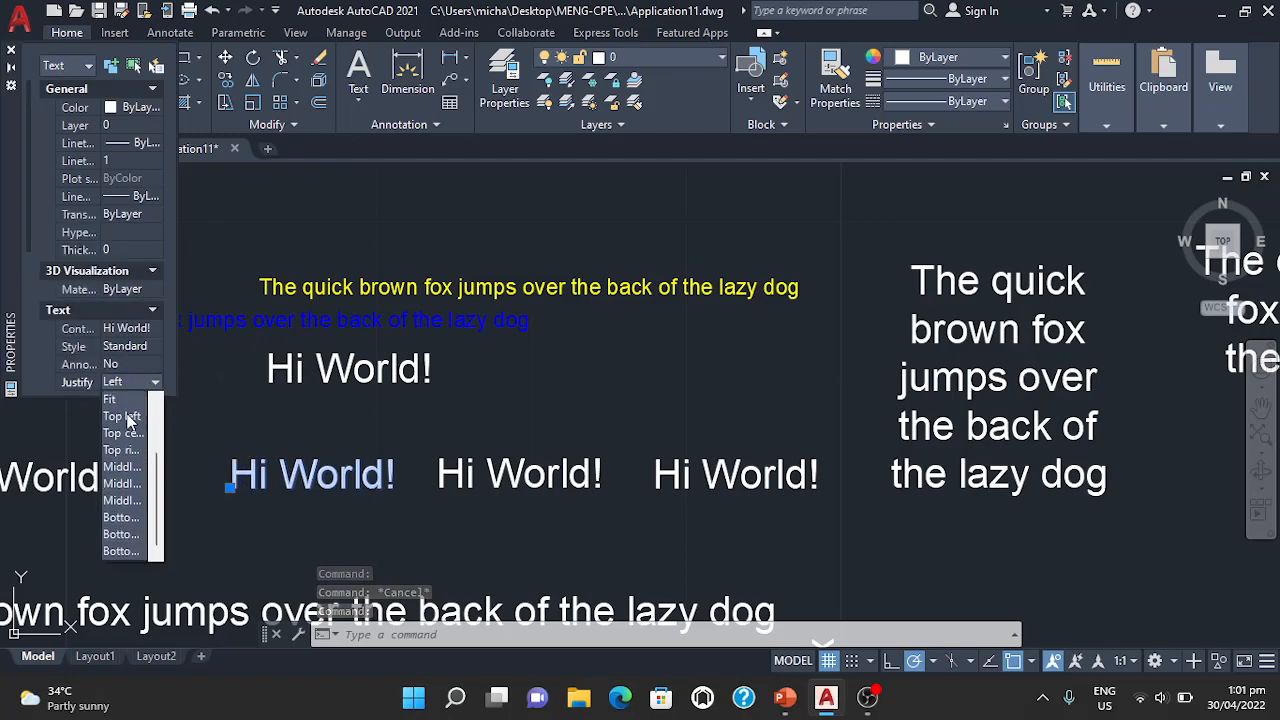
left_click(118, 467)
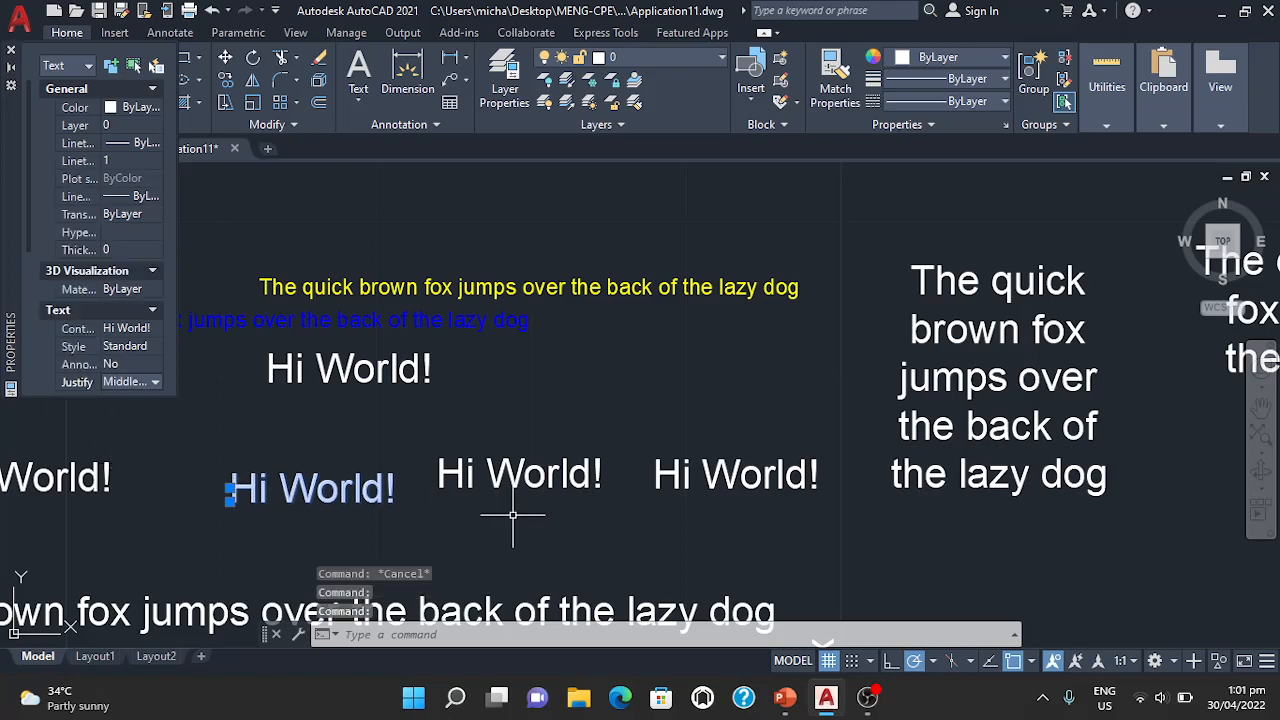
key("Escape")
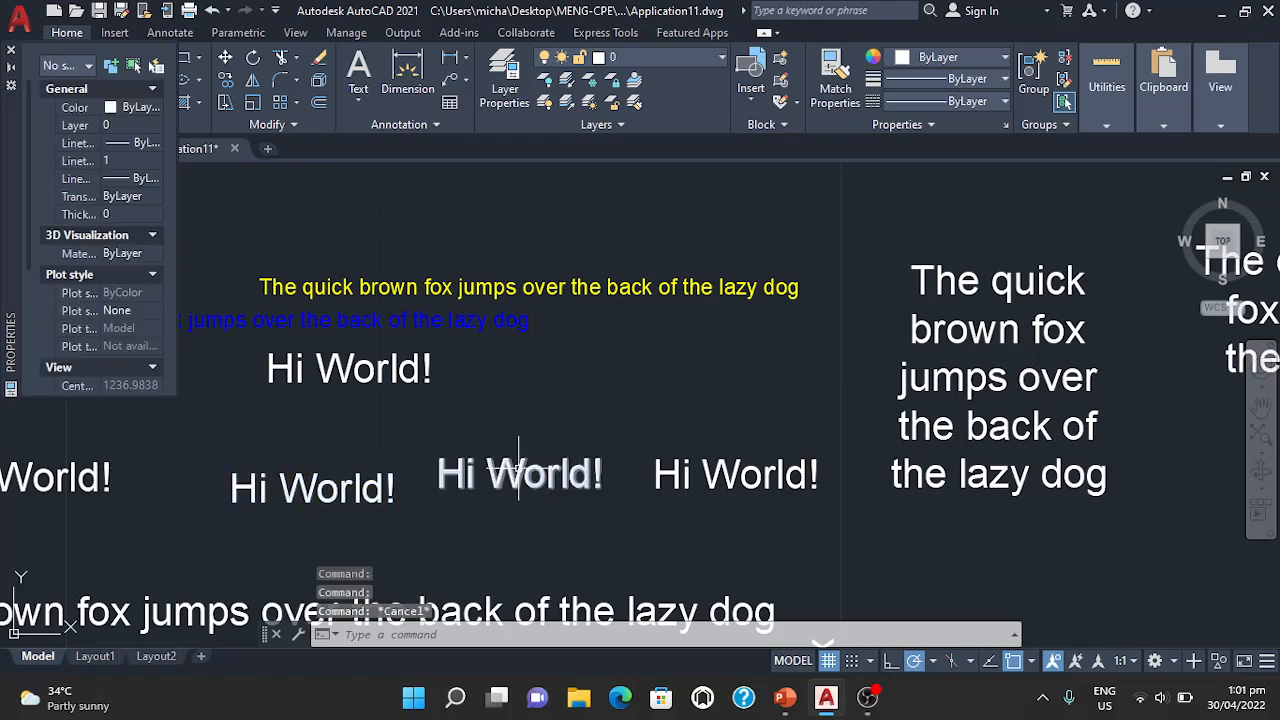
Set the justification of the third "Hi World!" copy in the lower row to Bottom left and deselect it
left_click(523, 495)
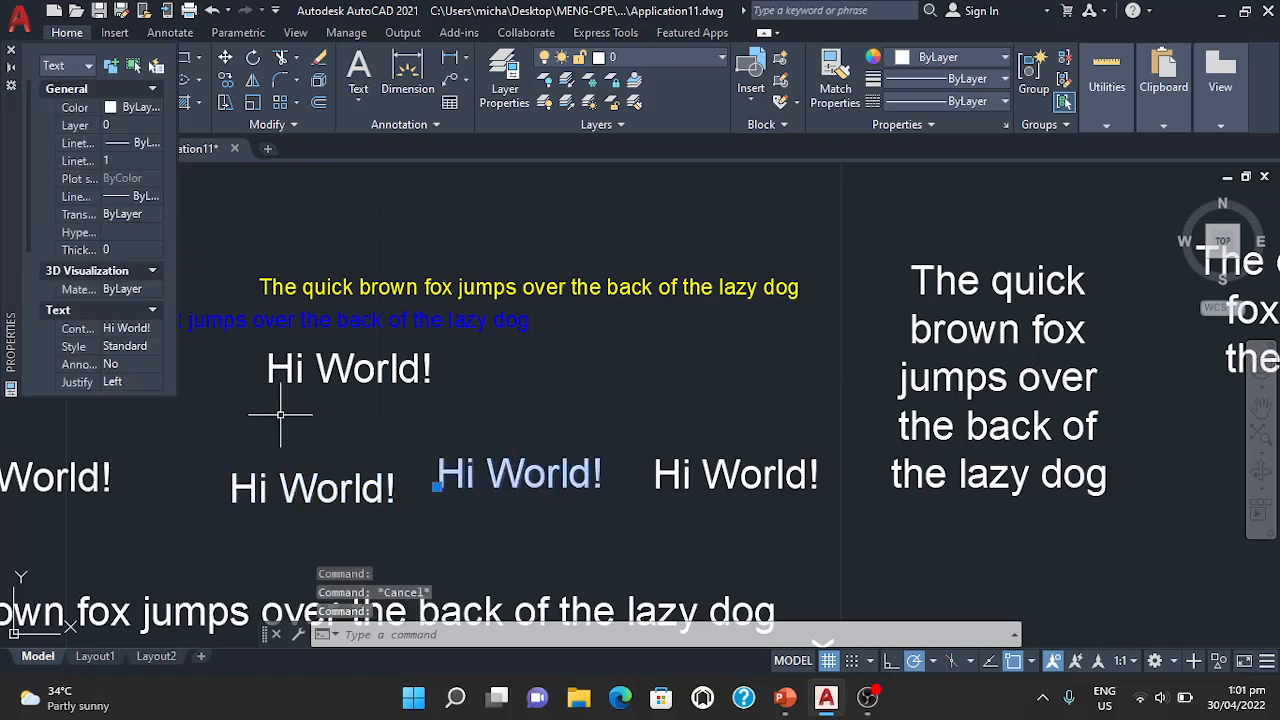
left_click(151, 383)
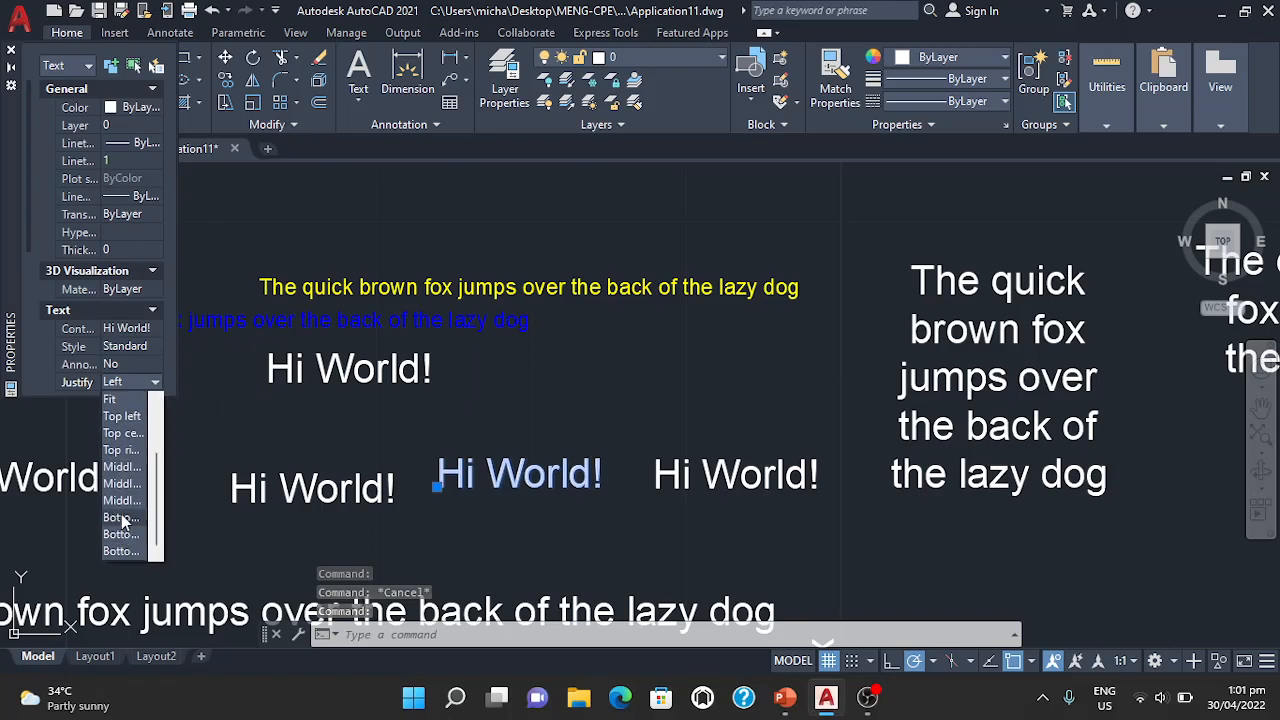
left_click(121, 517)
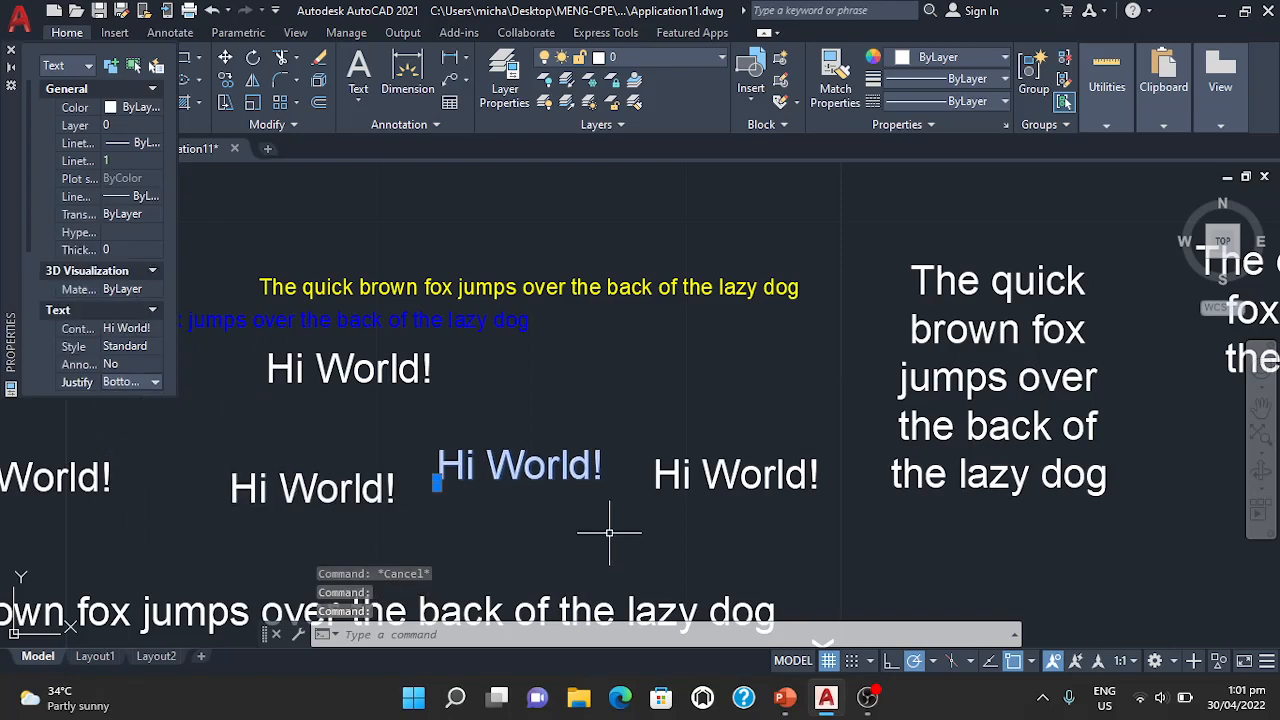
key("Escape")
Set the justification of the fourth "Hi World!" copy to Bottom center, then close the Properties palette and clear the selection
left_click(663, 482)
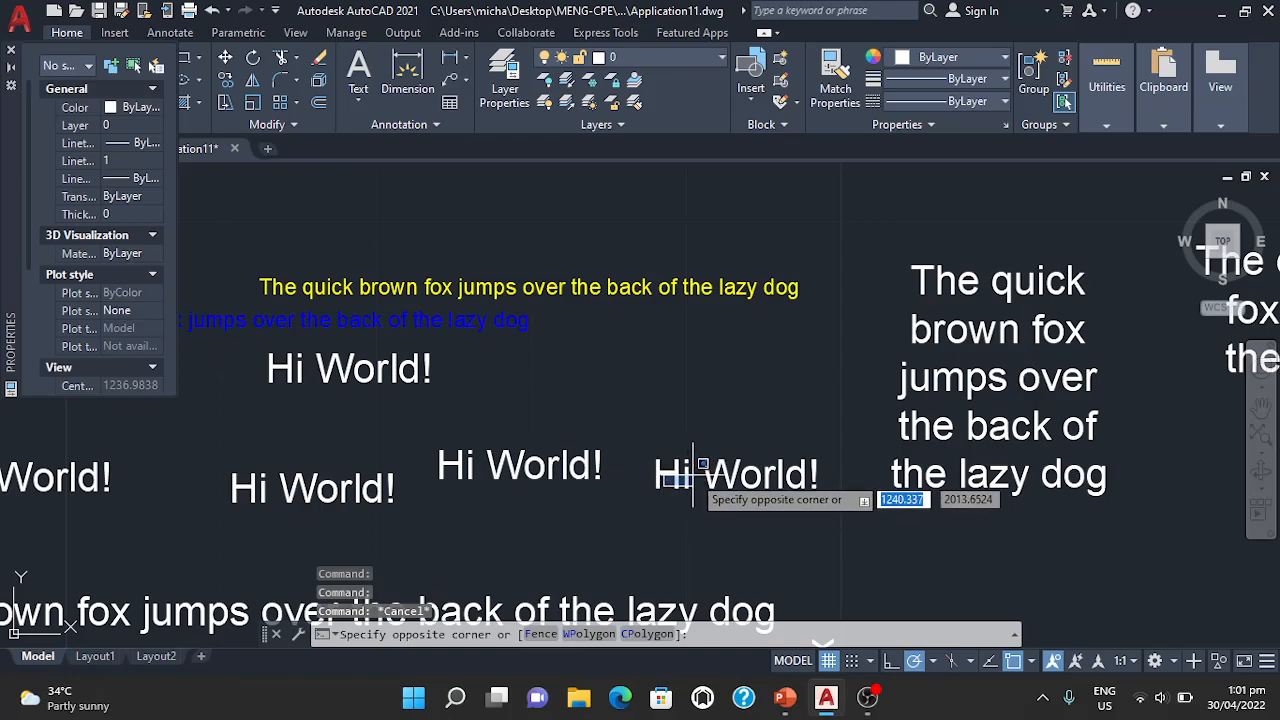
left_click(691, 476)
left_click(730, 478)
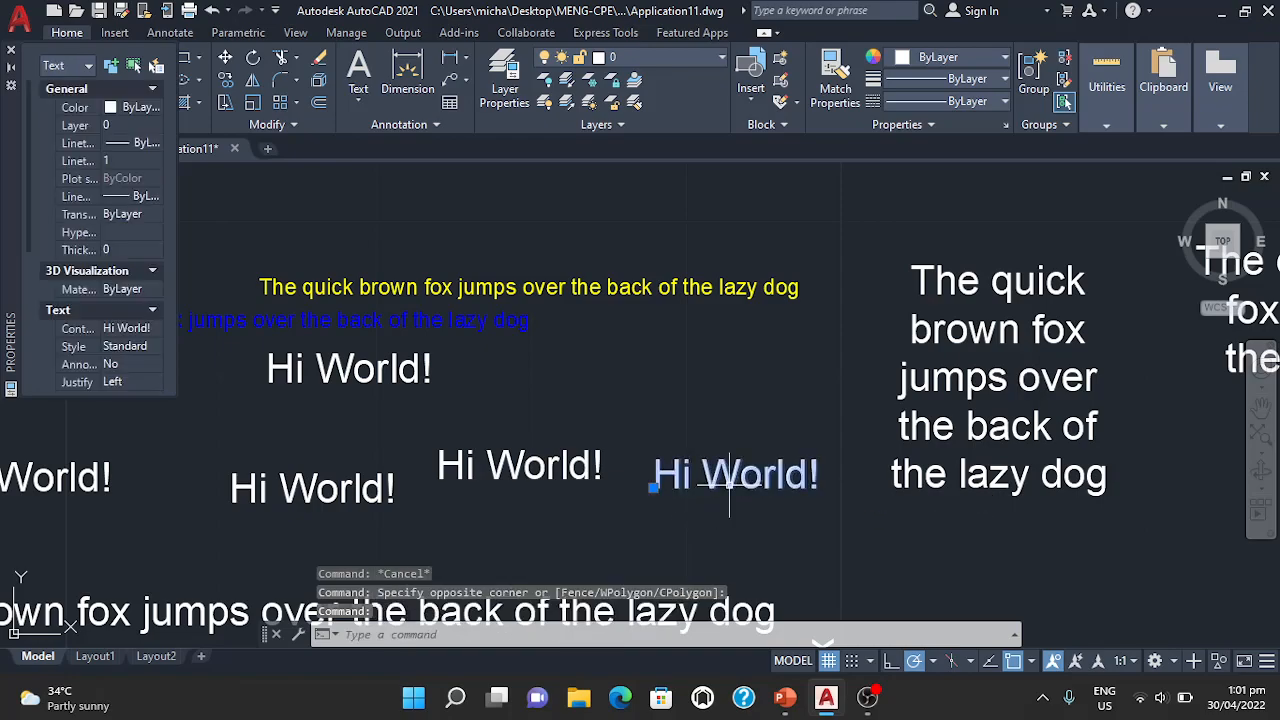
left_click(155, 382)
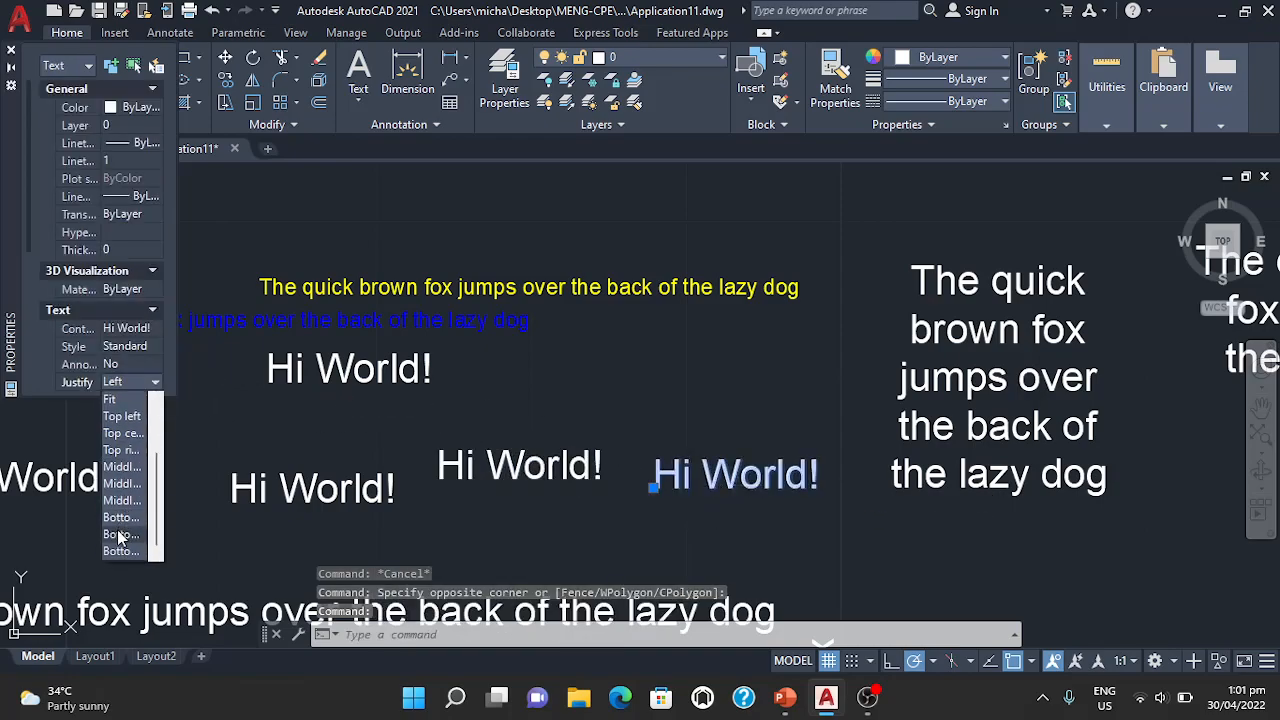
left_click(120, 534)
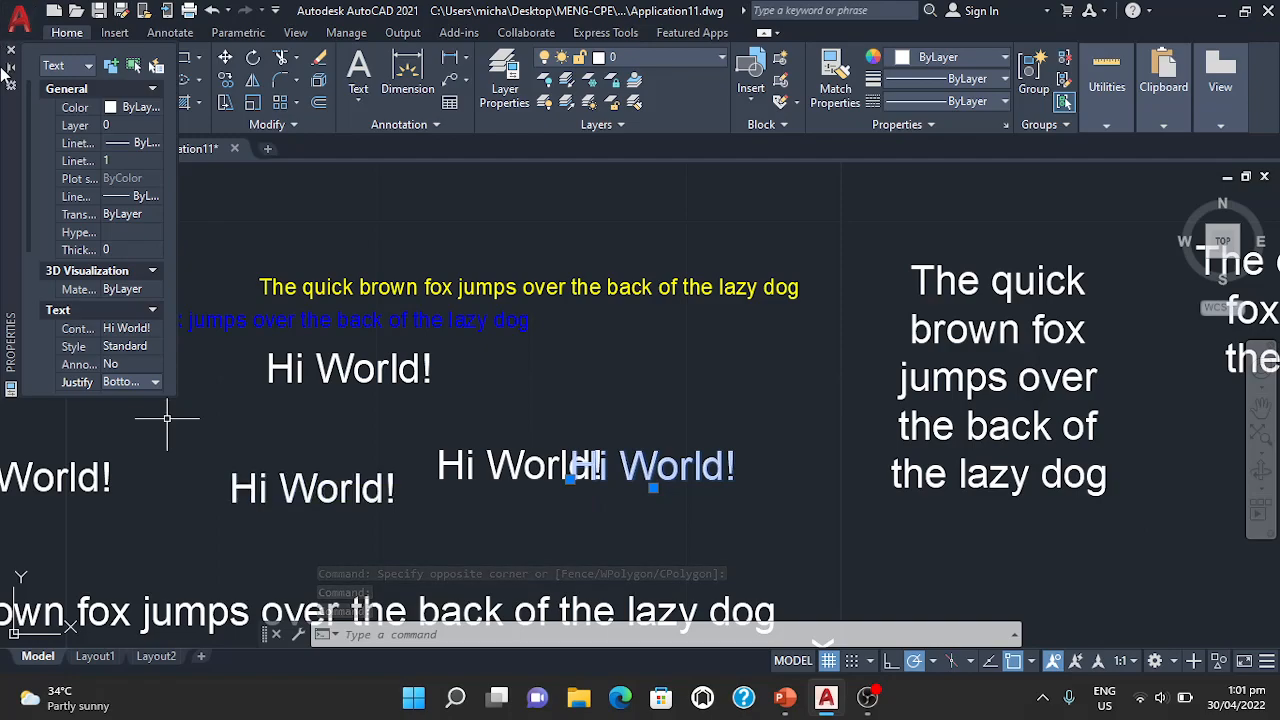
key("ctrl+1")
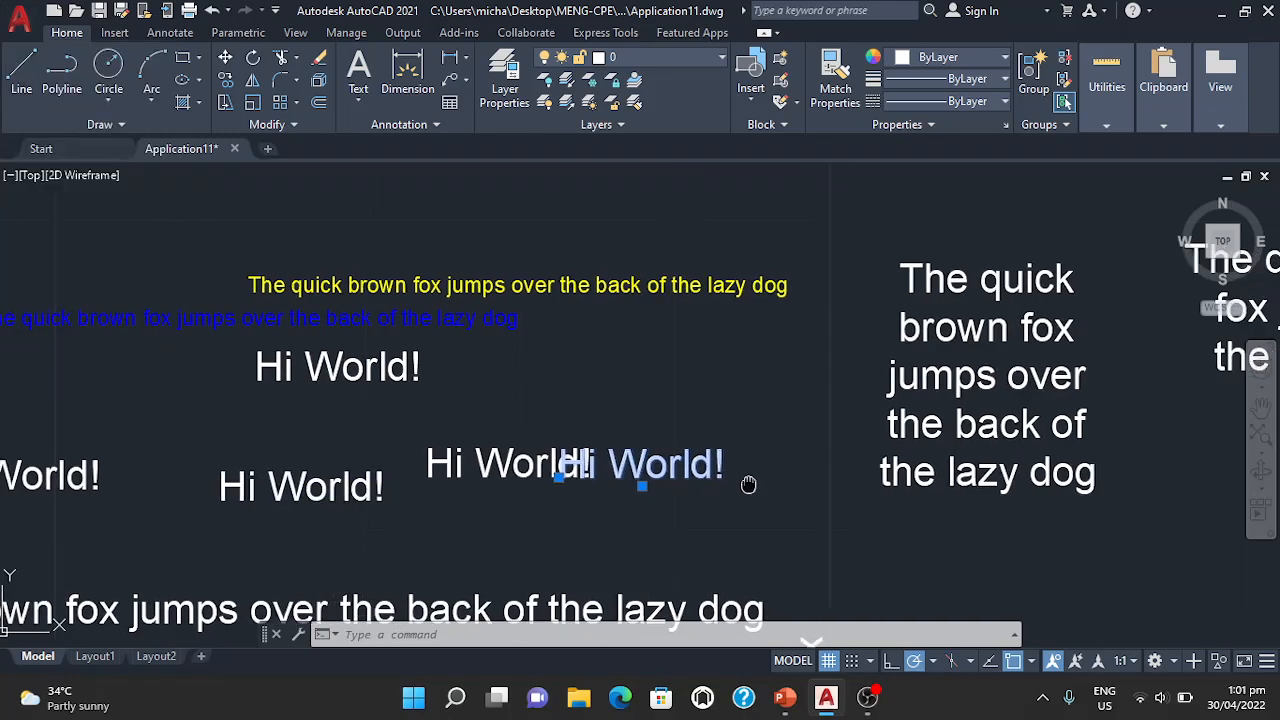
scroll(737, 458, "down", 2)
left_click(790, 523)
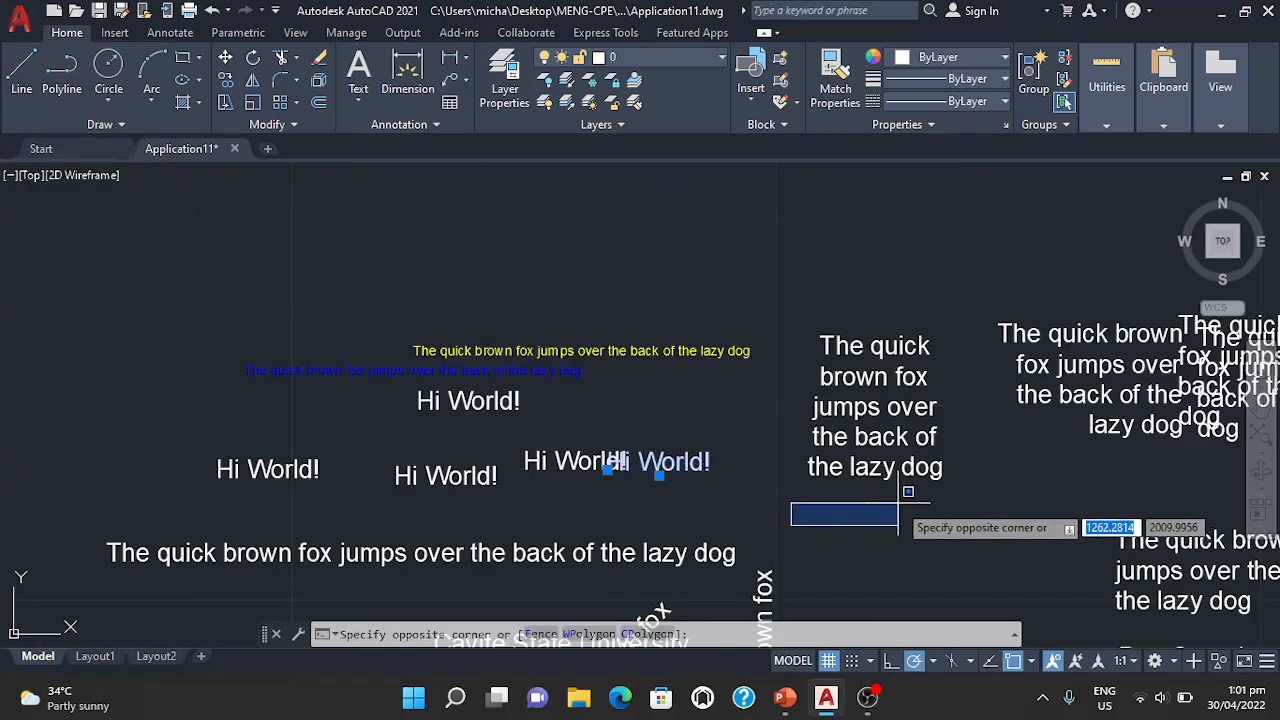
key("Escape")
key("Escape")
Create the single-line text "AutoCAD" in the empty area below "Don Severino de las Alas Campus", with height 1.8654 and rotation angle 0
middle_click(985, 493)
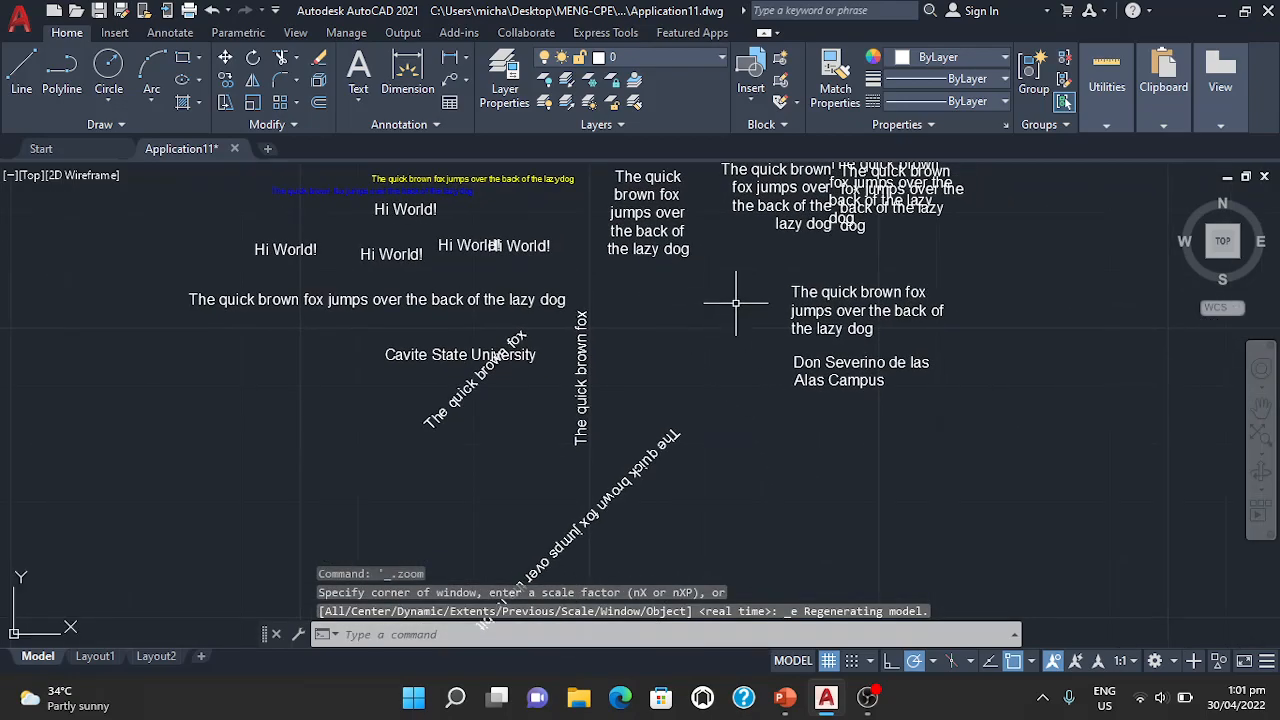
middle_click_drag(736, 301, 651, 429)
scroll(586, 486, "up", 6)
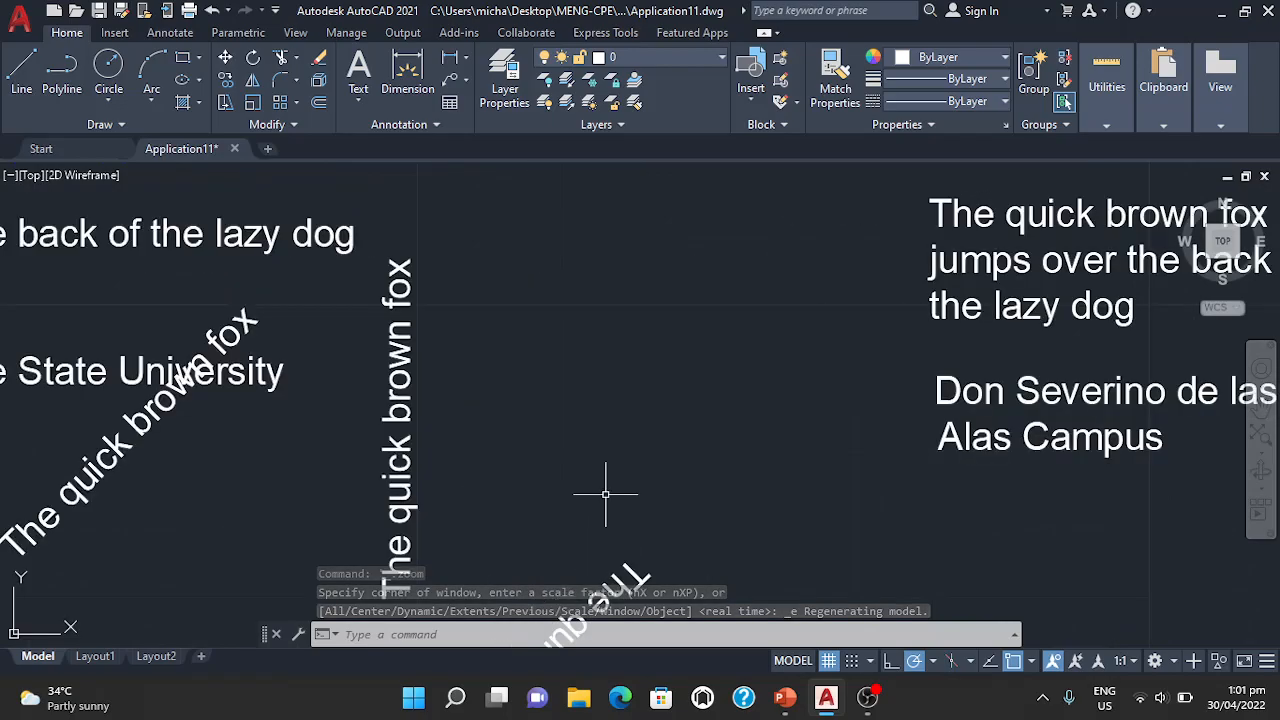
scroll(649, 482, "down", 2)
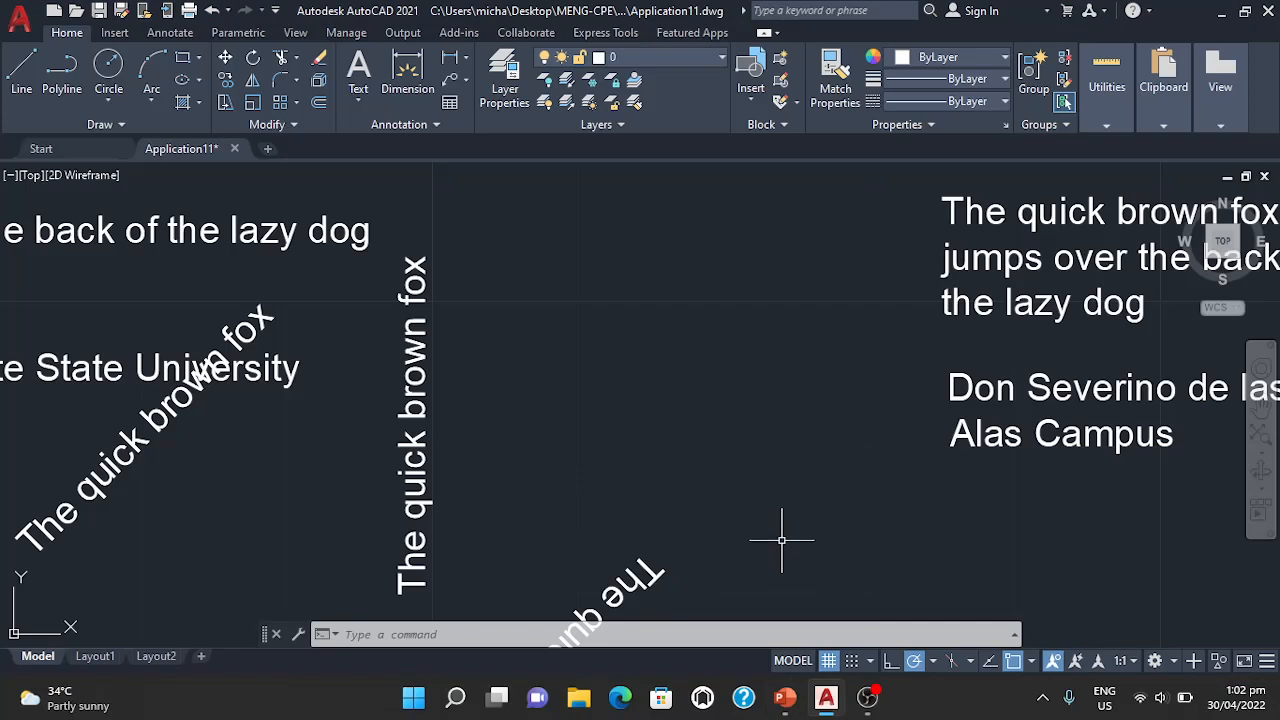
middle_click_drag(782, 508, 589, 431)
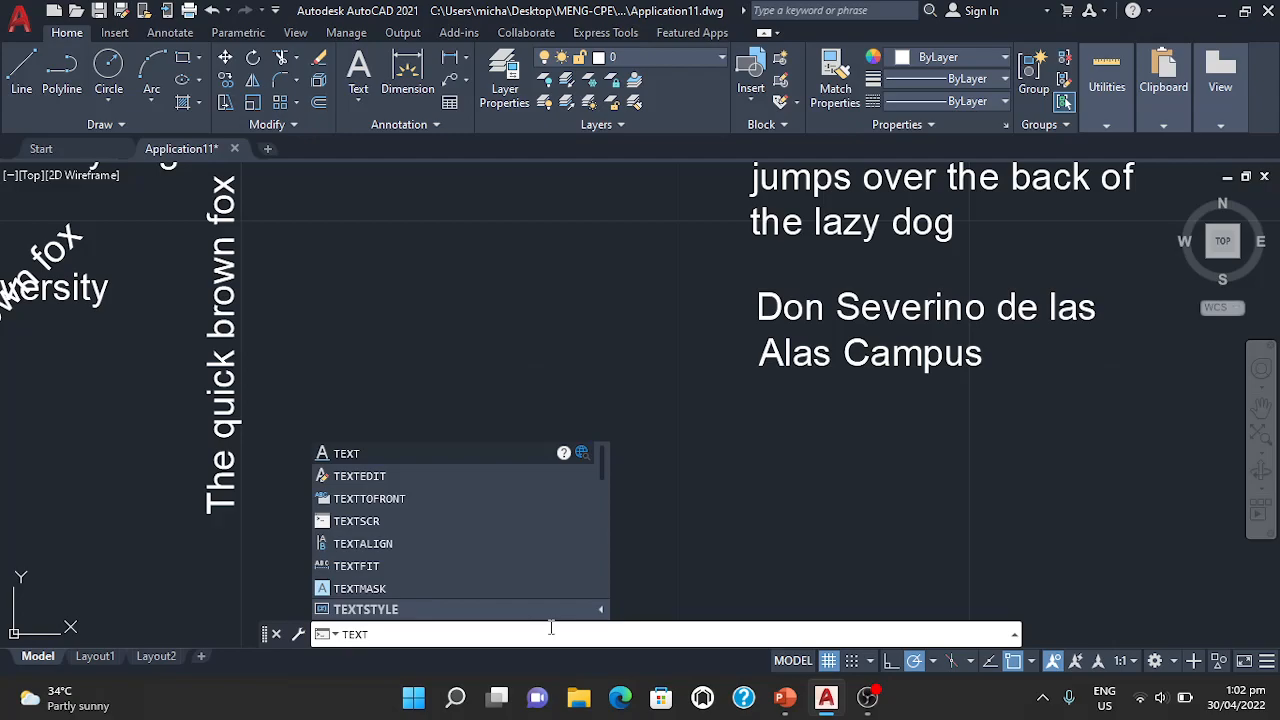
key("Return")
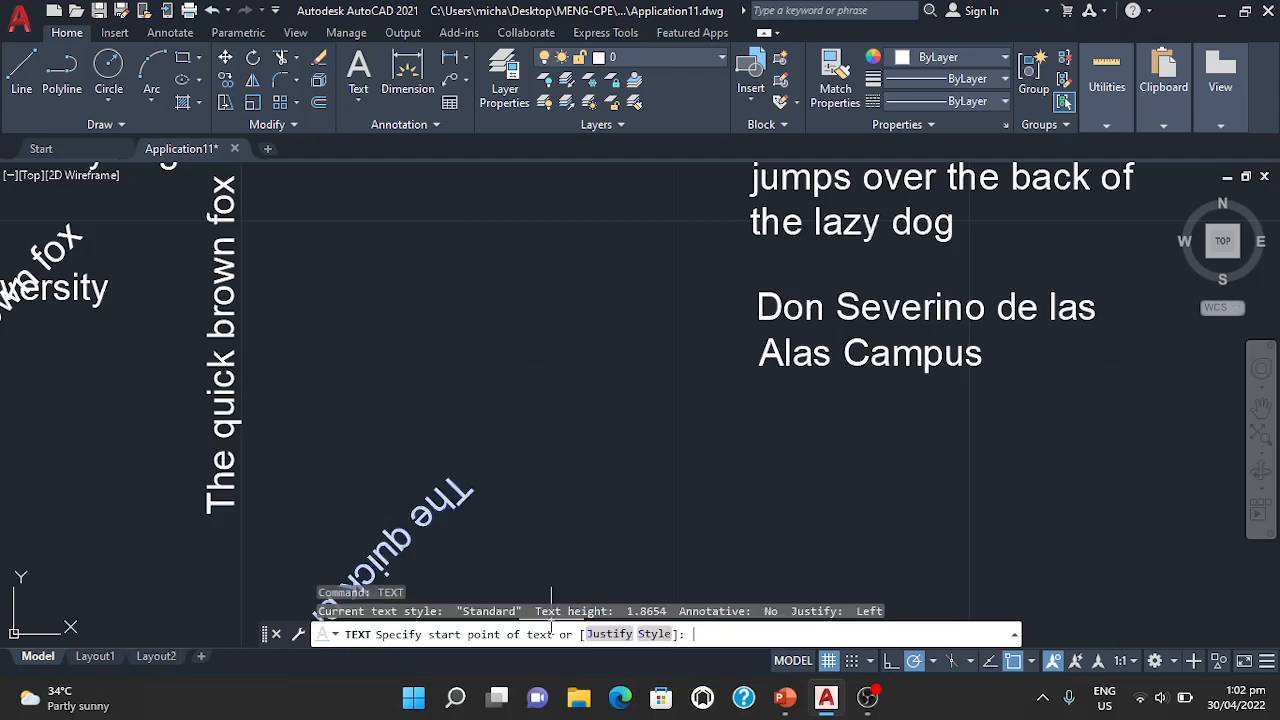
left_click(568, 450)
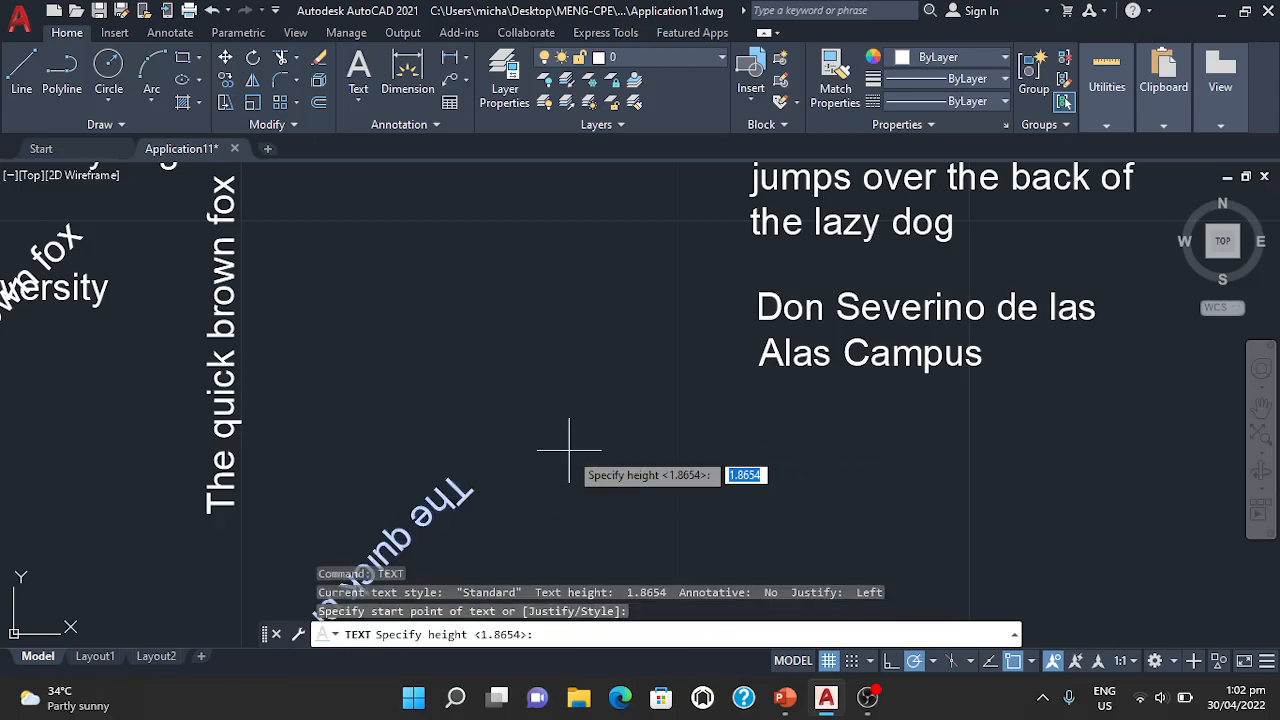
key("Return")
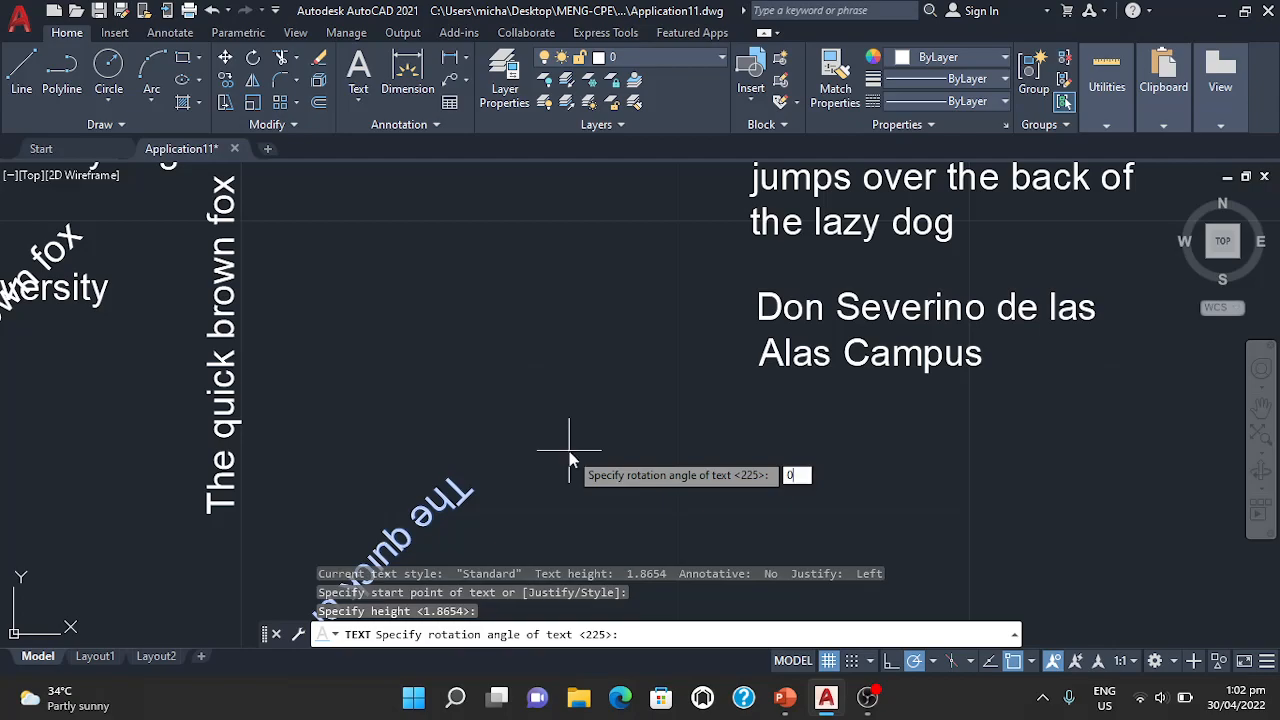
key("Return")
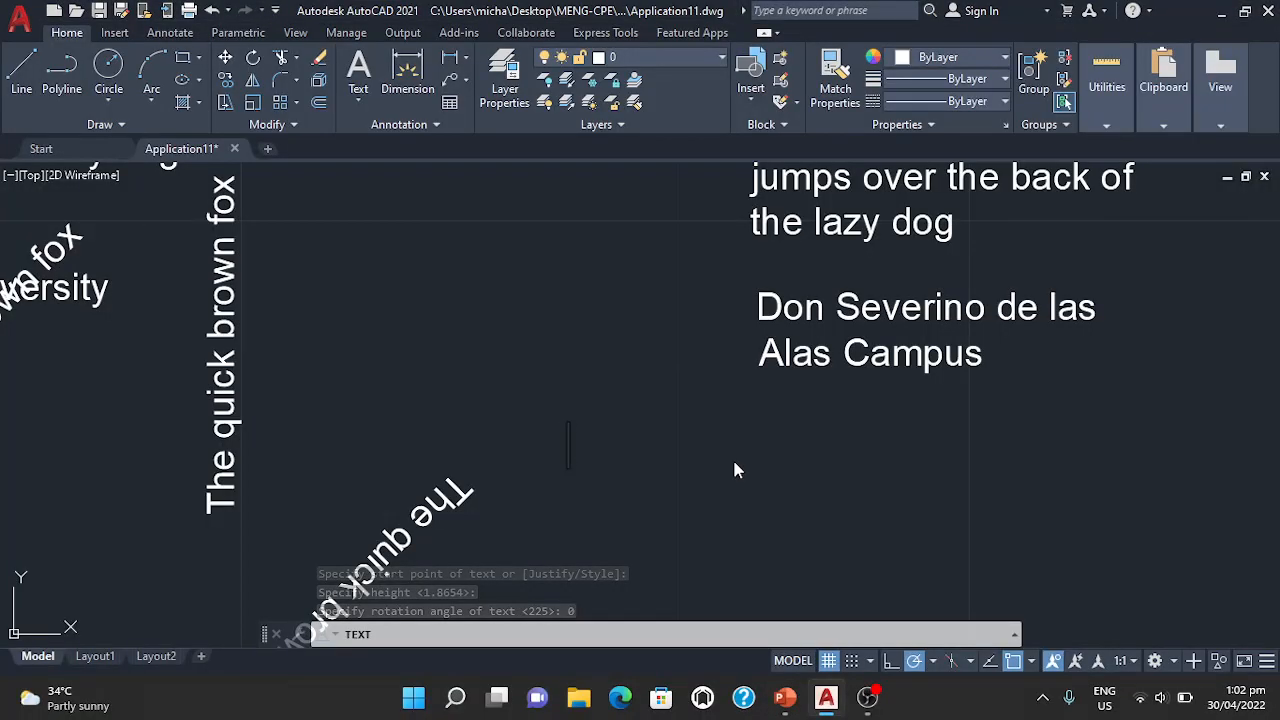
type("Autoc")
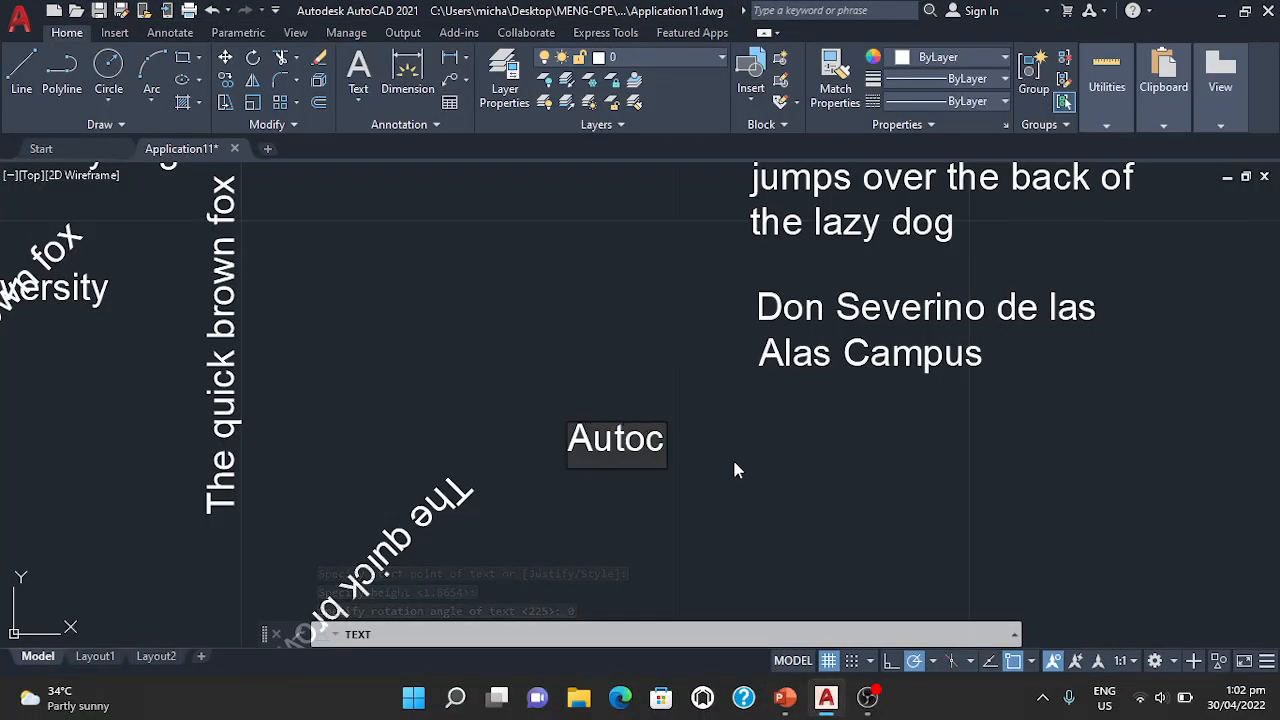
type("ad")
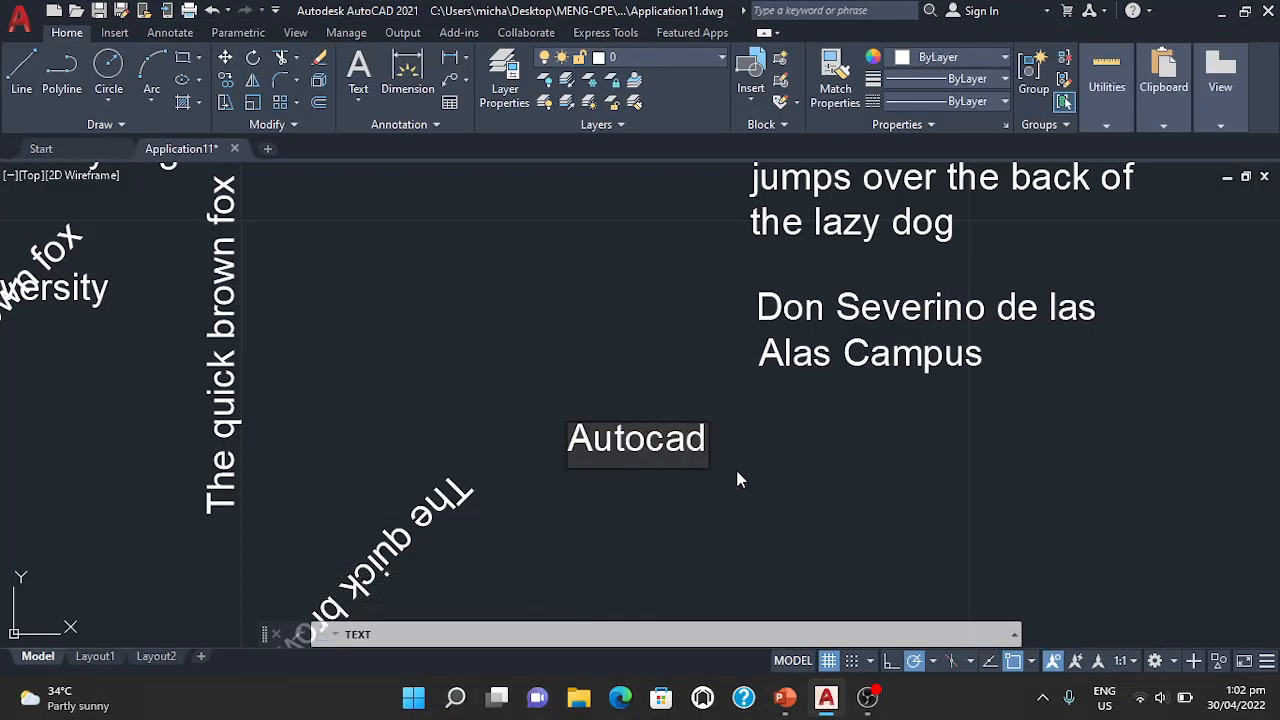
key("BackSpace")
key("BackSpace")
key("BackSpace")
type("CAD")
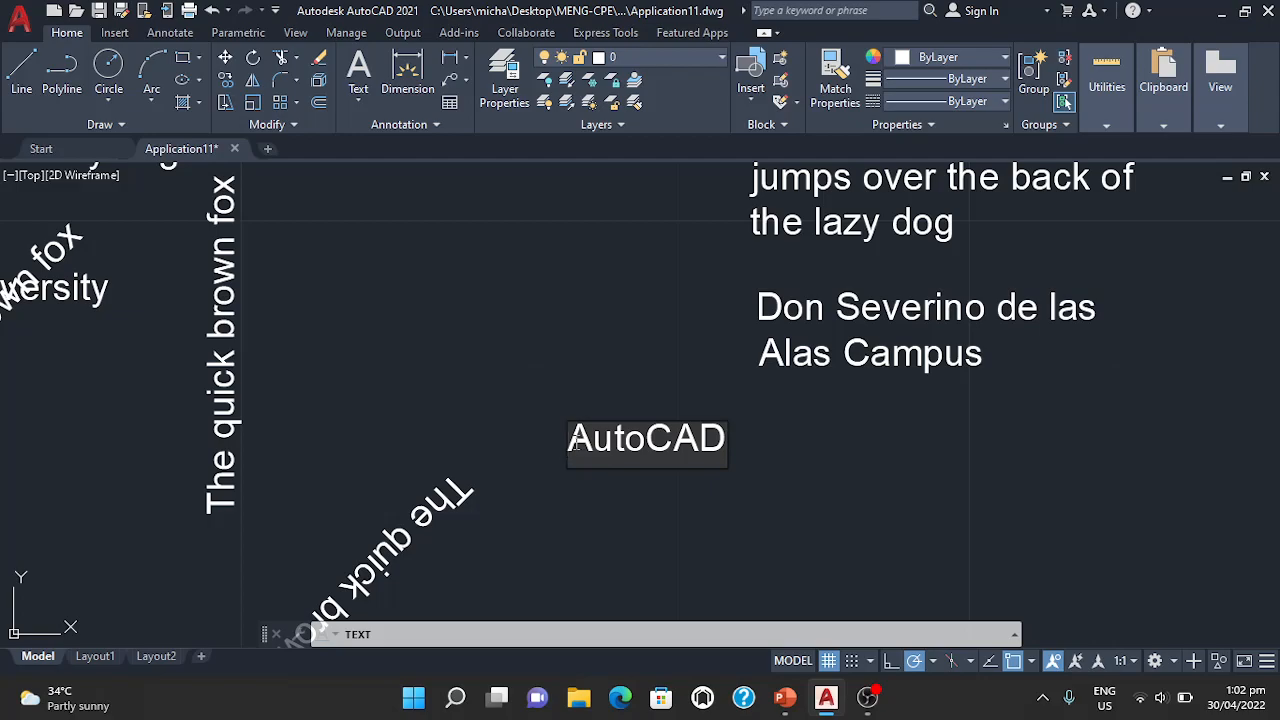
Underline the new "AutoCAD" text by prefixing it with the %%u control code, and finish the text command
type("%%")
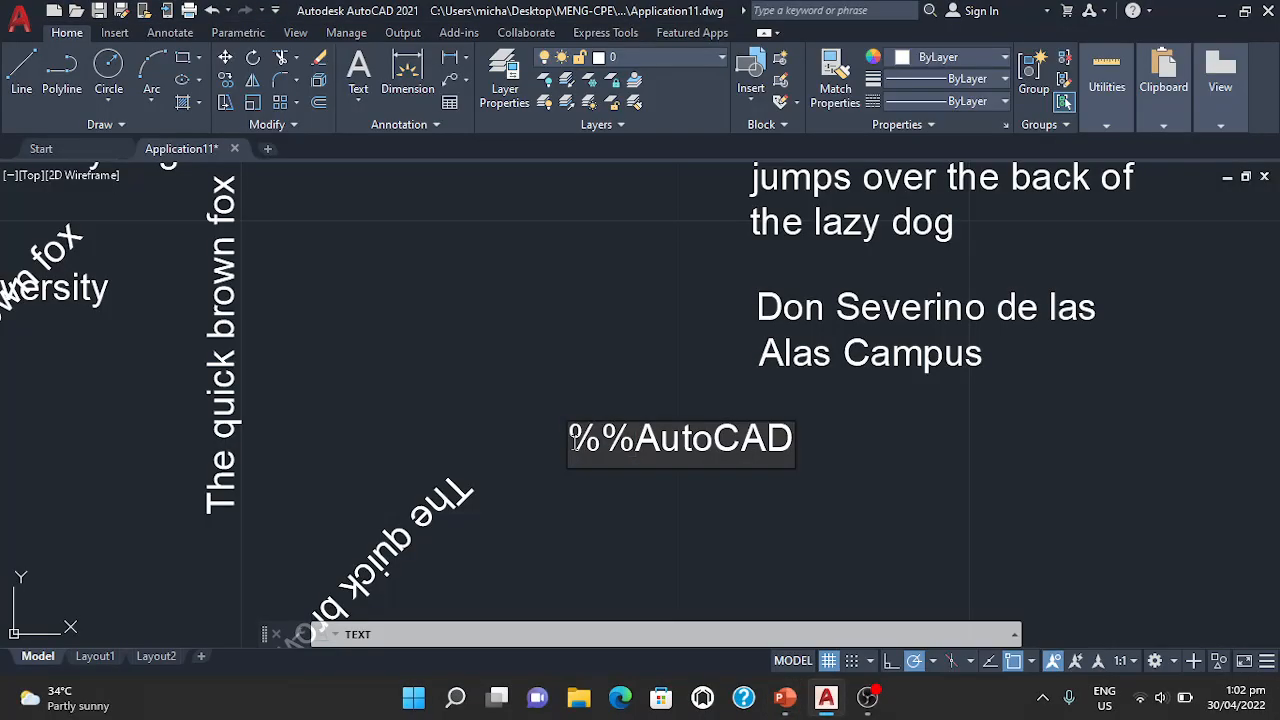
key("BackSpace")
key("BackSpace")
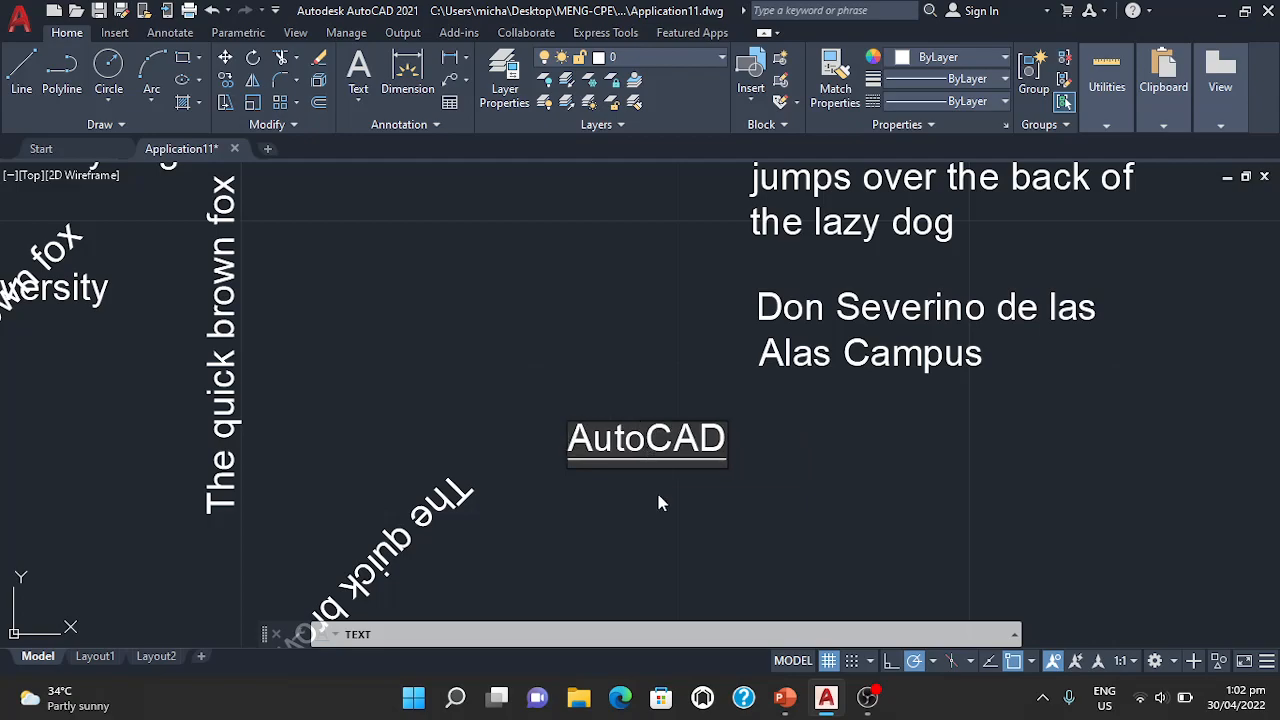
left_click(657, 540)
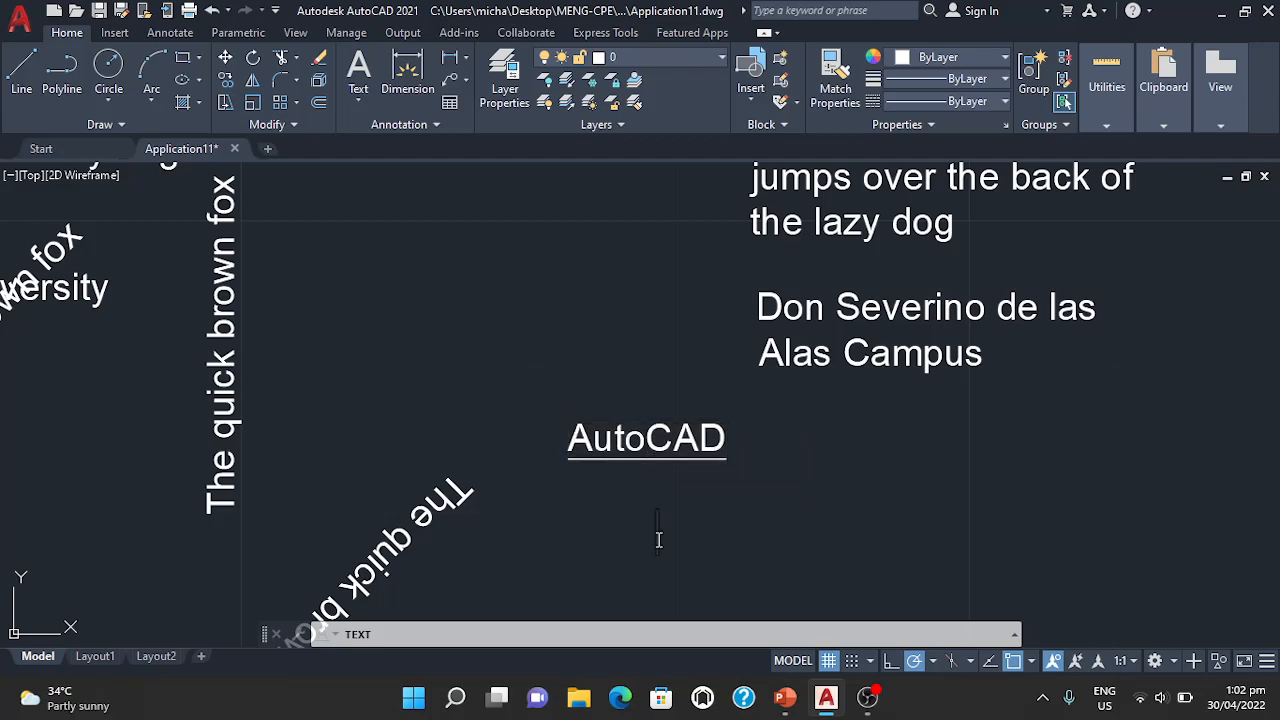
key("Return")
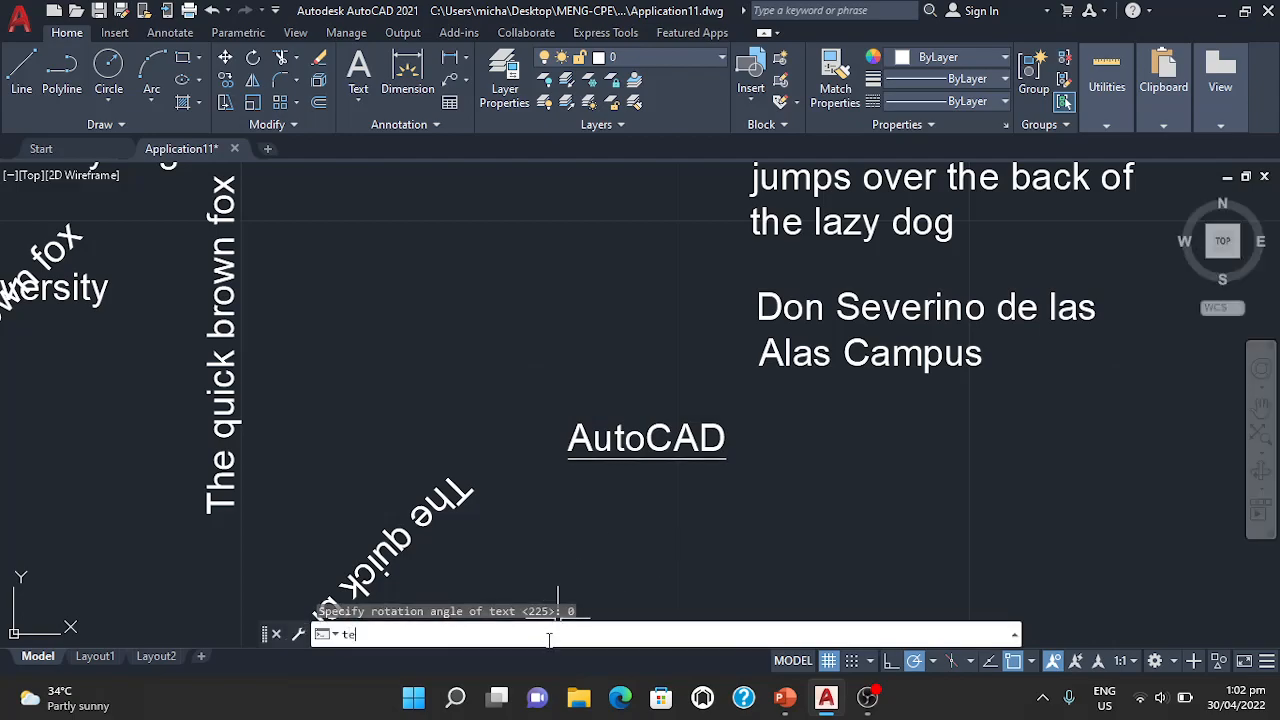
Create a second single-line text "AutoCAD" directly below the underlined one, keeping the default height and rotation angle
key("Return")
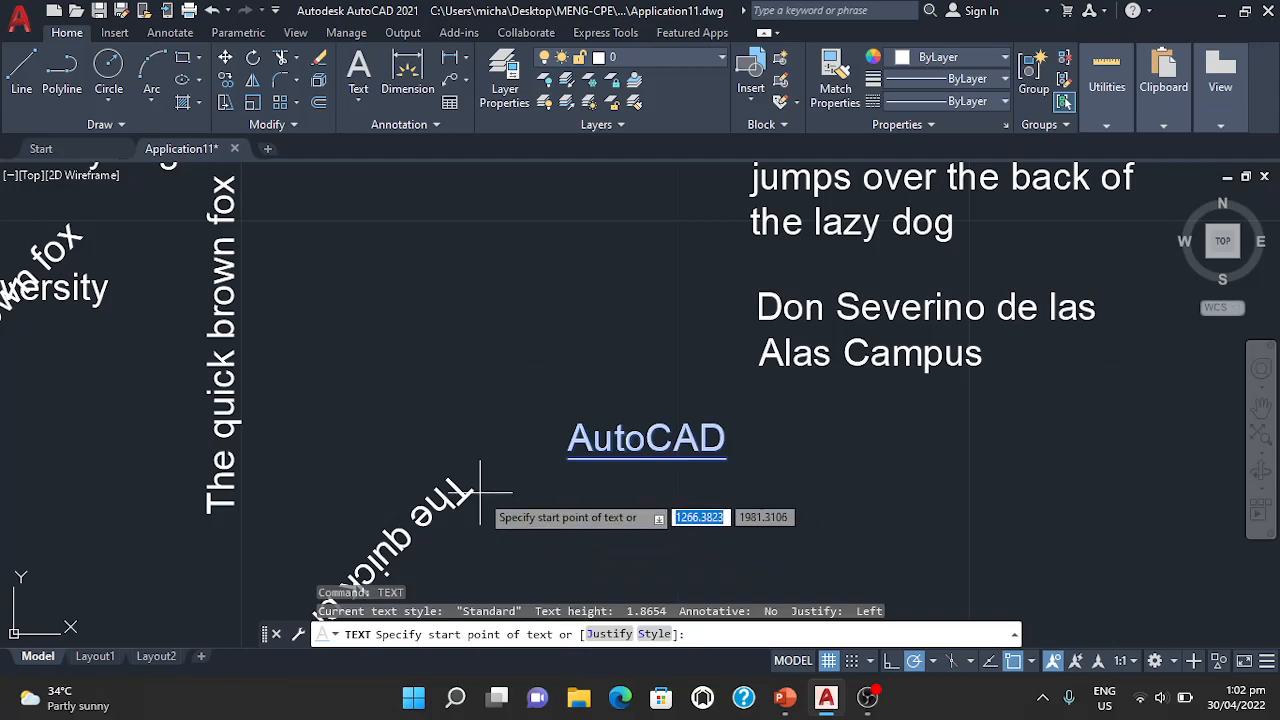
left_click(571, 508)
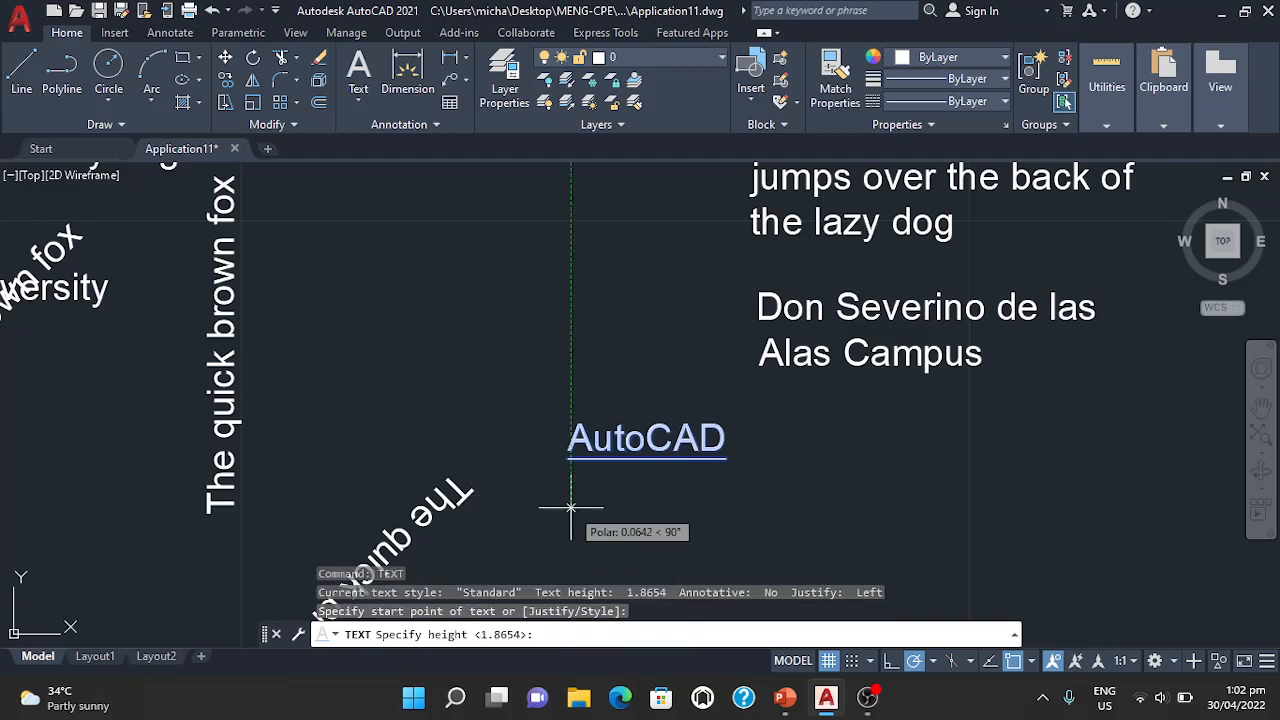
key("Return")
key("Return")
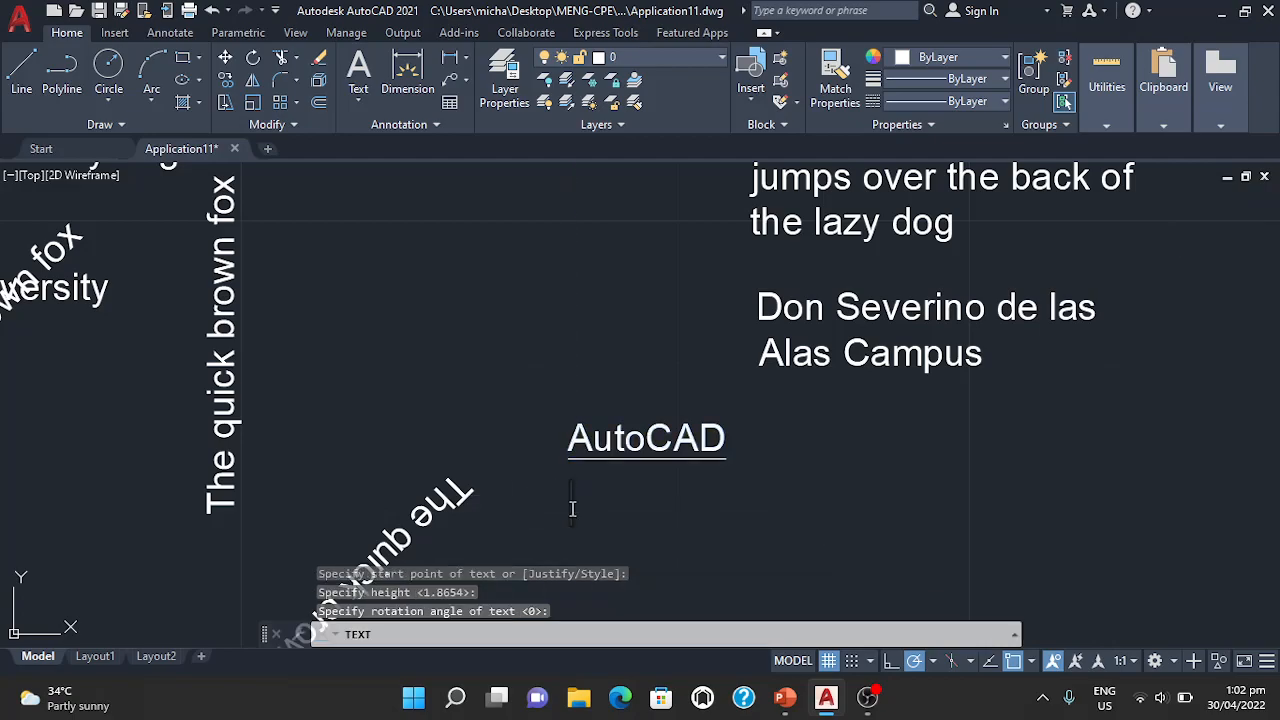
type("AutoCAD")
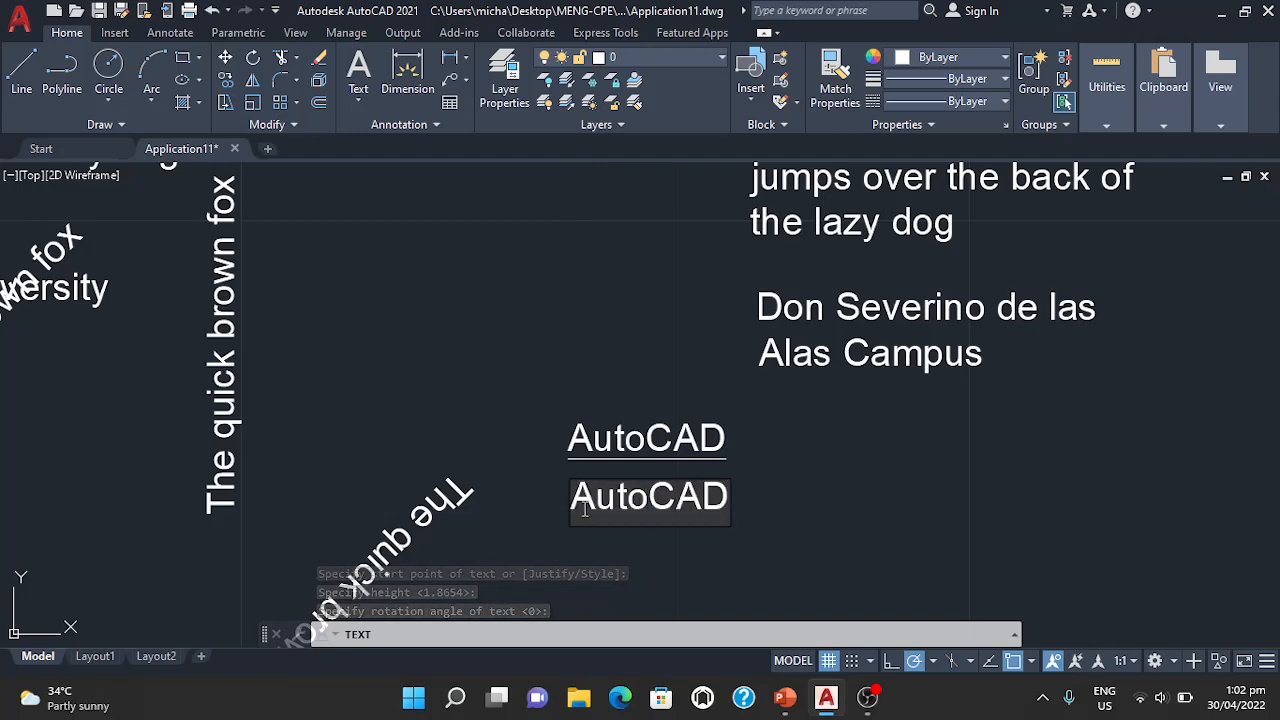
Insert the %%u control code before the second "AutoCAD" to underline it, and finish the text
left_click(573, 511)
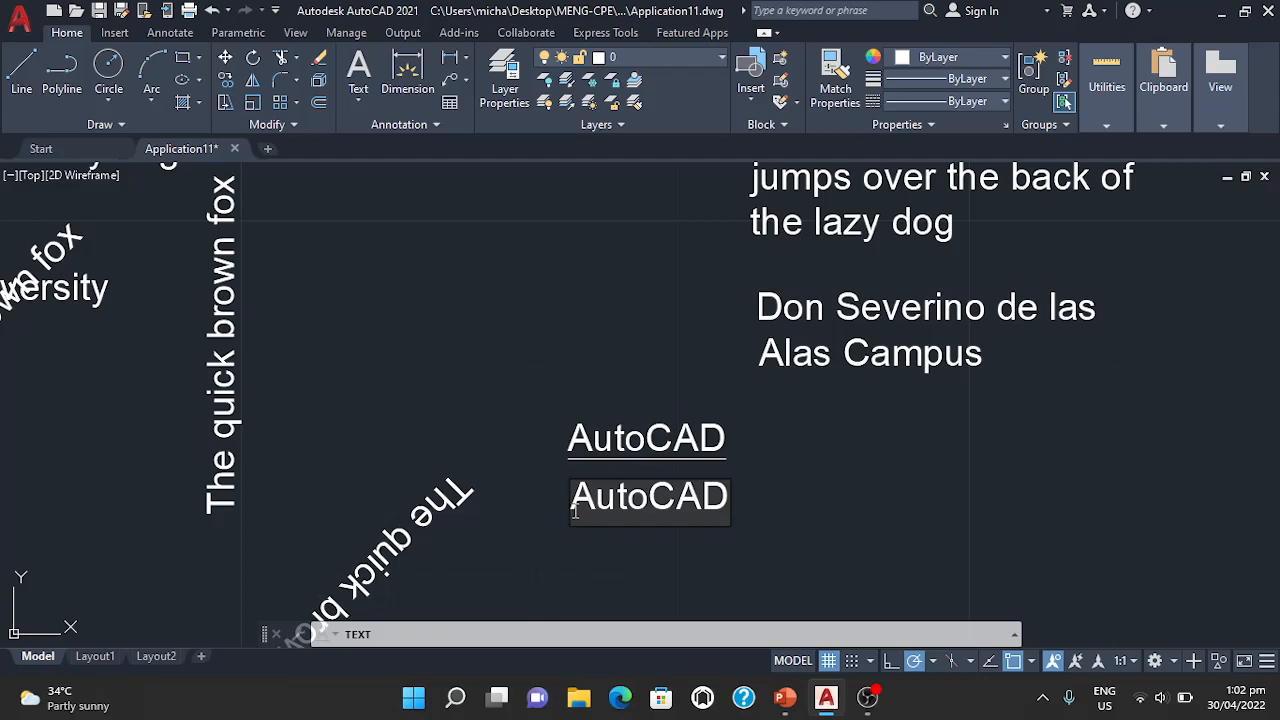
type("%%")
type("u")
key("Return")
key("BackSpace")
left_click(879, 472)
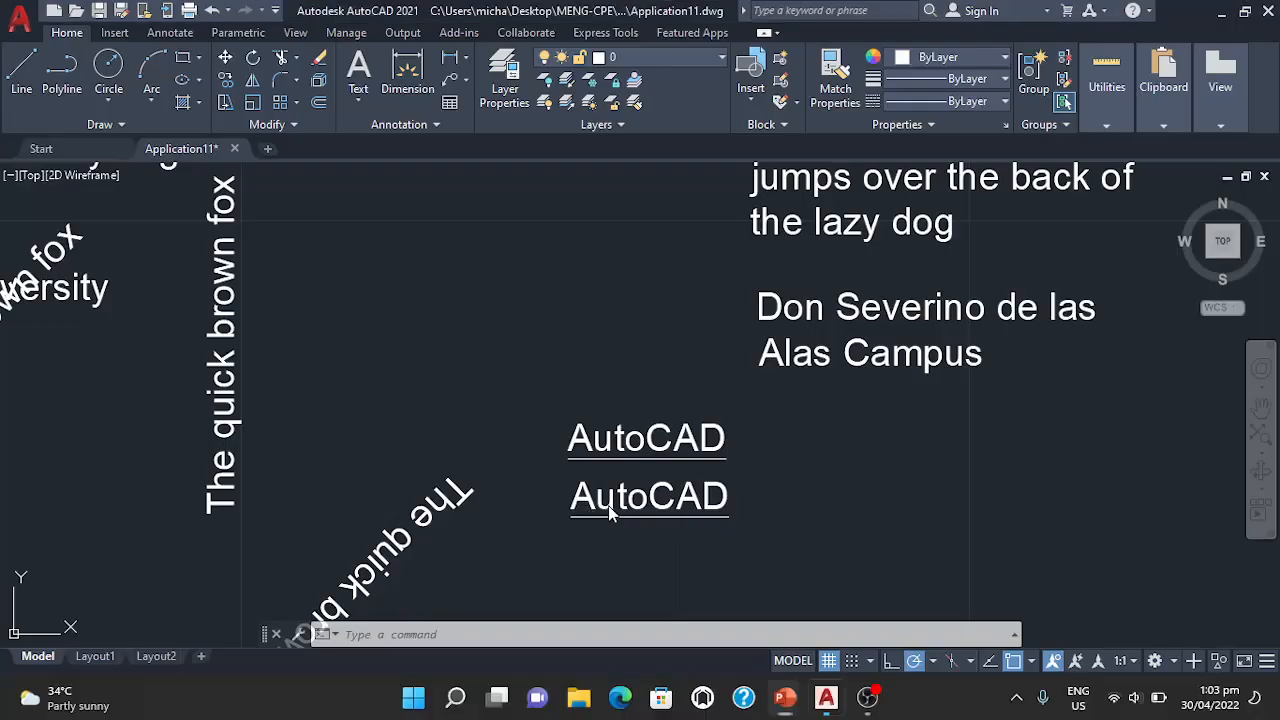
Create a single-line text "AutoCAD" beside the upper underlined one, keeping the default height and rotation angle
type("text")
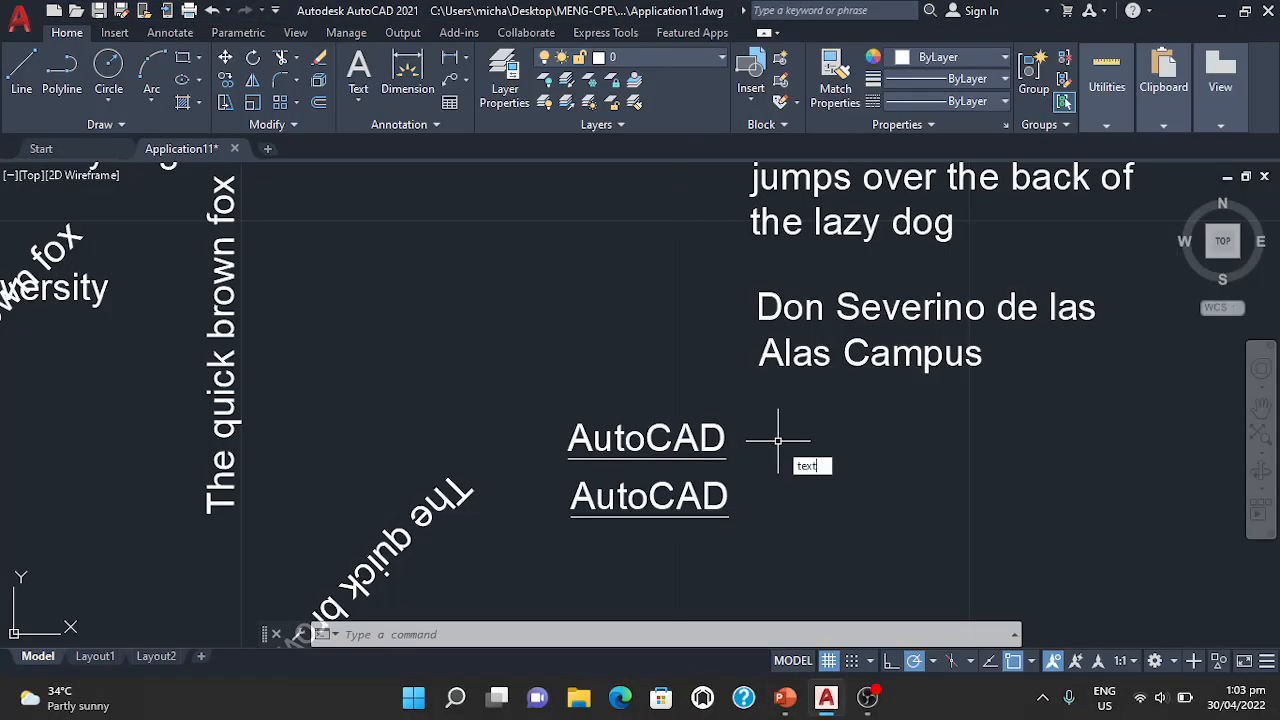
key("Return")
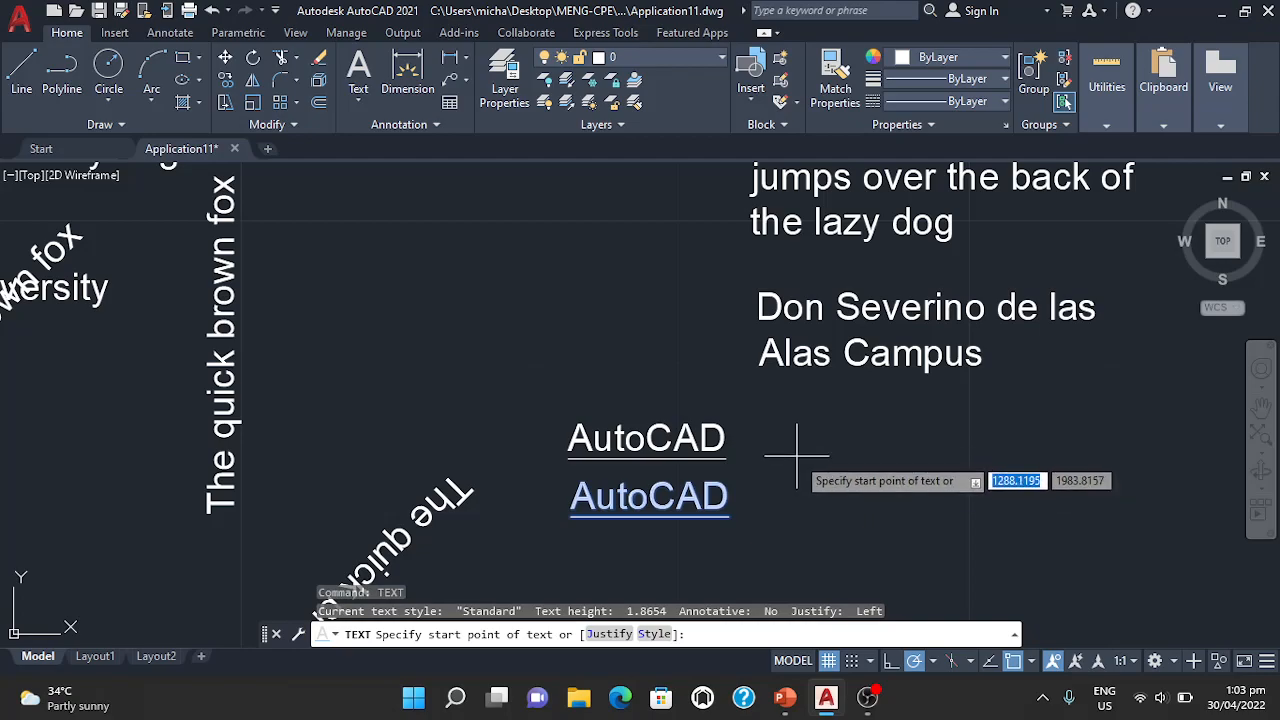
left_click(797, 455)
key("Return")
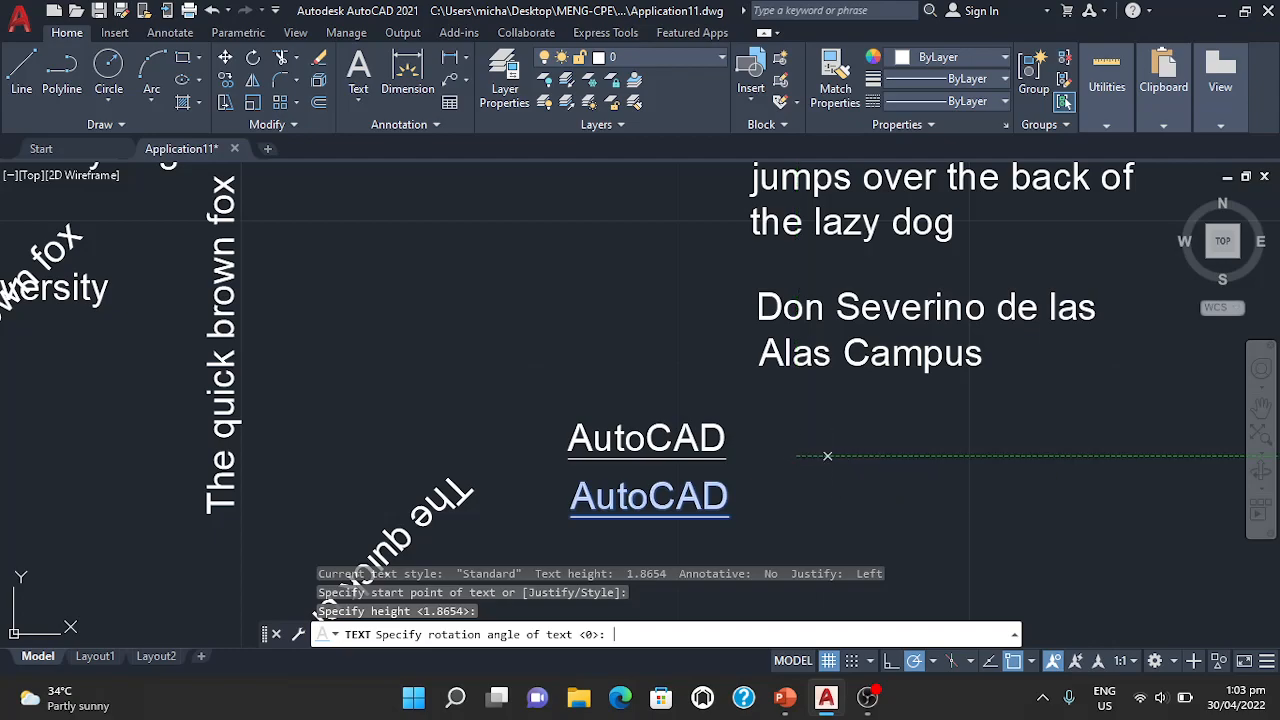
key("Return")
type("Au")
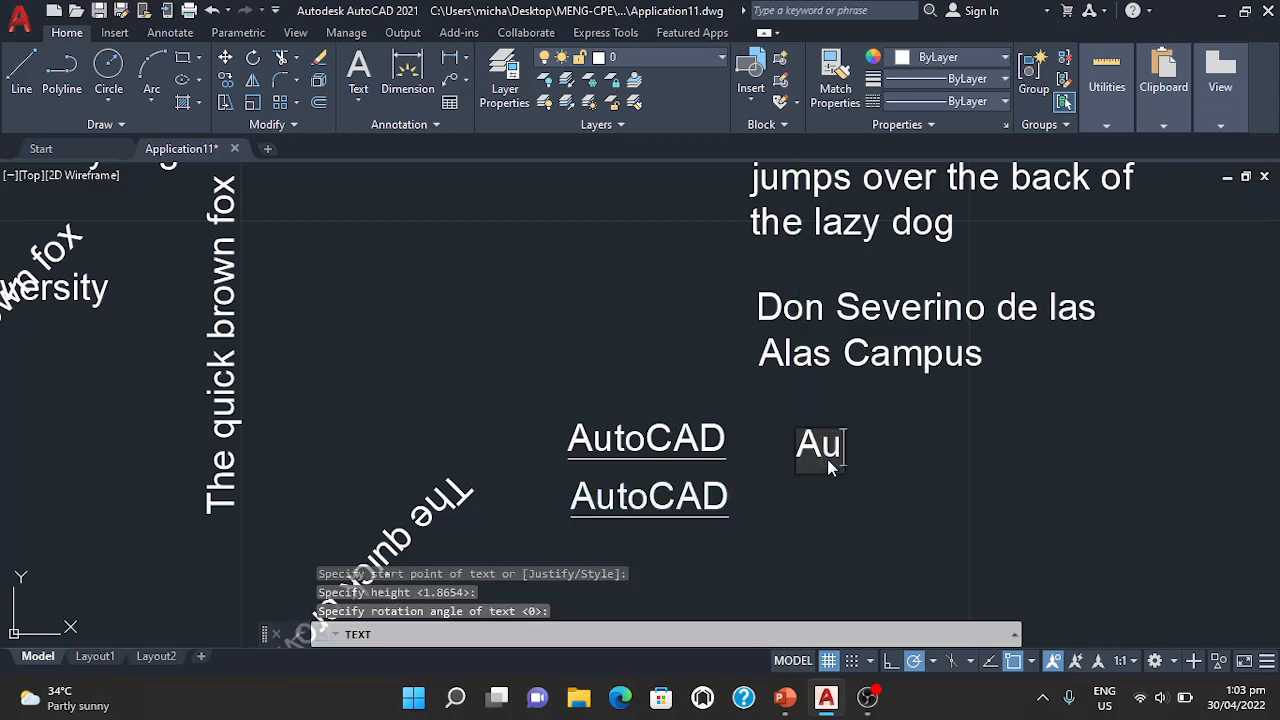
type("toCAD")
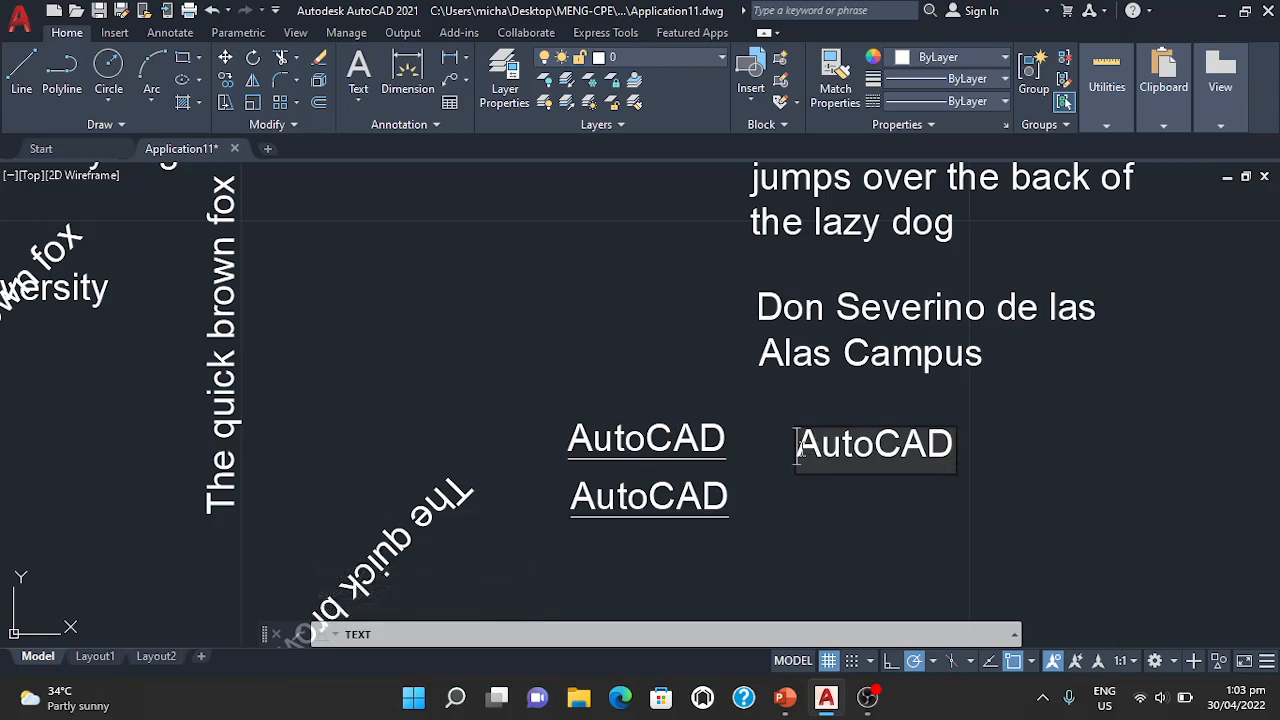
Overline the third "AutoCAD" text by prefixing it with the %%o control code, and finish the text command
type("%%o")
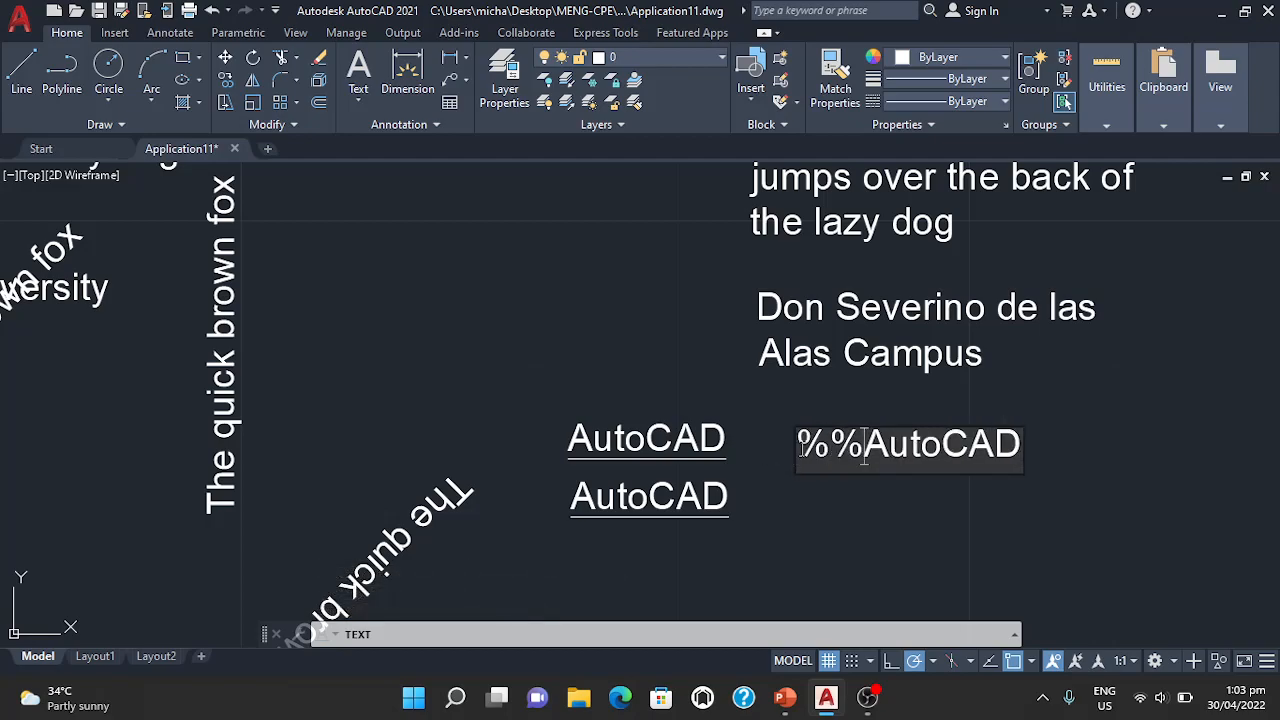
key("Return")
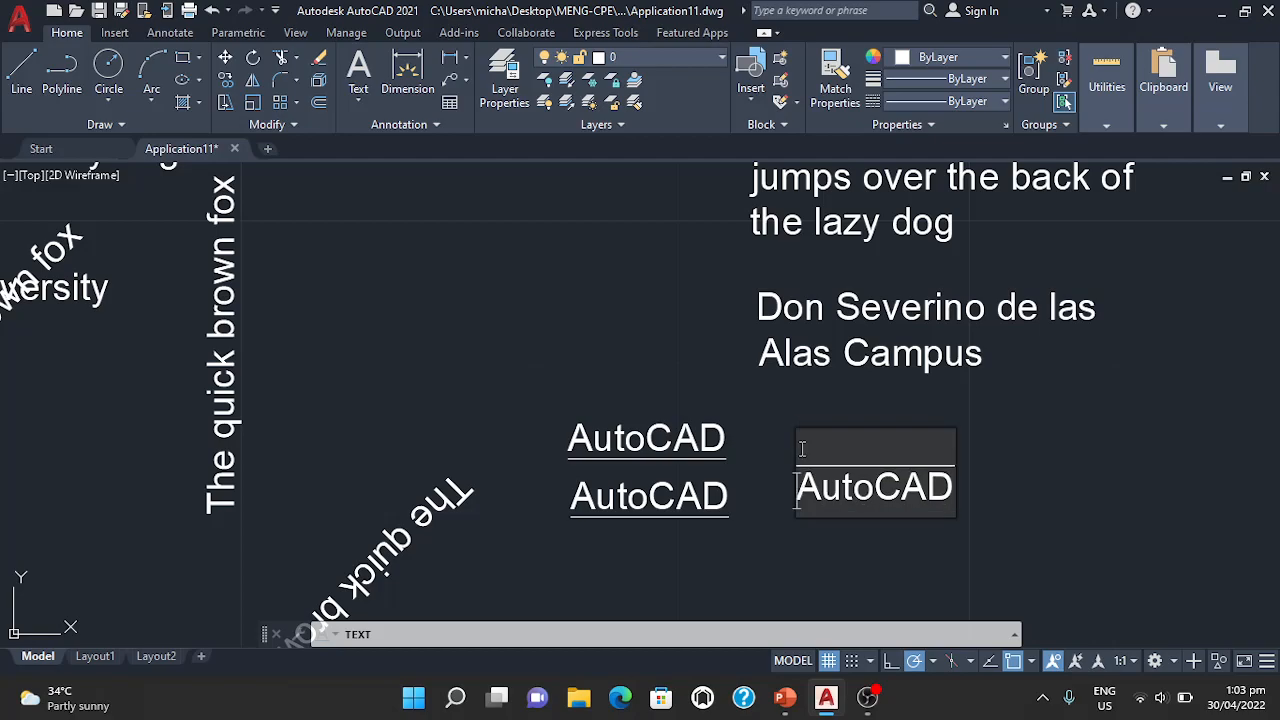
key("BackSpace")
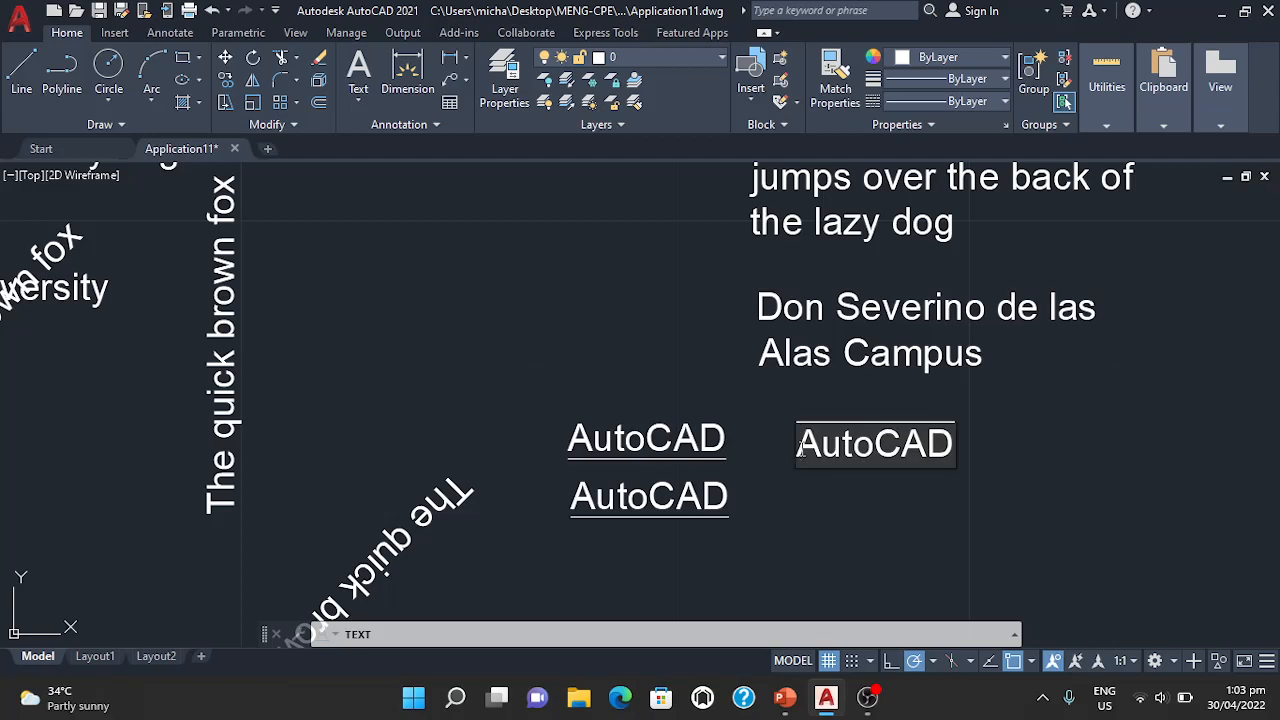
left_click(871, 514)
key("Return")
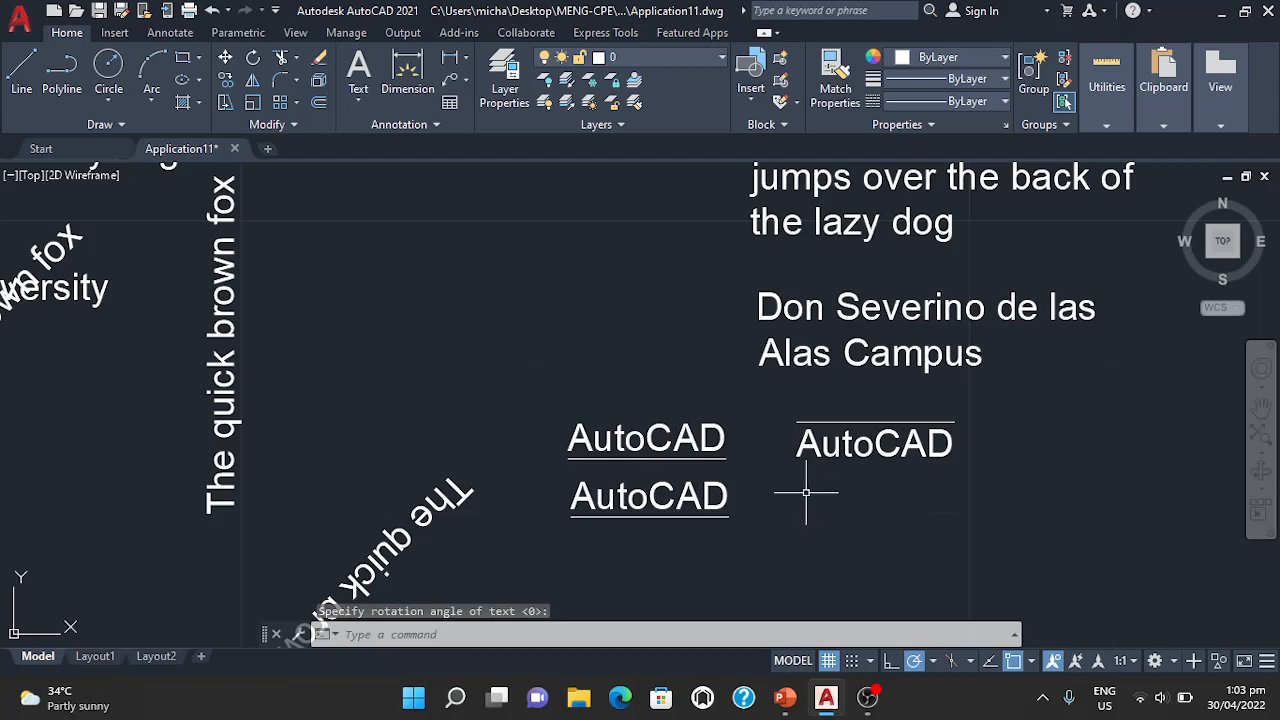
Create a single-line text "AutoCAD" directly below the overlined one, keeping the default height and rotation angle
type("TEXT")
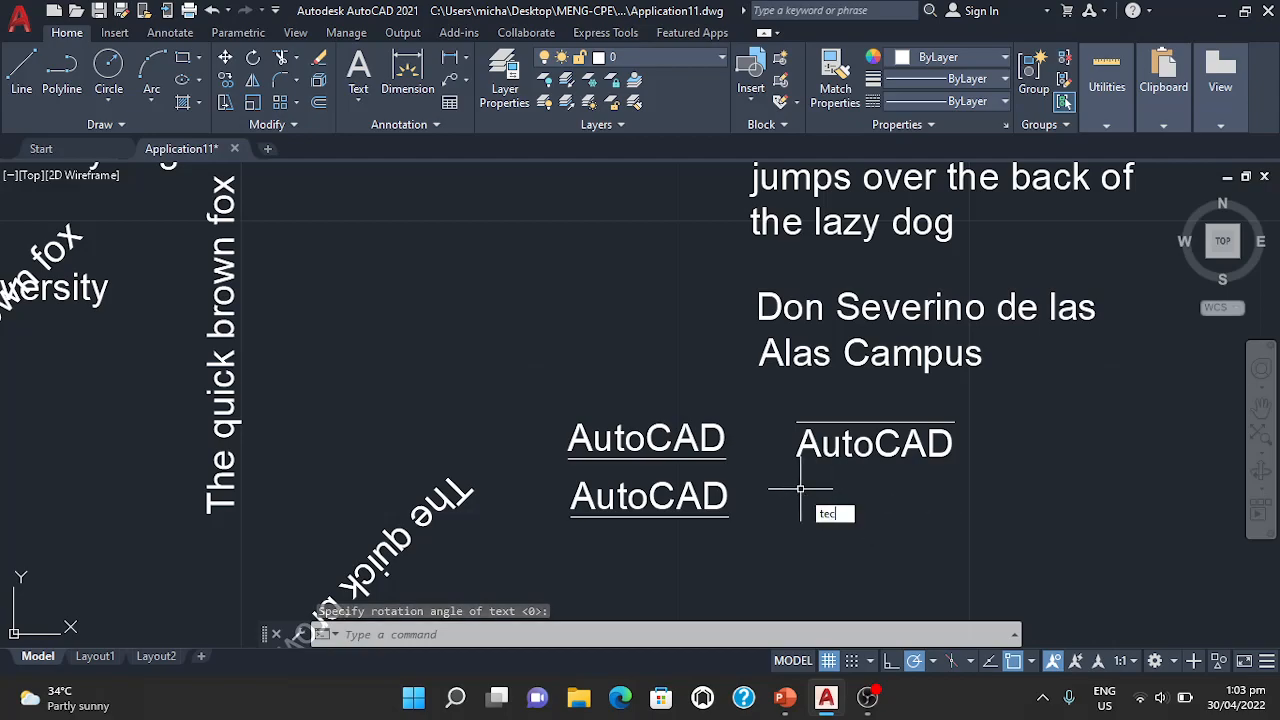
key("Return")
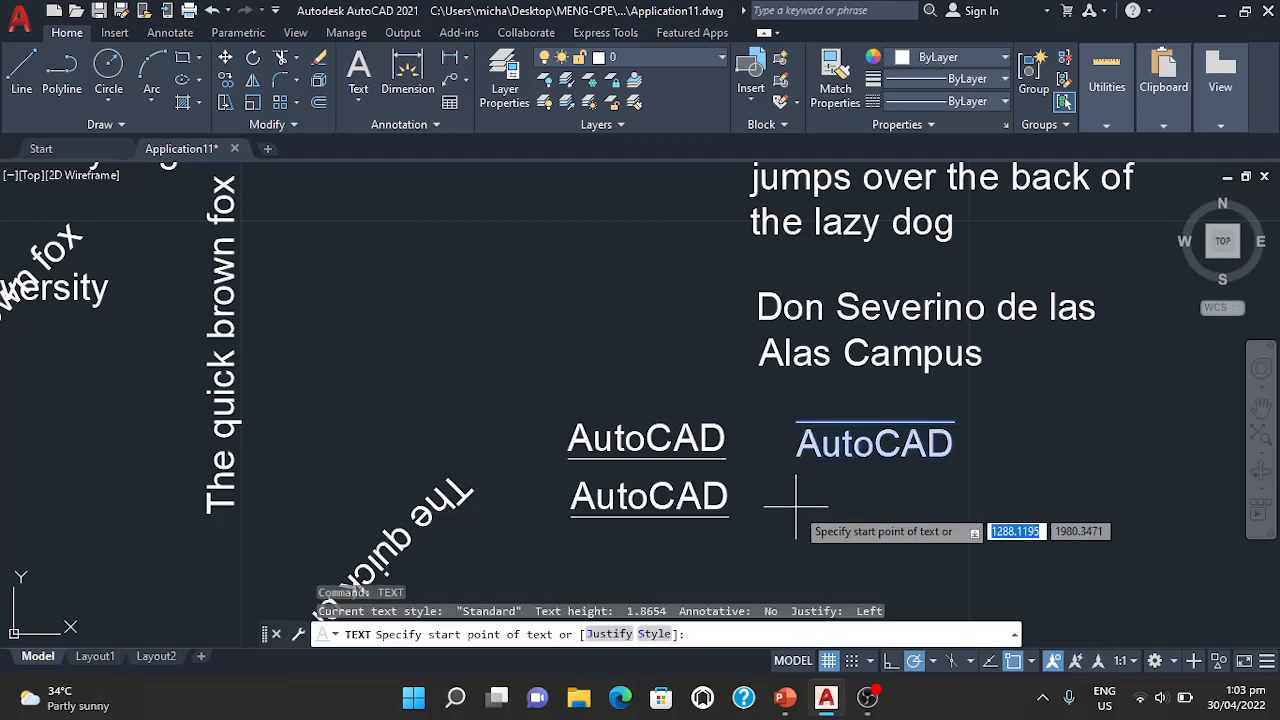
left_click(796, 522)
left_click(796, 522)
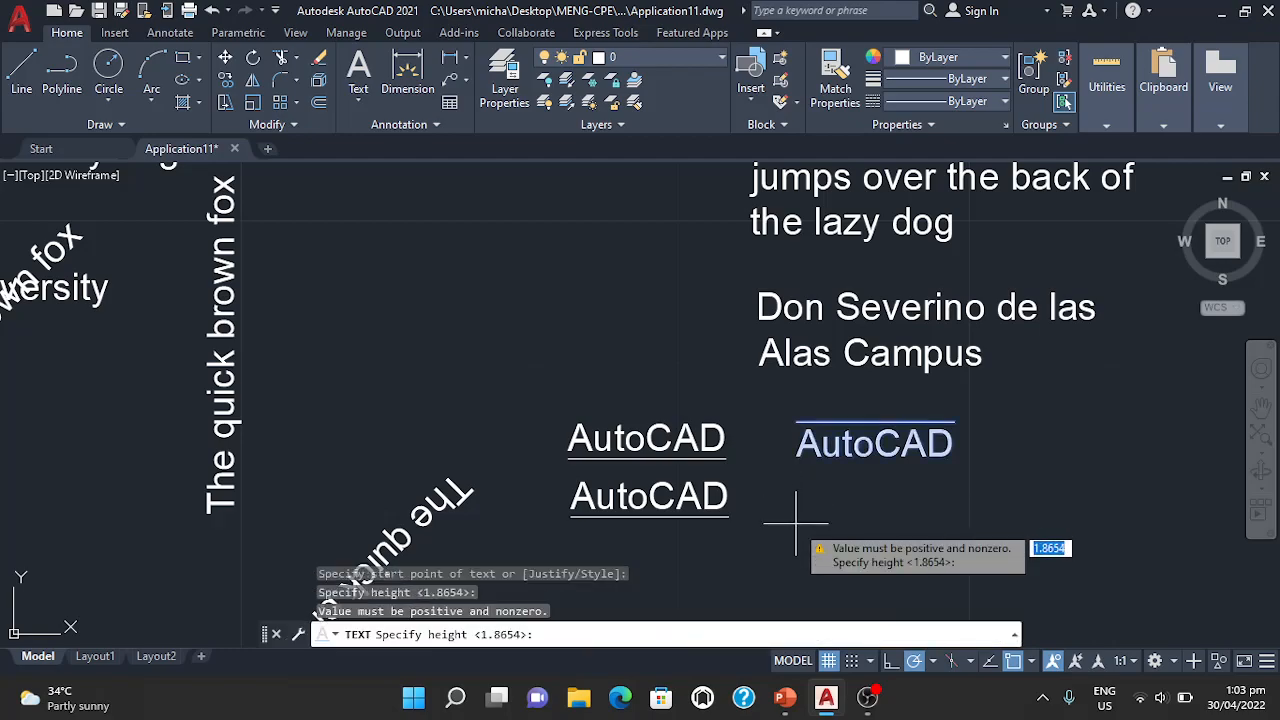
key("Return")
key("Return")
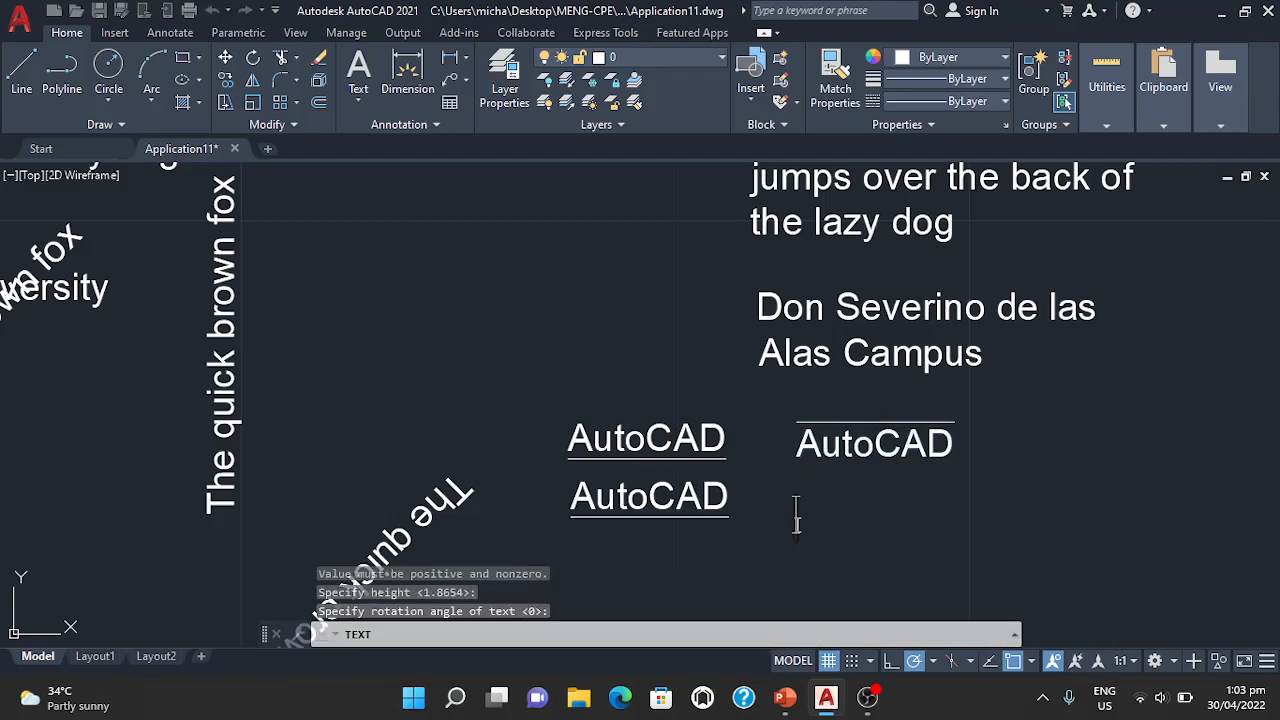
type("Autro")
key("BackSpace")
key("BackSpace")
type("Ocad")
key("BackSpace")
key("BackSpace")
key("BackSpace")
key("BackSpace")
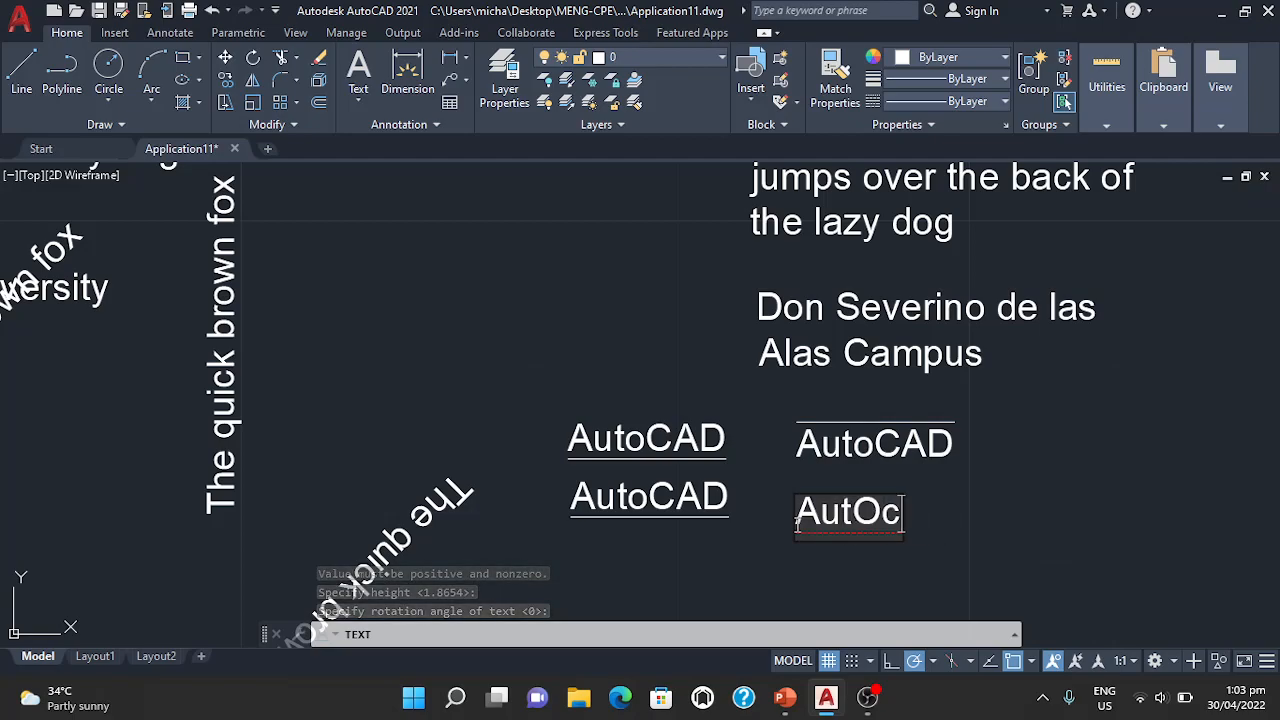
type("Ocad")
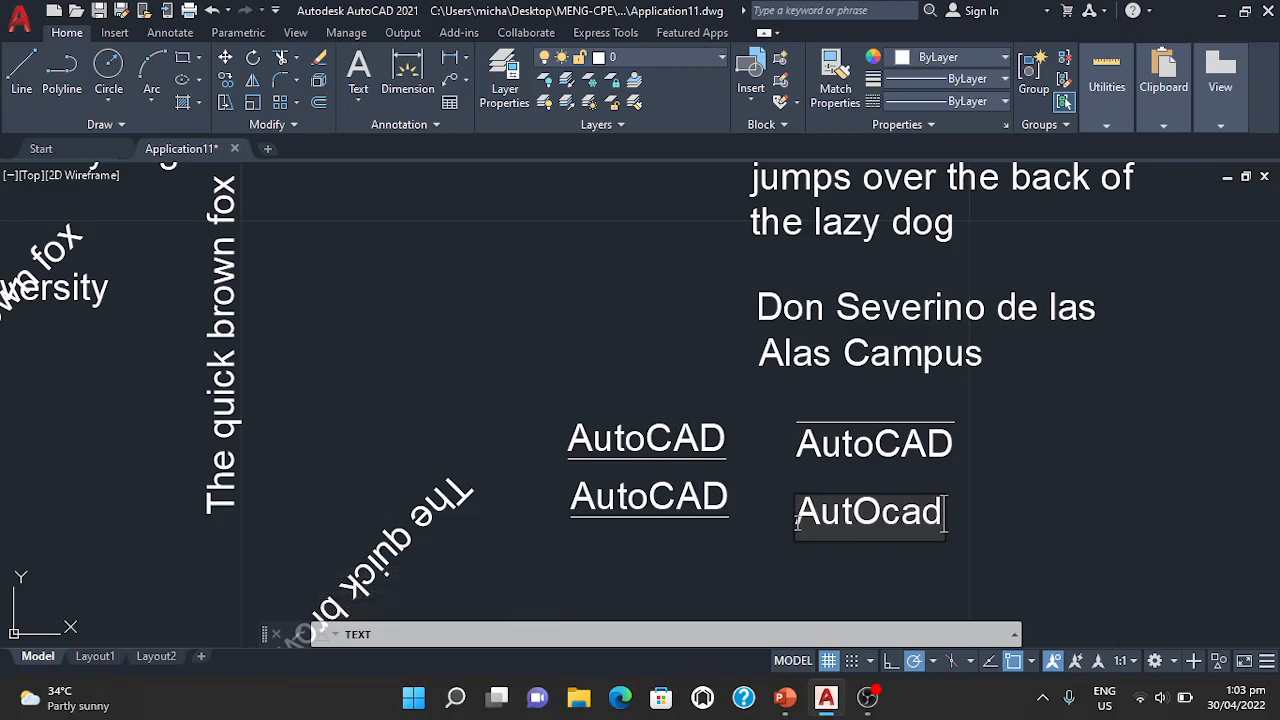
key("BackSpace")
key("BackSpace")
key("BackSpace")
key("BackSpace")
type("oCAD")
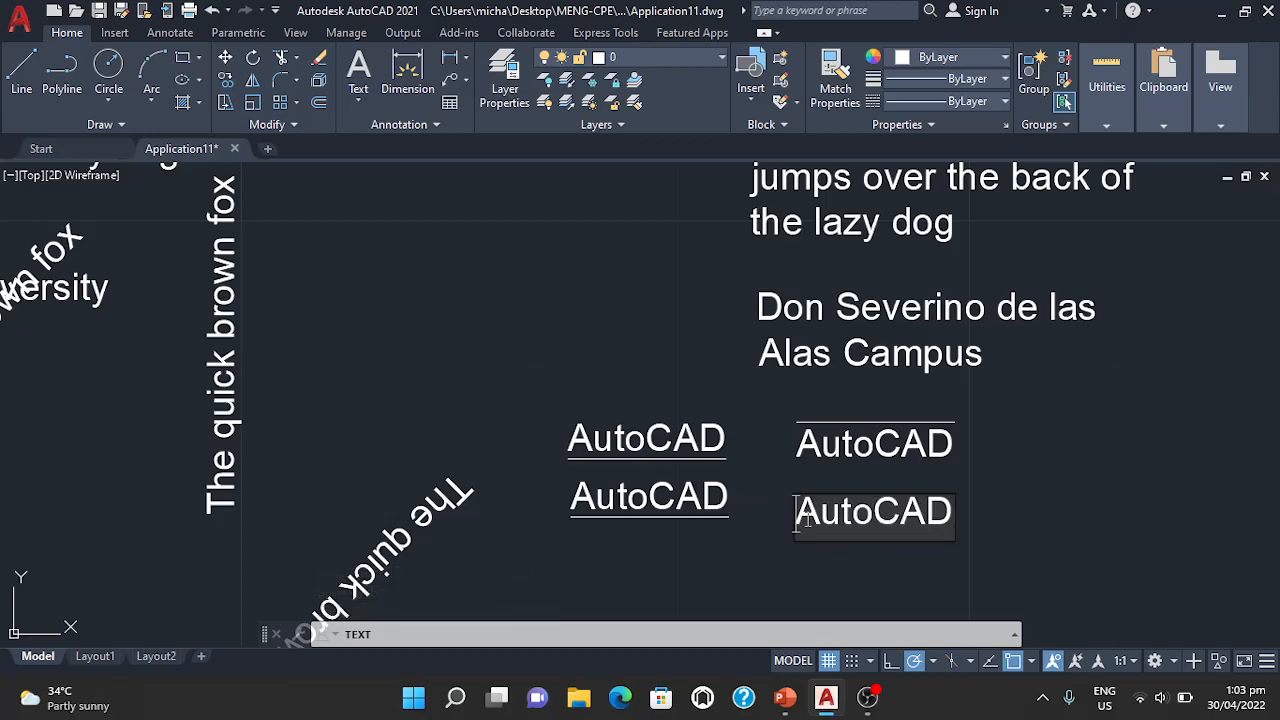
Insert the %%o control code before the lower right-hand "AutoCAD" to overline it, and finish the text command
type("%%o")
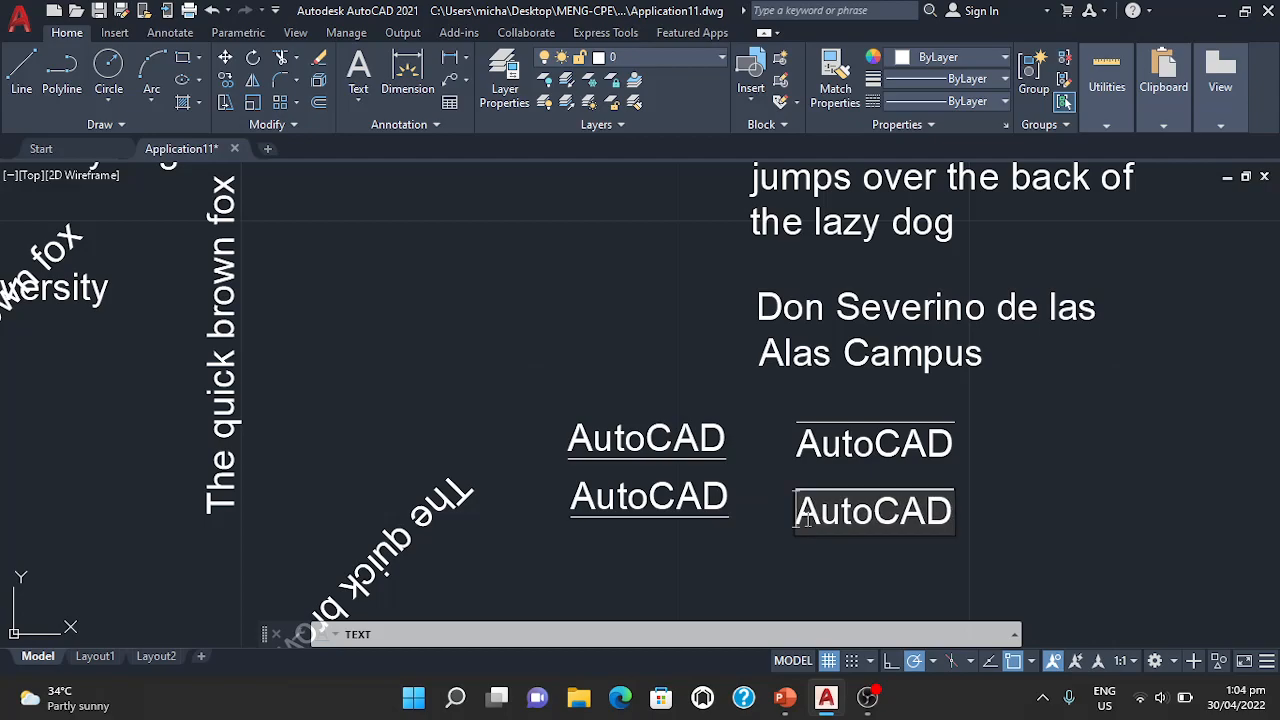
key("Return")
key("BackSpace")
left_click(1019, 507)
key("Escape")
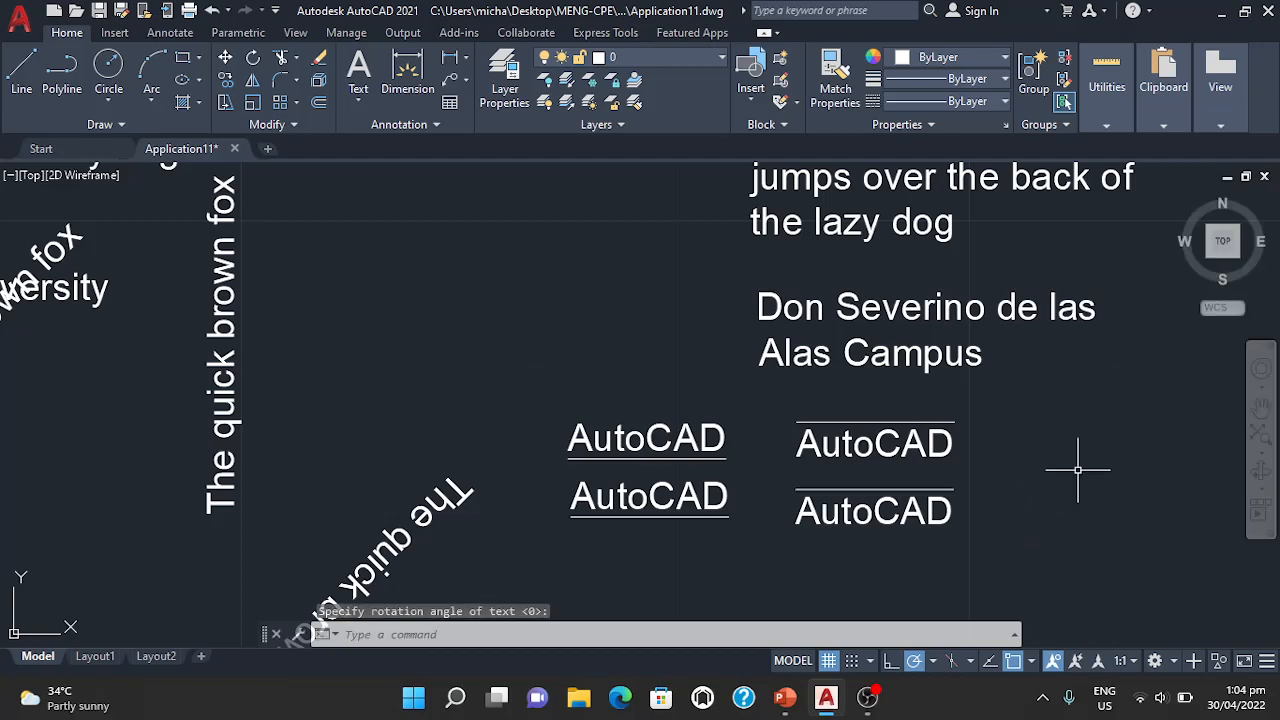
Create a single-line text "55 k Ohms" beside the upper overlined "AutoCAD", keeping the default height and rotation angle
left_click(734, 635)
type("TEXT")
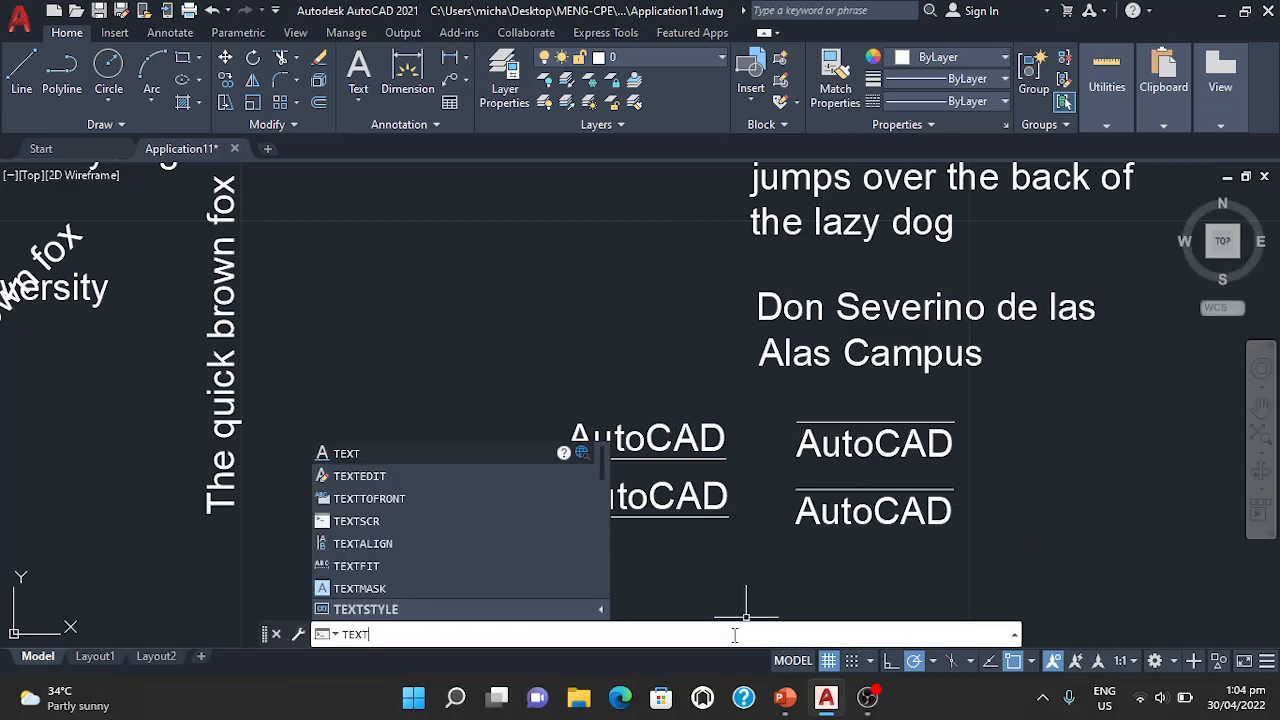
key("Return")
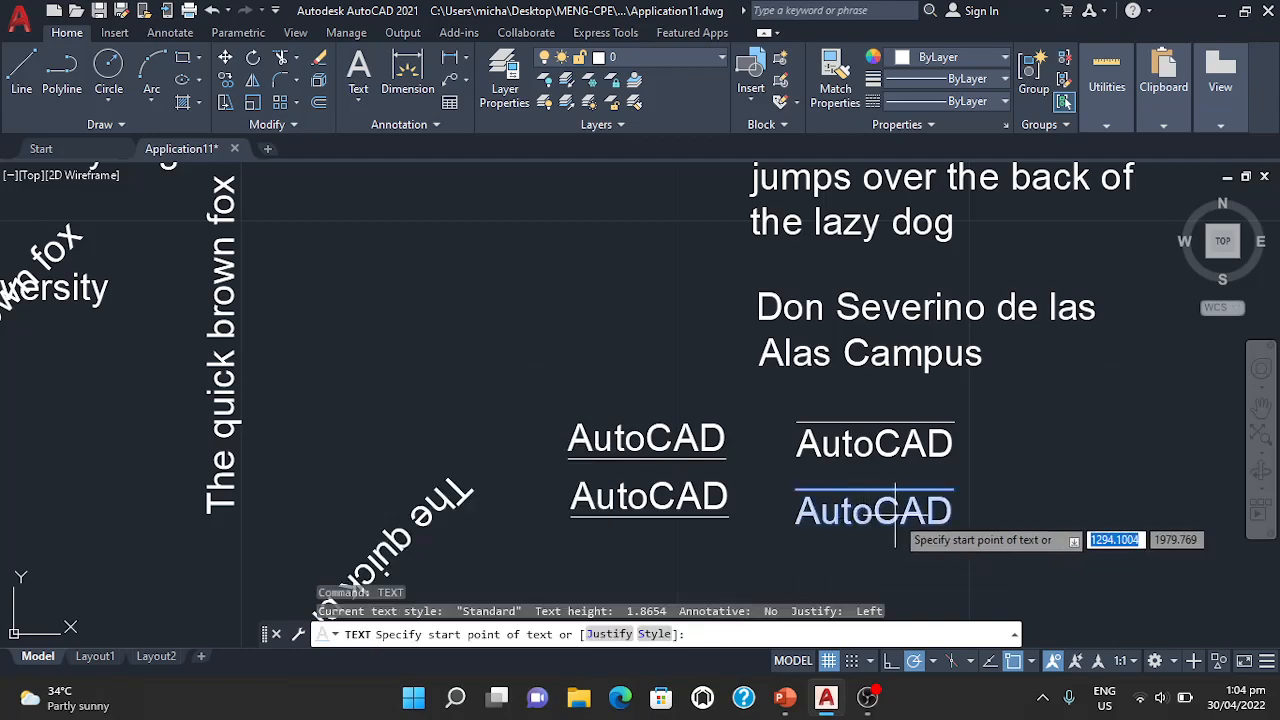
left_click(1024, 425)
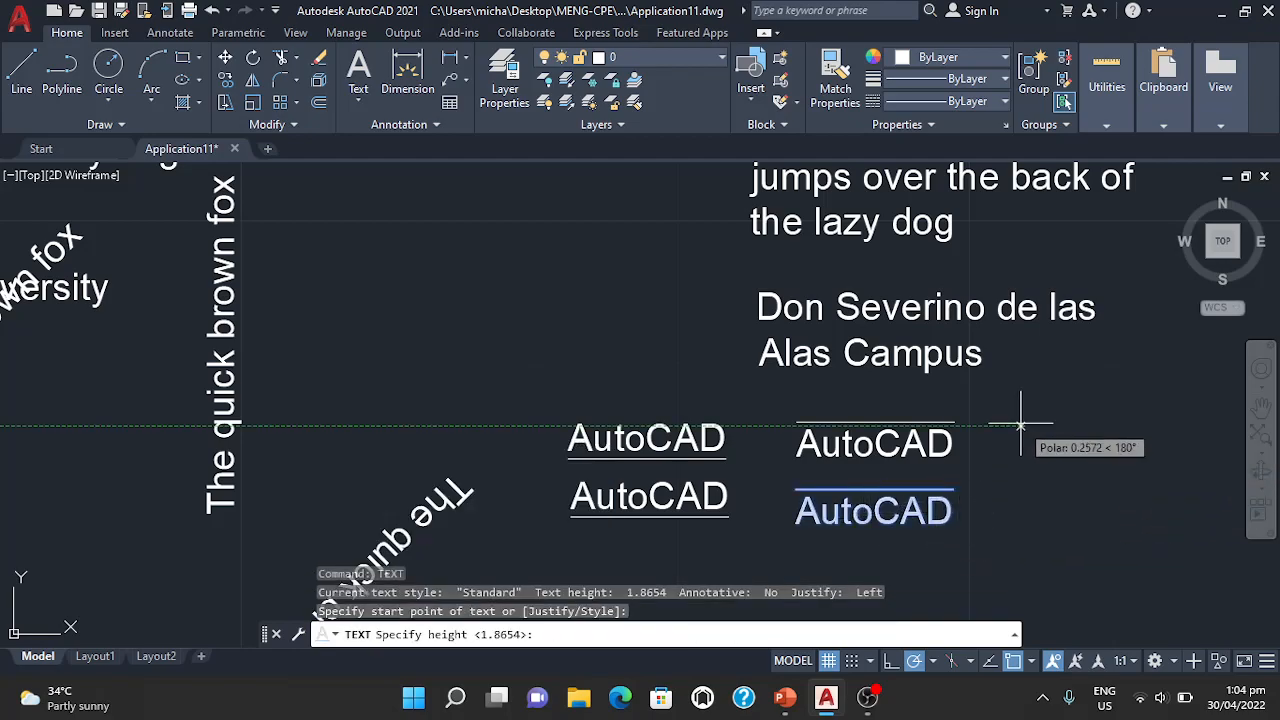
key("Return")
key("Return")
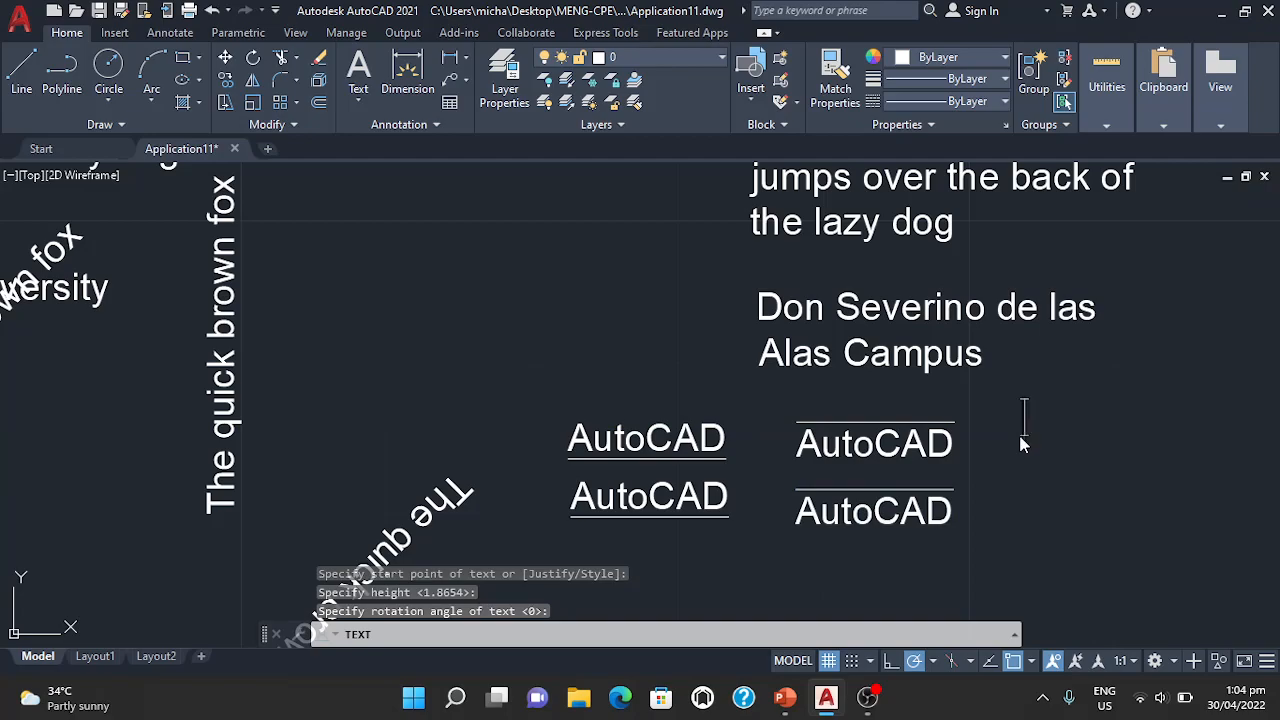
type("55 k Oh")
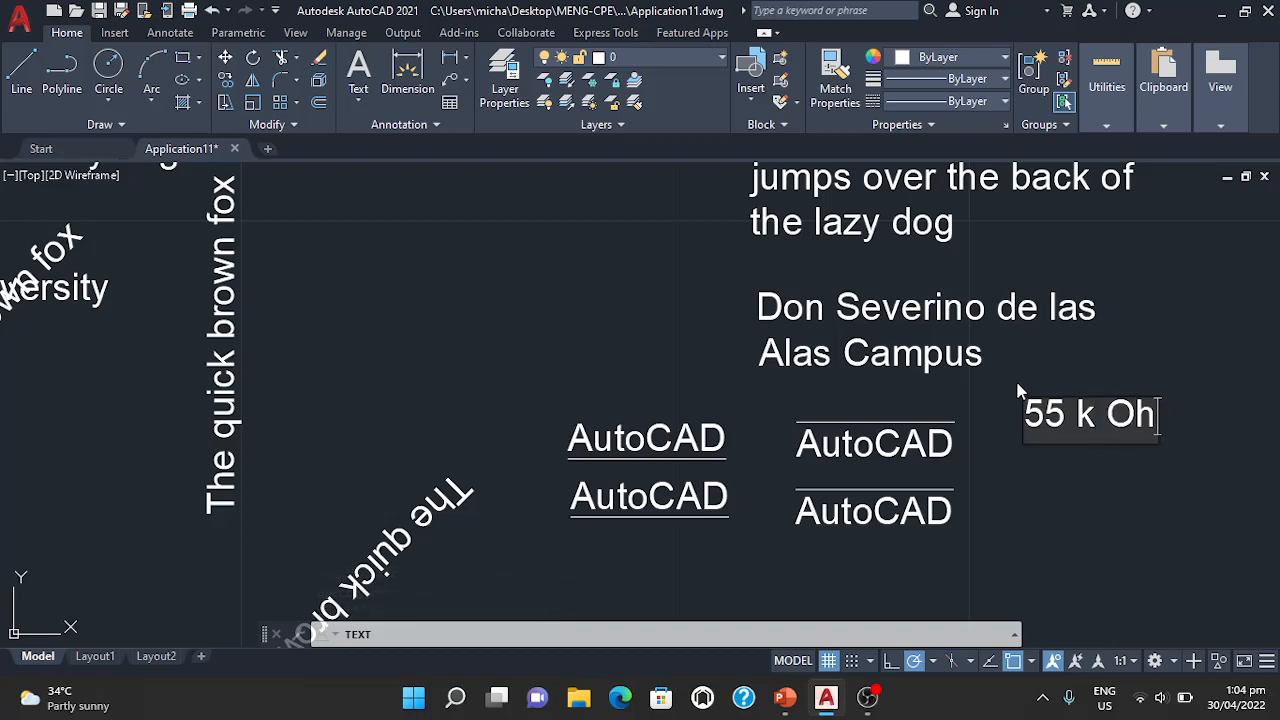
type("ms")
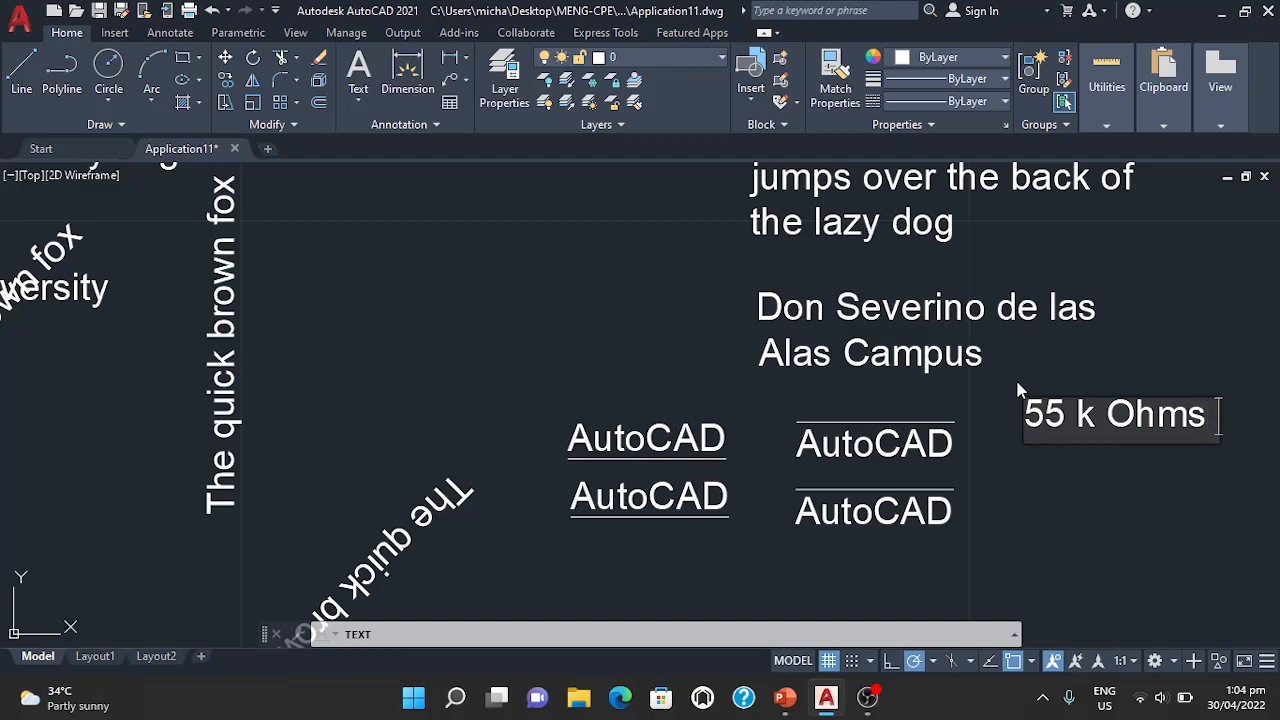
Append a plus/minus tolerance of 10% to "55 k Ohms" using the %%p control code
type("%%")
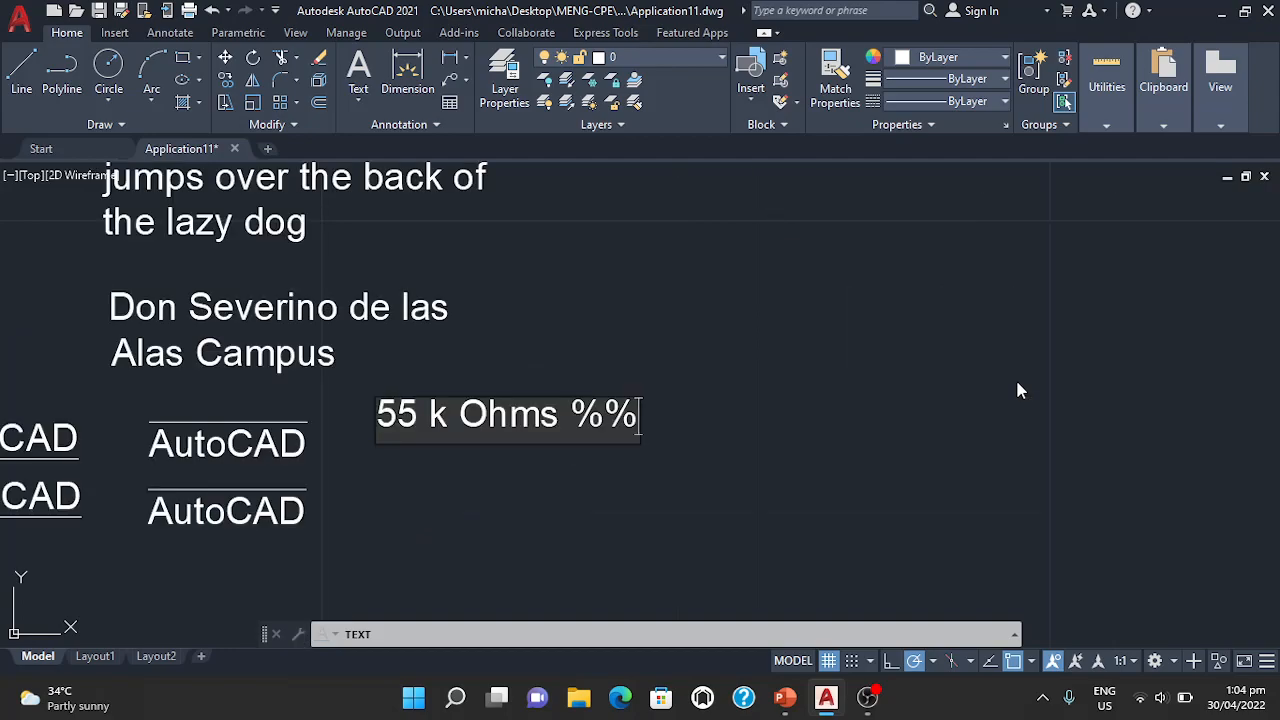
type("p")
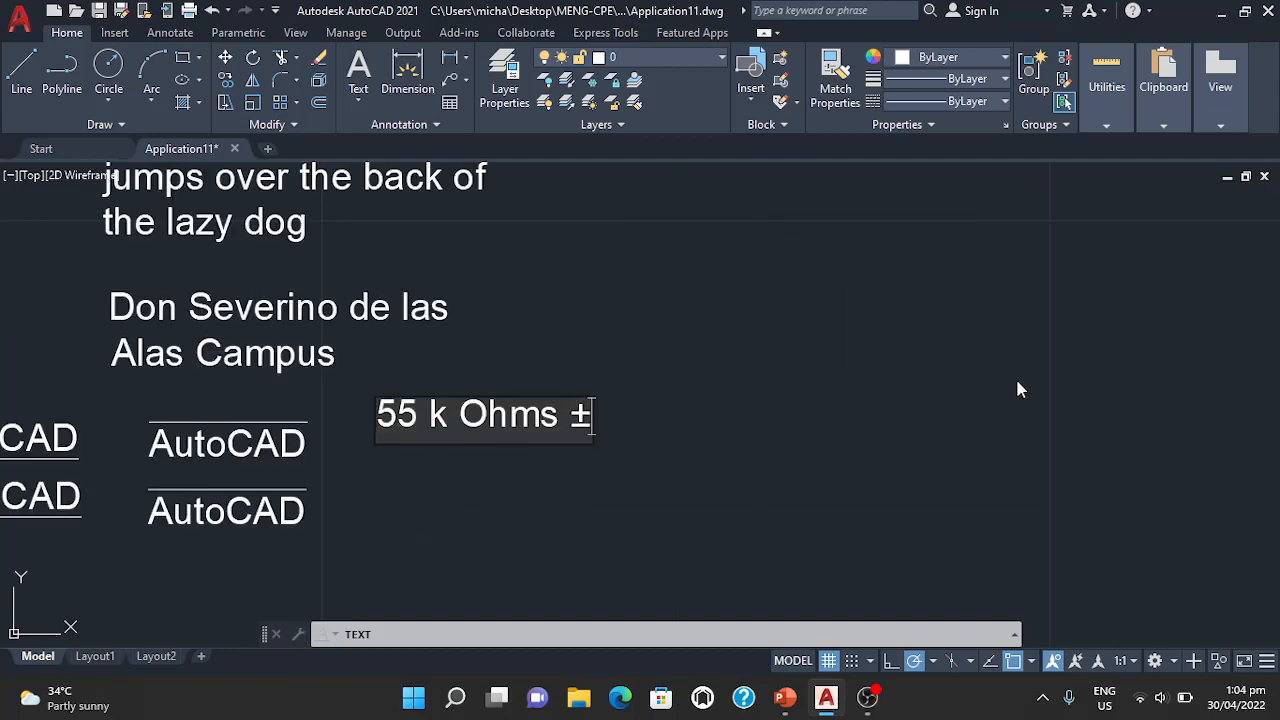
type(" 10")
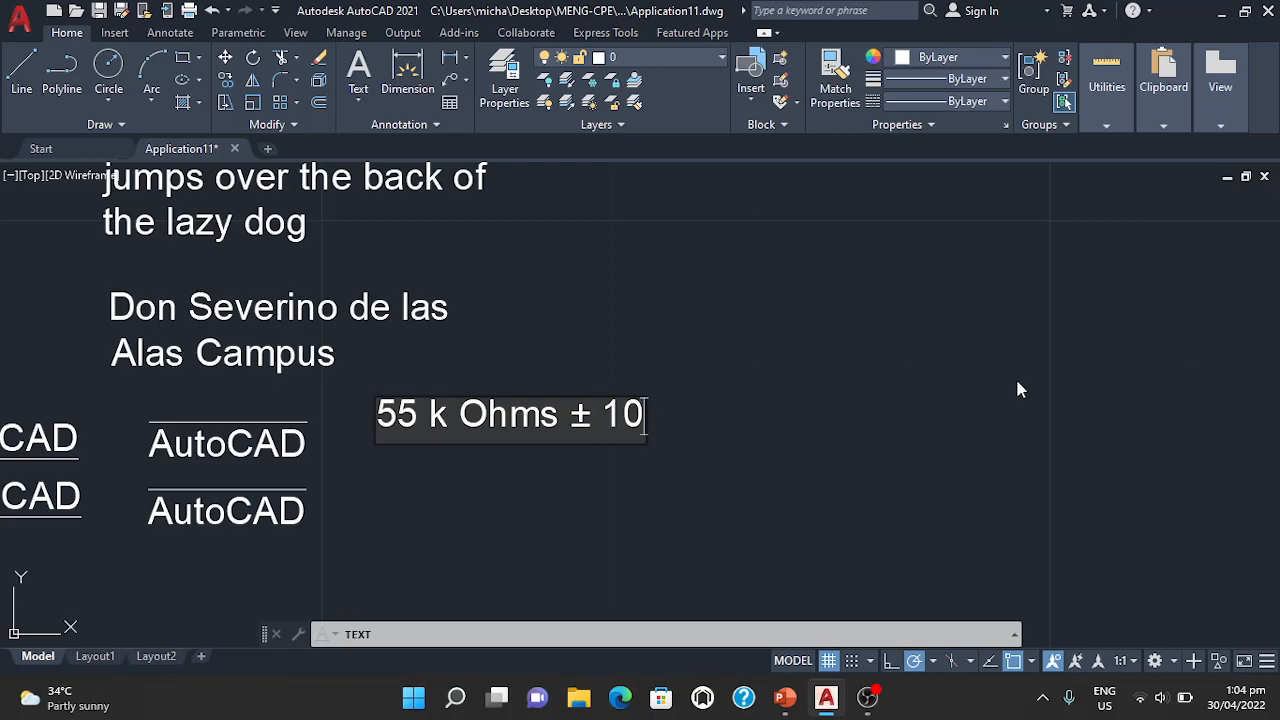
type("%")
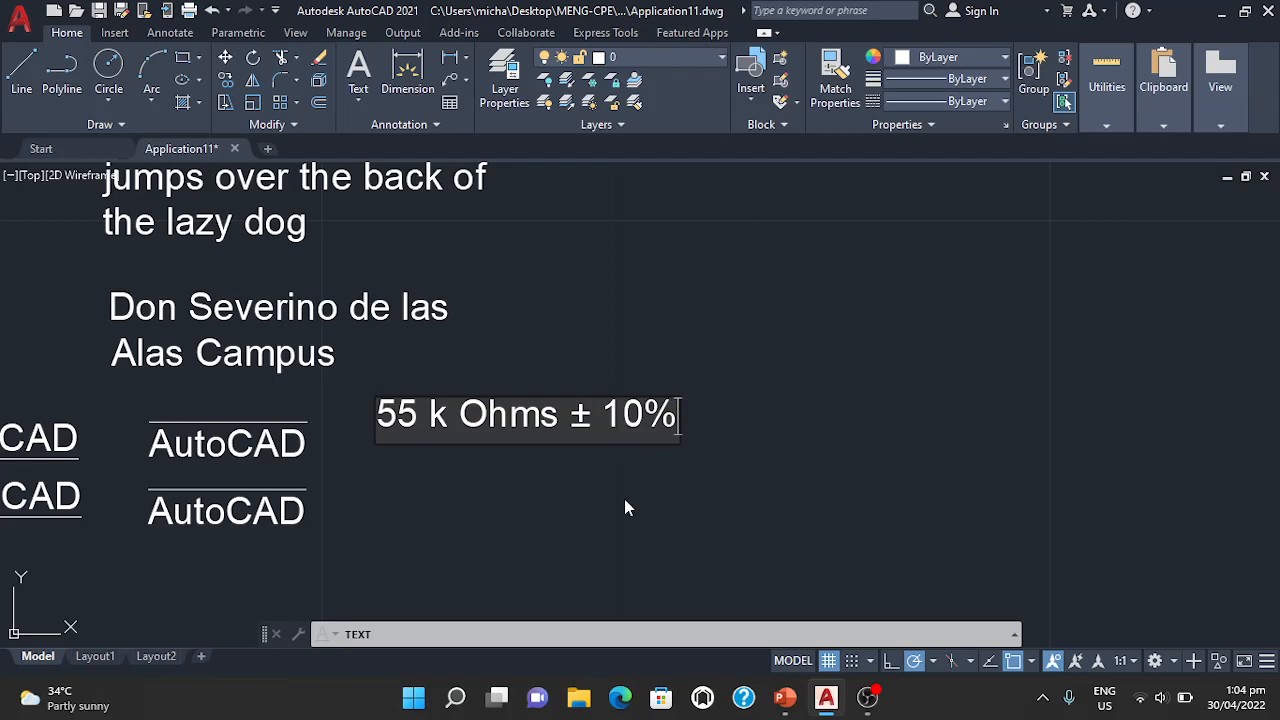
Add the text "55 M Ohms ± 25%" below the 55 k Ohms line using the %%p control code, and finish the text command
left_click(595, 508)
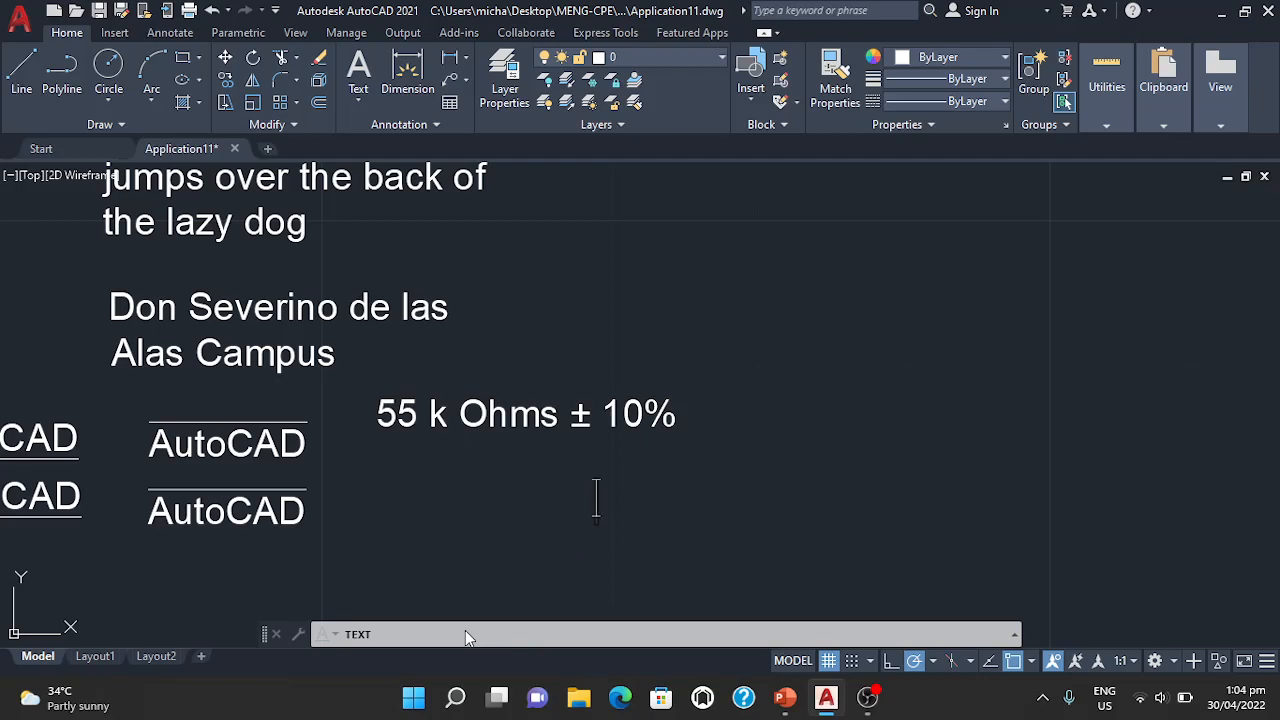
type("55")
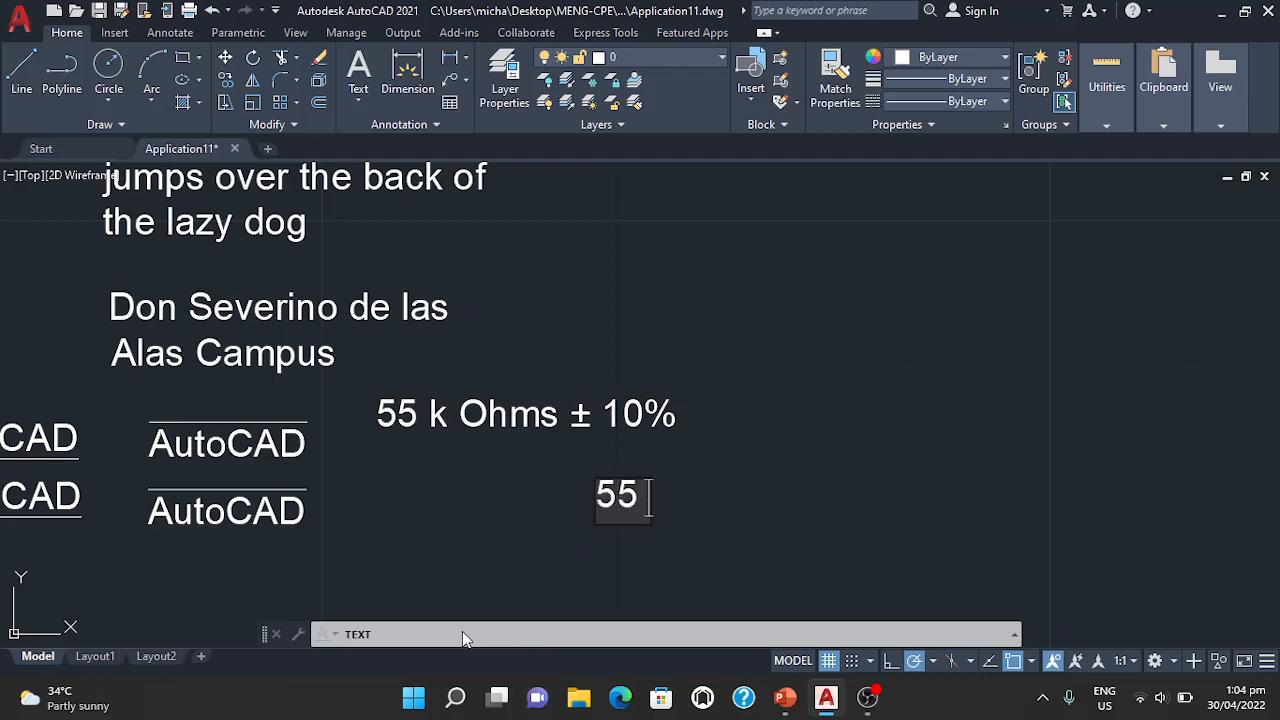
type(" M ohms")
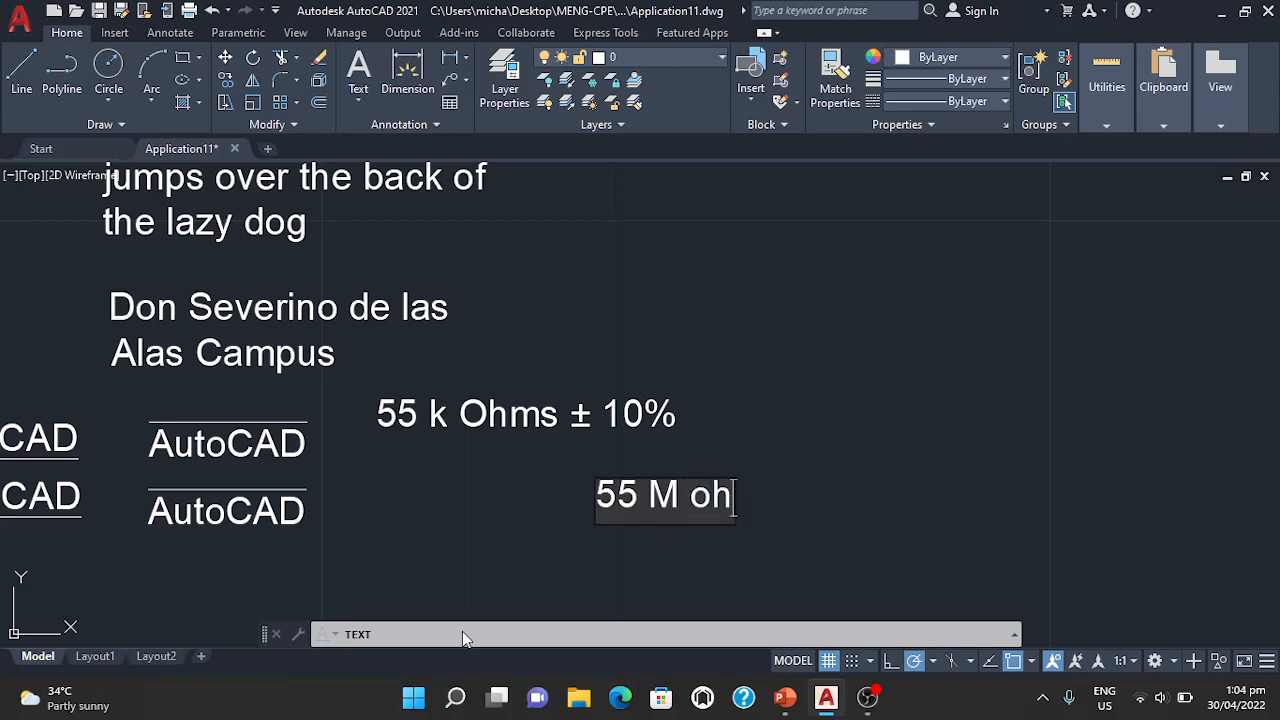
key("BackSpace")
key("BackSpace")
key("BackSpace")
key("BackSpace")
type("O")
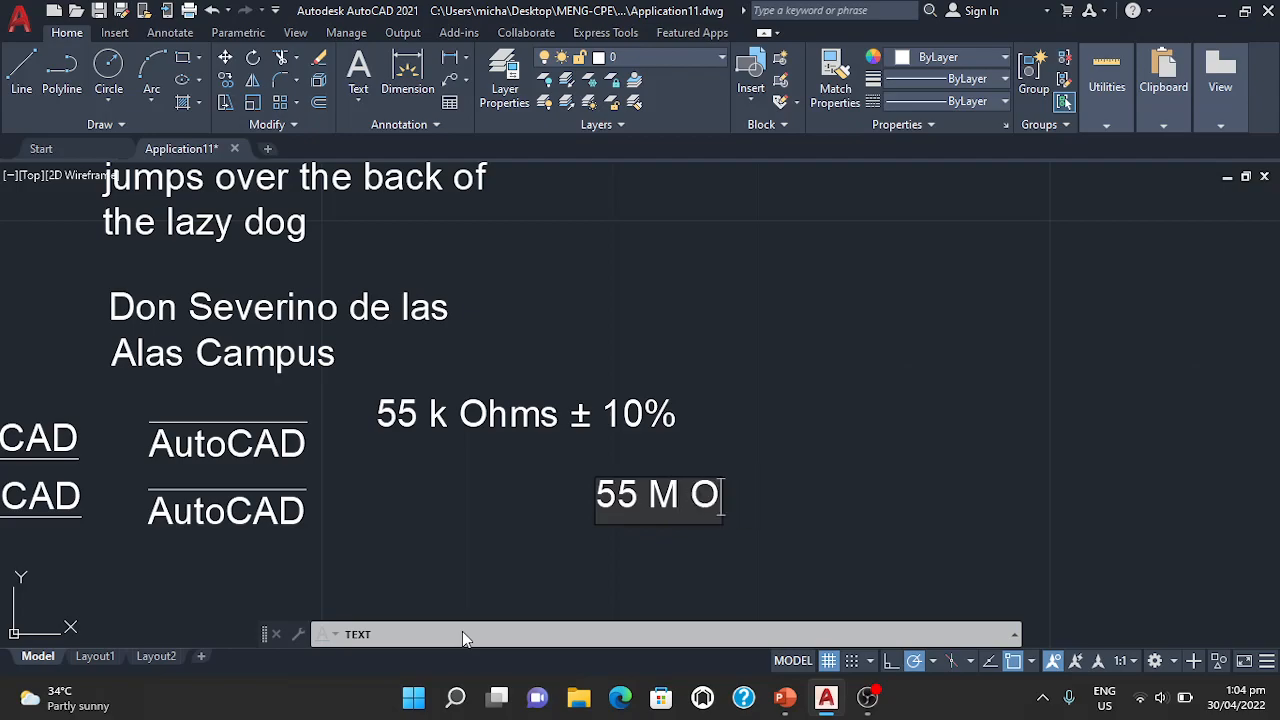
type("hms %%")
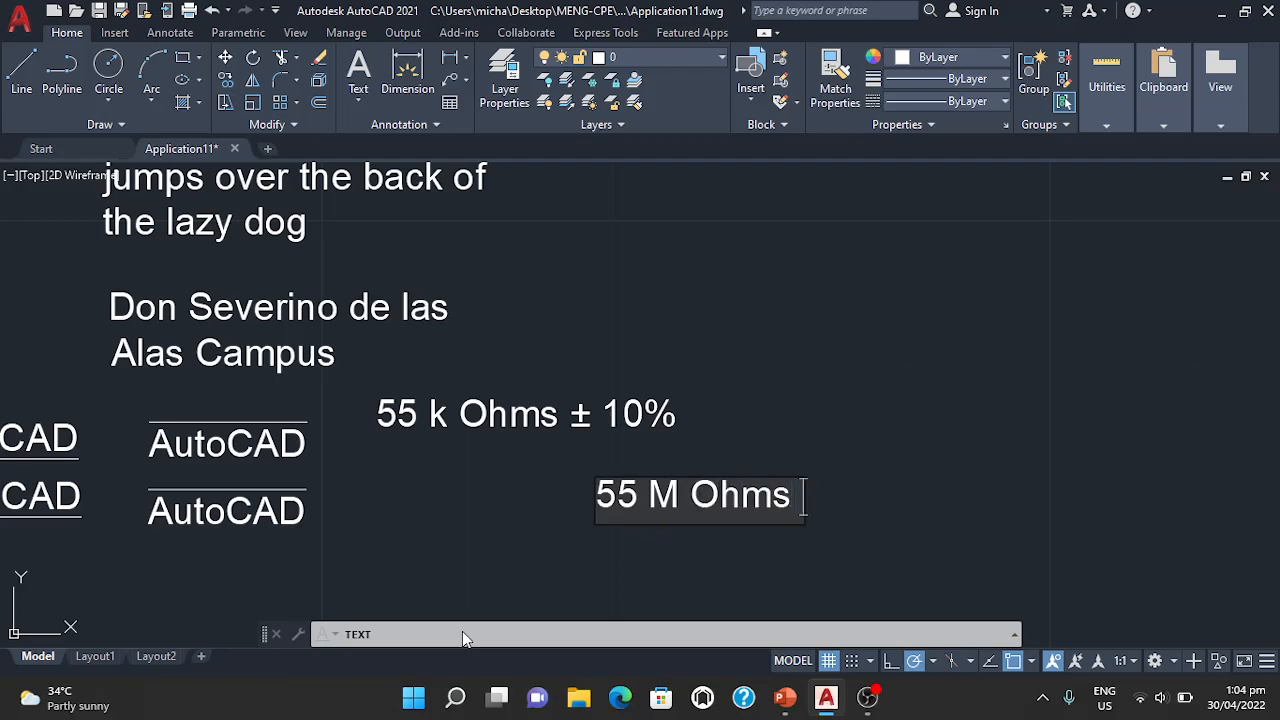
type("p")
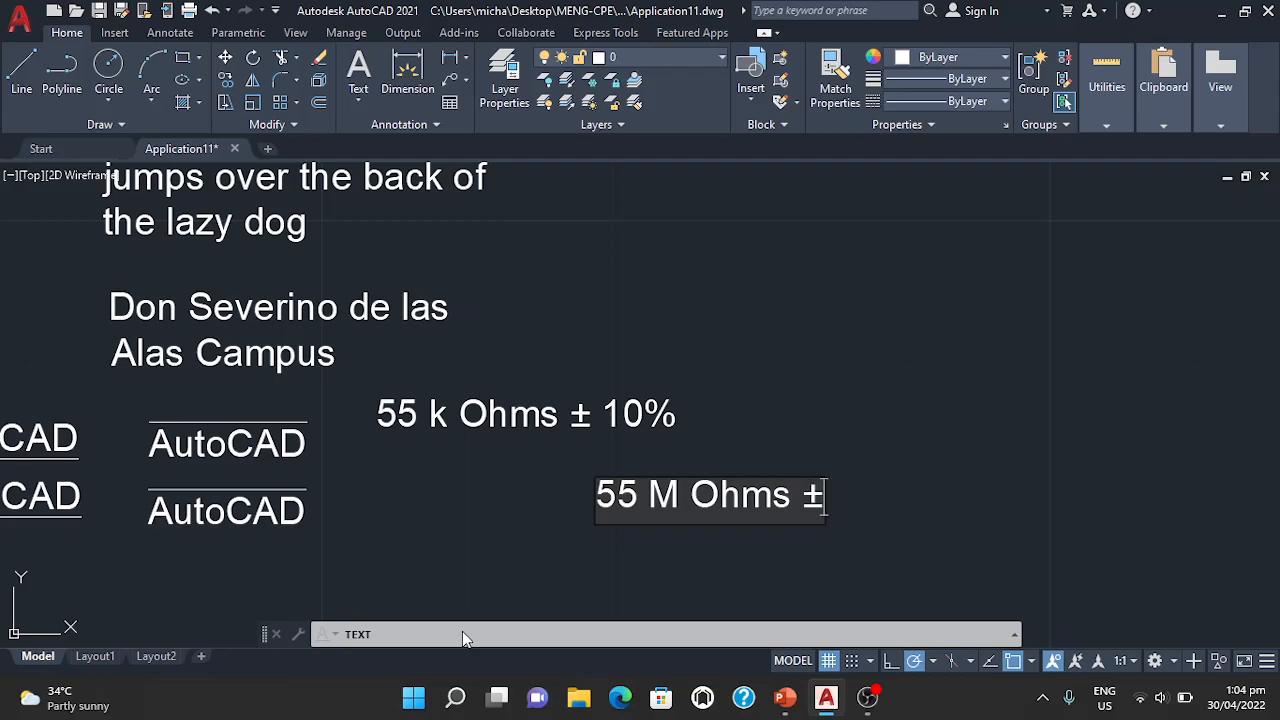
type(" 25%")
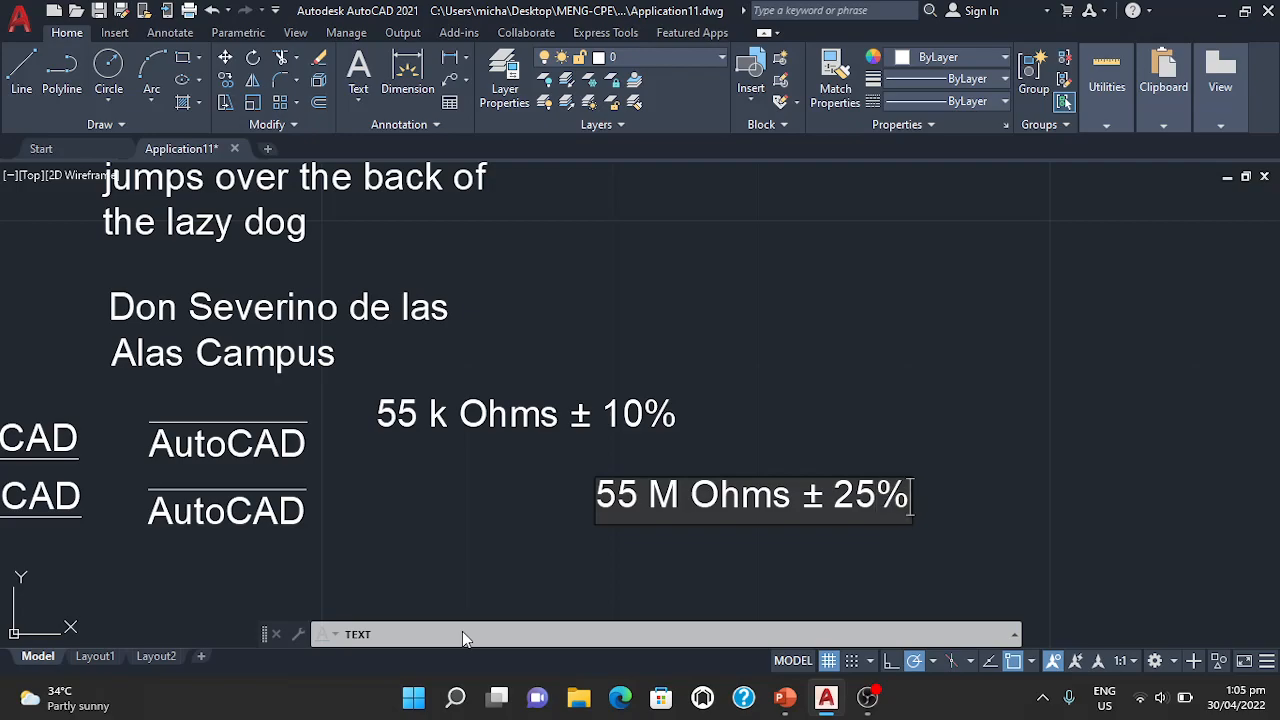
left_click(840, 386)
key("Escape")
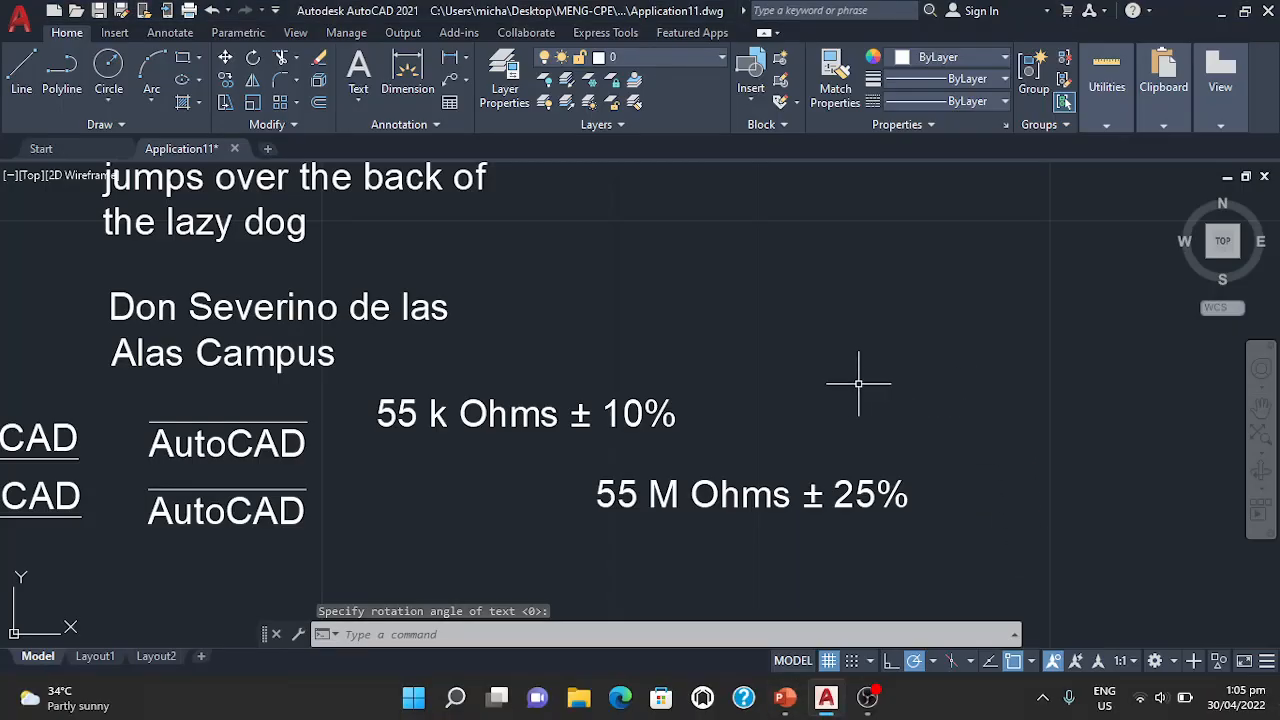
Create a single-line text "50 Ø meters" above the end of the 55 M Ohms line with default height and rotation, using the %%c diameter code
type("TEXt")
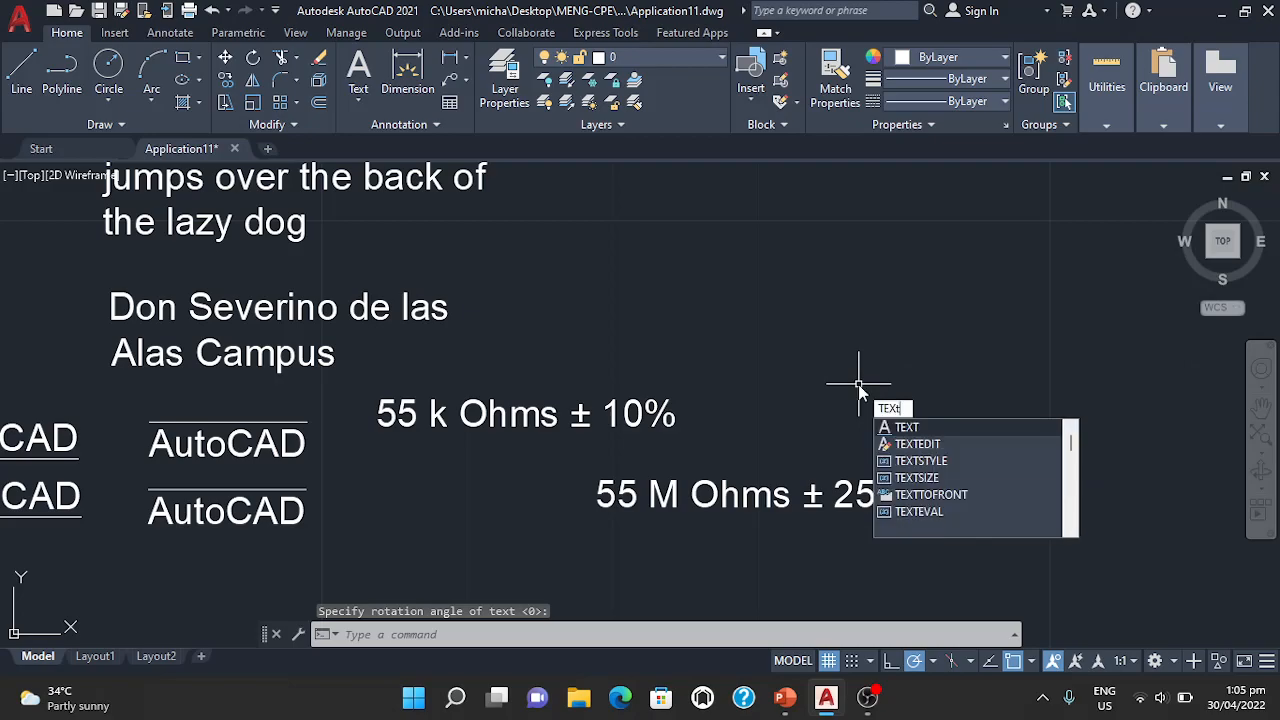
key("Return")
left_click(858, 383)
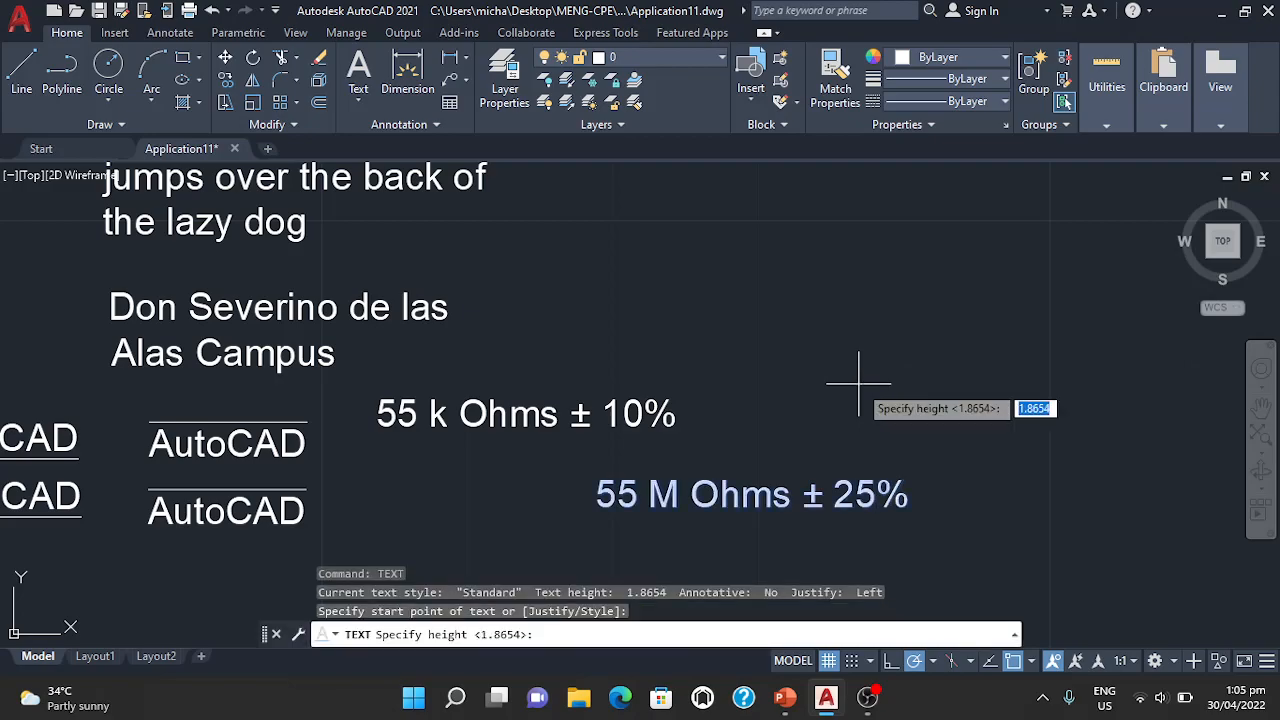
key("Return")
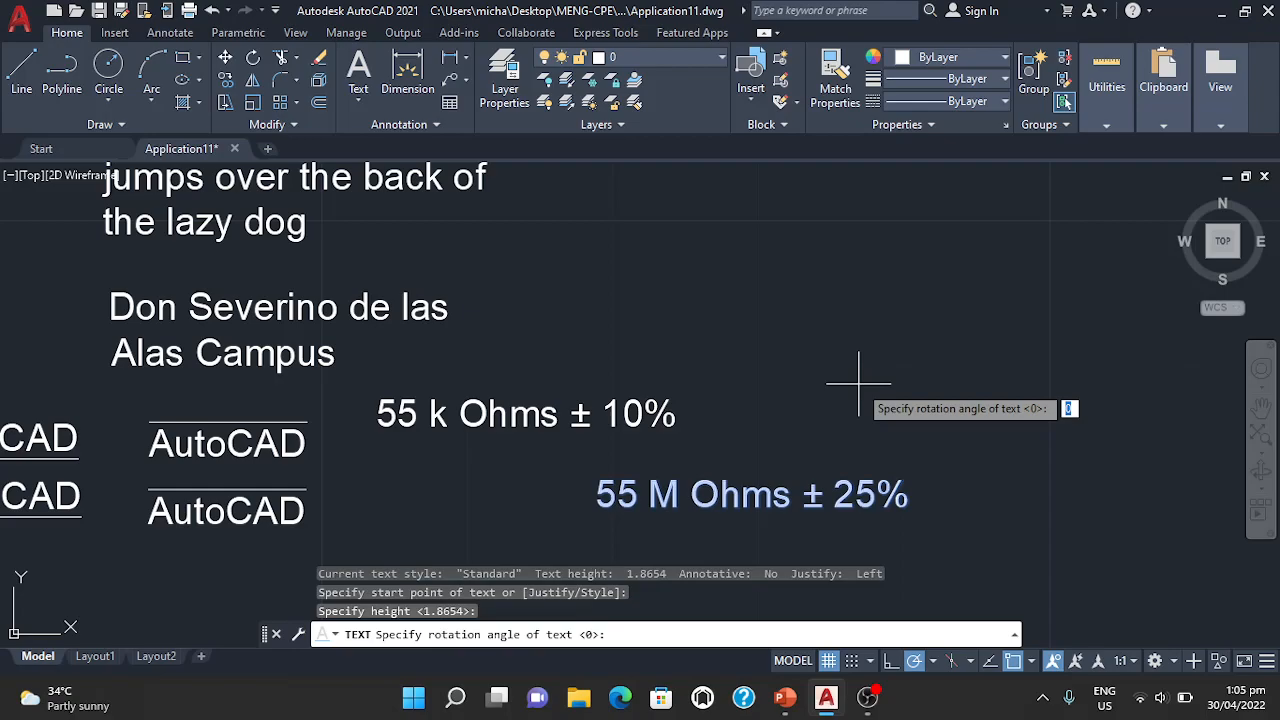
key("Return")
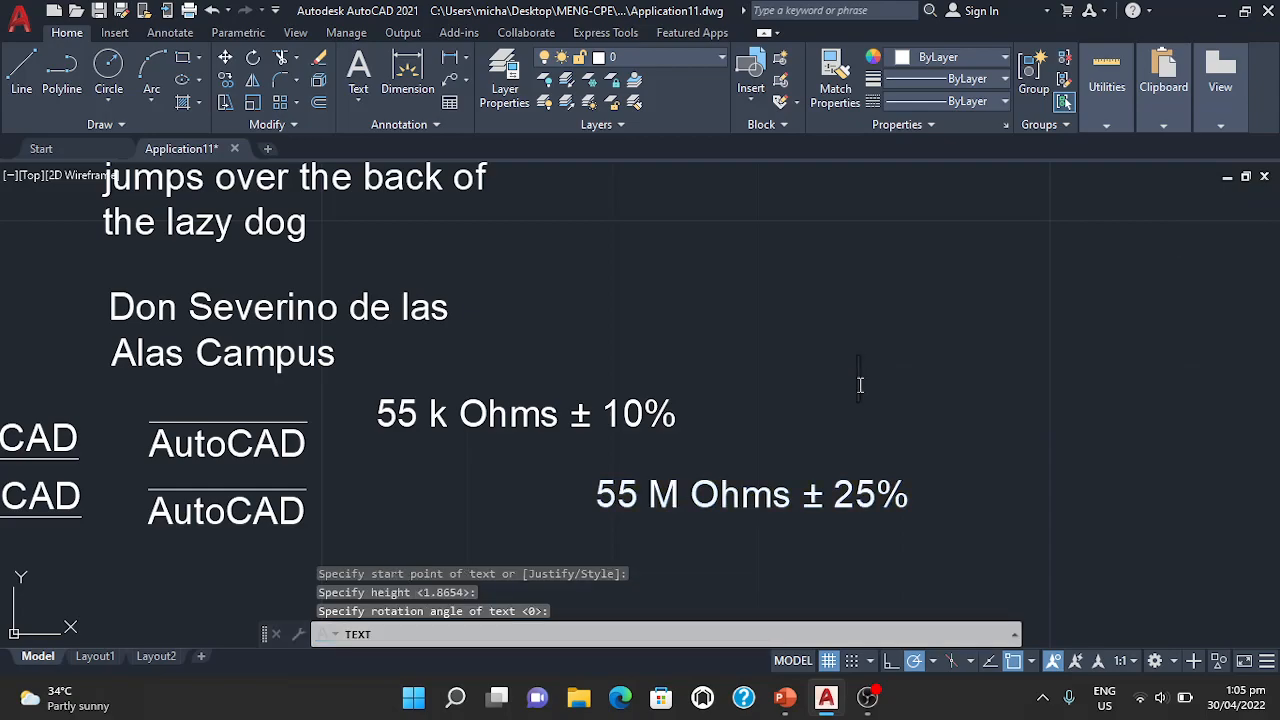
type("50")
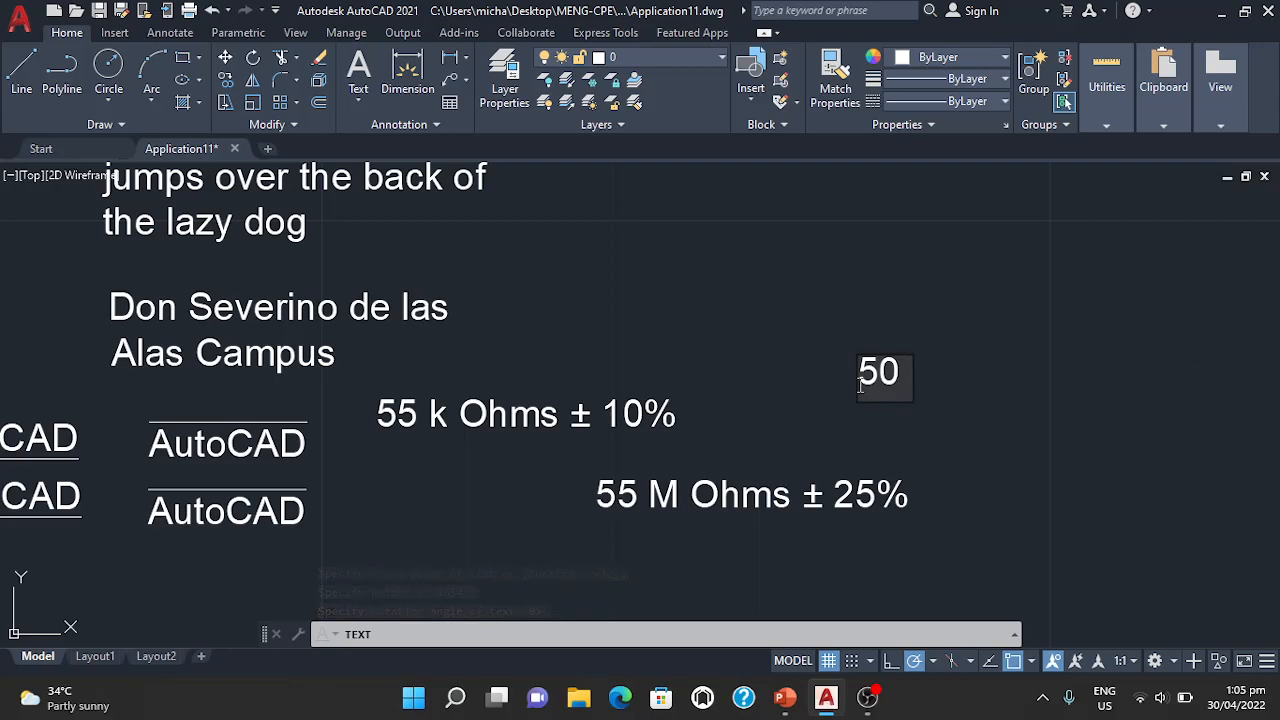
type(" %%c")
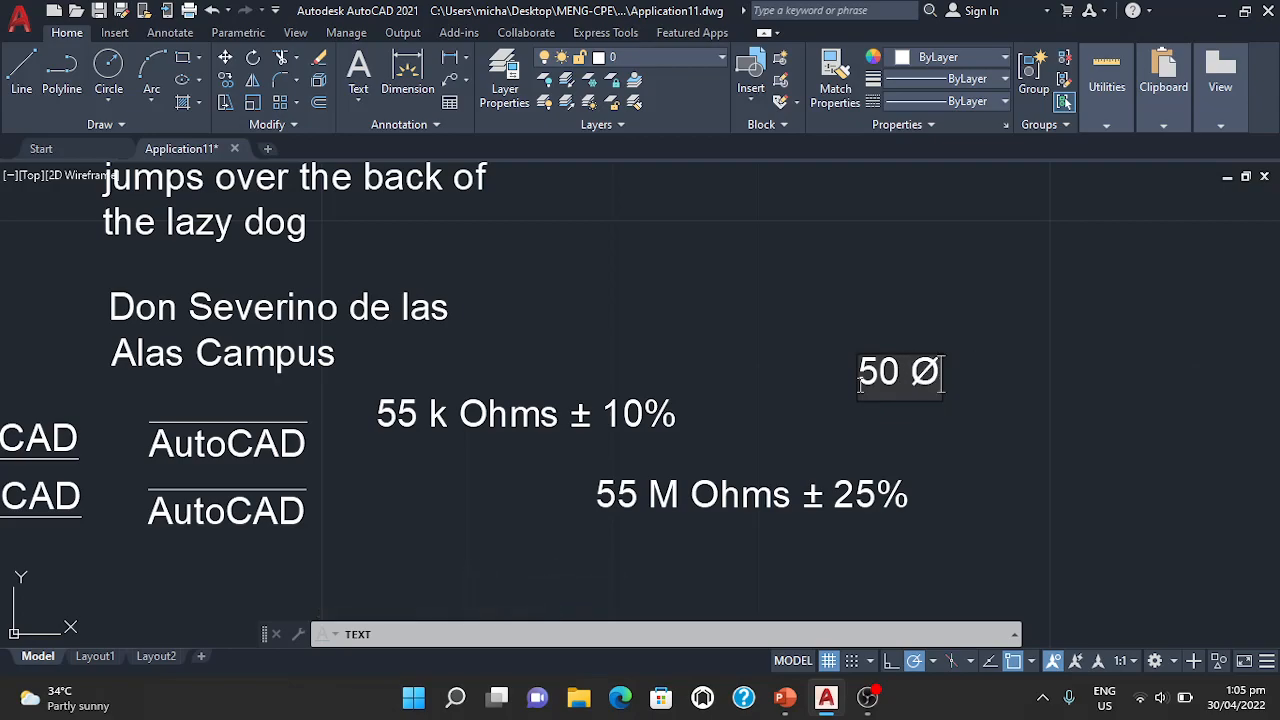
type(" met")
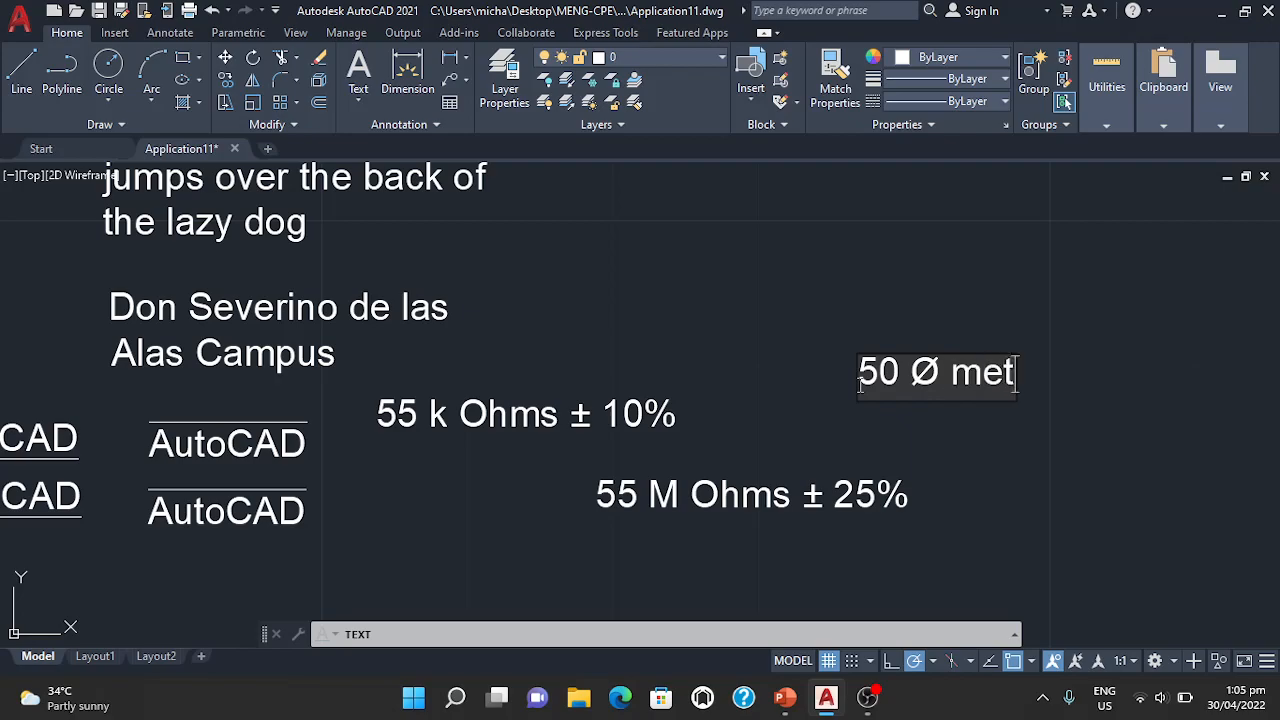
type("ers")
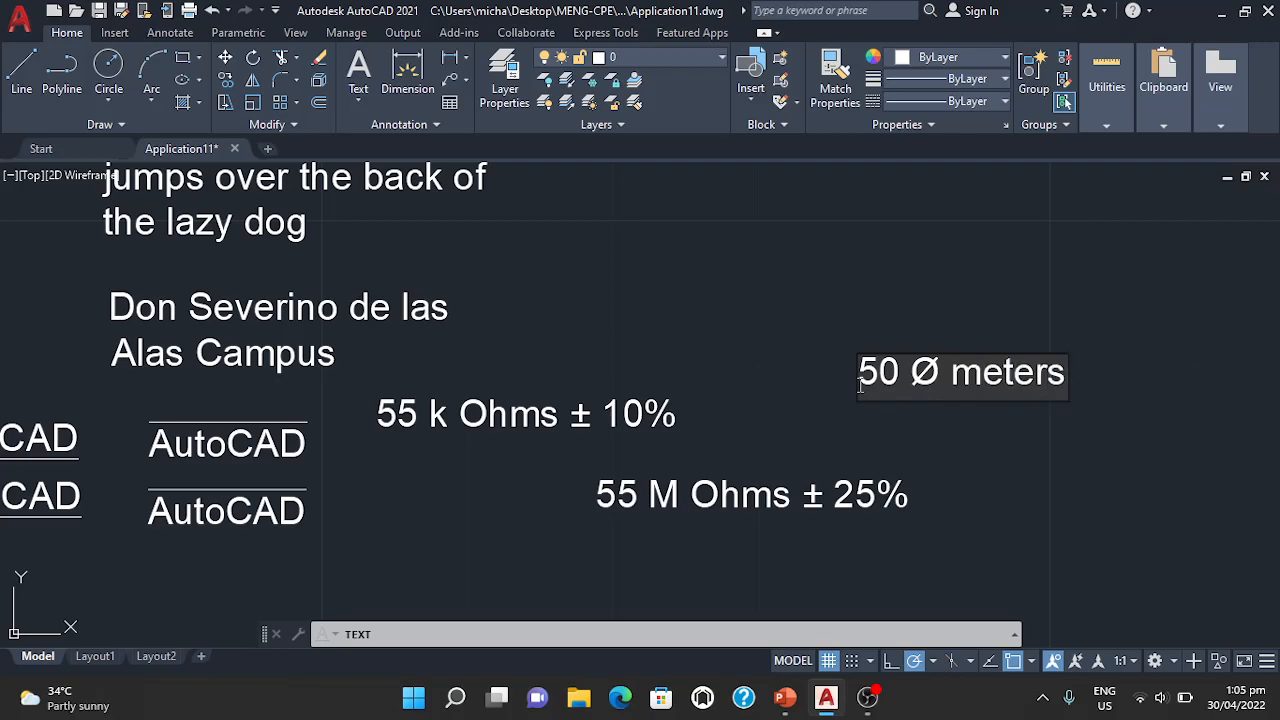
key("Return")
key("Return")
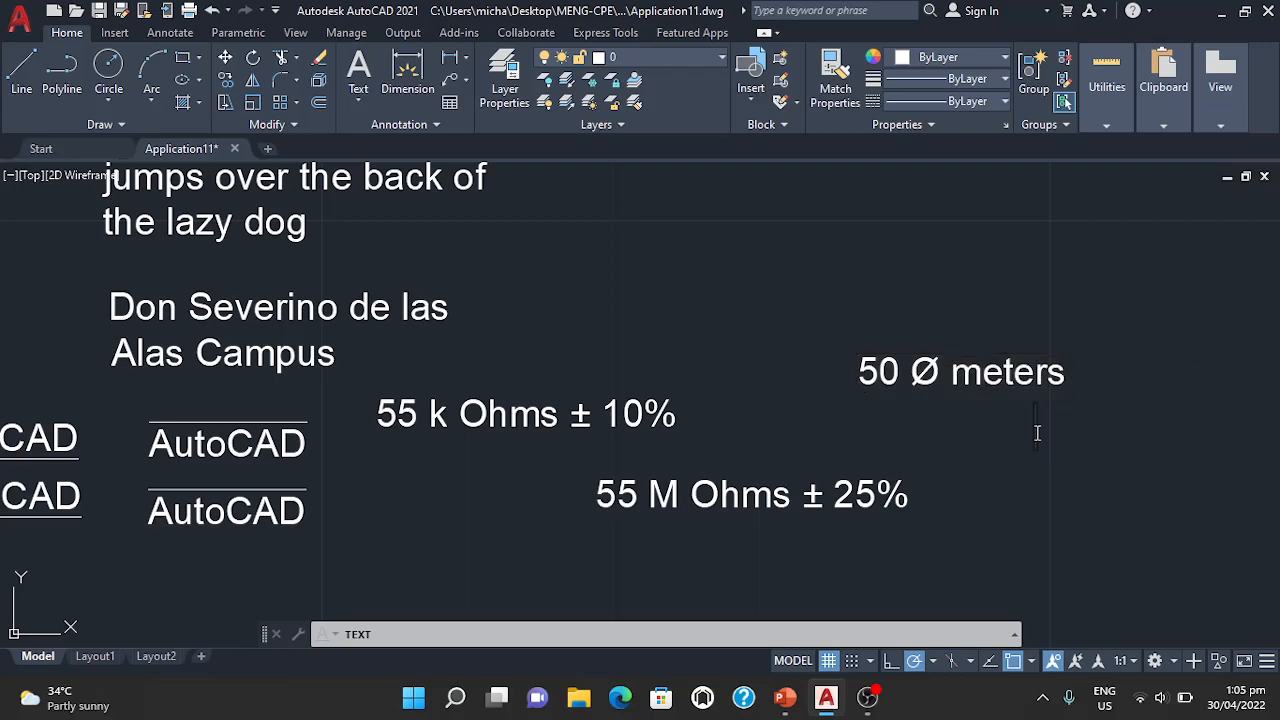
Add the text "25 Ø inches" below and to the right of "50 Ø meters", using the %%c control code
left_click(1036, 425)
type("25 %%")
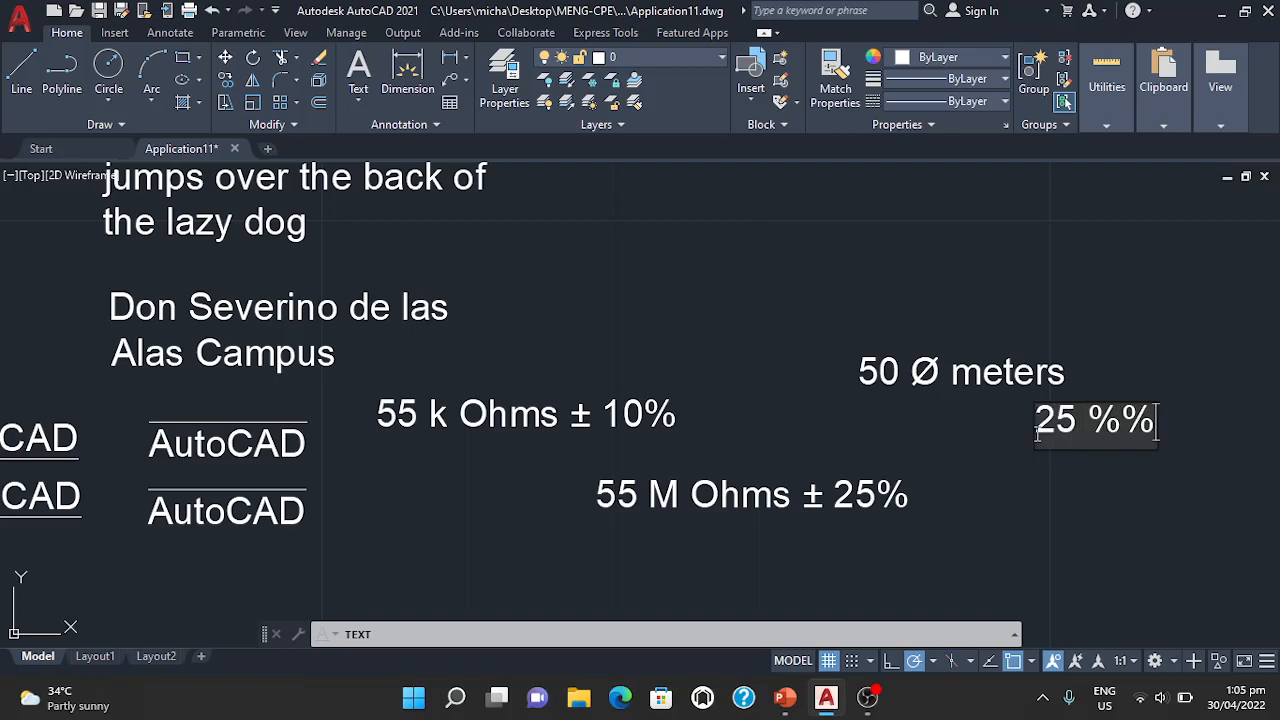
type("c inc")
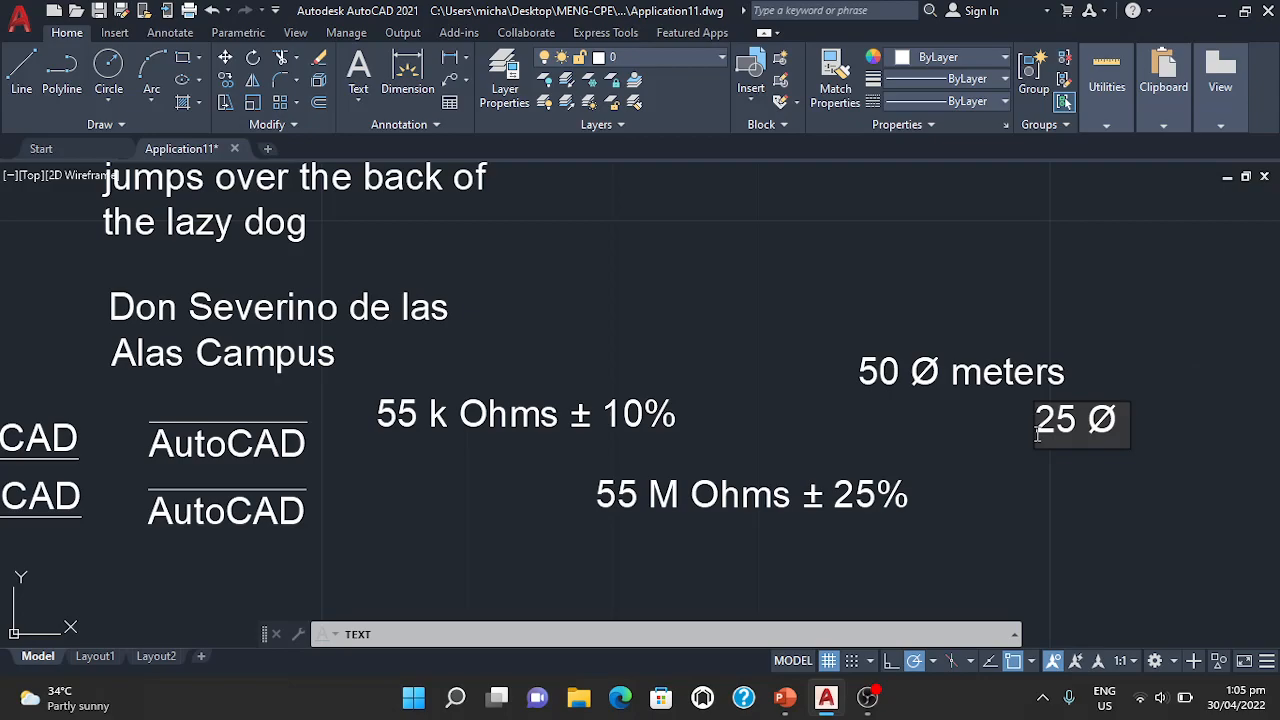
type("hes")
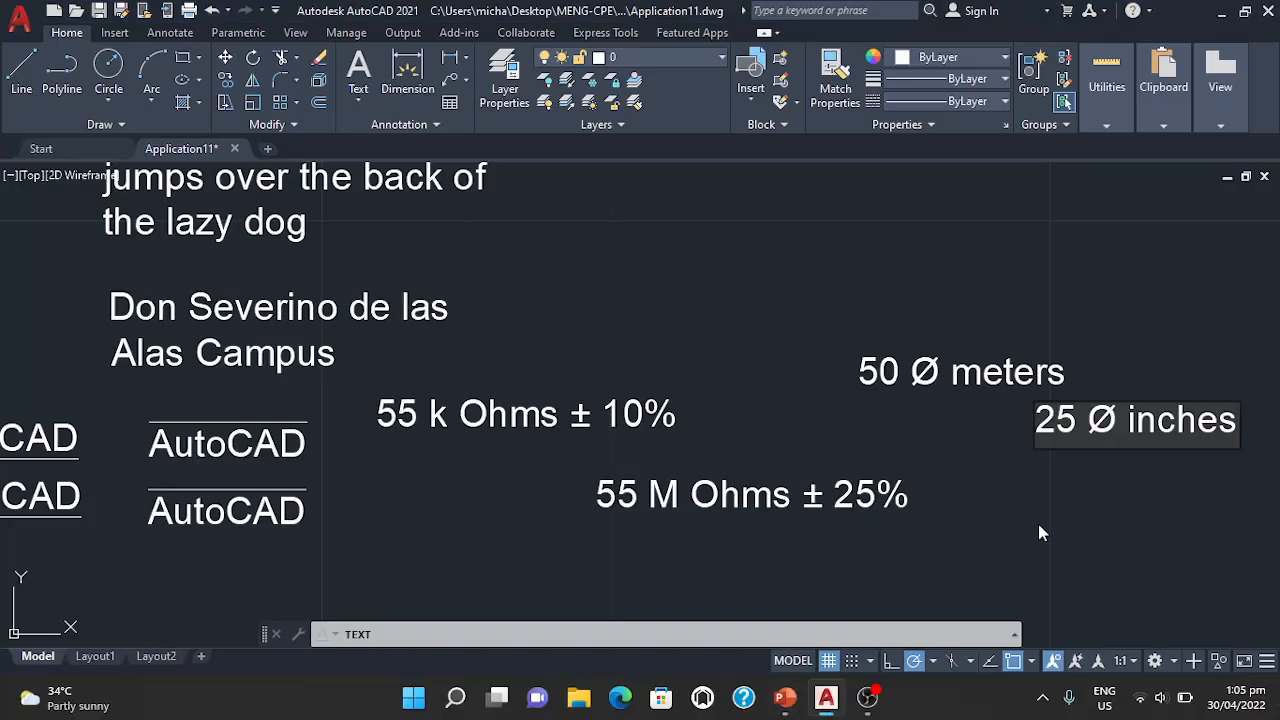
key("Return")
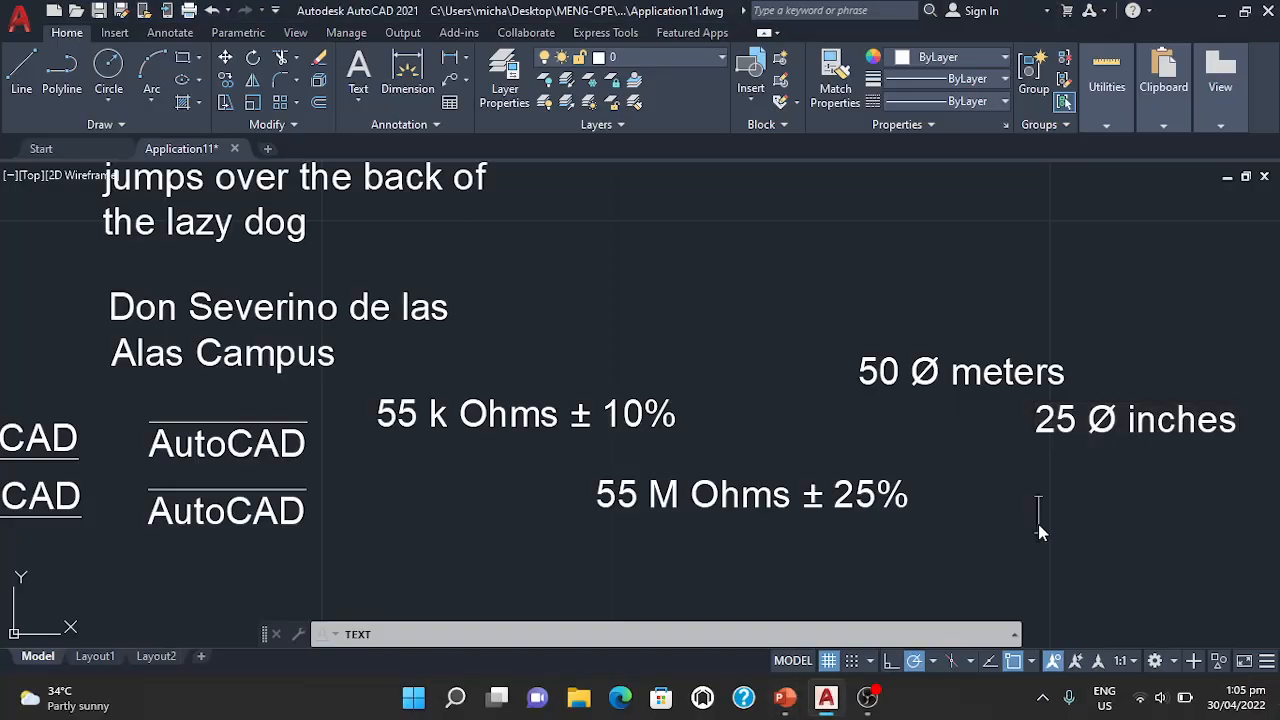
Add the text "37 °C" below "25 Ø inches", using the %%d degree control code
type("37")
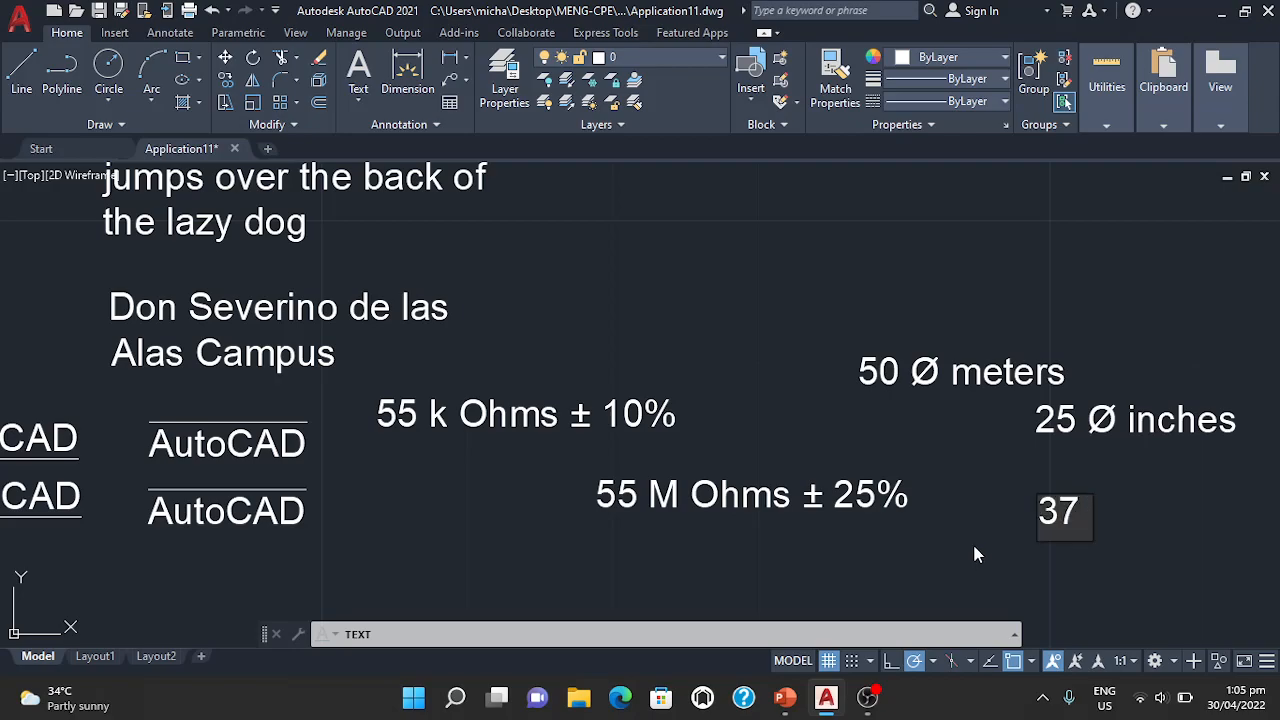
type(" %%d")
type("C")
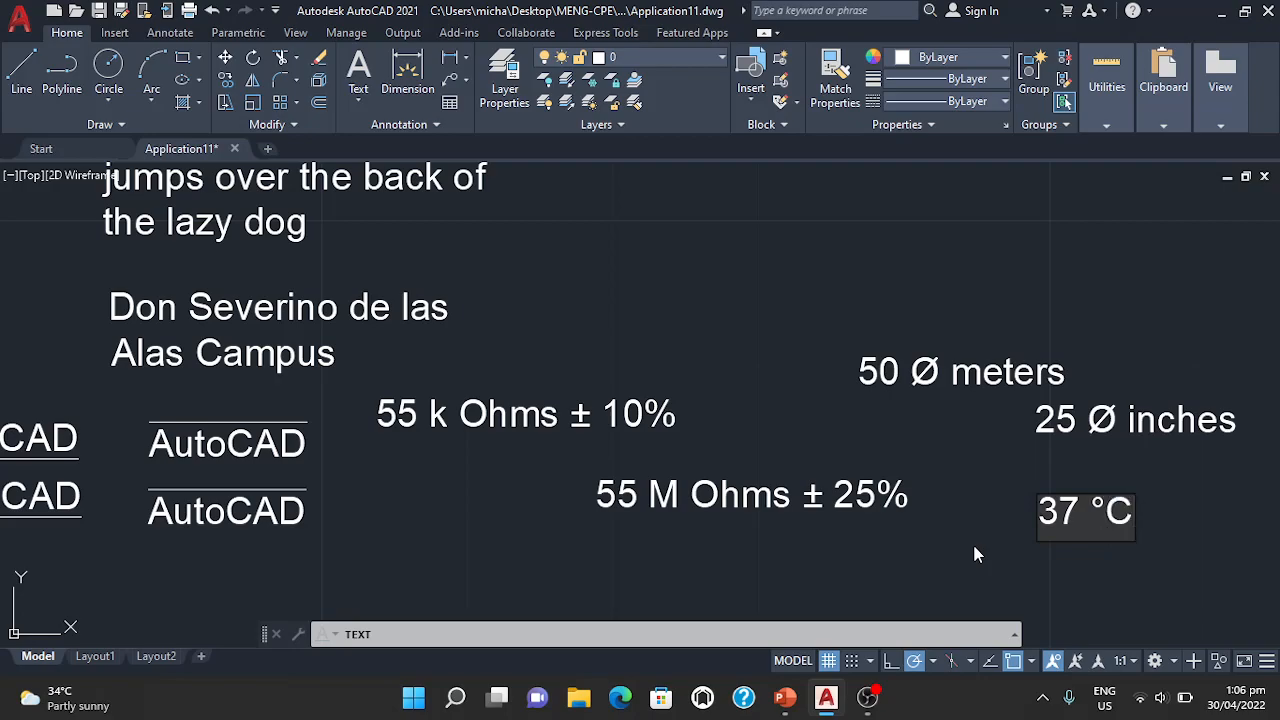
key("Return")
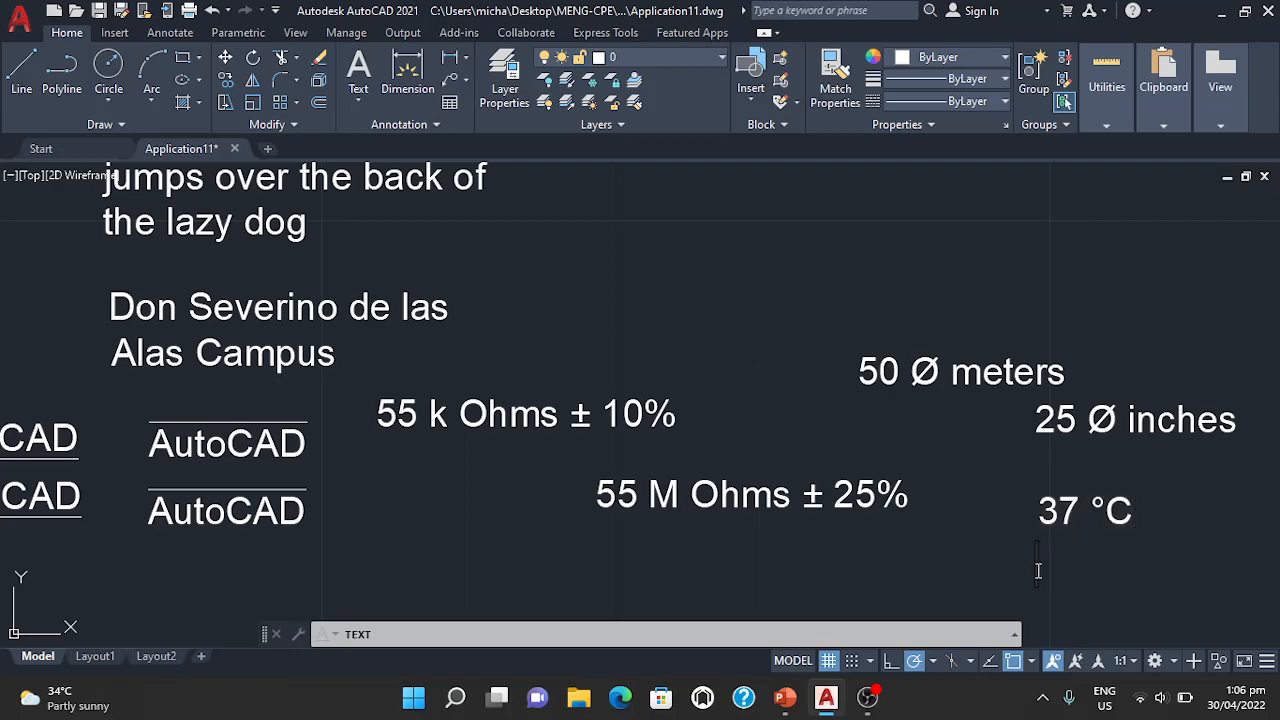
Add the text "78 °F" on the line below "37 °C", using the %%d control code
type("78")
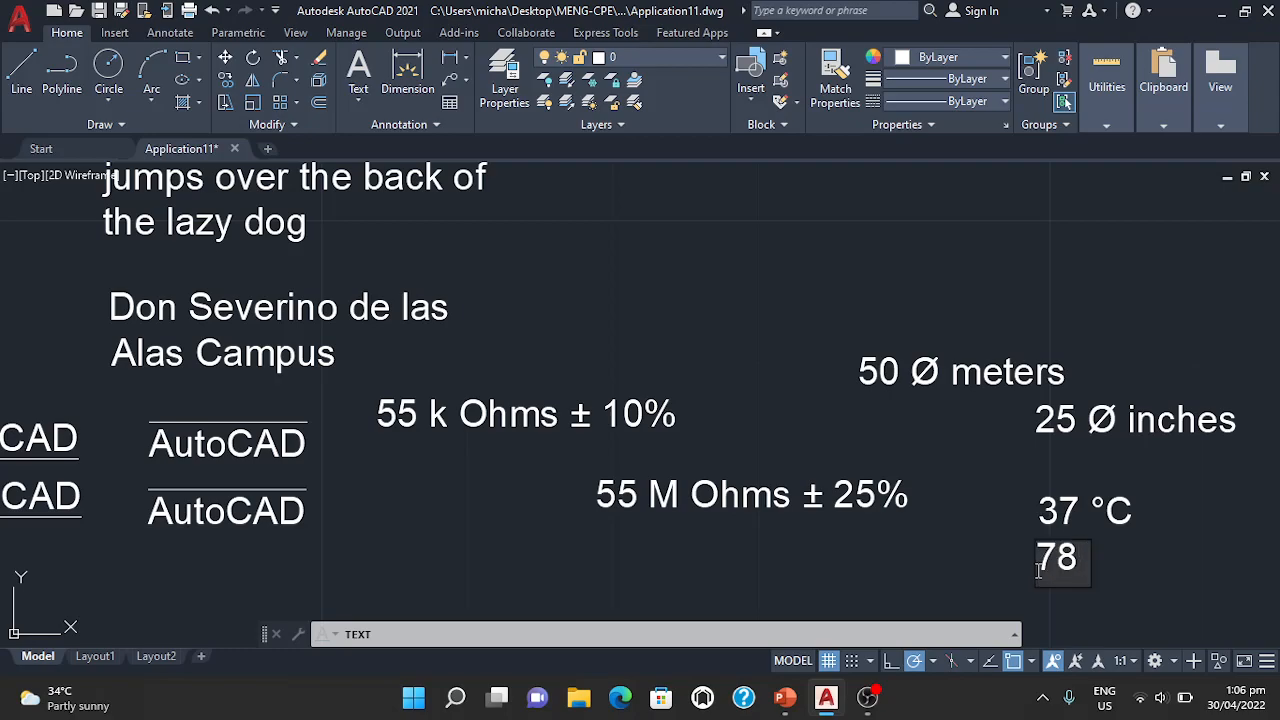
type(" %%d")
type("F")
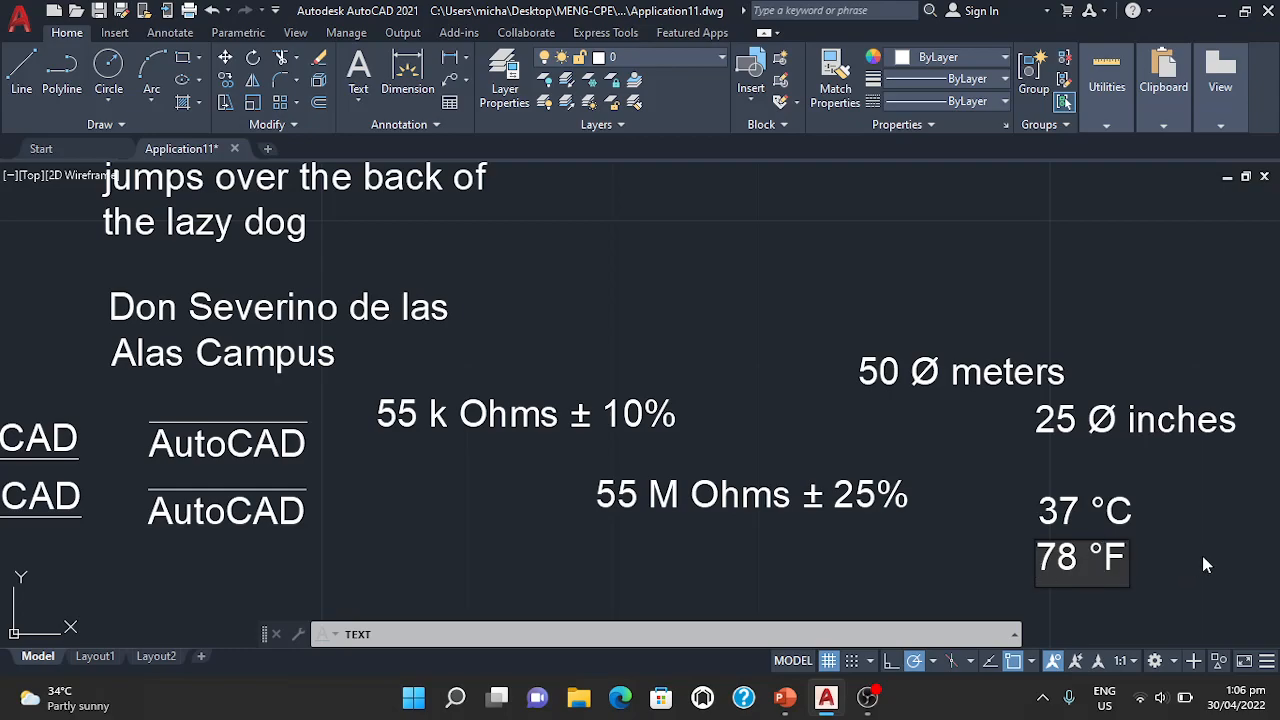
key("Return")
key("Return")
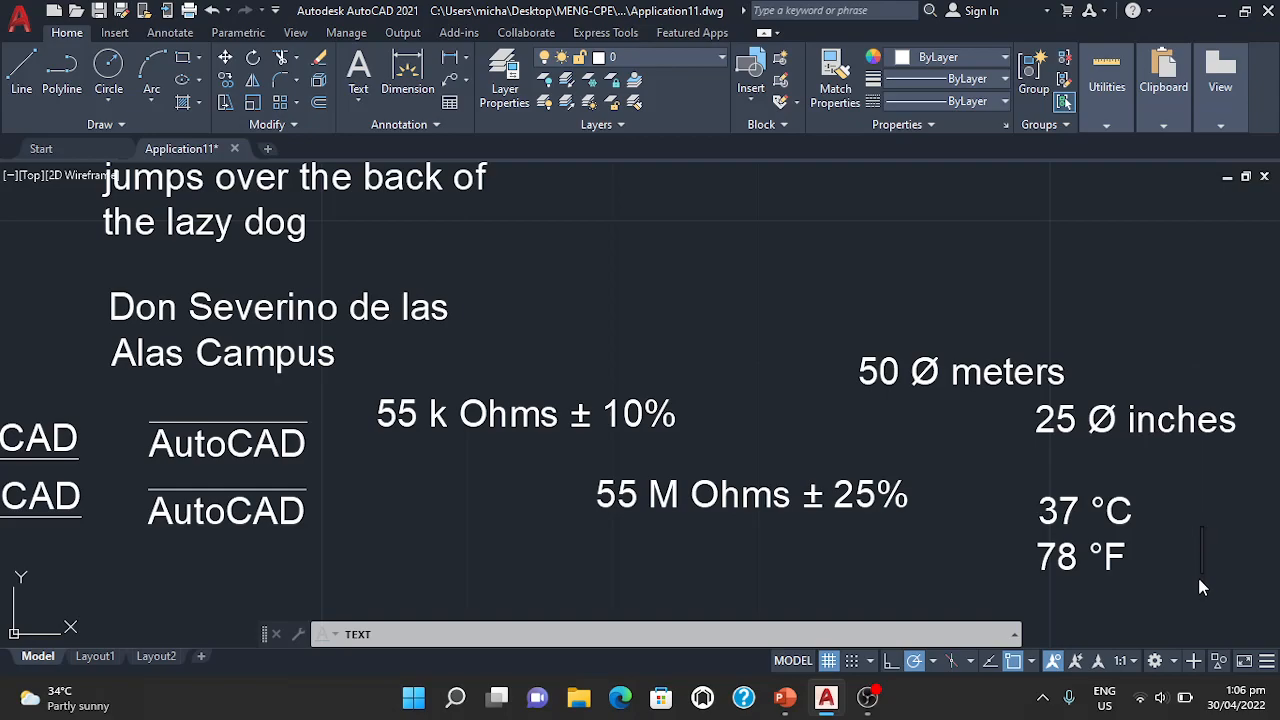
scroll(722, 350, "down", 2)
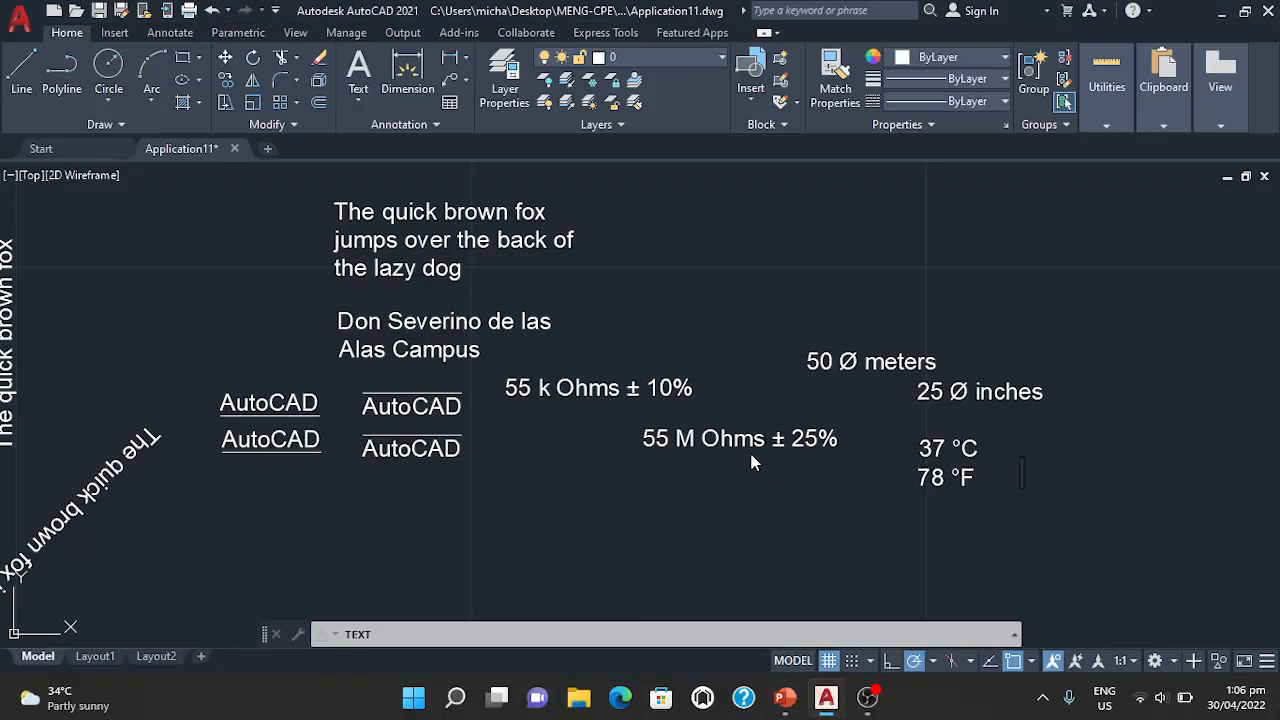
middle_click_drag(638, 482, 681, 495)
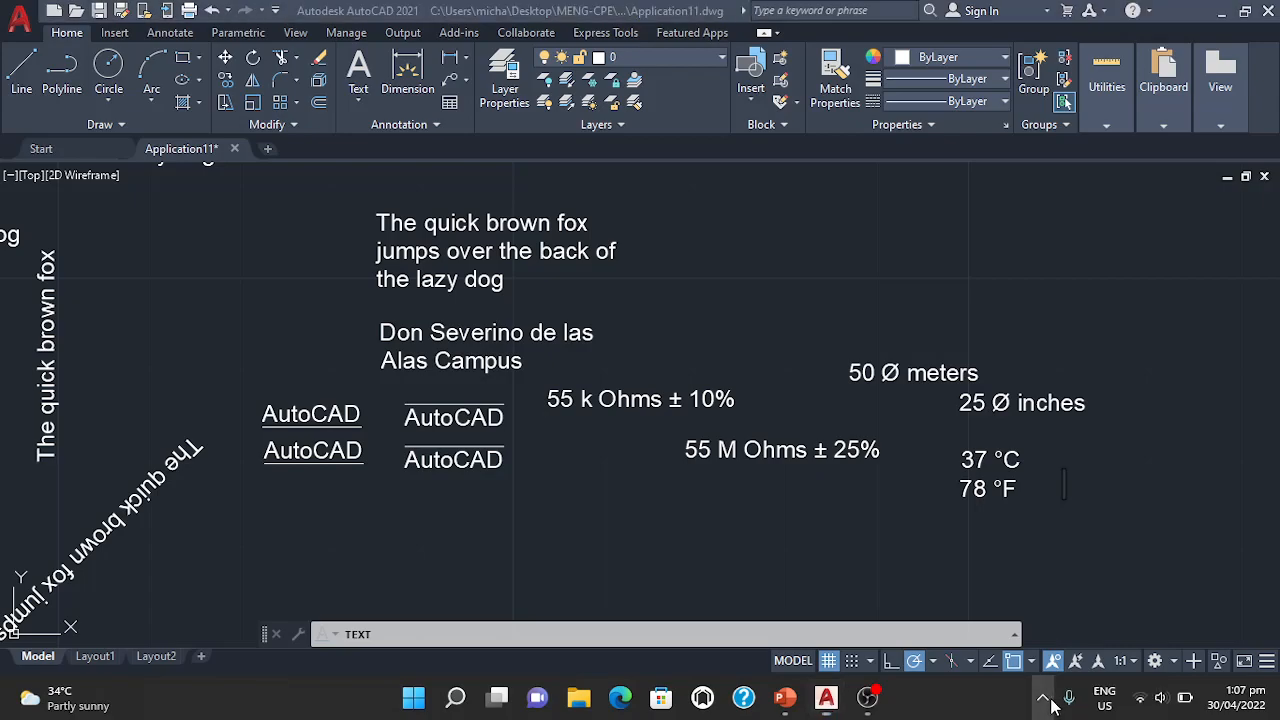
left_click(1043, 699)
right_click(994, 652)
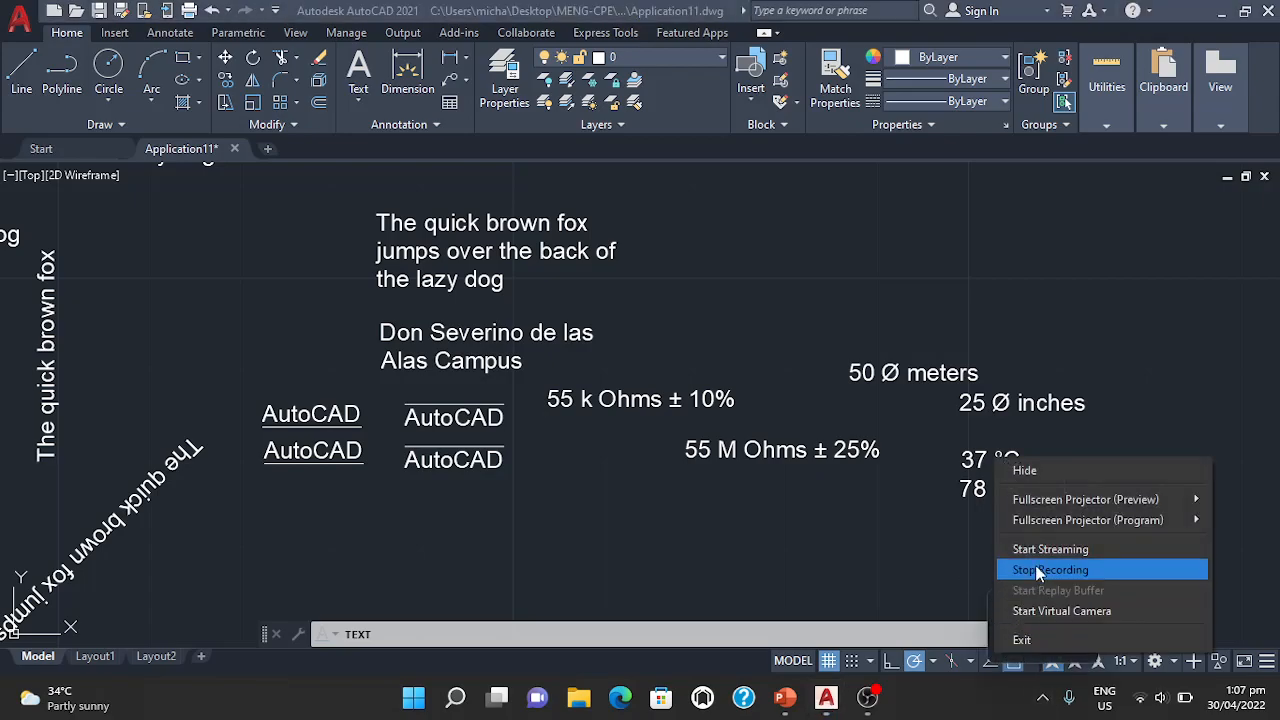